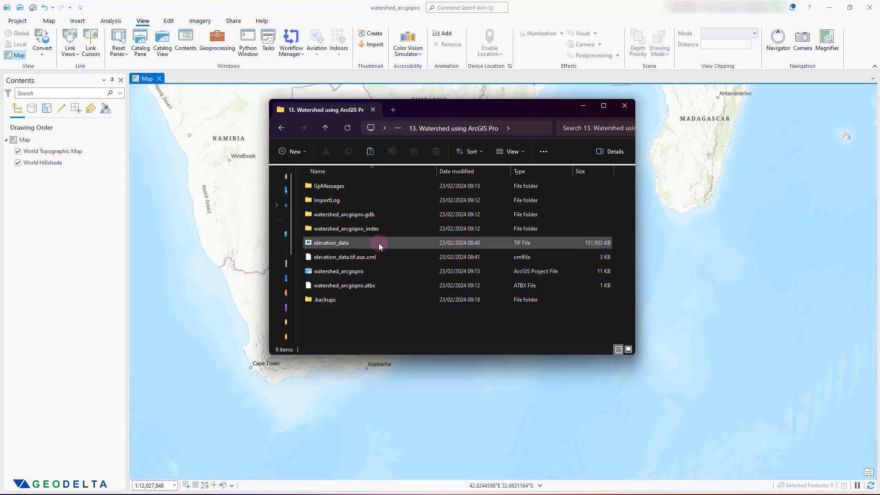
Add the elevation_data TIF from the 13. Watershed using ArcGIS Pro folder to the map and minimize the file browser
{"action": "left_click", "coordinate": [378, 243]}
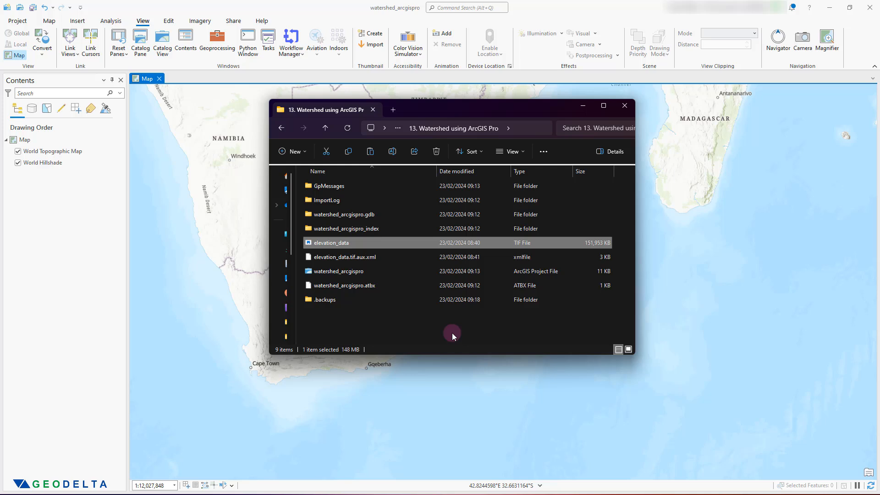
{"action": "left_click_drag", "start_coordinate": [435, 106], "coordinate": [541, 186]}
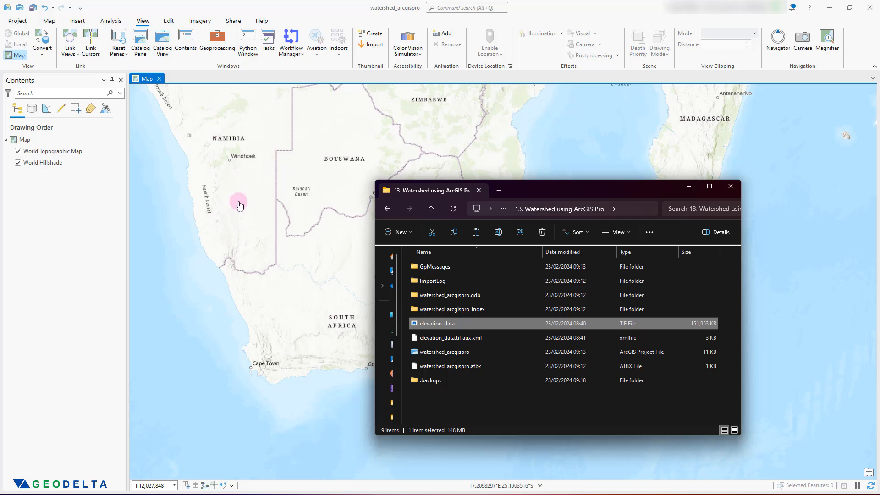
{"action": "left_click", "coordinate": [535, 389]}
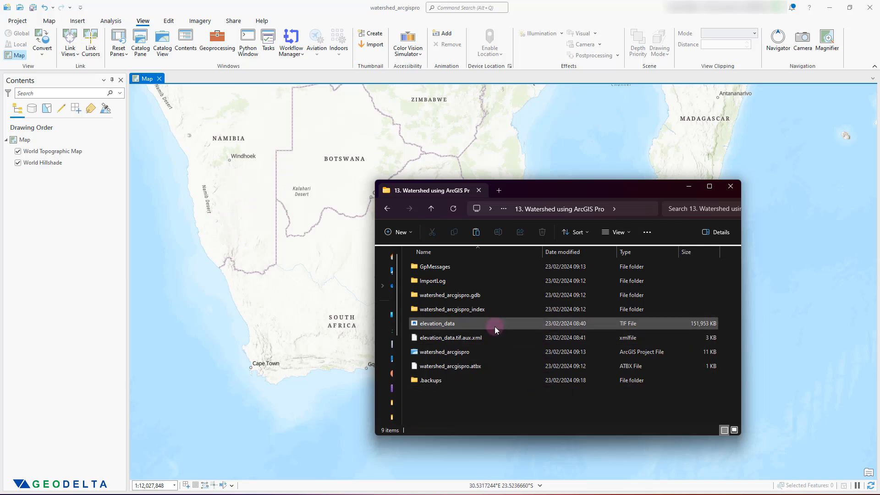
{"action": "left_click_drag", "start_coordinate": [494, 327], "coordinate": [257, 258]}
{"action": "left_click", "coordinate": [688, 186]}
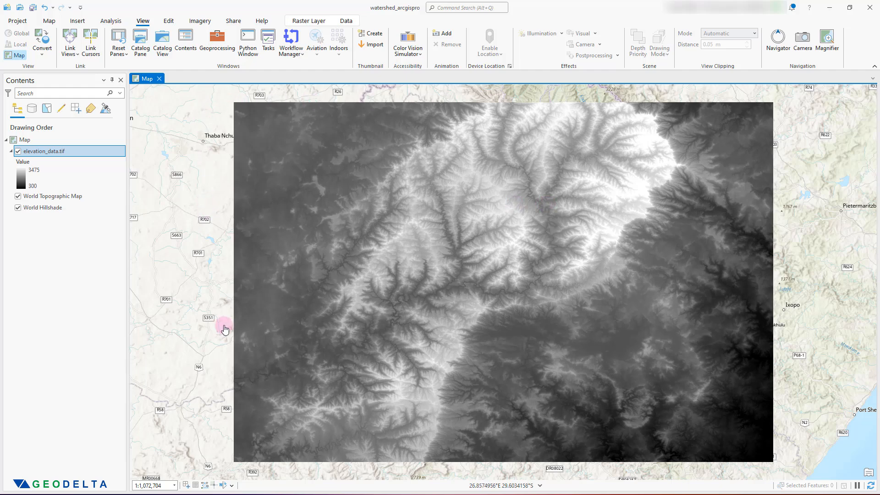
{"action": "scroll", "coordinate": [575, 241], "scroll_direction": "down", "scroll_amount": 5}
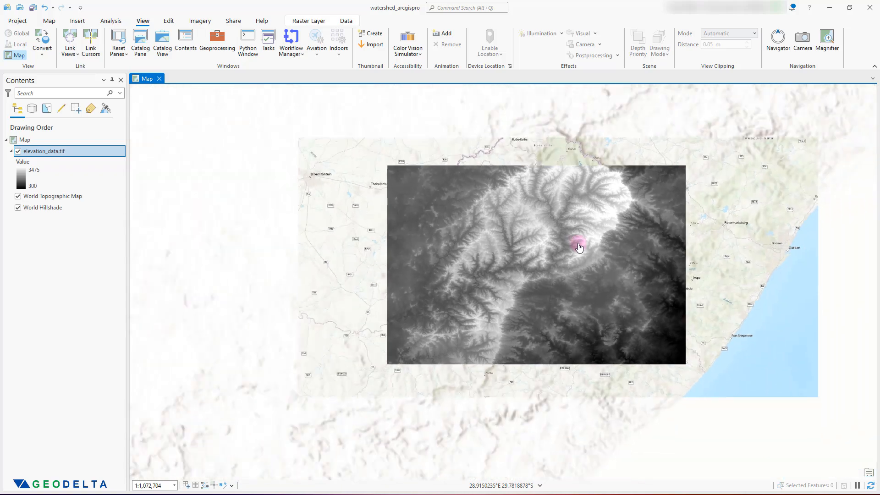
{"action": "scroll", "coordinate": [579, 245], "scroll_direction": "down", "scroll_amount": 3}
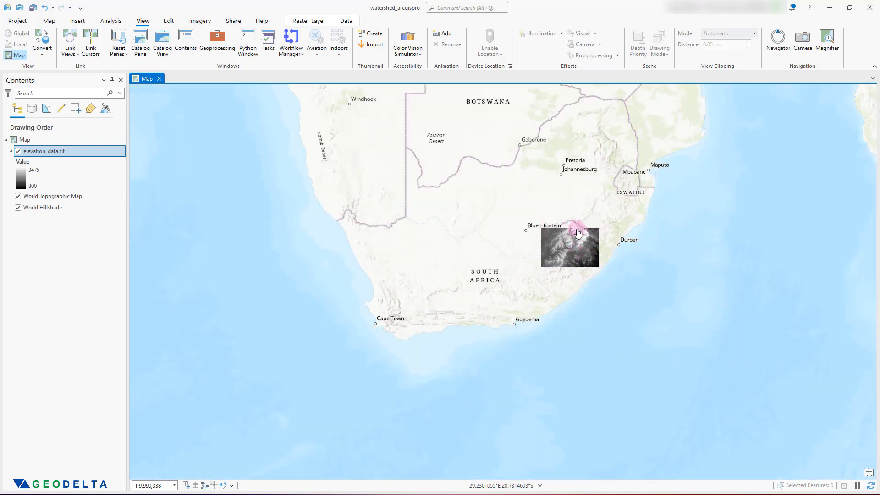
{"action": "scroll", "coordinate": [584, 250], "scroll_direction": "up", "scroll_amount": 2}
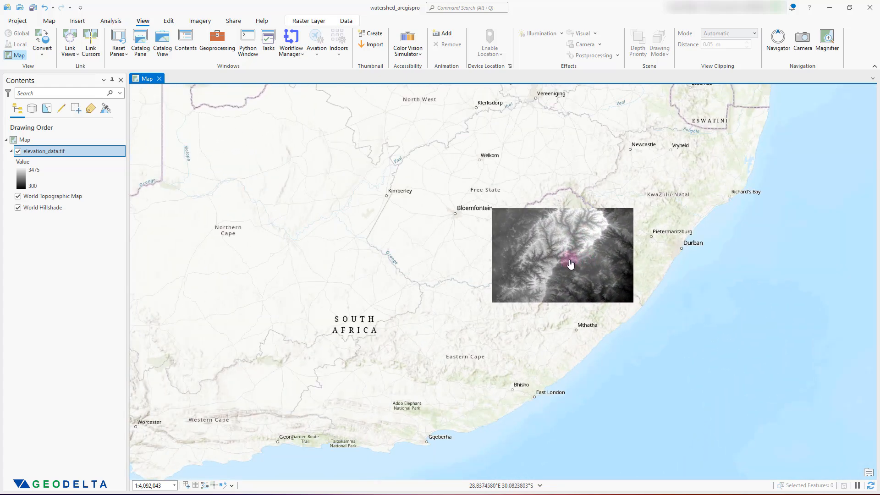
{"action": "scroll", "coordinate": [570, 263], "scroll_direction": "up", "scroll_amount": 3}
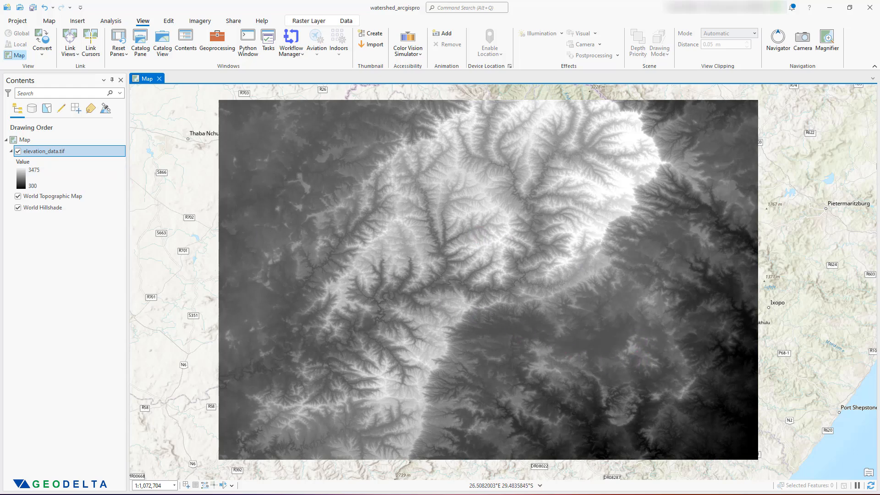
Symbolize elevation_data.tif with the continuous orange-yellow-green-blue color scheme and invert it
{"action": "right_click", "coordinate": [75, 153]}
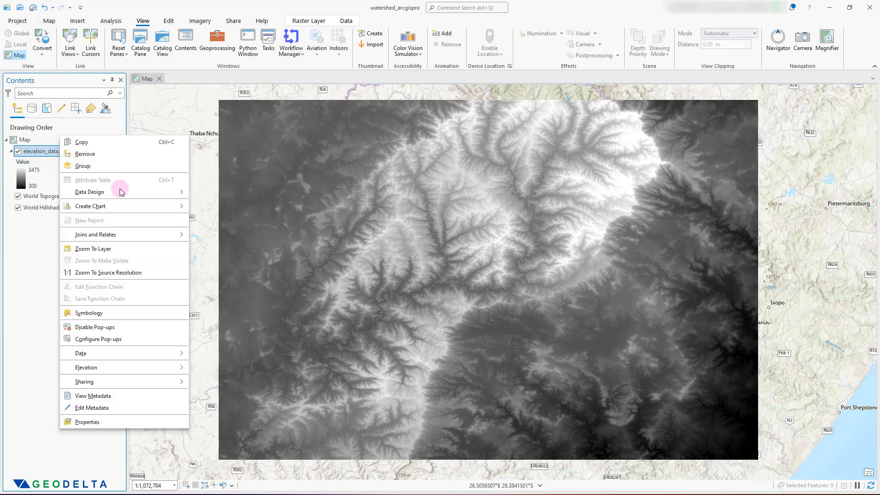
{"action": "left_click", "coordinate": [112, 313]}
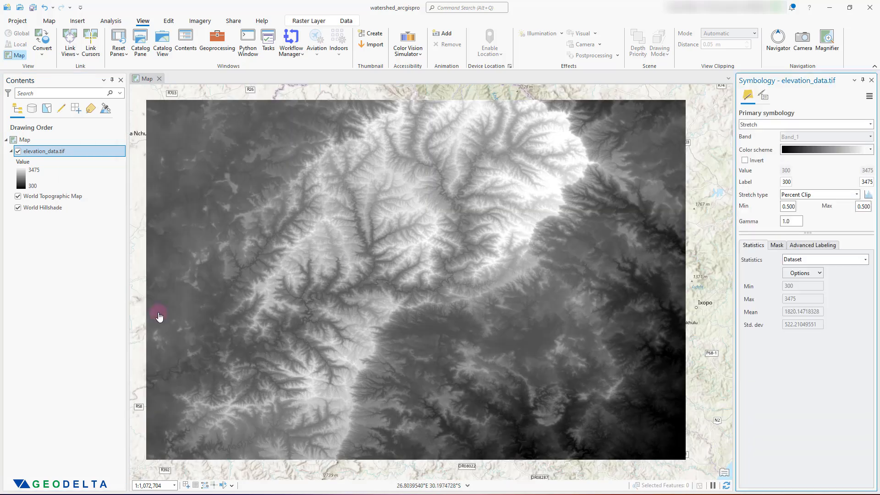
{"action": "left_click", "coordinate": [870, 151]}
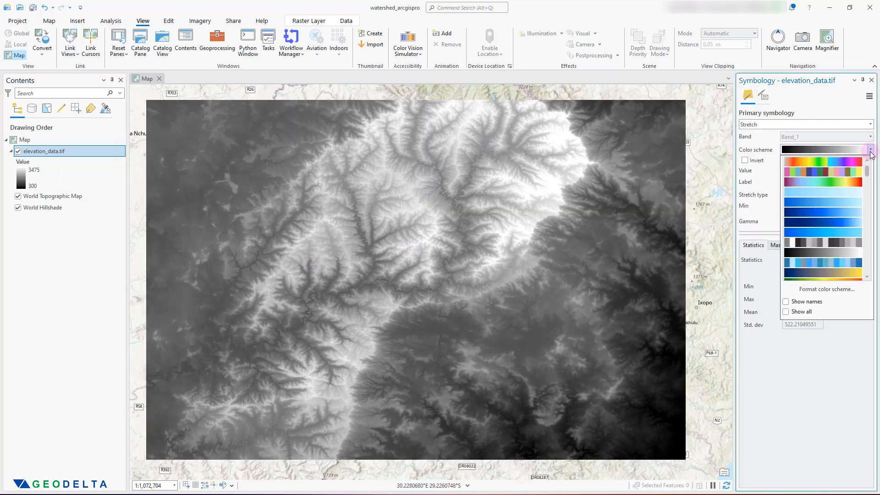
{"action": "scroll", "coordinate": [841, 207], "scroll_direction": "down", "scroll_amount": 3}
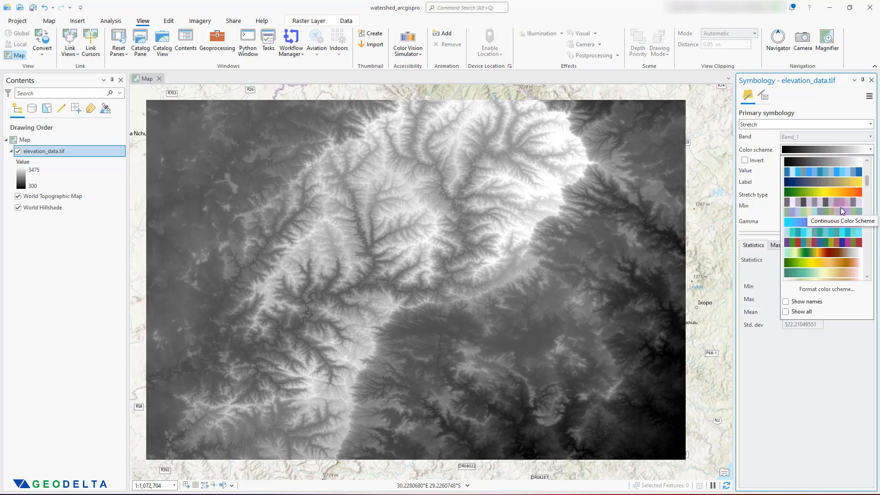
{"action": "scroll", "coordinate": [834, 193], "scroll_direction": "down", "scroll_amount": 2}
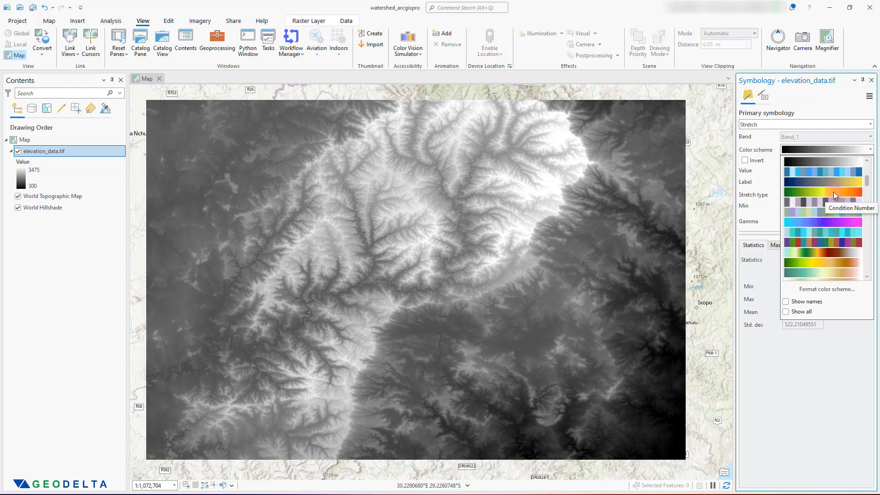
{"action": "scroll", "coordinate": [833, 191], "scroll_direction": "down", "scroll_amount": 5}
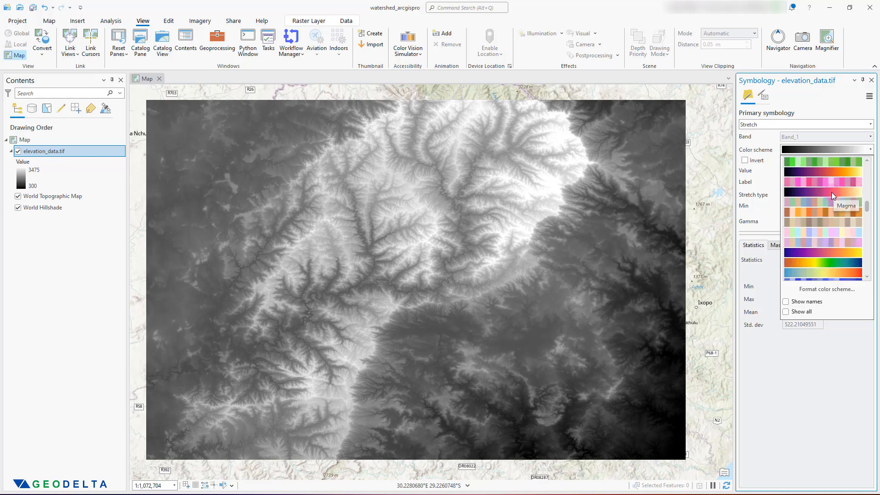
{"action": "left_click", "coordinate": [818, 262]}
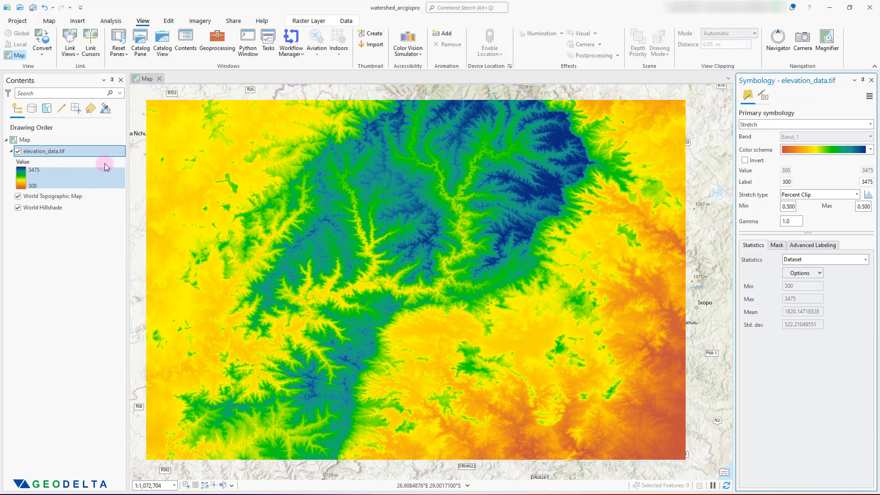
{"action": "left_click", "coordinate": [745, 161]}
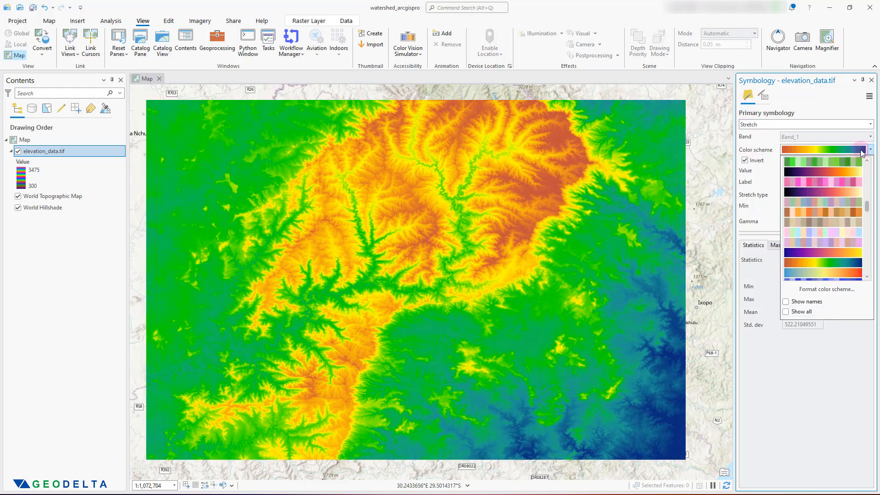
Apply the continuous dark-blue-to-yellow color scheme to elevation_data.tif and turn off its inversion
{"action": "left_click", "coordinate": [814, 252]}
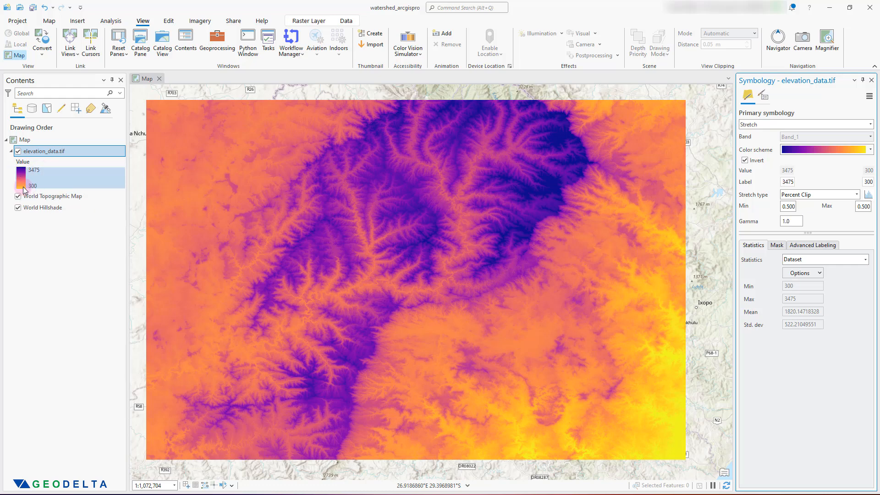
{"action": "left_click", "coordinate": [745, 160]}
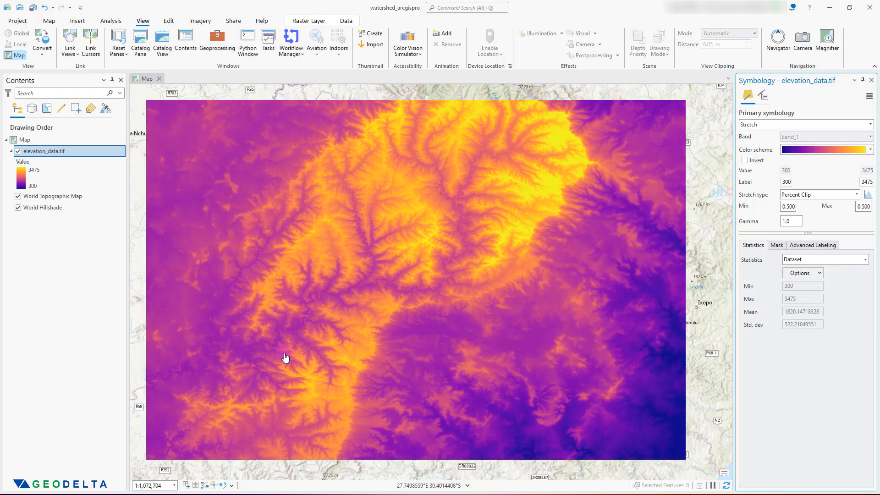
{"action": "scroll", "coordinate": [286, 343], "scroll_direction": "up", "scroll_amount": 2}
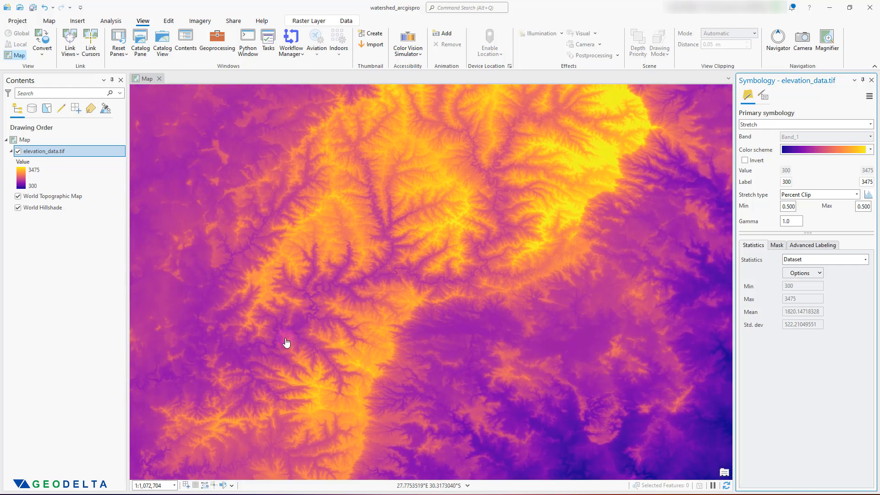
{"action": "scroll", "coordinate": [330, 273], "scroll_direction": "up", "scroll_amount": 2}
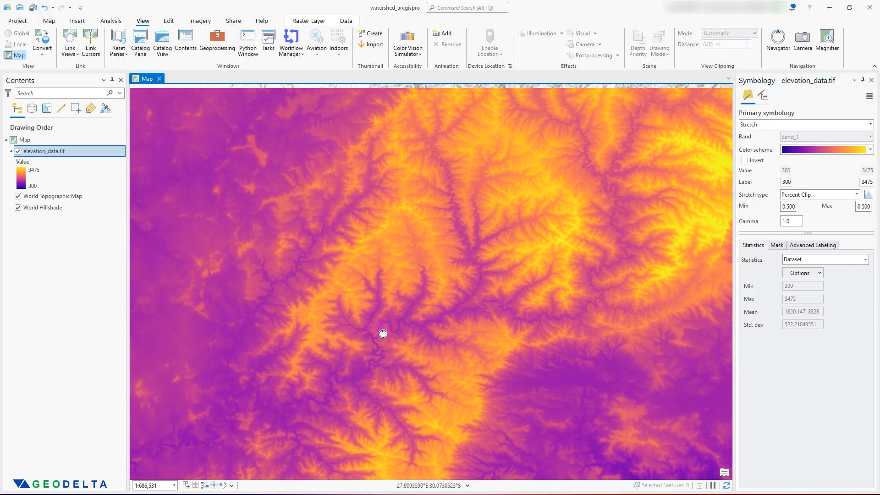
{"action": "left_click_drag", "start_coordinate": [389, 351], "coordinate": [393, 324]}
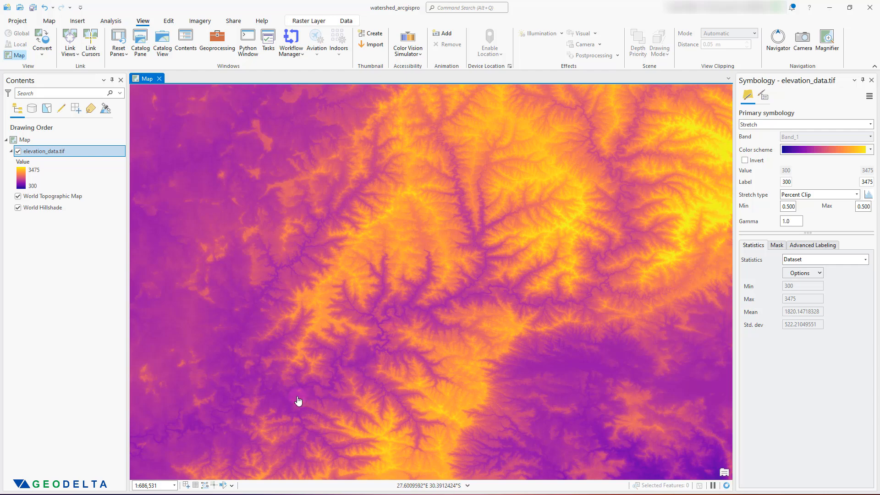
{"action": "left_click_drag", "start_coordinate": [284, 401], "coordinate": [288, 422]}
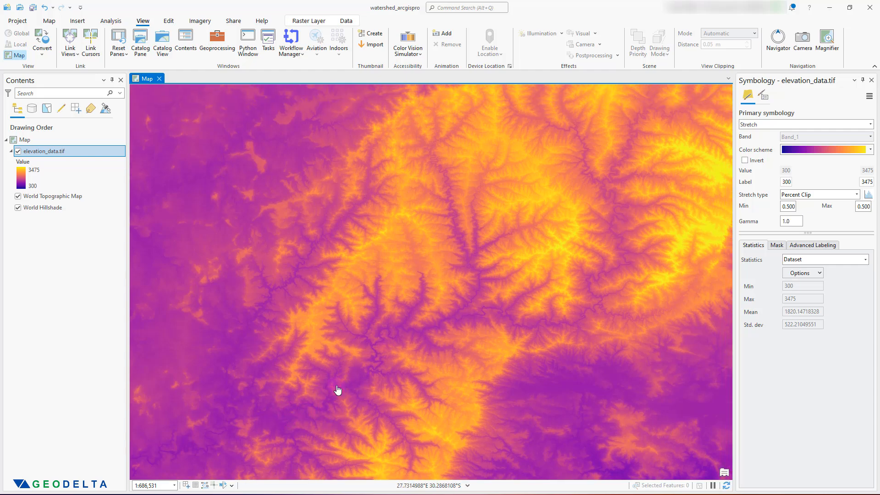
{"action": "left_click_drag", "start_coordinate": [450, 208], "coordinate": [454, 227]}
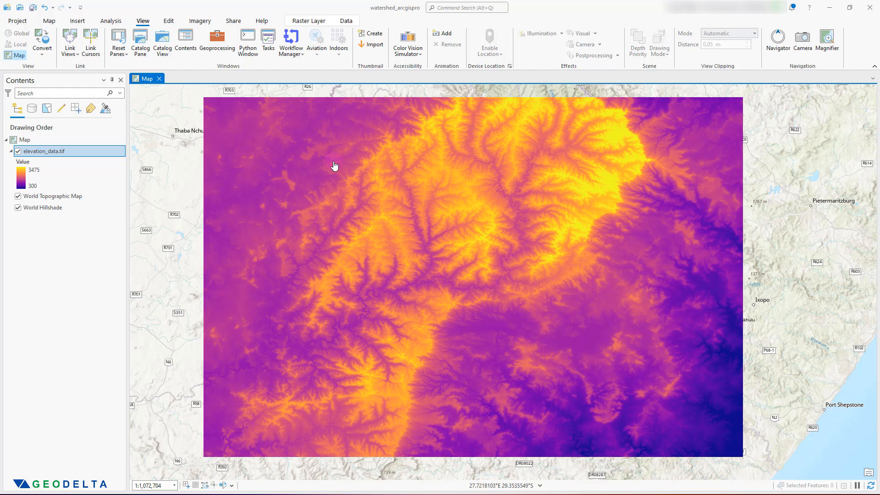
Open the geoprocessing toolboxes and expand the Hydrology toolset within Spatial Analyst Tools
{"action": "left_click", "coordinate": [143, 20]}
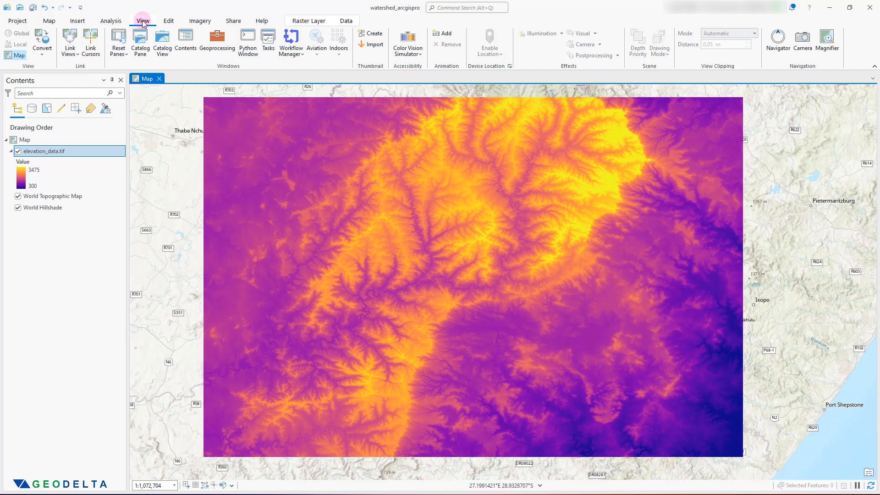
{"action": "left_click", "coordinate": [218, 45]}
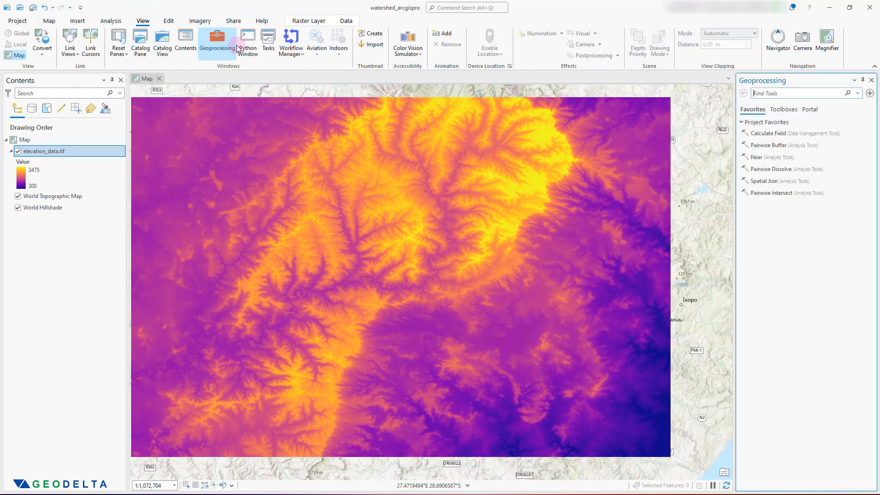
{"action": "left_click", "coordinate": [790, 110]}
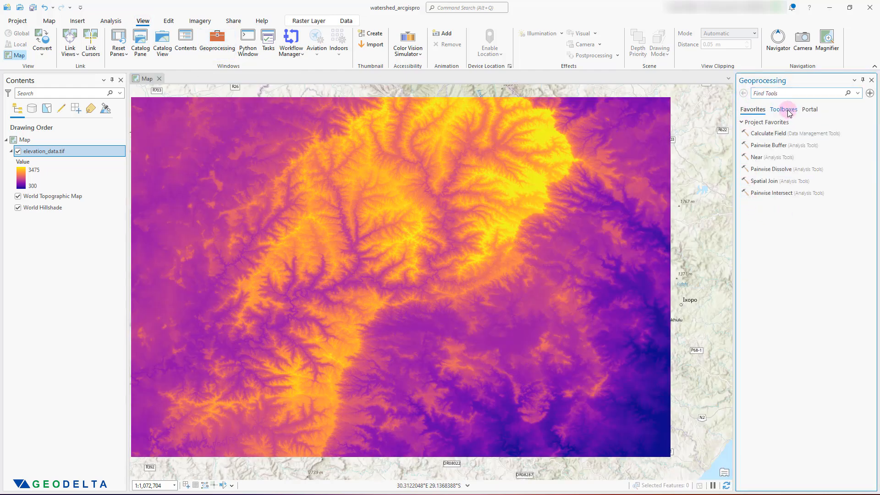
{"action": "scroll", "coordinate": [807, 232], "scroll_direction": "down", "scroll_amount": 5}
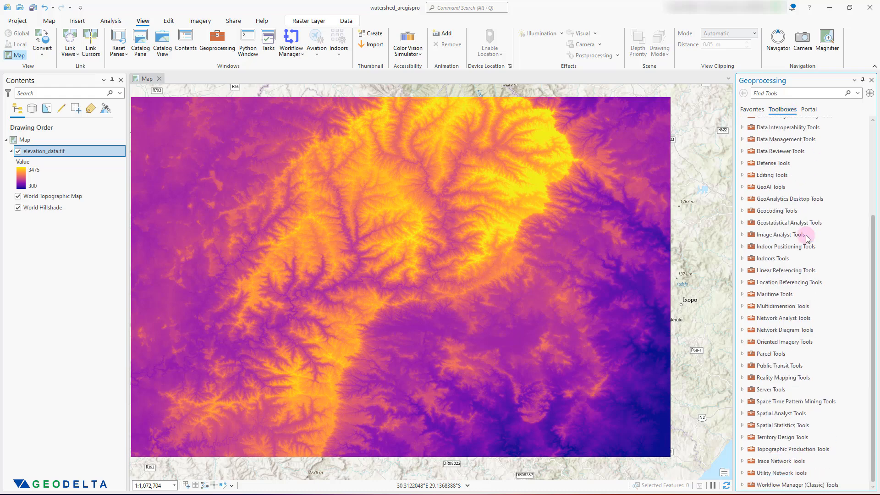
{"action": "left_click", "coordinate": [783, 440]}
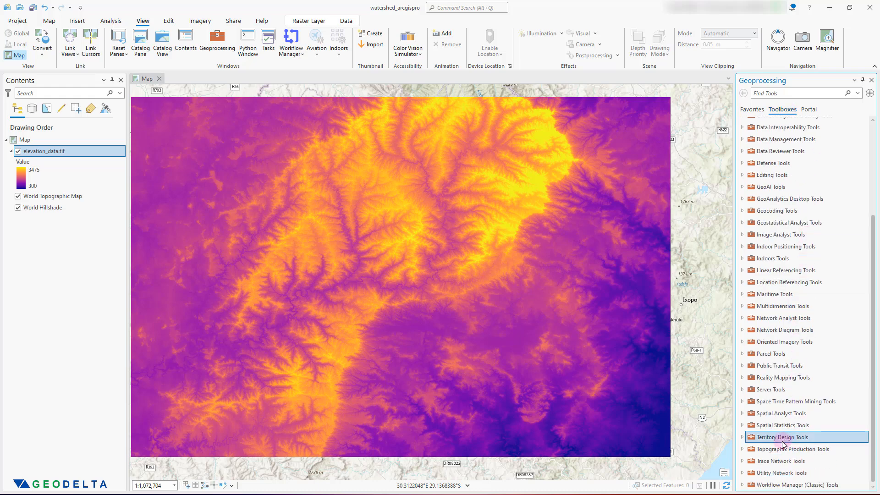
{"action": "left_click", "coordinate": [743, 413]}
{"action": "scroll", "coordinate": [793, 395], "scroll_direction": "down", "scroll_amount": 3}
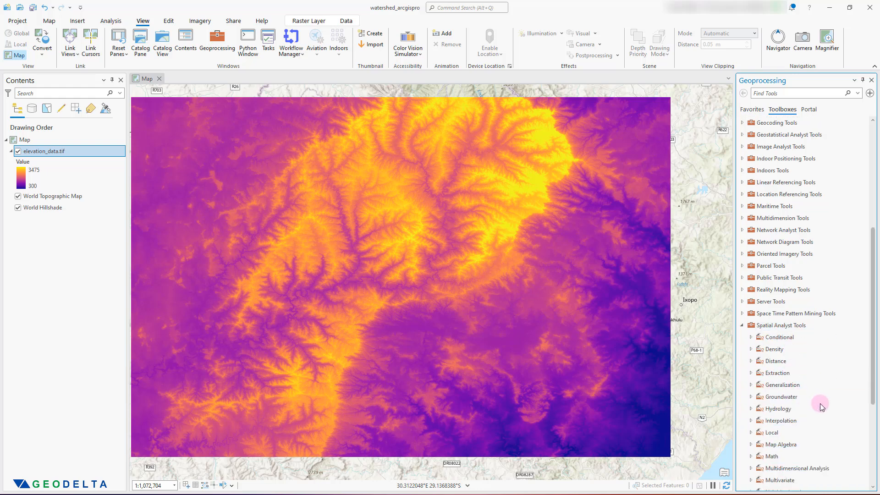
{"action": "left_click", "coordinate": [751, 409]}
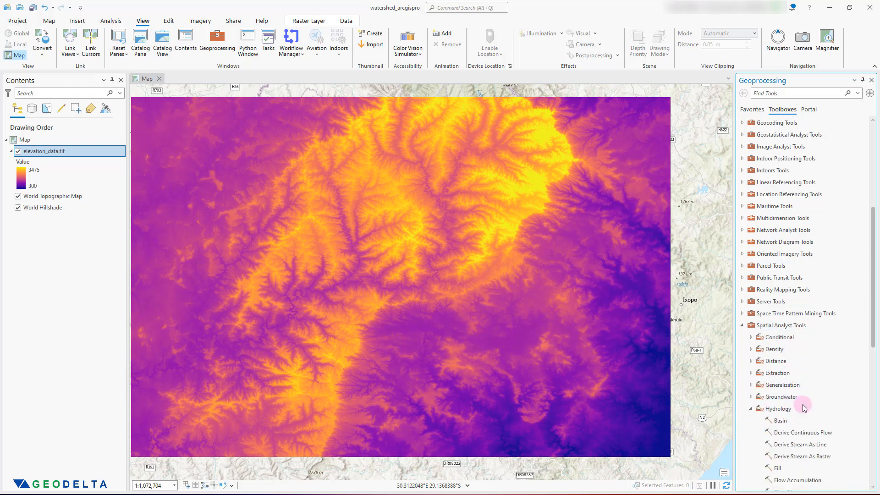
{"action": "scroll", "coordinate": [811, 410], "scroll_direction": "down", "scroll_amount": 4}
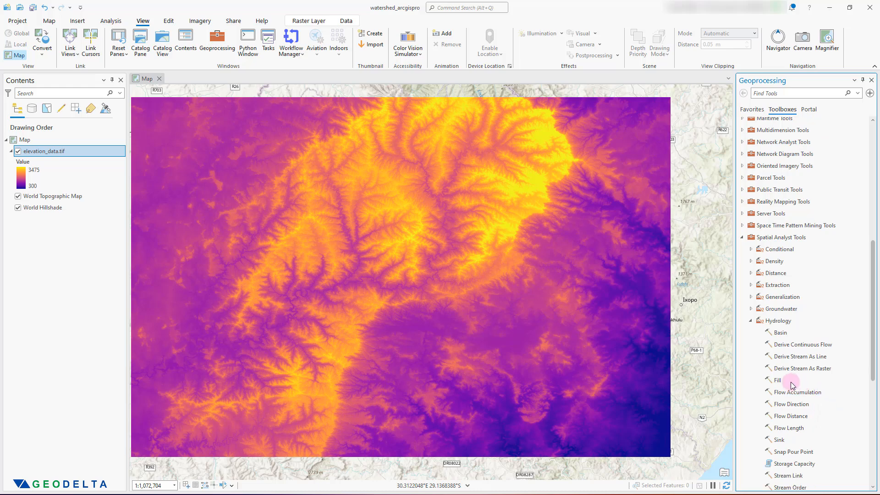
{"action": "left_click", "coordinate": [781, 381]}
{"action": "scroll", "coordinate": [807, 436], "scroll_direction": "down", "scroll_amount": 2}
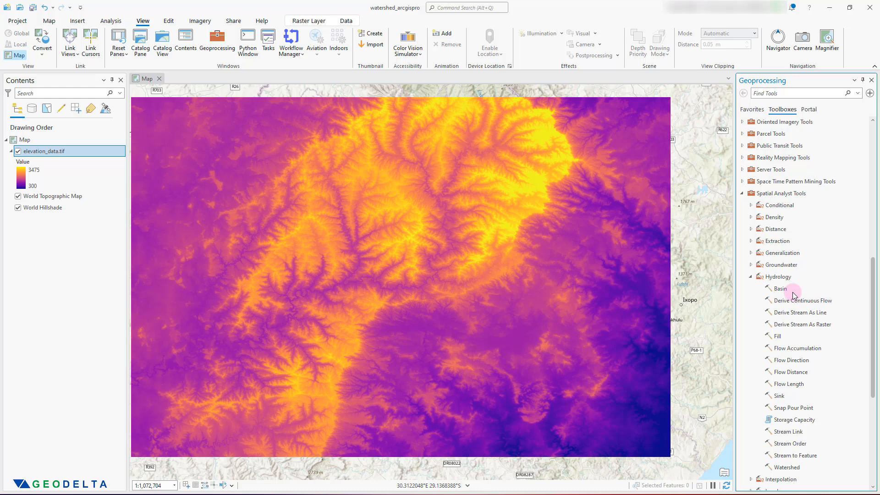
{"action": "scroll", "coordinate": [793, 292], "scroll_direction": "up", "scroll_amount": 10}
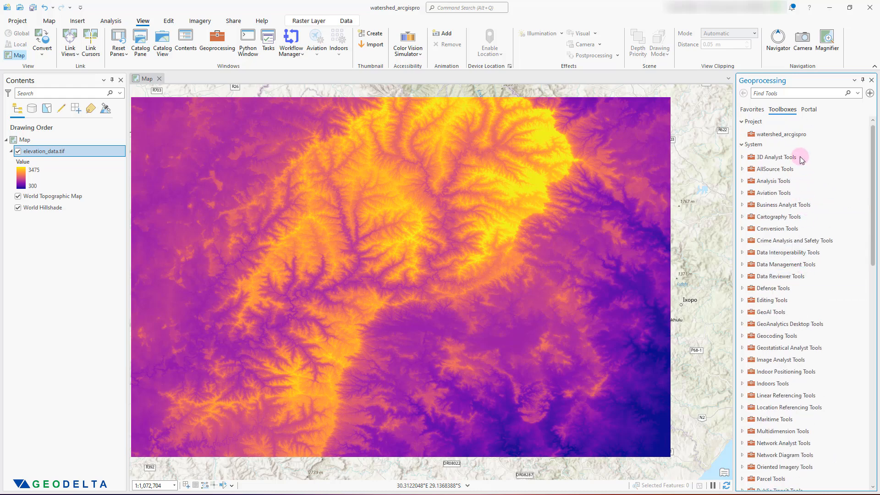
{"action": "scroll", "coordinate": [799, 156], "scroll_direction": "down", "scroll_amount": 5}
{"action": "scroll", "coordinate": [802, 193], "scroll_direction": "up", "scroll_amount": 5}
{"action": "scroll", "coordinate": [804, 159], "scroll_direction": "down", "scroll_amount": 5}
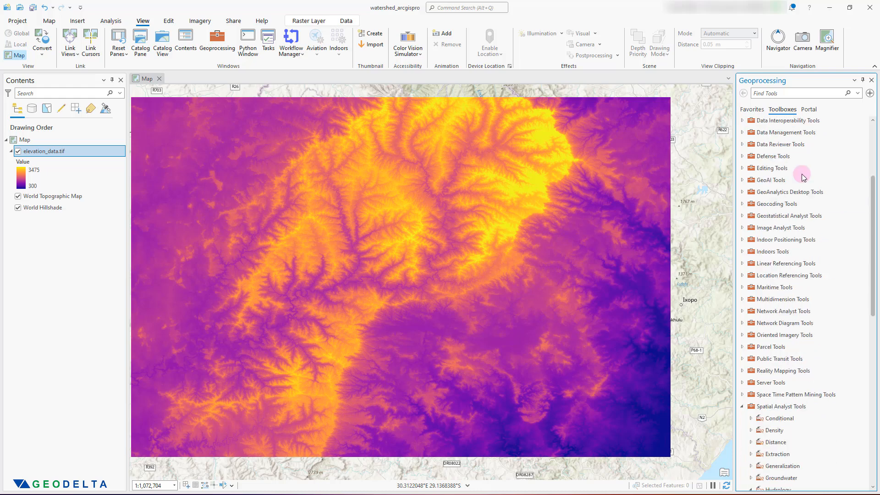
{"action": "scroll", "coordinate": [803, 184], "scroll_direction": "down", "scroll_amount": 14}
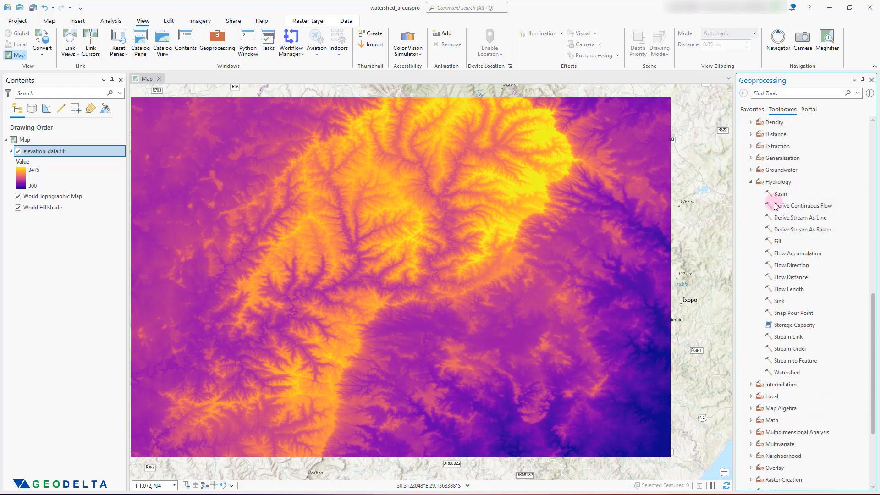
Open the Fill tool from the Hydrology toolset and choose elevation_data.tif as its input surface raster
{"action": "left_click", "coordinate": [790, 242]}
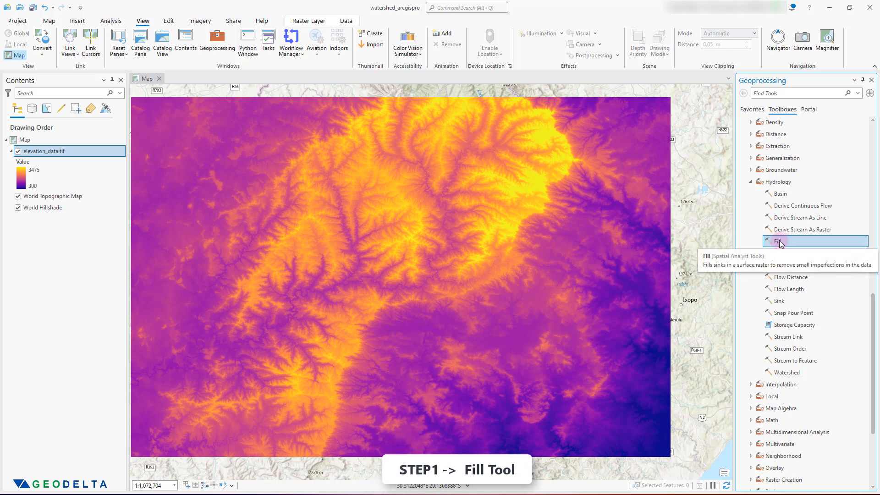
{"action": "double_click", "coordinate": [779, 242]}
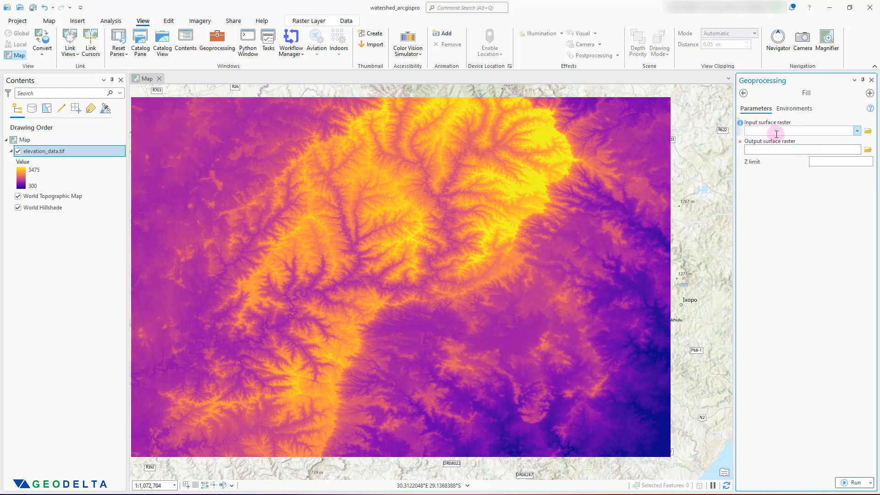
{"action": "left_click", "coordinate": [858, 131]}
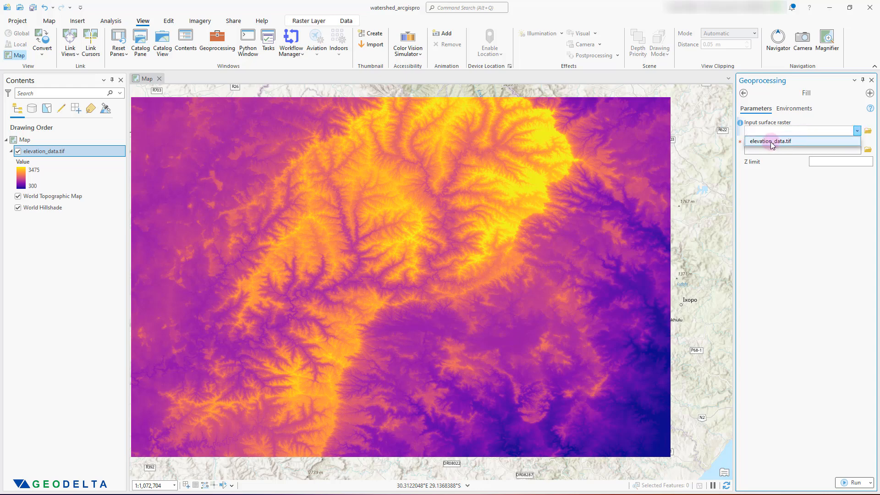
{"action": "left_click", "coordinate": [772, 141]}
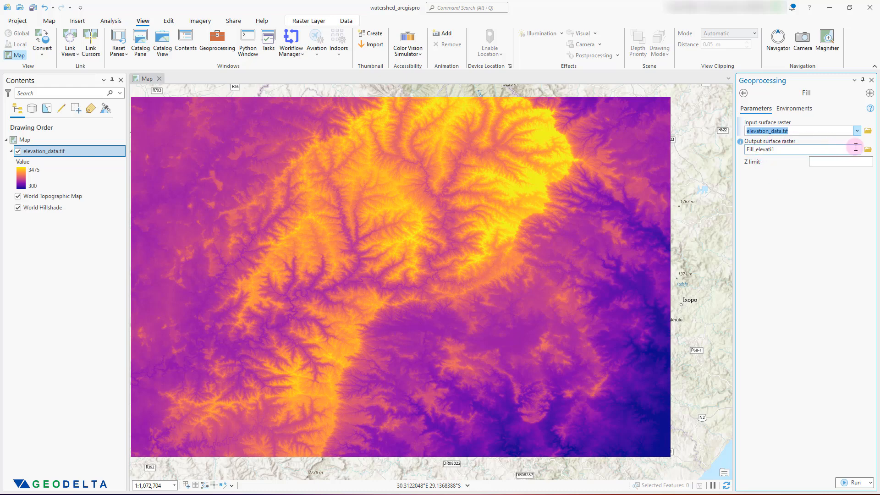
Name the output surface raster fill_raster in the watershed_arcgispro.gdb geodatabase and run the Fill tool
{"action": "left_click", "coordinate": [826, 152]}
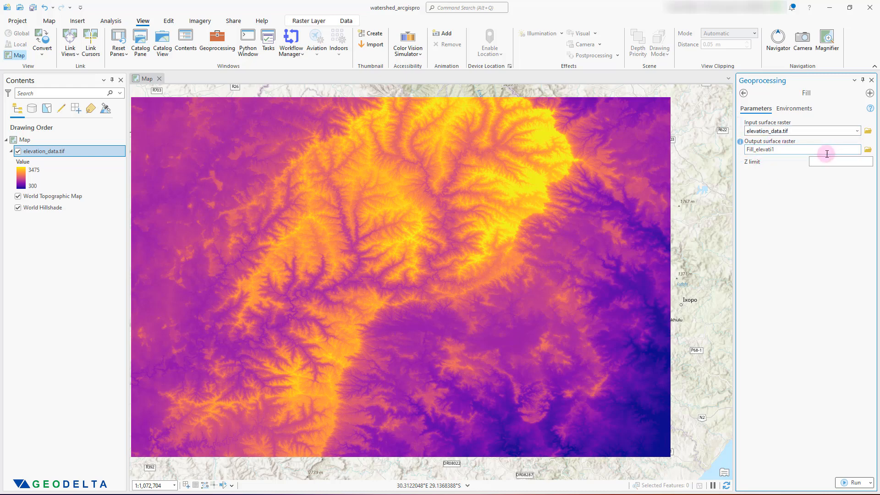
{"action": "left_click_drag", "start_coordinate": [789, 150], "coordinate": [865, 154]}
{"action": "left_click", "coordinate": [844, 149]}
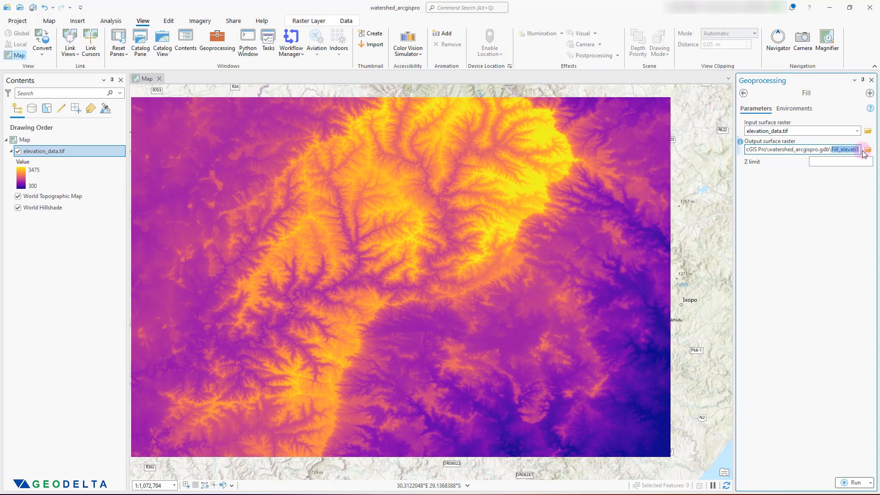
{"action": "type", "text": "fill"}
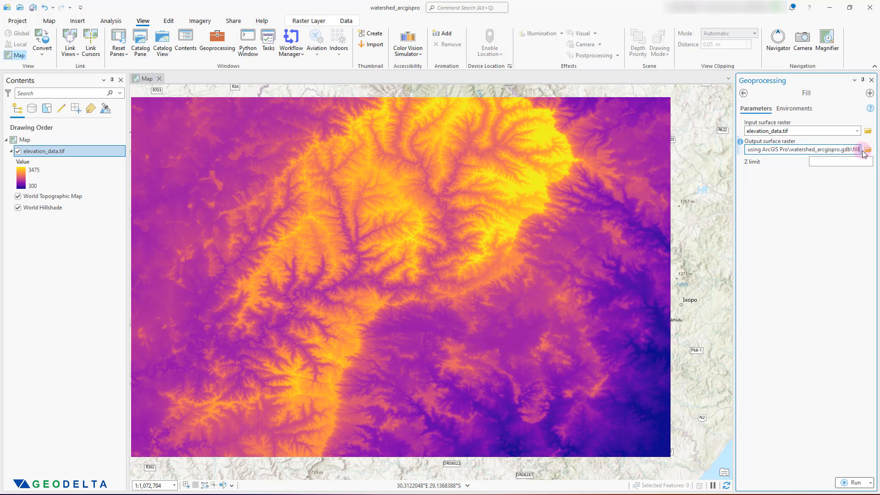
{"action": "type", "text": "_raster"}
{"action": "left_click", "coordinate": [840, 189]}
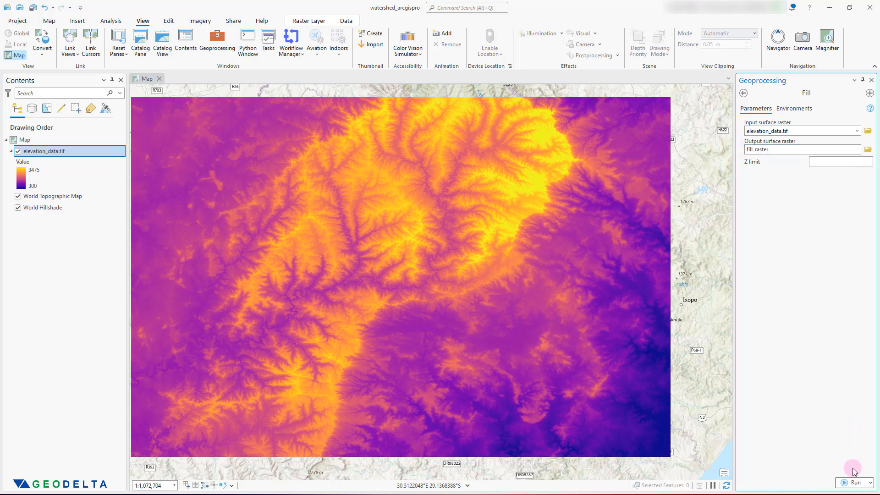
{"action": "left_click", "coordinate": [854, 483]}
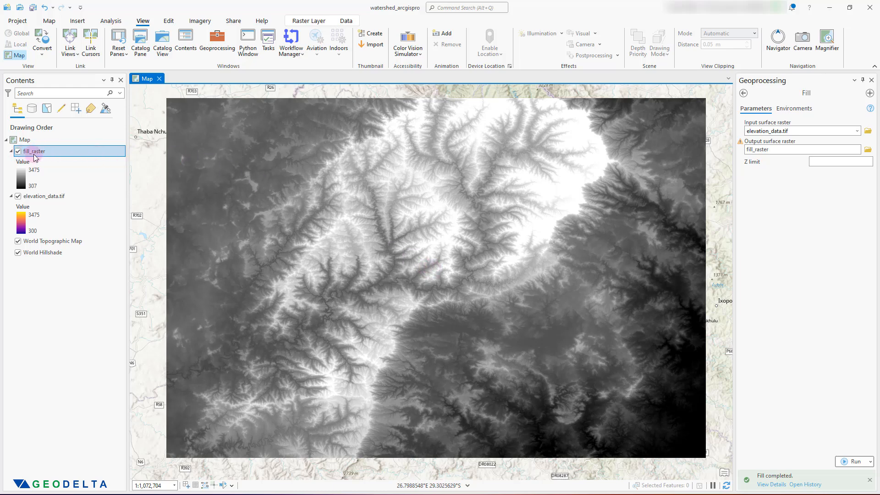
Compare the value ranges of fill_raster and elevation_data.tif, hiding and showing fill_raster to view the layer beneath
{"action": "left_click", "coordinate": [54, 174]}
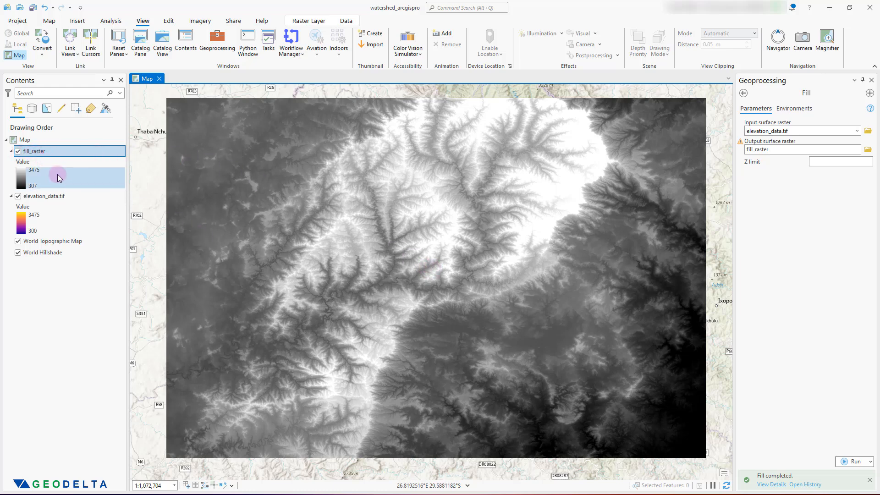
{"action": "left_click", "coordinate": [36, 222]}
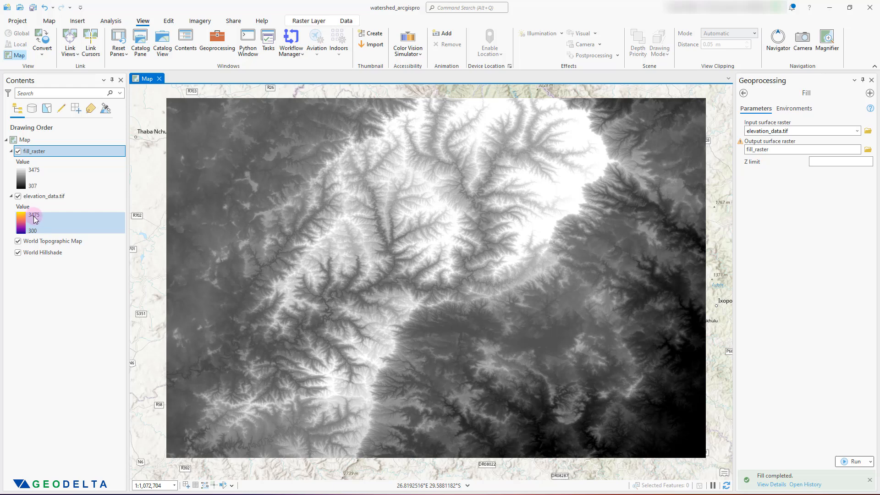
{"action": "left_click", "coordinate": [36, 176]}
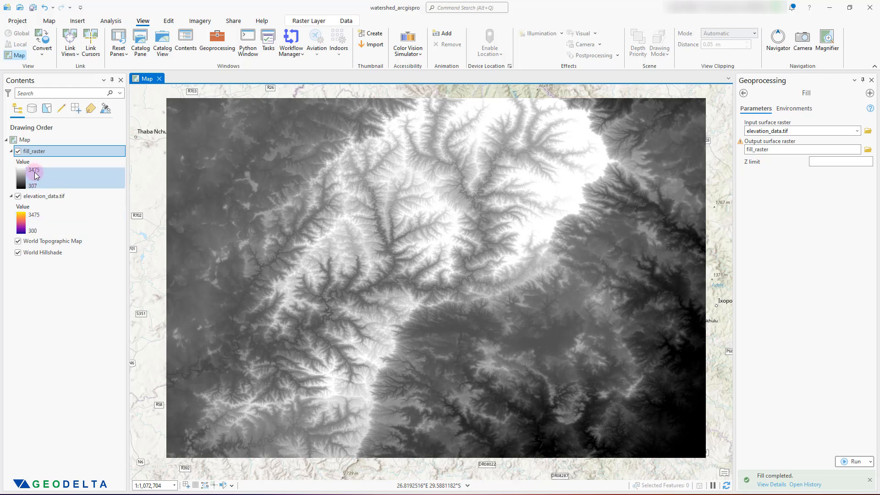
{"action": "left_click", "coordinate": [51, 153]}
{"action": "left_click", "coordinate": [32, 227]}
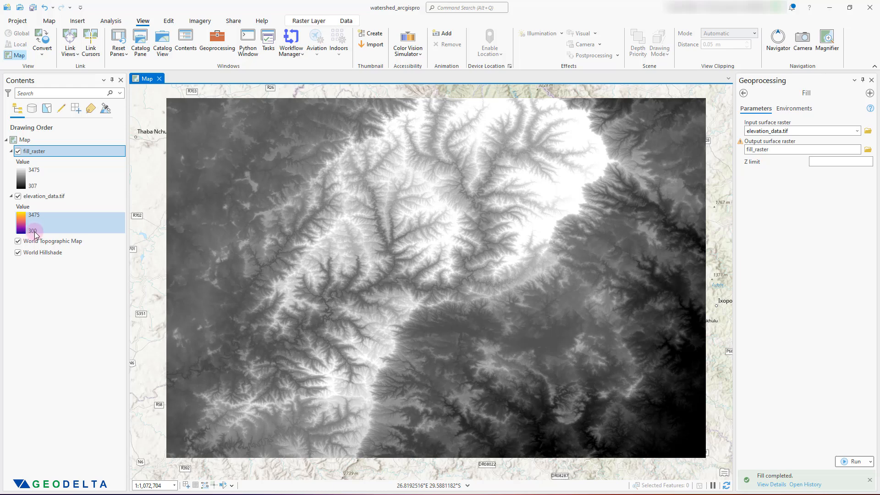
{"action": "left_click", "coordinate": [34, 187]}
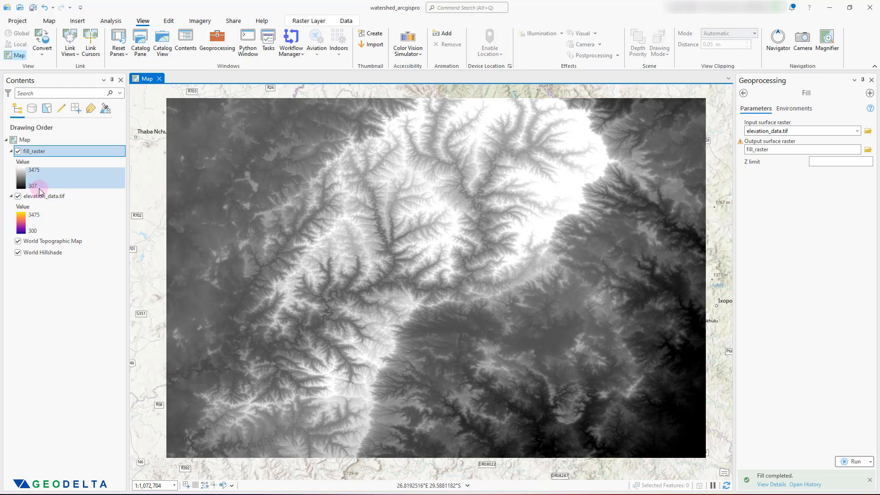
{"action": "left_click", "coordinate": [17, 151]}
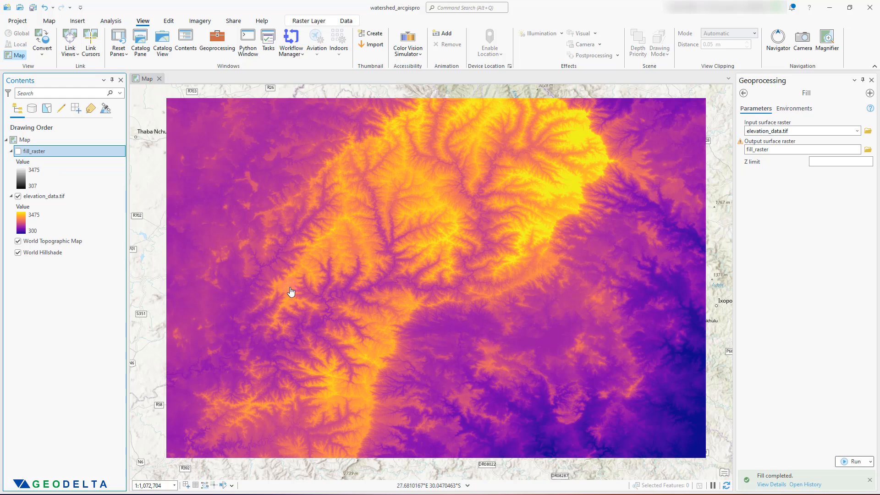
{"action": "left_click", "coordinate": [18, 151]}
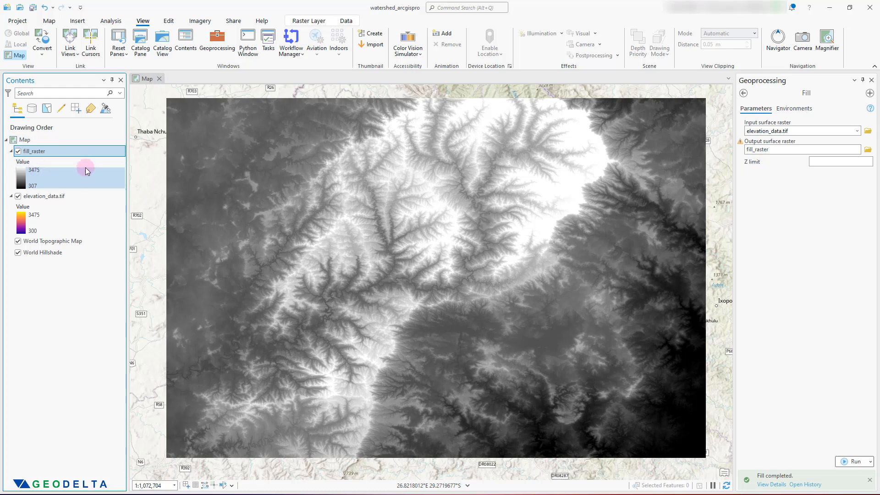
Remove the elevation_data.tif layer from the map, leaving fill_raster in place
{"action": "left_click", "coordinate": [50, 198]}
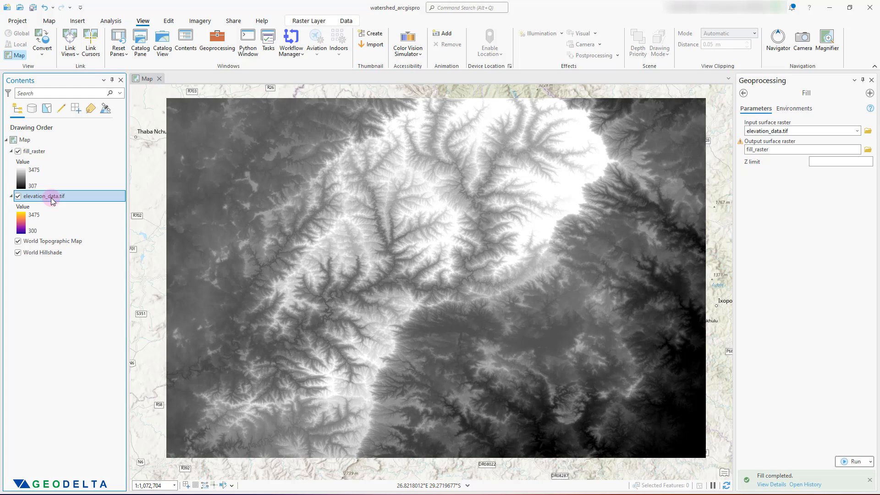
{"action": "right_click", "coordinate": [51, 197]}
{"action": "left_click", "coordinate": [21, 329]}
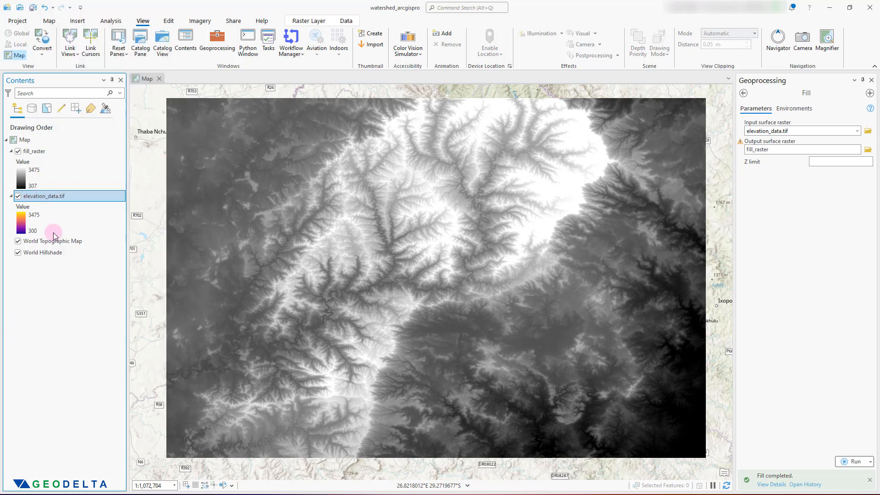
{"action": "left_click", "coordinate": [52, 156], "text": "ctrl"}
{"action": "left_click", "coordinate": [52, 154]}
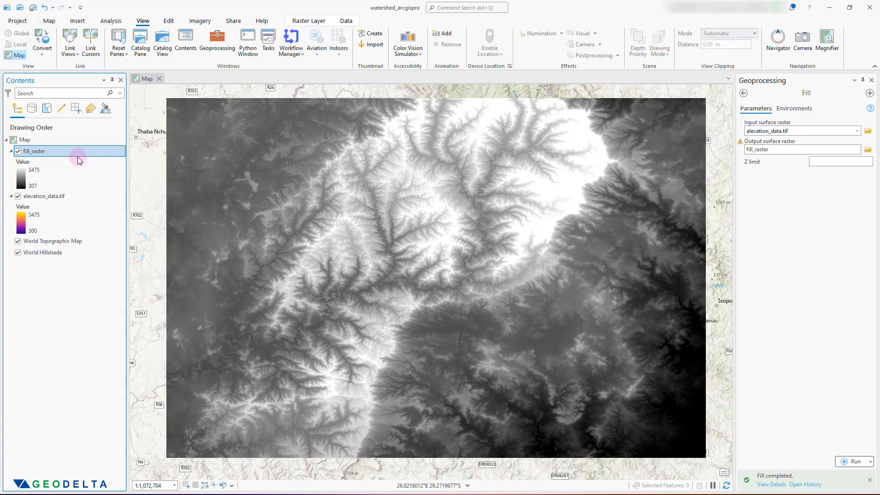
{"action": "left_click", "coordinate": [50, 196]}
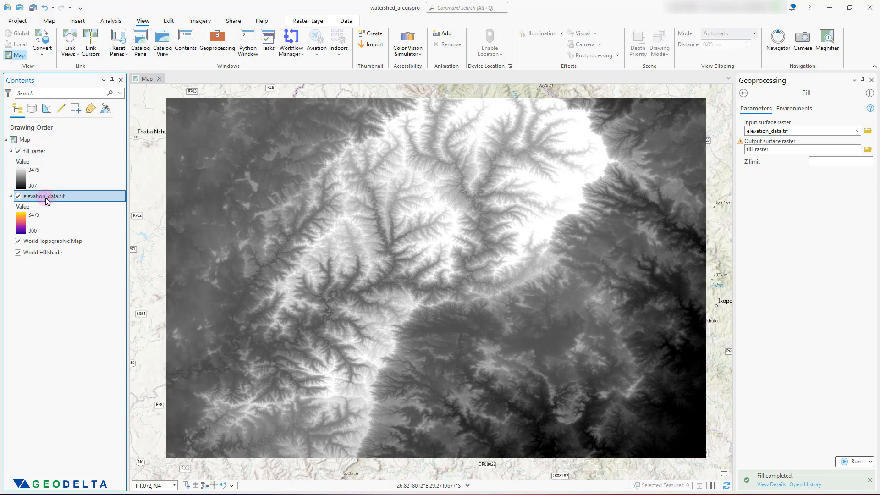
{"action": "right_click", "coordinate": [47, 201]}
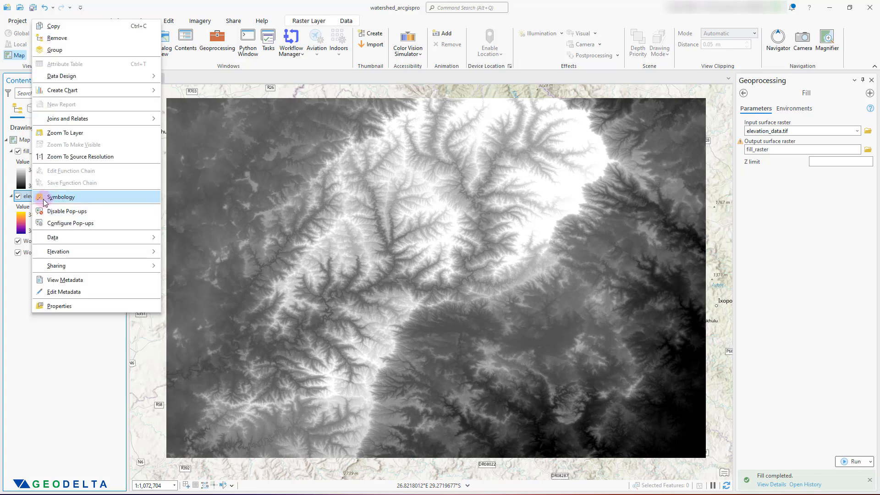
{"action": "left_click", "coordinate": [89, 39]}
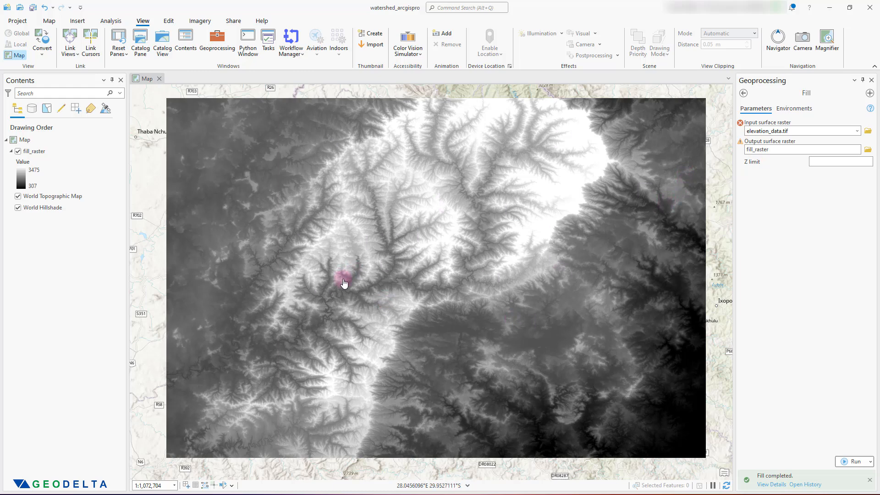
{"action": "left_click", "coordinate": [35, 163]}
Open the Flow Direction tool from the Hydrology toolset and choose fill_raster as its input surface raster
{"action": "left_click", "coordinate": [743, 93]}
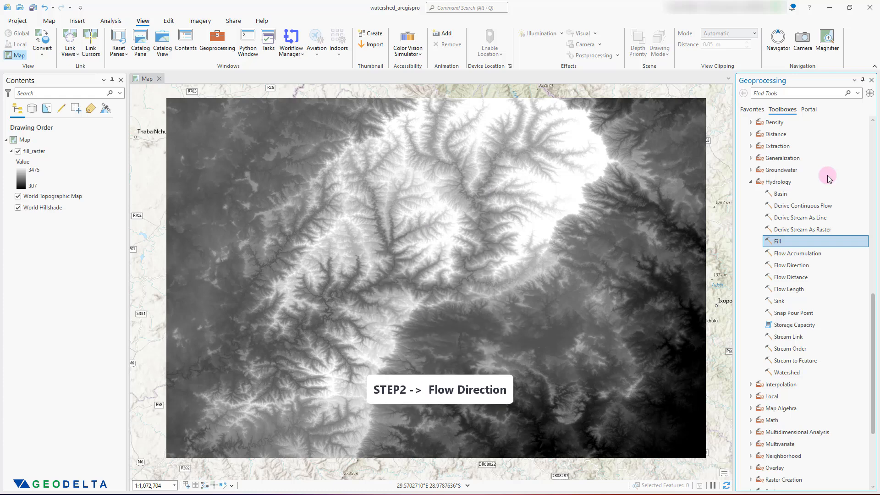
{"action": "left_click", "coordinate": [794, 266]}
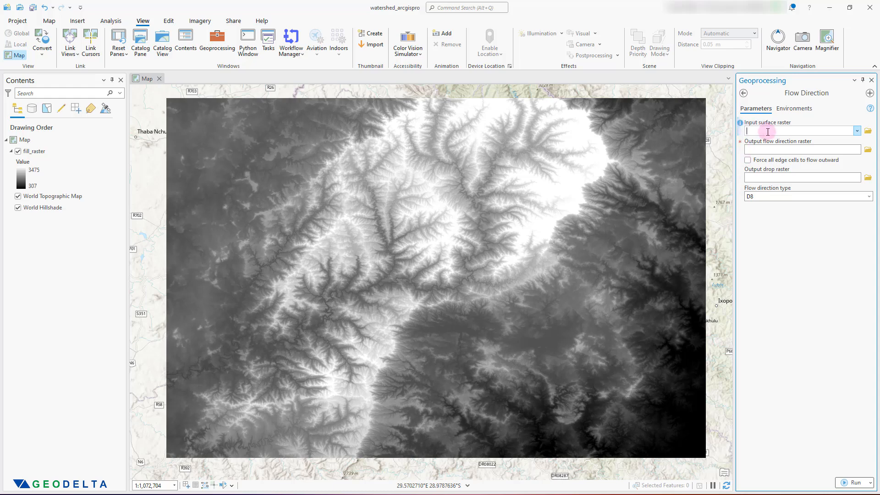
{"action": "left_click", "coordinate": [67, 154]}
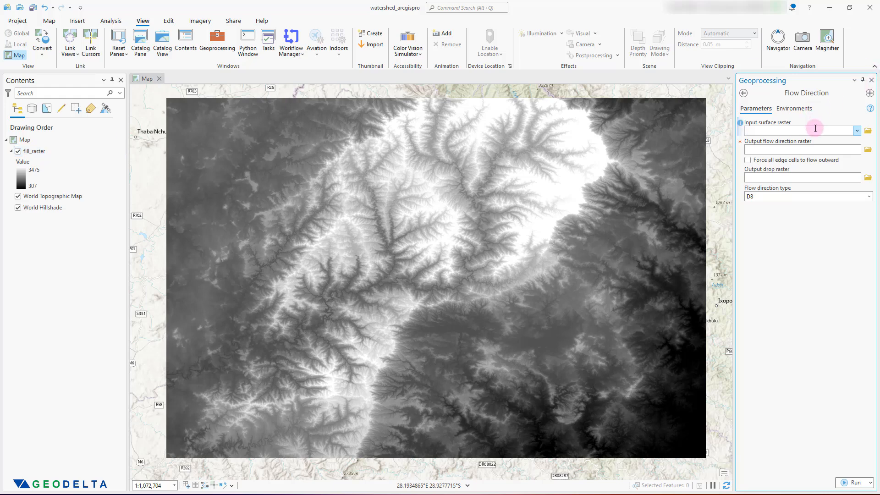
{"action": "left_click", "coordinate": [857, 131]}
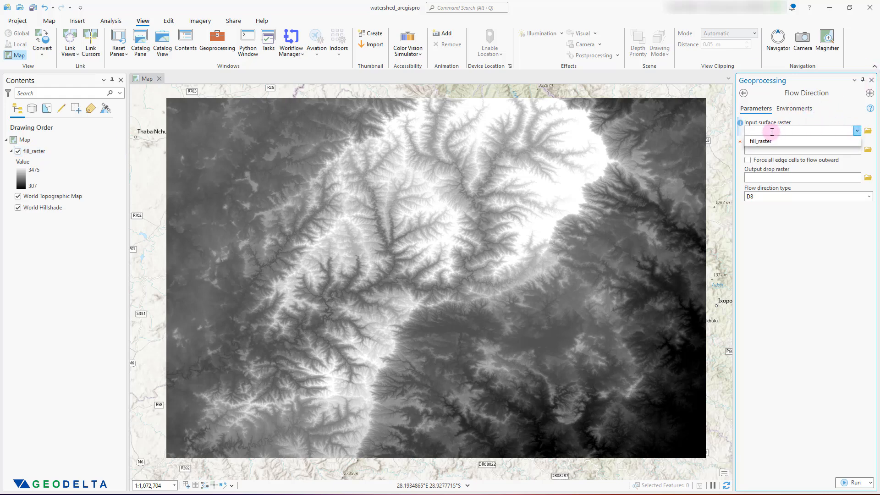
{"action": "left_click", "coordinate": [768, 144]}
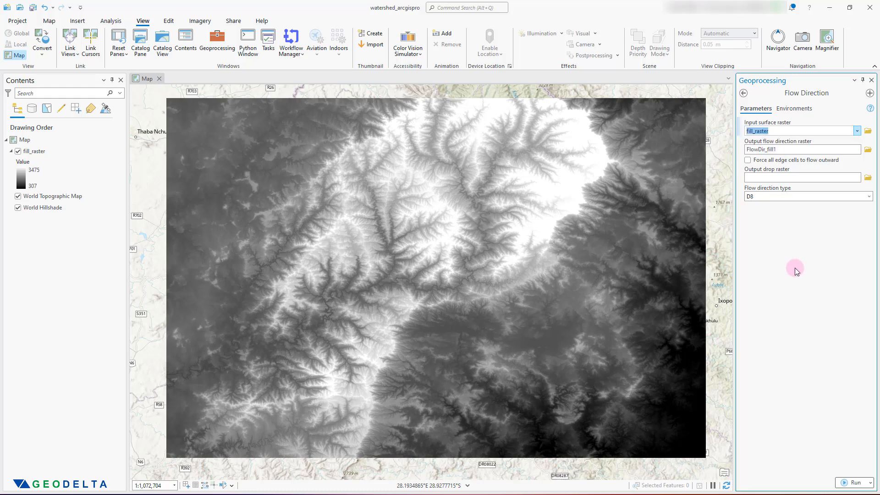
Run Flow Direction with the output raster named flow_direction and the flow direction type kept at D8
{"action": "left_click", "coordinate": [838, 150]}
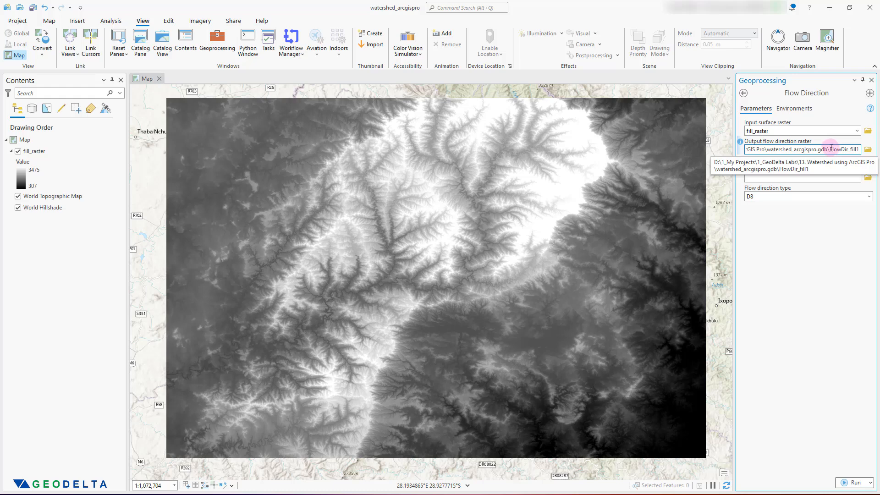
{"action": "left_click_drag", "start_coordinate": [831, 149], "coordinate": [867, 153]}
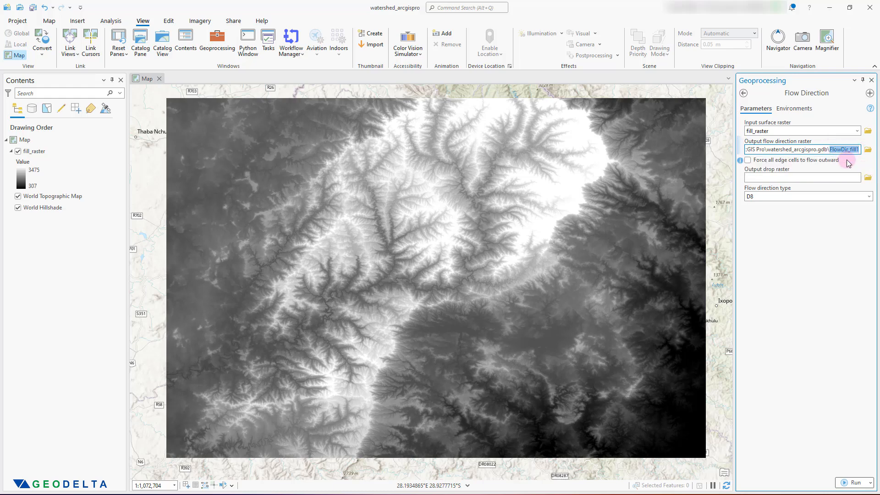
{"action": "type", "text": "flow_direction"}
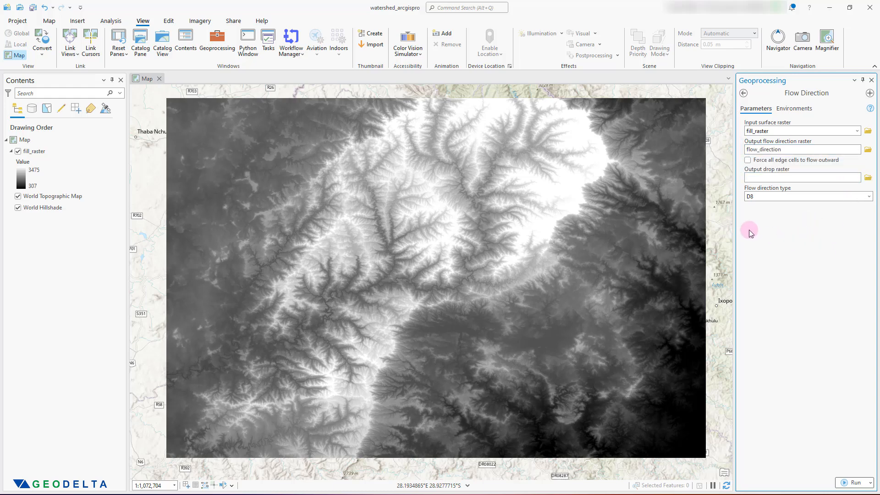
{"action": "left_click", "coordinate": [870, 197]}
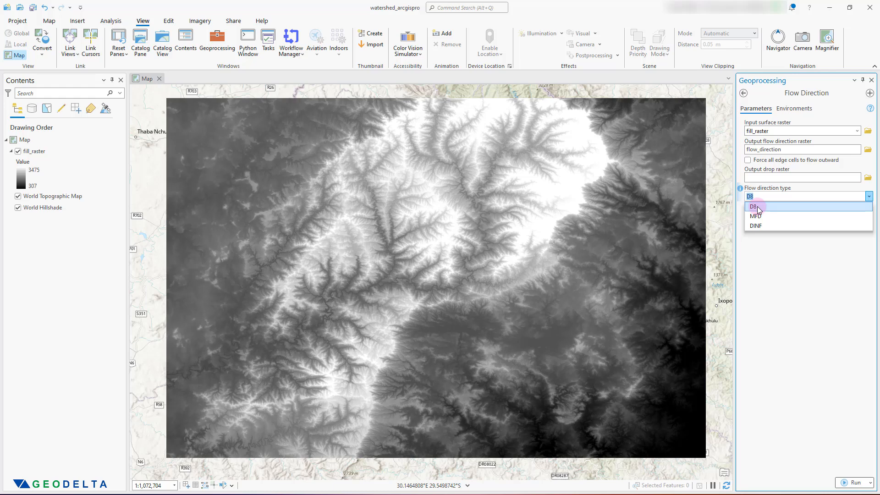
{"action": "left_click", "coordinate": [796, 242]}
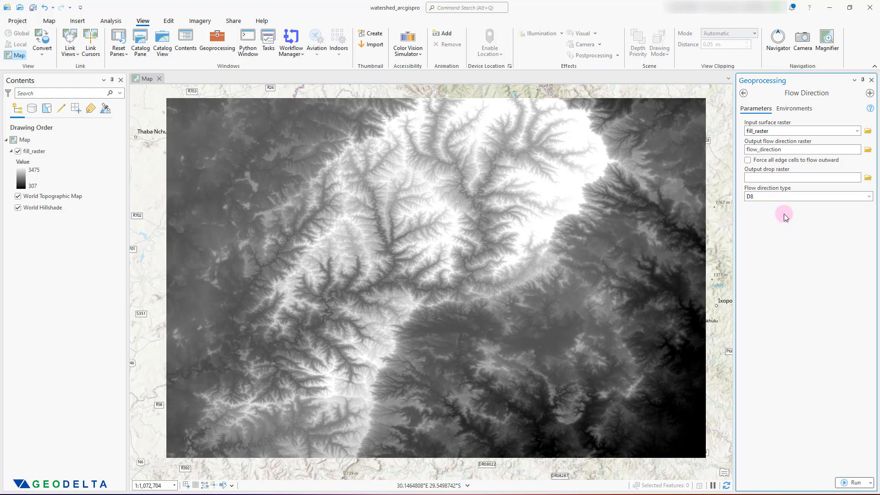
{"action": "mouse_move", "coordinate": [740, 190]}
{"action": "left_click", "coordinate": [852, 483]}
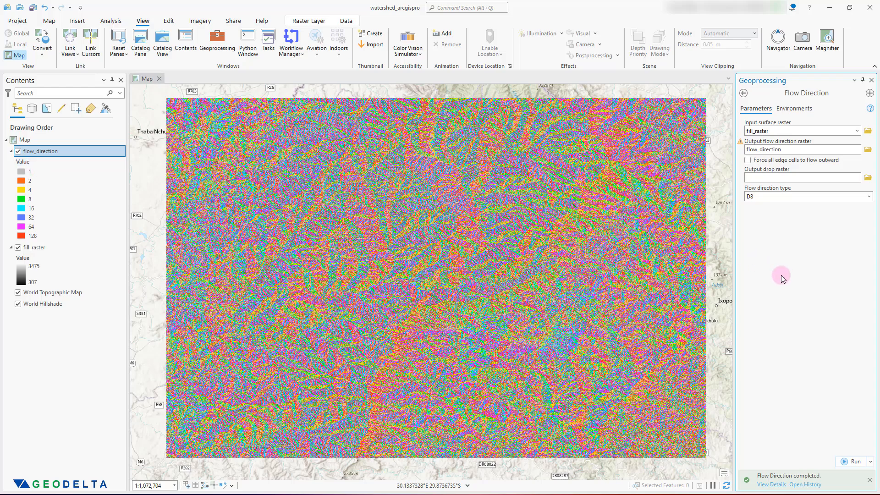
{"action": "left_click", "coordinate": [66, 156]}
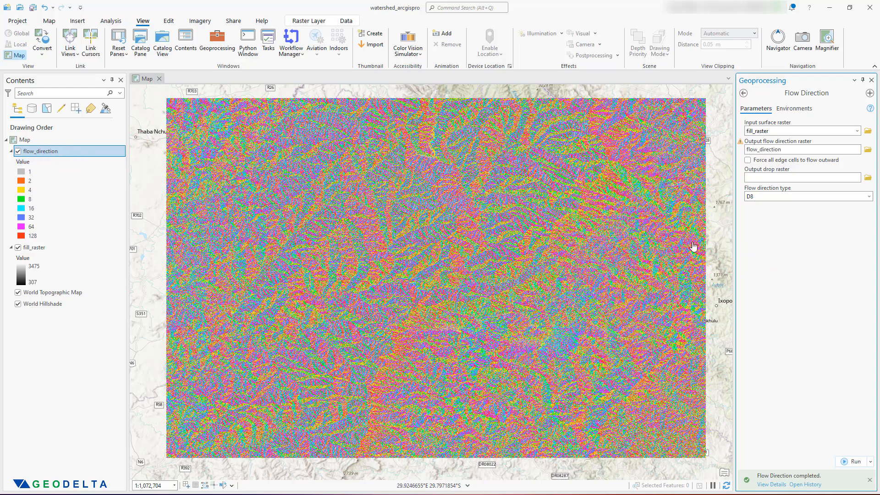
{"action": "left_click", "coordinate": [749, 192]}
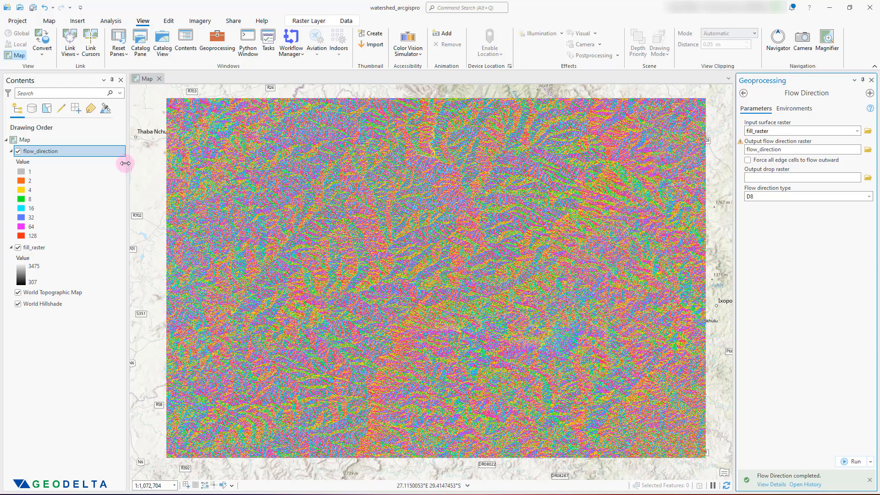
Examine the flow_direction raster at cell level and overall, comparing its cell colours with the direction codes in the layer legend
{"action": "left_click", "coordinate": [71, 152]}
{"action": "left_click", "coordinate": [750, 196]}
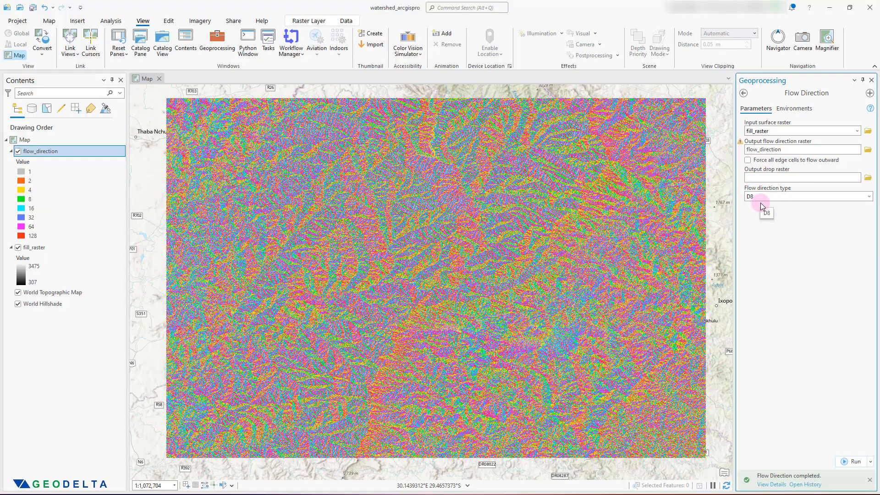
{"action": "scroll", "coordinate": [181, 126], "scroll_direction": "up", "scroll_amount": 4}
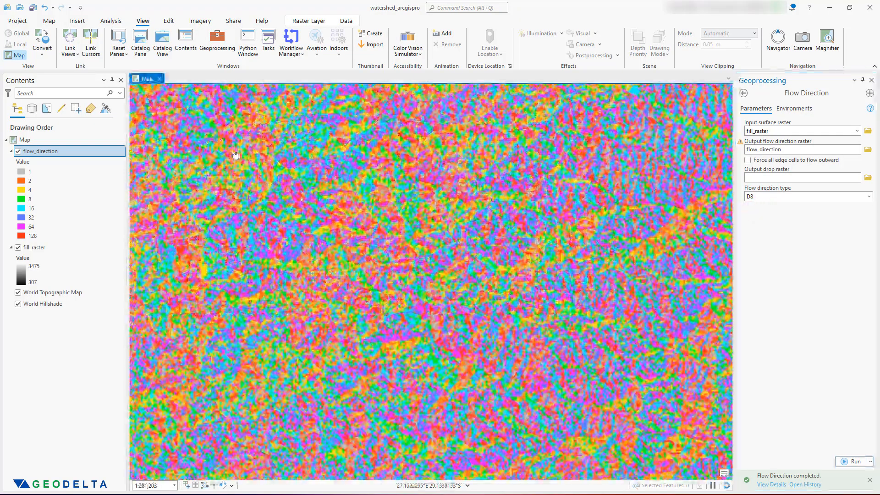
{"action": "scroll", "coordinate": [236, 156], "scroll_direction": "up", "scroll_amount": 8}
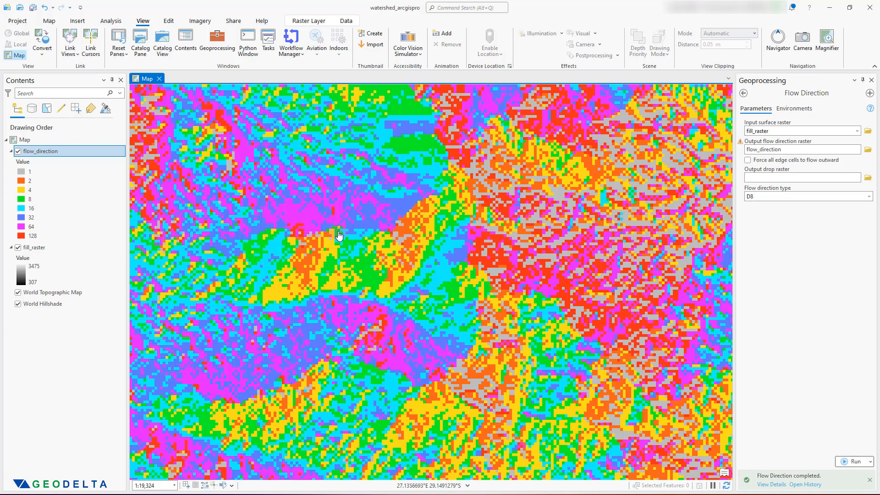
{"action": "left_click_drag", "start_coordinate": [346, 234], "coordinate": [243, 185]}
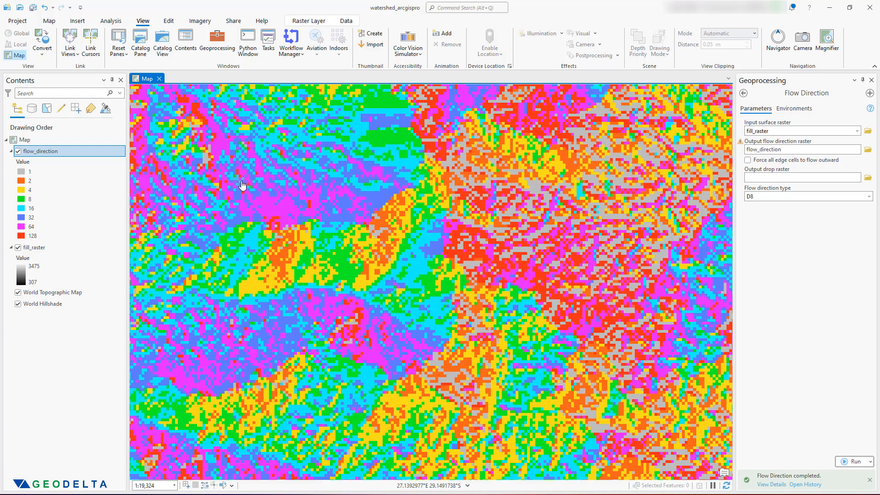
{"action": "left_click", "coordinate": [57, 176]}
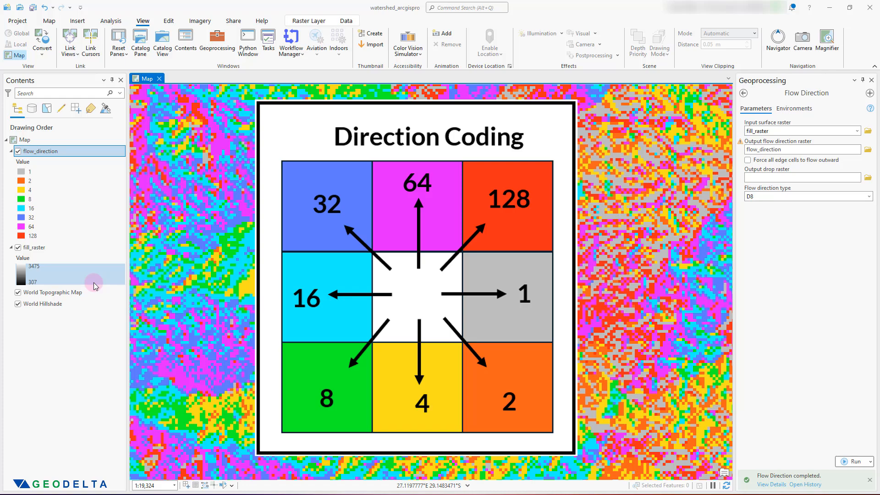
{"action": "scroll", "coordinate": [398, 262], "scroll_direction": "down", "scroll_amount": 3}
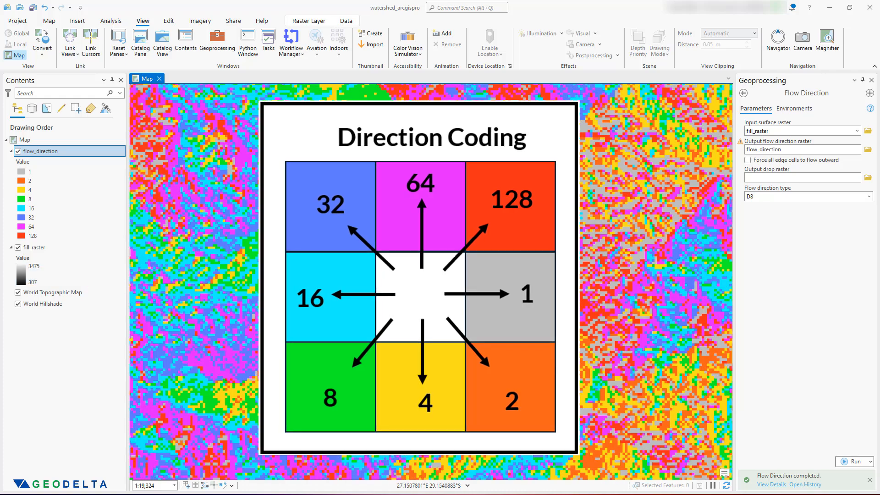
{"action": "scroll", "coordinate": [374, 268], "scroll_direction": "up", "scroll_amount": 5}
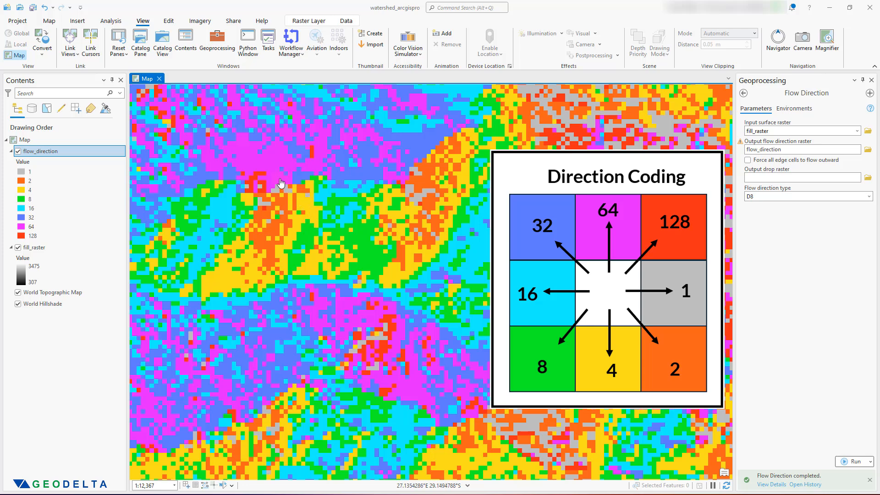
{"action": "left_click", "coordinate": [19, 210]}
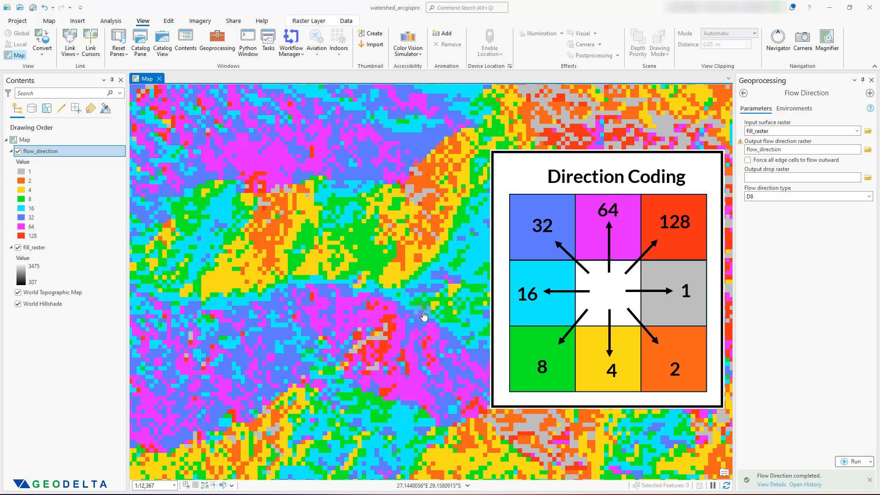
{"action": "scroll", "coordinate": [383, 253], "scroll_direction": "down", "scroll_amount": 3}
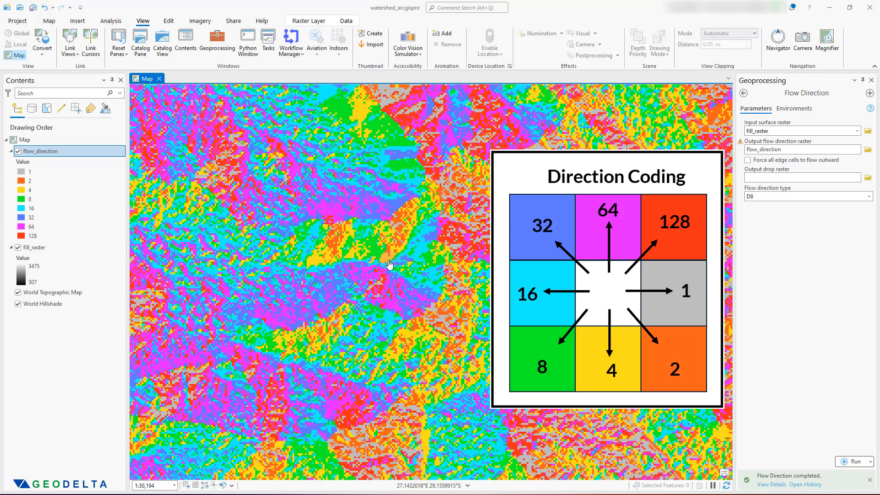
{"action": "left_click_drag", "start_coordinate": [435, 235], "coordinate": [473, 305]}
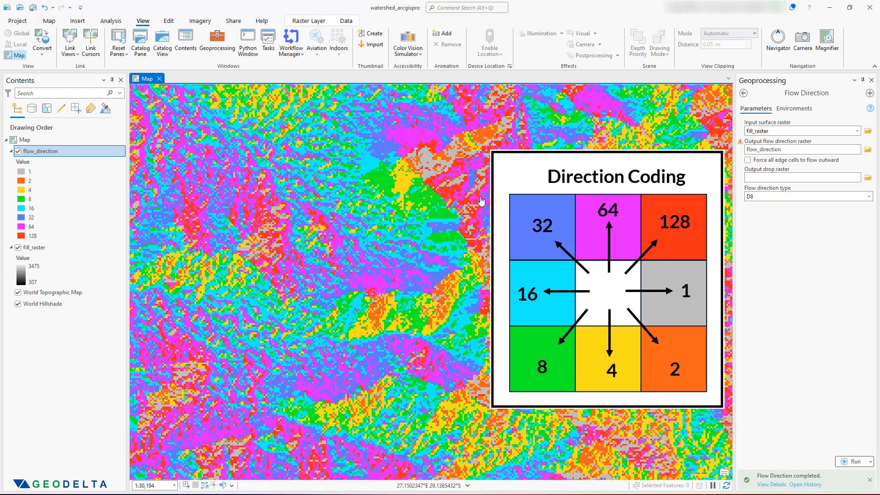
{"action": "left_click_drag", "start_coordinate": [488, 153], "coordinate": [510, 216]}
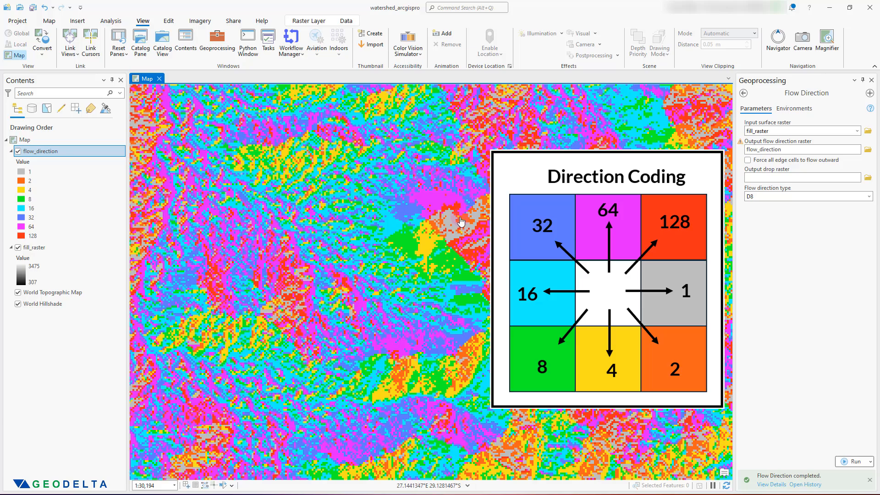
{"action": "scroll", "coordinate": [461, 221], "scroll_direction": "down", "scroll_amount": 5}
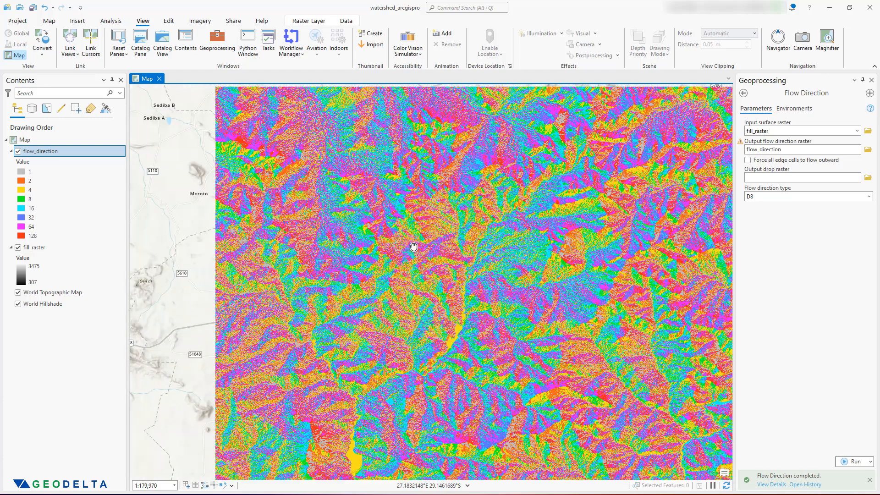
{"action": "left_click_drag", "start_coordinate": [414, 247], "coordinate": [390, 256]}
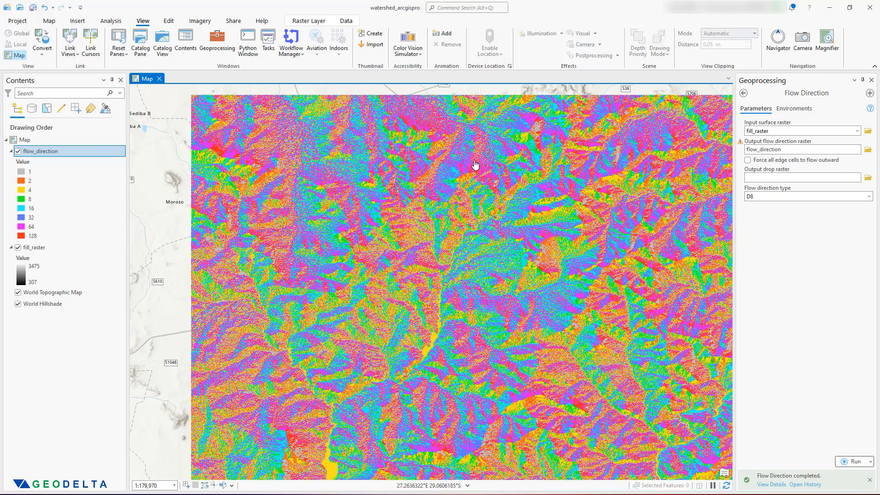
Open the Flow Accumulation tool from the Hydrology toolset and choose flow_direction as its input flow direction raster
{"action": "left_click", "coordinate": [745, 96]}
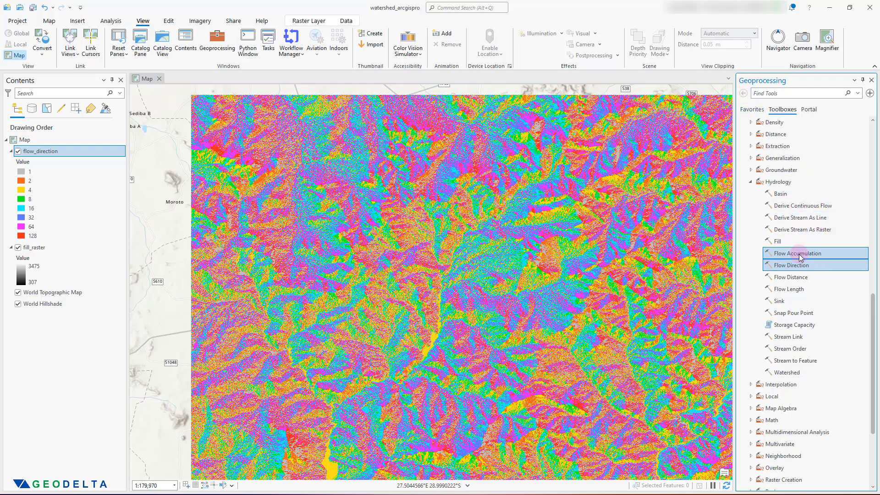
{"action": "left_click", "coordinate": [803, 256]}
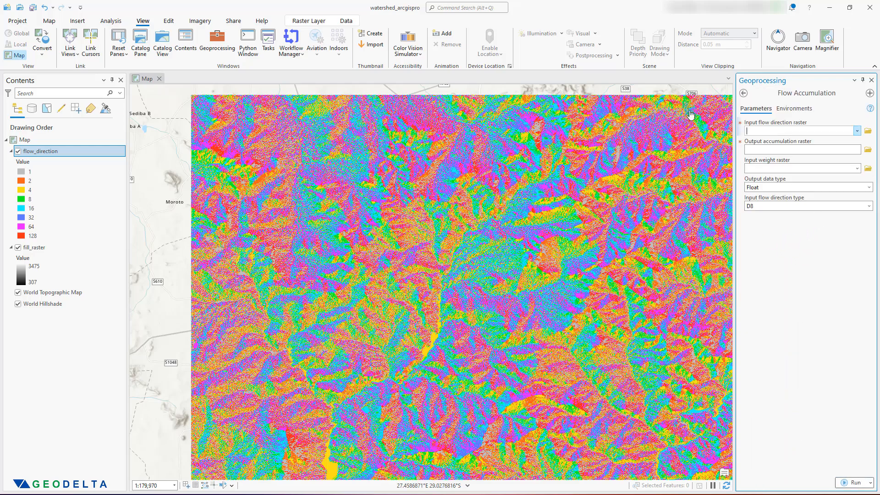
{"action": "left_click", "coordinate": [793, 130]}
{"action": "left_click", "coordinate": [51, 153]}
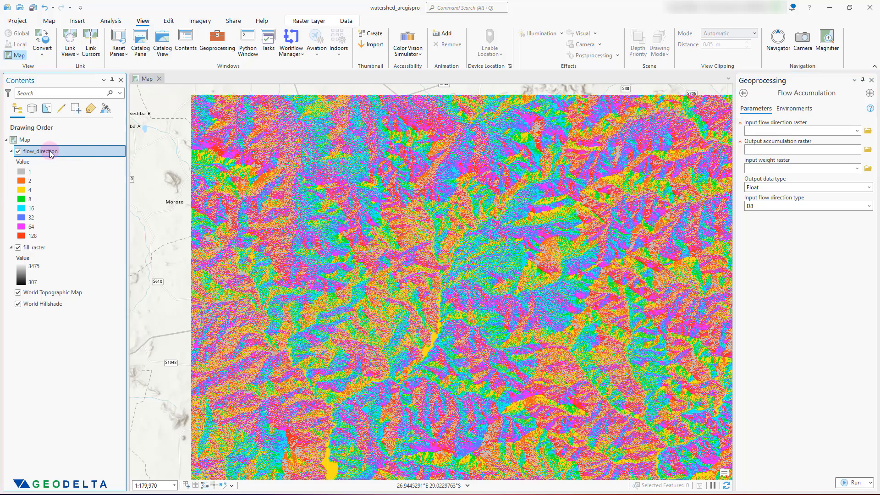
{"action": "left_click_drag", "start_coordinate": [782, 134], "coordinate": [782, 134]}
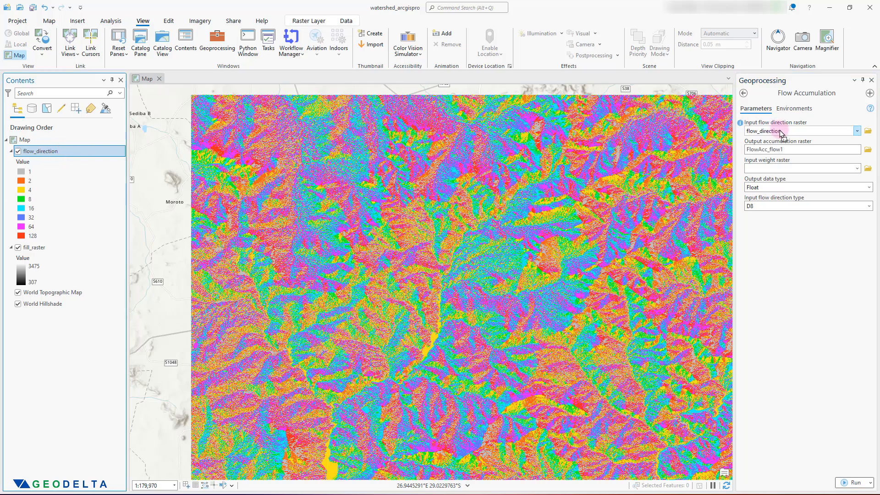
{"action": "left_click", "coordinate": [858, 131]}
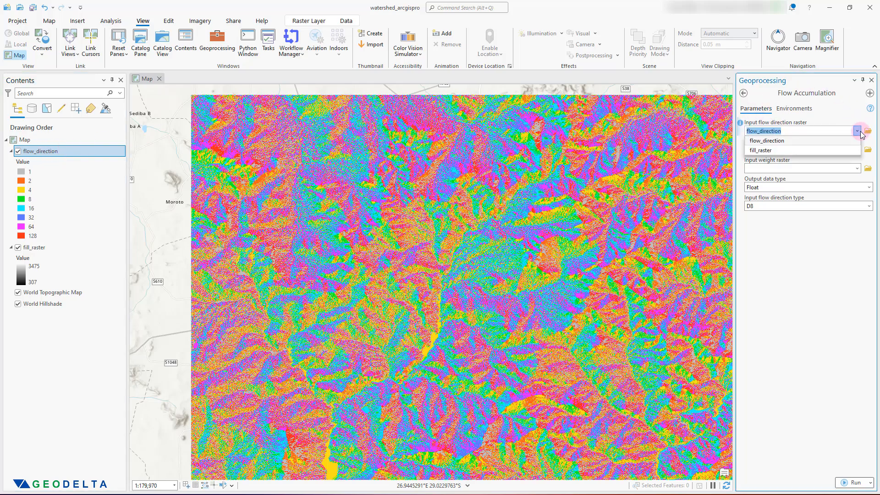
{"action": "left_click", "coordinate": [788, 141]}
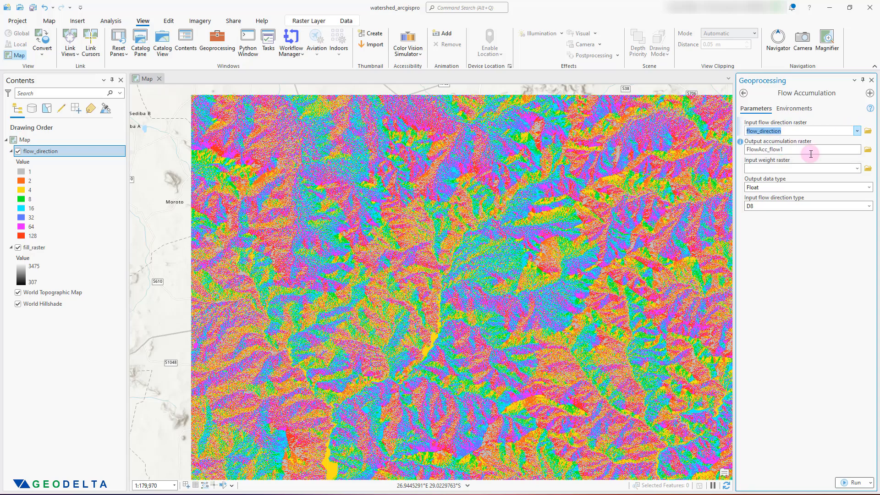
Run Flow Accumulation with the output raster named flow_accumulation, keeping the Float data type and D8 flow direction type
{"action": "left_click", "coordinate": [796, 150]}
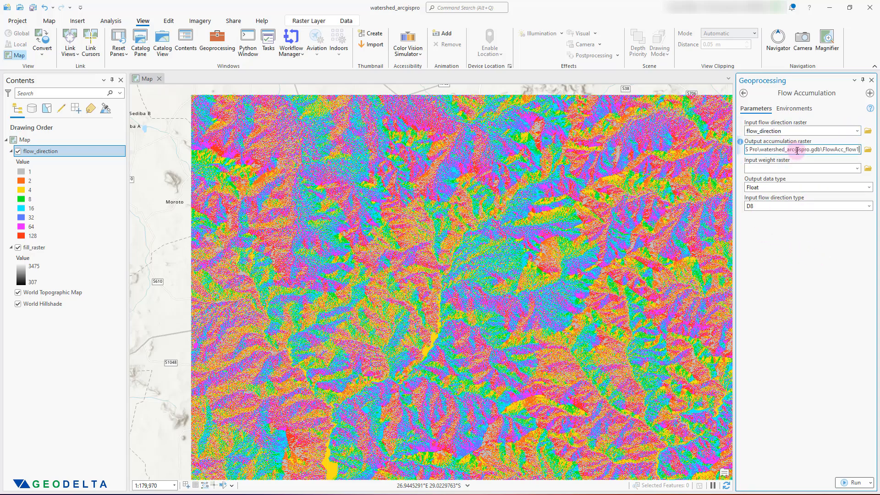
{"action": "left_click_drag", "start_coordinate": [825, 150], "coordinate": [875, 157]}
{"action": "type", "text": "flow"}
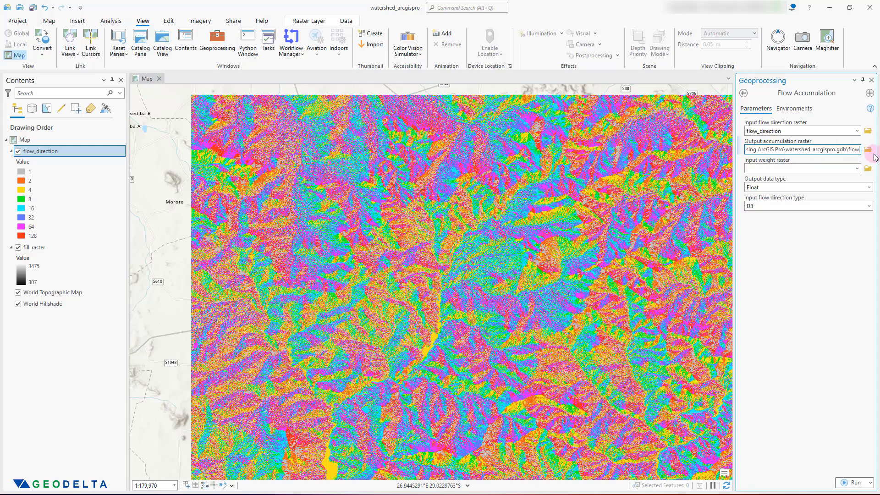
{"action": "type", "text": "_accumulation"}
{"action": "left_click", "coordinate": [830, 281]}
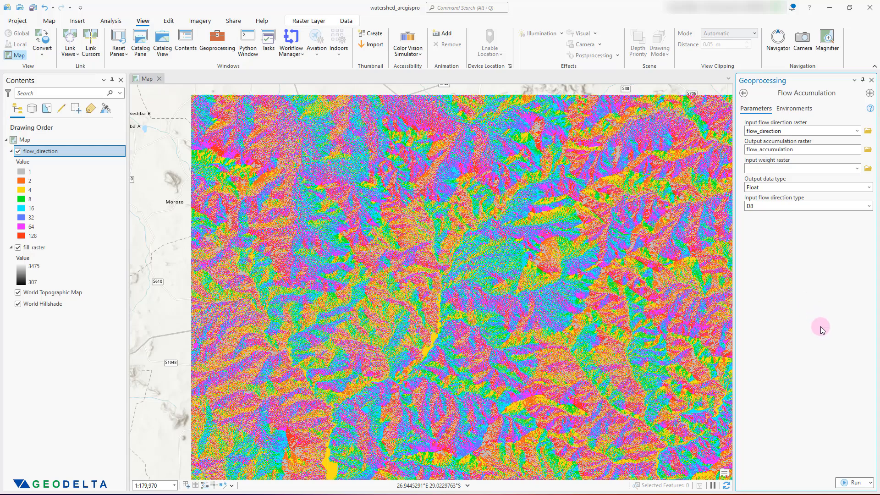
{"action": "left_click", "coordinate": [850, 483]}
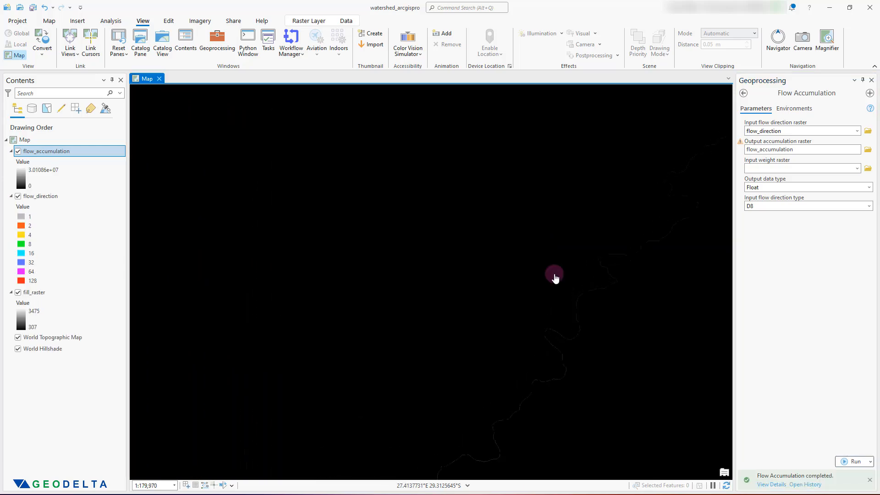
Examine the flow_accumulation raster along the main stream line, from the overall course down to individual cells
{"action": "scroll", "coordinate": [555, 277], "scroll_direction": "down", "scroll_amount": 2}
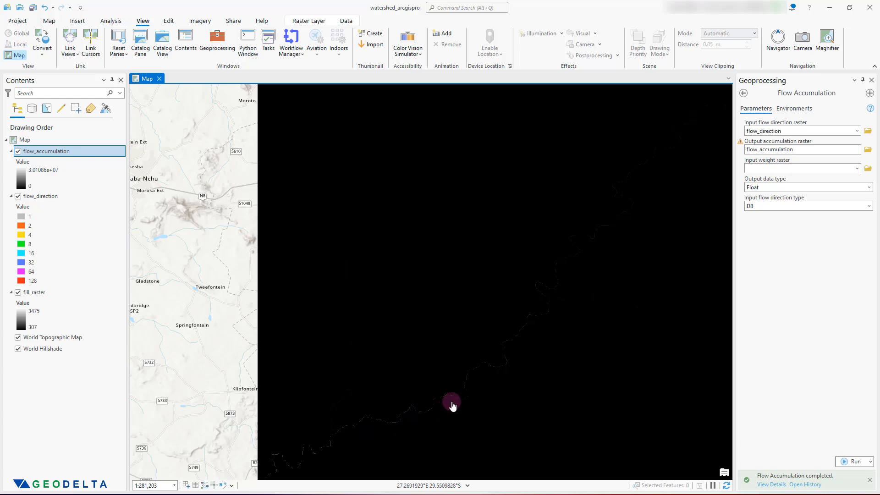
{"action": "scroll", "coordinate": [414, 421], "scroll_direction": "up", "scroll_amount": 2}
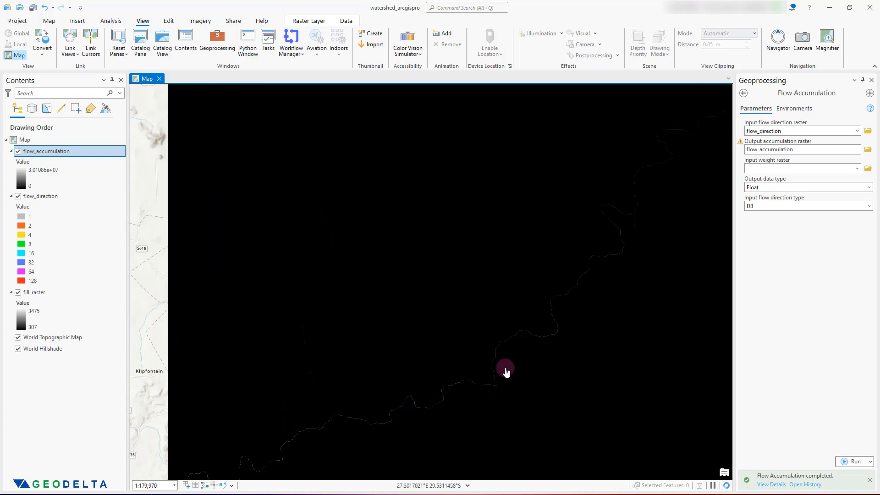
{"action": "scroll", "coordinate": [634, 232], "scroll_direction": "down", "scroll_amount": 2}
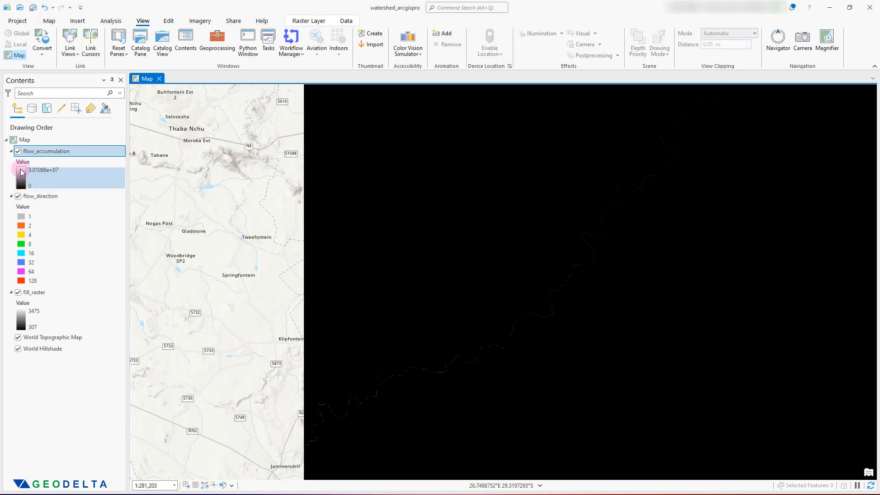
{"action": "scroll", "coordinate": [359, 418], "scroll_direction": "up", "scroll_amount": 4}
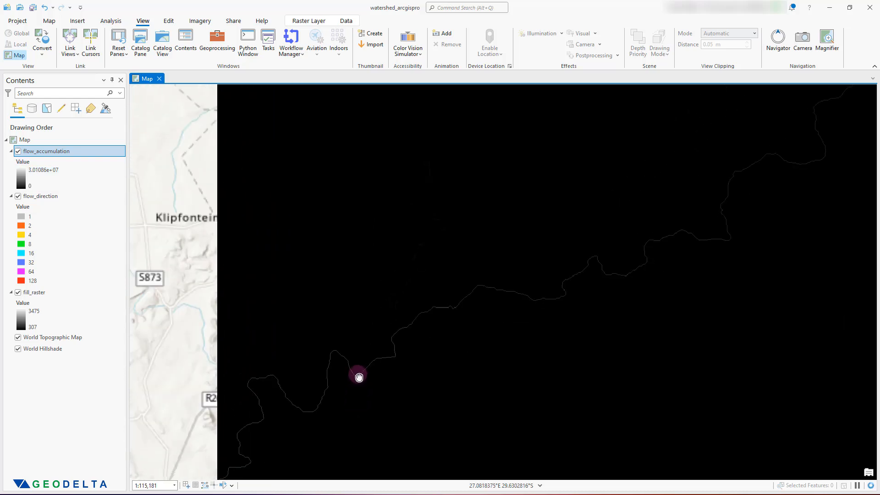
{"action": "scroll", "coordinate": [356, 378], "scroll_direction": "up", "scroll_amount": 2}
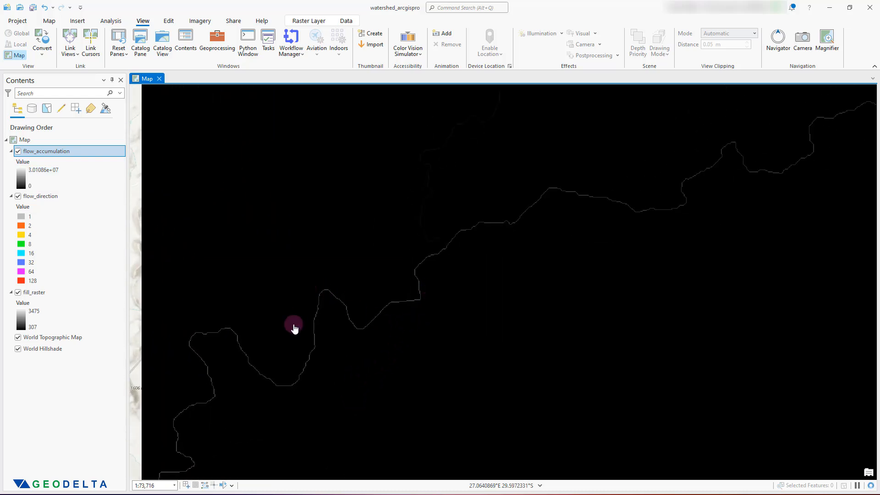
{"action": "scroll", "coordinate": [305, 354], "scroll_direction": "up", "scroll_amount": 4}
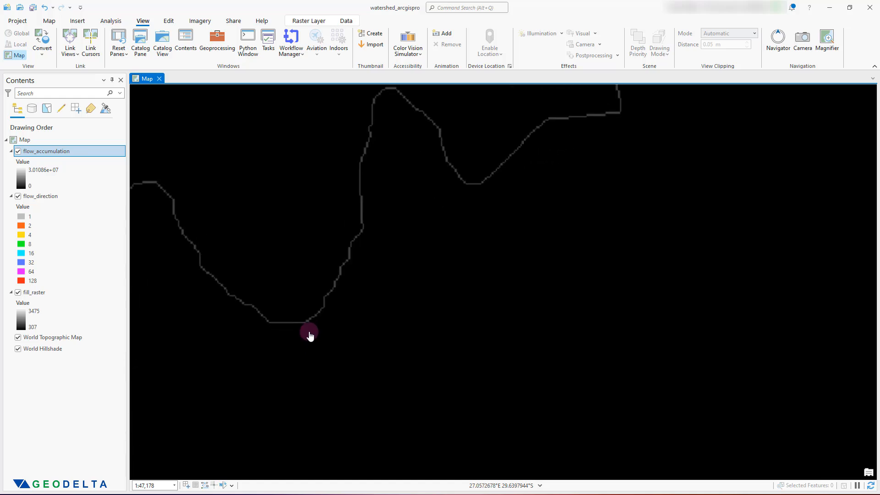
{"action": "scroll", "coordinate": [309, 335], "scroll_direction": "up", "scroll_amount": 6}
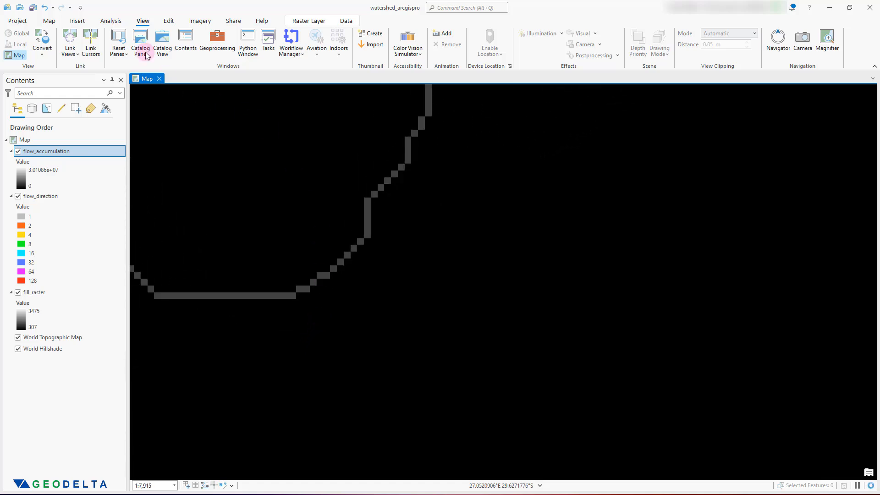
Use the Explore tool to query the flow_accumulation pixel value of a cell on the stream line
{"action": "left_click", "coordinate": [49, 21]}
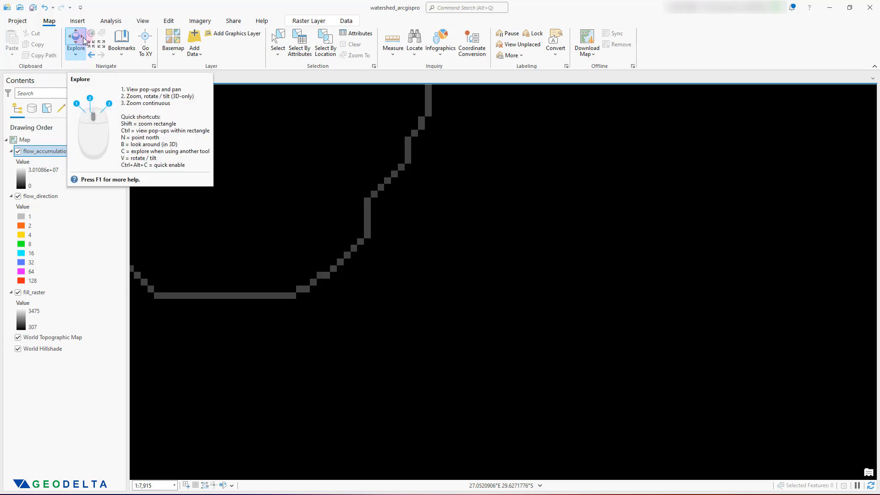
{"action": "left_click", "coordinate": [77, 36]}
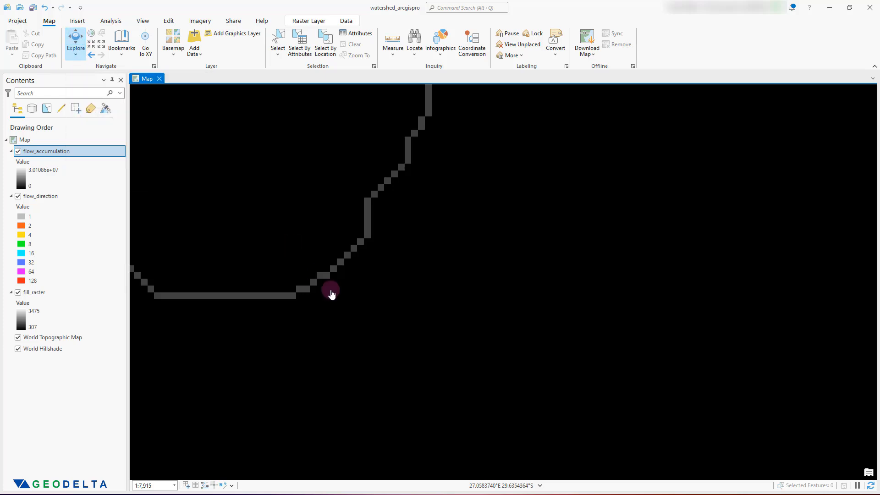
{"action": "scroll", "coordinate": [315, 296], "scroll_direction": "up", "scroll_amount": 2}
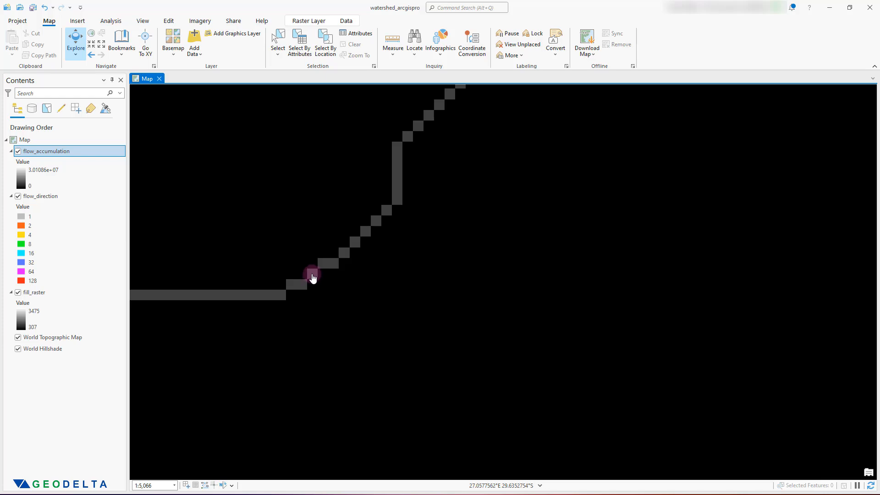
{"action": "left_click", "coordinate": [36, 172]}
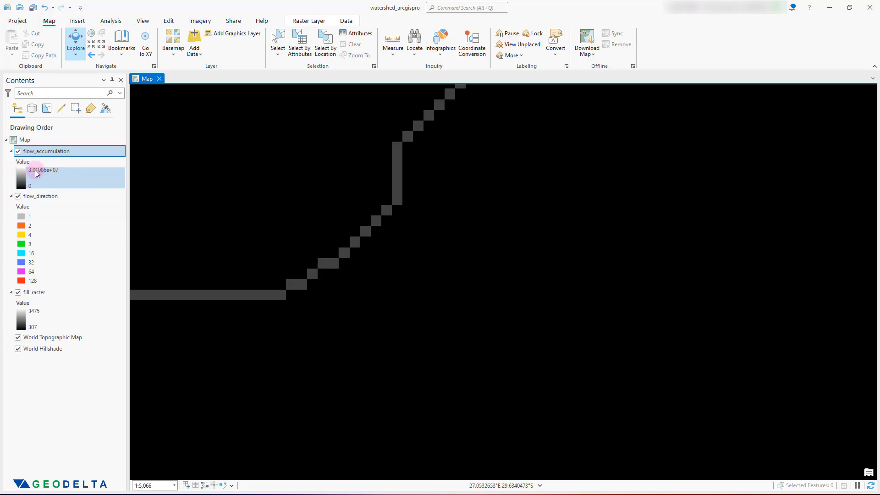
{"action": "left_click", "coordinate": [313, 275]}
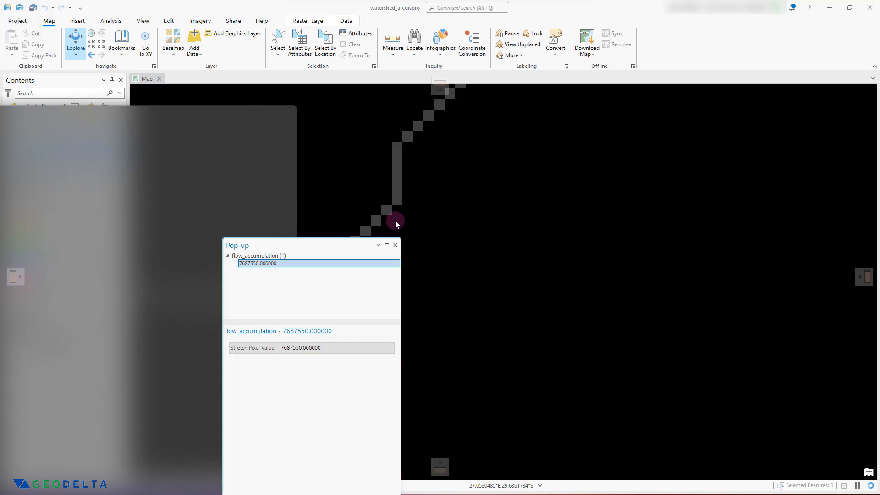
Examine the queried pixel value alongside the flow_accumulation stream line, from single cells out to the raster's full extent
{"action": "left_click_drag", "start_coordinate": [395, 221], "coordinate": [560, 113]}
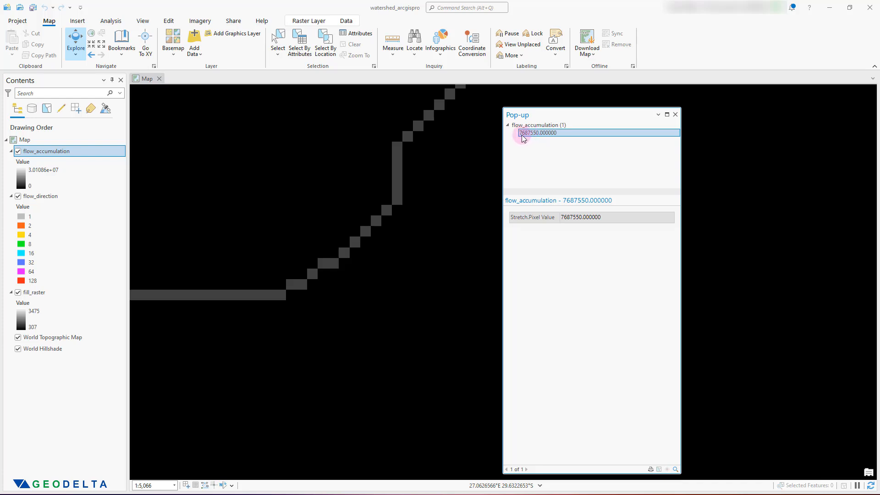
{"action": "scroll", "coordinate": [424, 281], "scroll_direction": "down", "scroll_amount": 5}
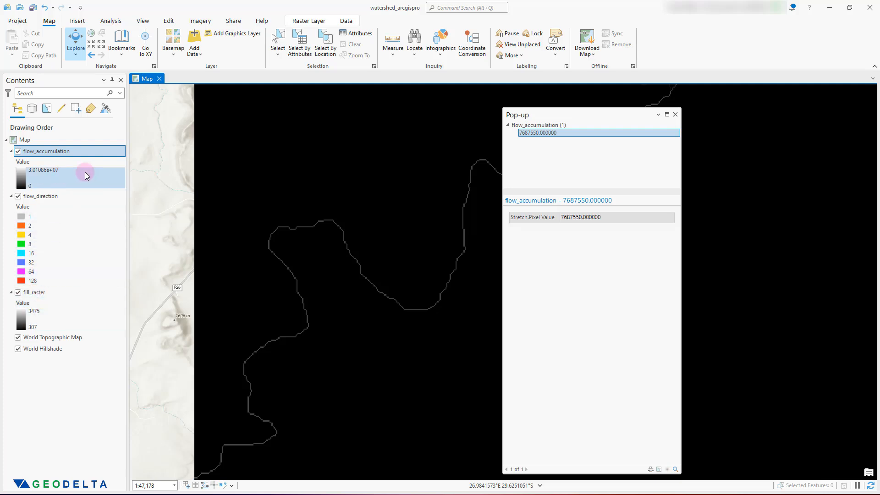
{"action": "left_click", "coordinate": [554, 166]}
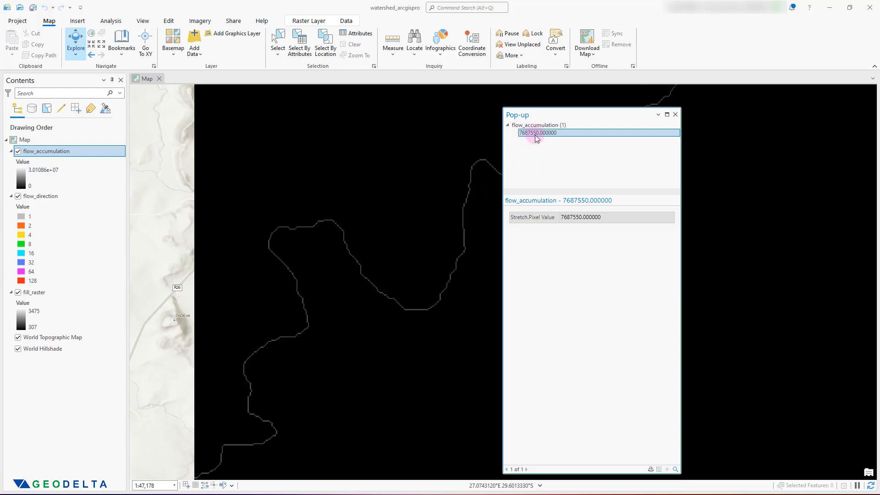
{"action": "scroll", "coordinate": [434, 271], "scroll_direction": "down", "scroll_amount": 2}
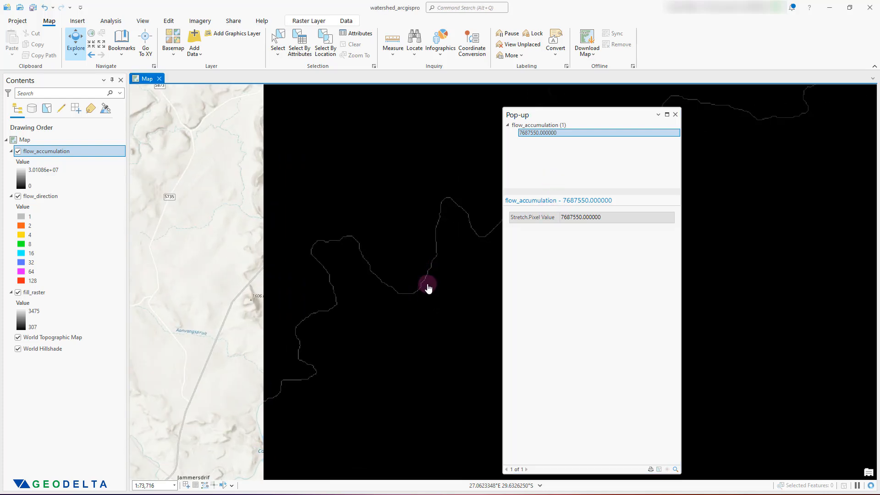
{"action": "scroll", "coordinate": [429, 288], "scroll_direction": "up", "scroll_amount": 6}
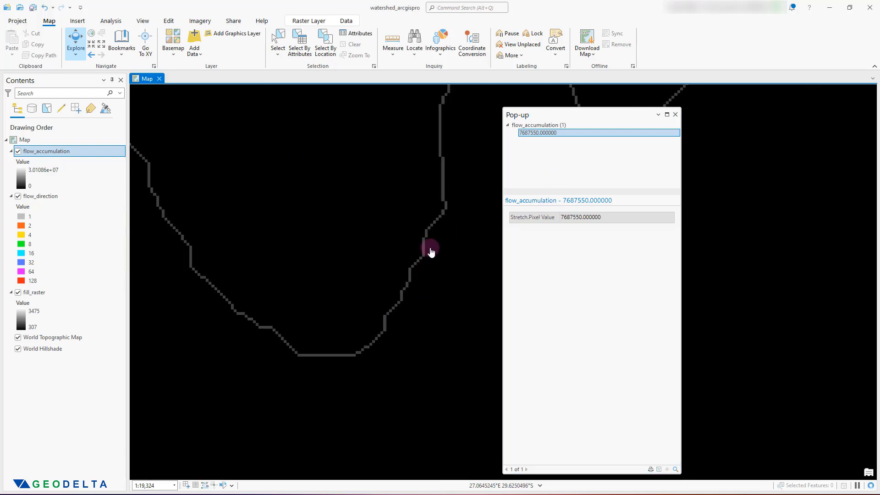
{"action": "left_click_drag", "start_coordinate": [430, 249], "coordinate": [449, 214]}
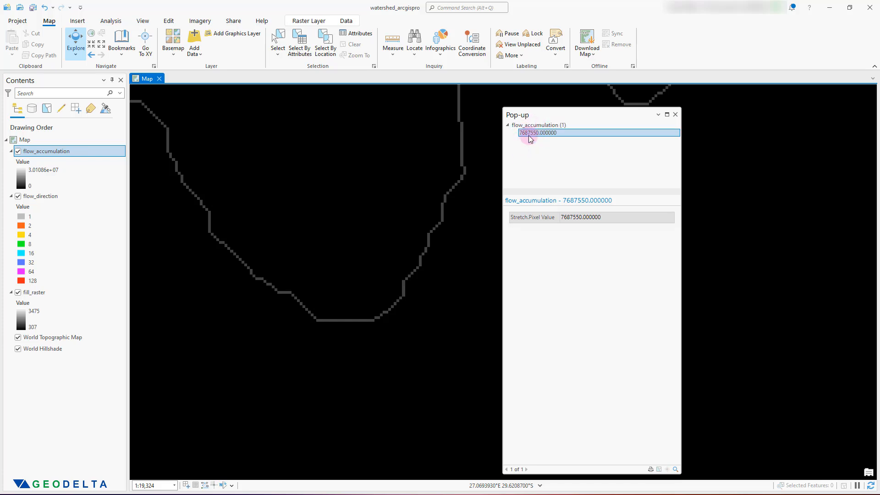
{"action": "scroll", "coordinate": [463, 188], "scroll_direction": "down", "scroll_amount": 10}
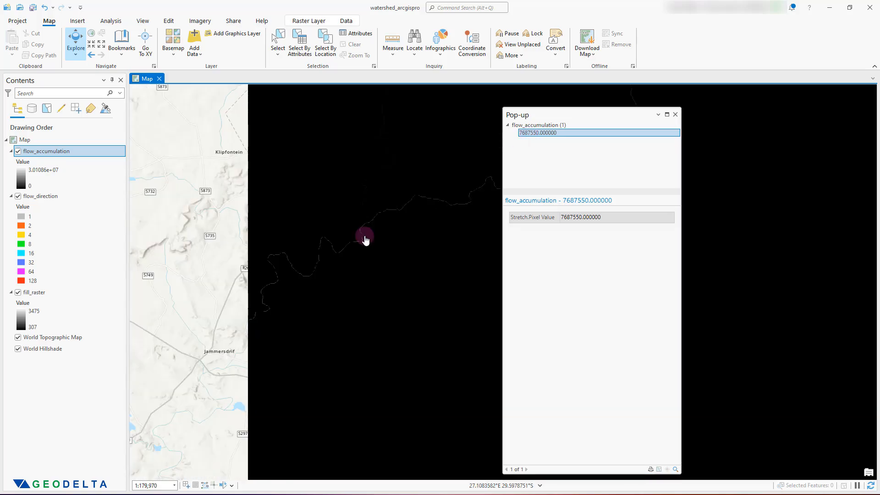
{"action": "scroll", "coordinate": [367, 239], "scroll_direction": "down", "scroll_amount": 4}
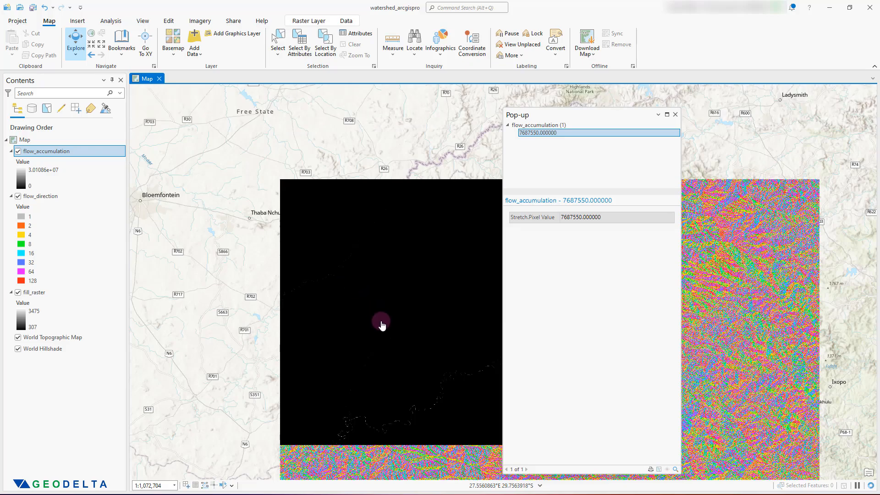
{"action": "scroll", "coordinate": [321, 301], "scroll_direction": "up", "scroll_amount": 3}
{"action": "scroll", "coordinate": [255, 278], "scroll_direction": "up", "scroll_amount": 7}
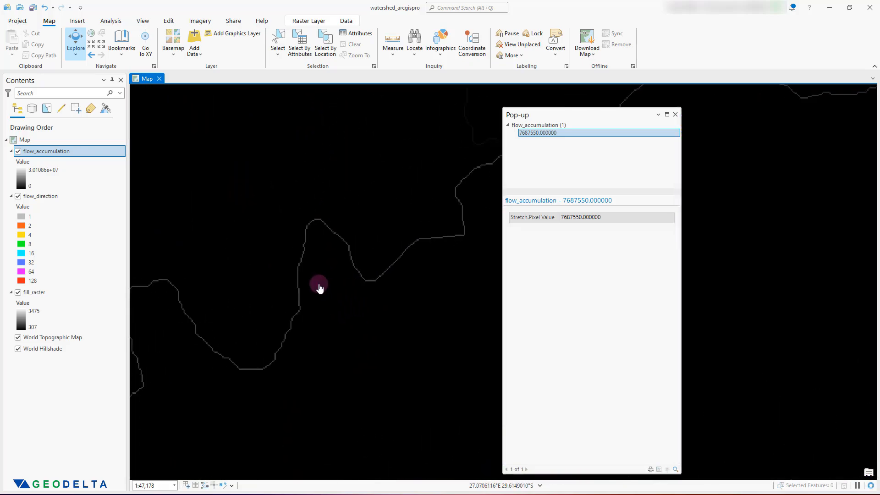
{"action": "scroll", "coordinate": [281, 255], "scroll_direction": "up", "scroll_amount": 2}
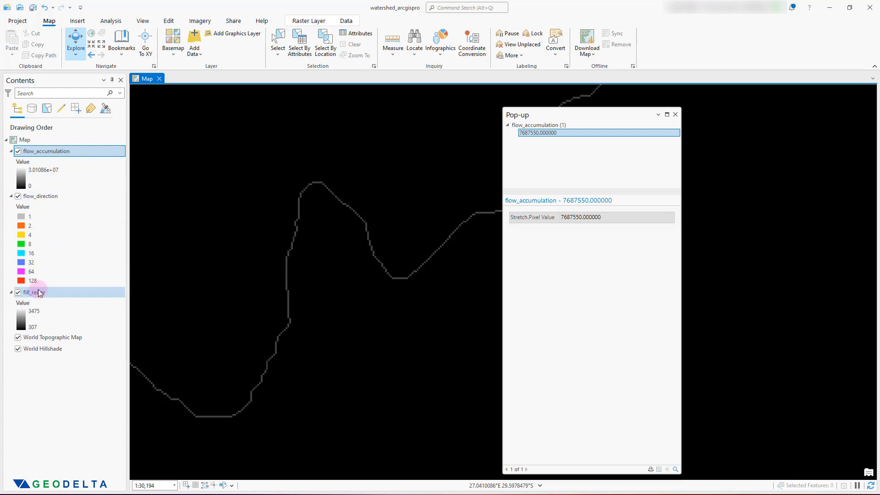
Hide the flow_direction and fill_raster layers in the map
{"action": "left_click", "coordinate": [19, 198]}
{"action": "left_click", "coordinate": [18, 197]}
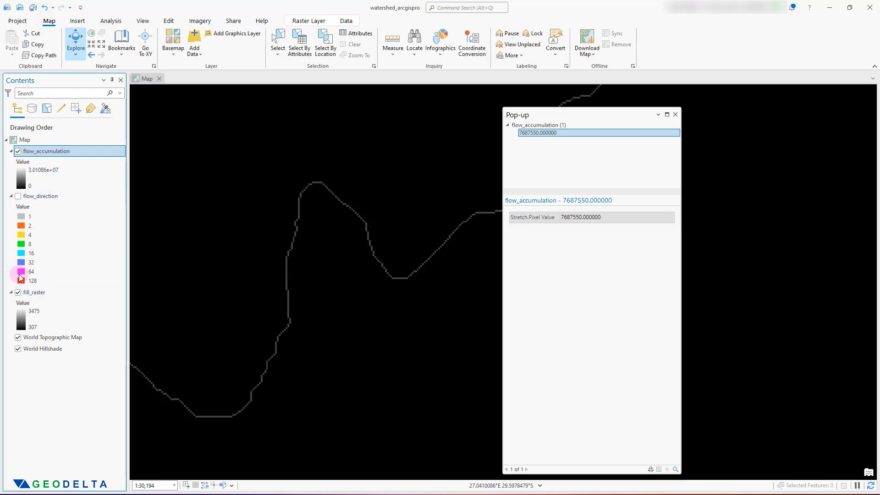
{"action": "left_click", "coordinate": [19, 292]}
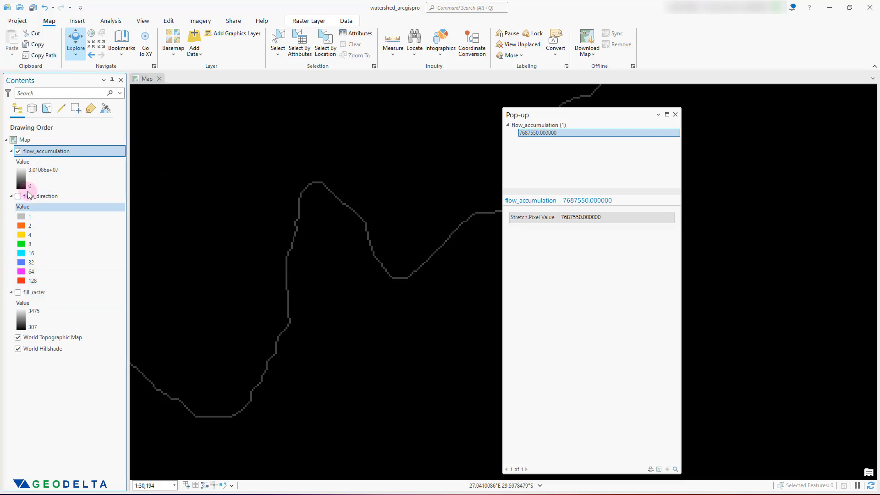
Compare the flow_accumulation stream line with the river on the topographic basemap by switching the layer's visibility off and on
{"action": "left_click", "coordinate": [19, 152]}
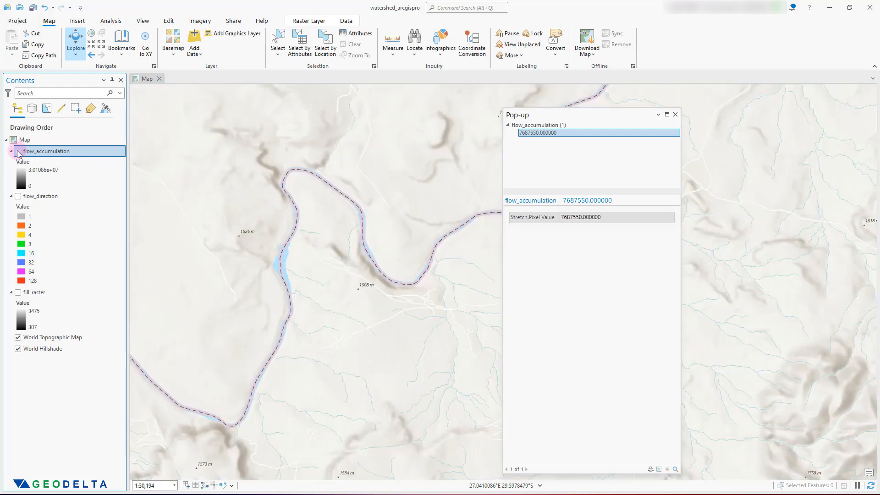
{"action": "scroll", "coordinate": [283, 345], "scroll_direction": "up", "scroll_amount": 2}
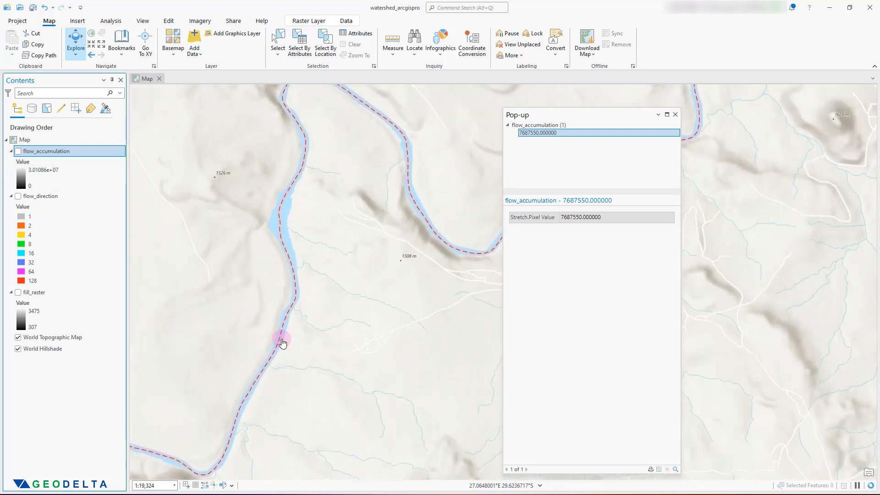
{"action": "scroll", "coordinate": [292, 183], "scroll_direction": "down", "scroll_amount": 2}
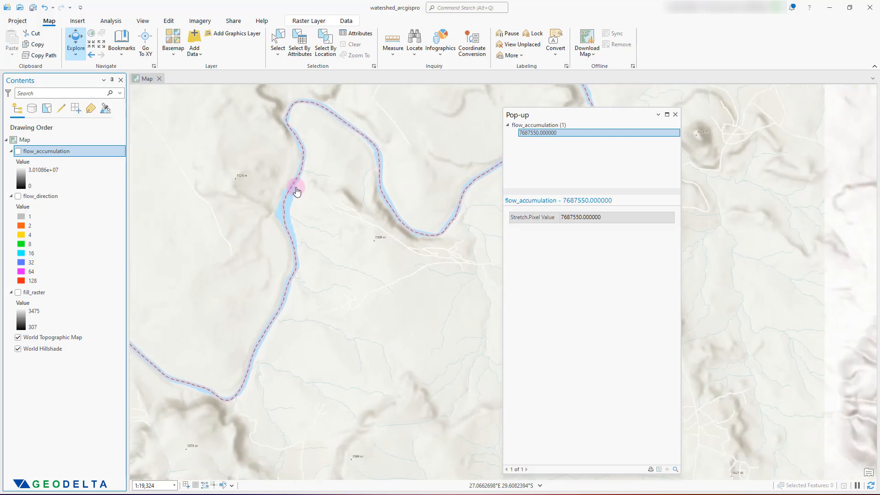
{"action": "left_click_drag", "start_coordinate": [486, 221], "coordinate": [421, 279]}
{"action": "left_click", "coordinate": [18, 152]}
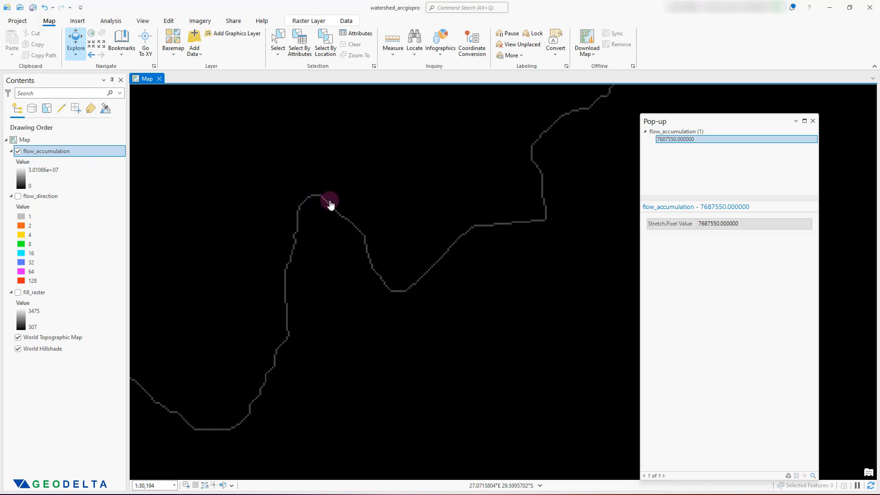
{"action": "left_click_drag", "start_coordinate": [300, 218], "coordinate": [280, 277]}
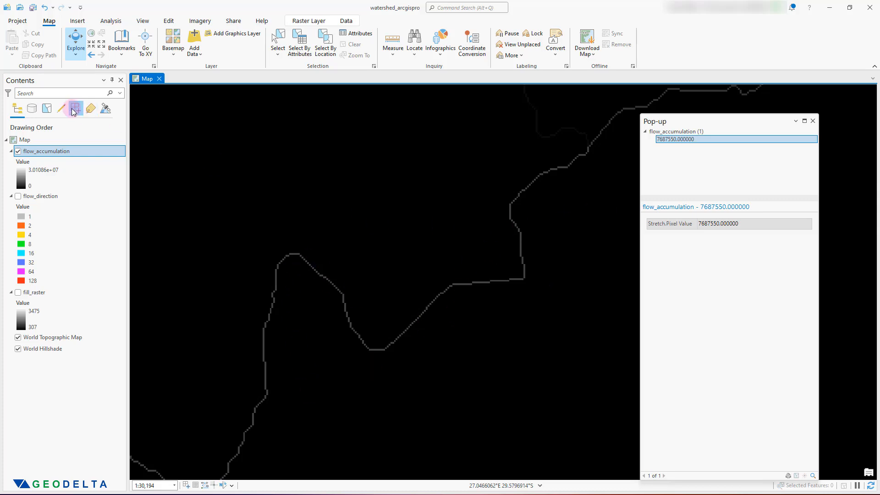
{"action": "left_click", "coordinate": [19, 152]}
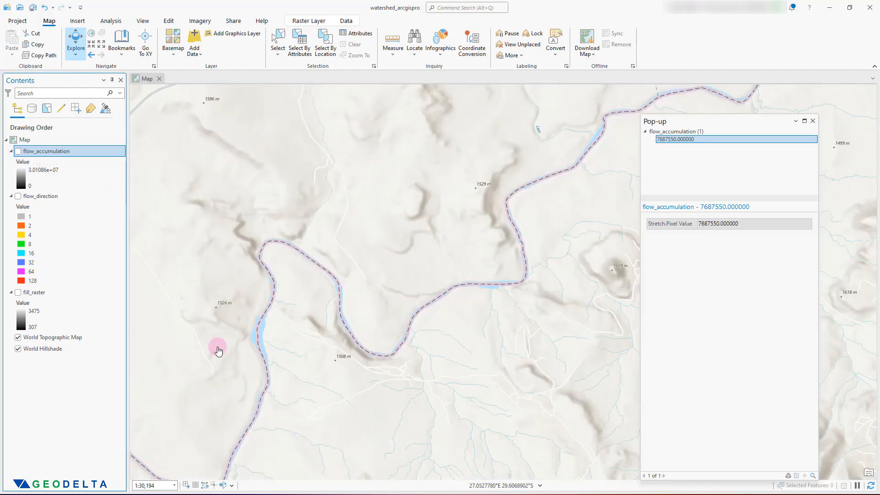
{"action": "scroll", "coordinate": [429, 324], "scroll_direction": "up", "scroll_amount": 3}
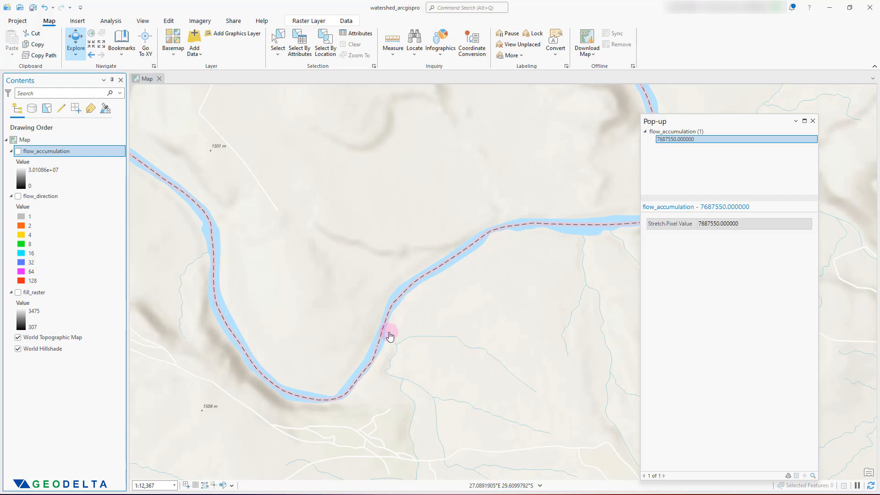
{"action": "scroll", "coordinate": [573, 235], "scroll_direction": "down", "scroll_amount": 4}
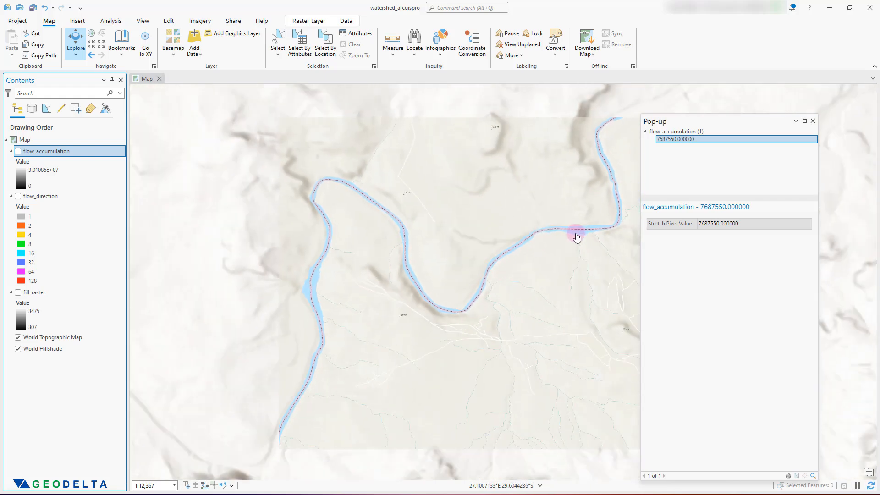
{"action": "left_click", "coordinate": [18, 151]}
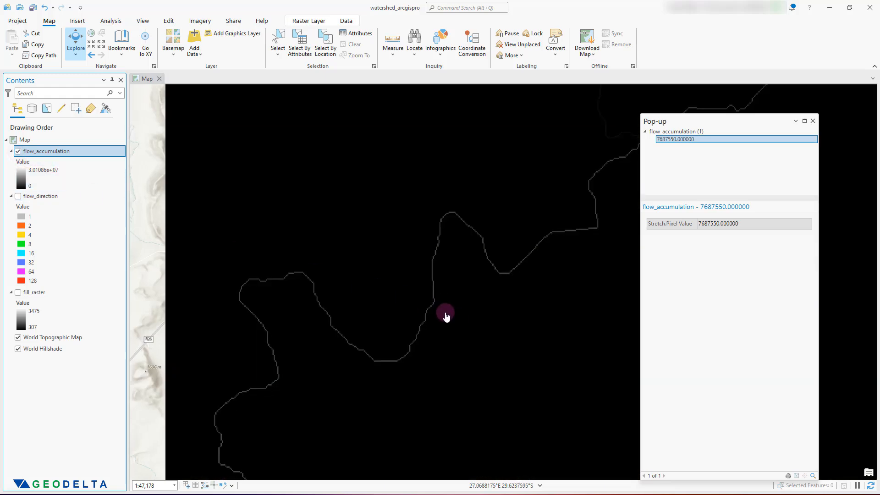
{"action": "scroll", "coordinate": [445, 315], "scroll_direction": "down", "scroll_amount": 4}
{"action": "scroll", "coordinate": [443, 319], "scroll_direction": "down", "scroll_amount": 3}
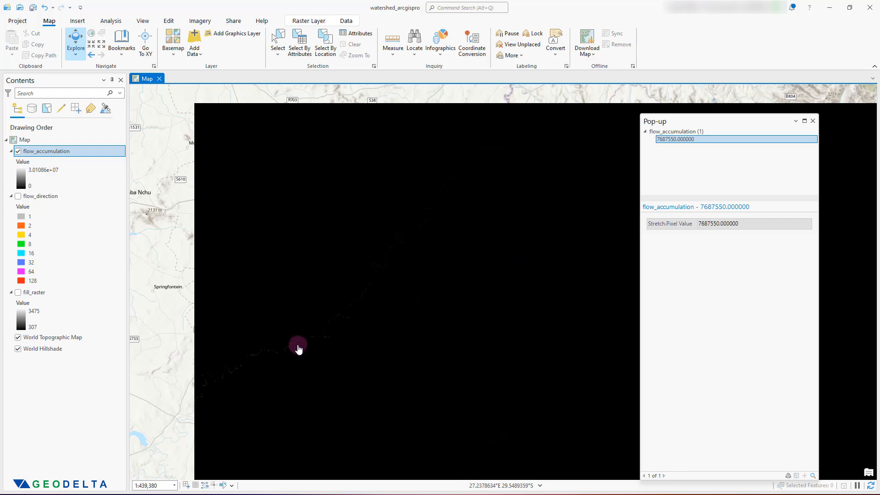
{"action": "scroll", "coordinate": [299, 349], "scroll_direction": "up", "scroll_amount": 7}
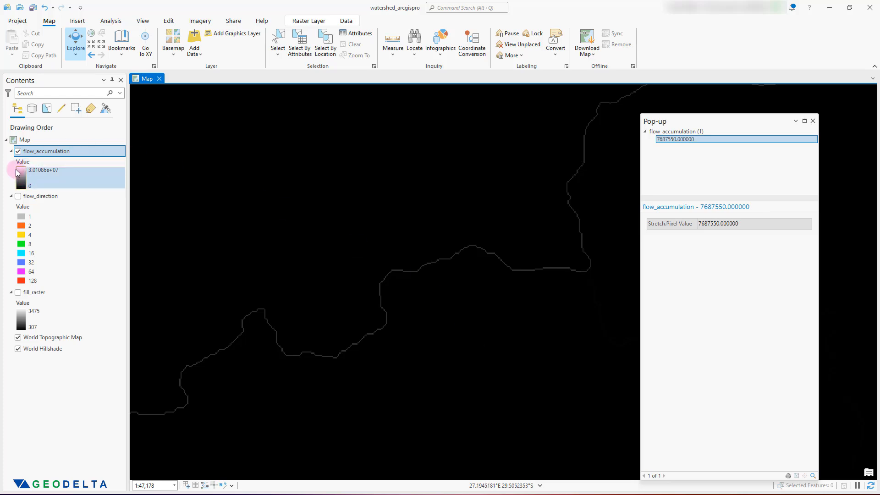
Open the symbology settings of the flow_accumulation layer and set its primary symbology to Classify
{"action": "right_click", "coordinate": [55, 153]}
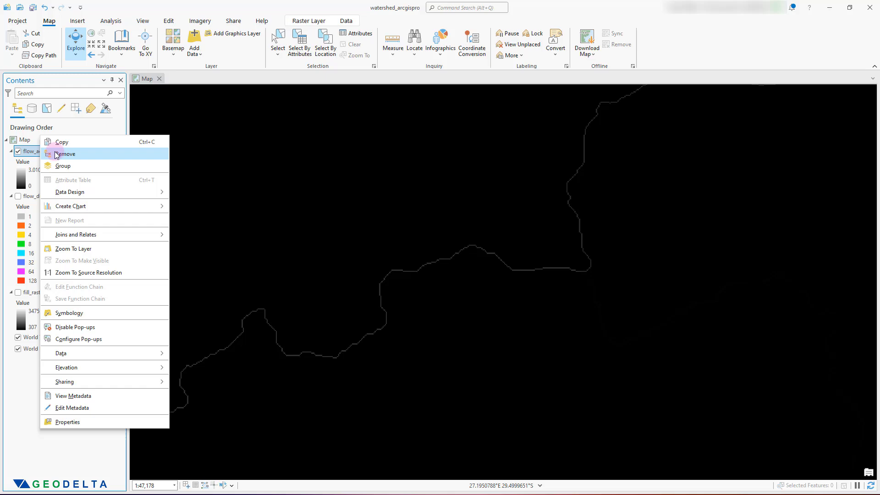
{"action": "left_click", "coordinate": [114, 312]}
{"action": "scroll", "coordinate": [365, 254], "scroll_direction": "down", "scroll_amount": 3}
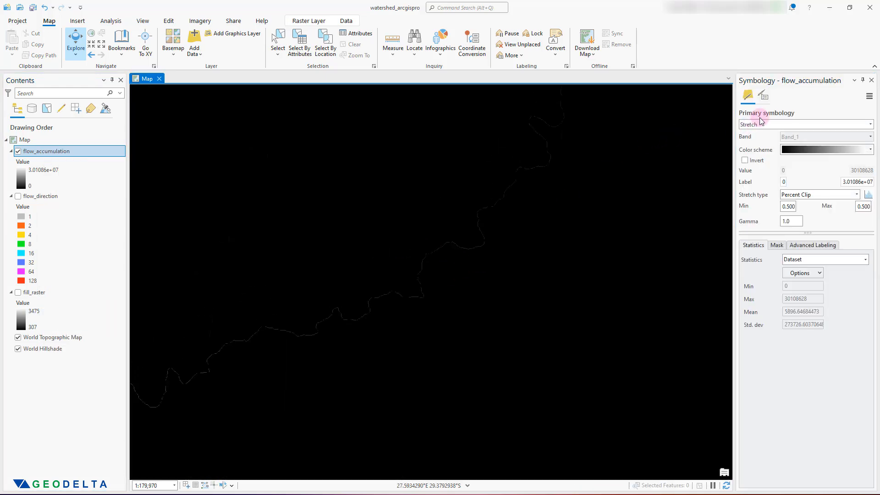
{"action": "left_click", "coordinate": [870, 125]}
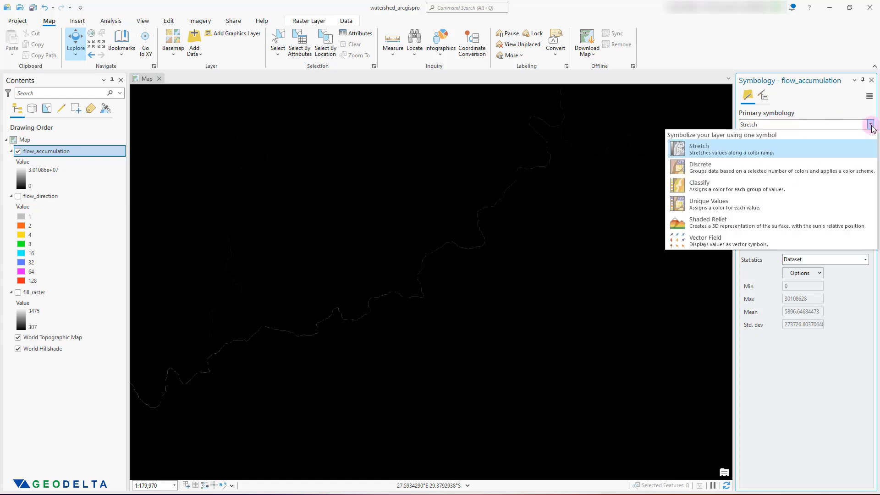
{"action": "left_click", "coordinate": [709, 188]}
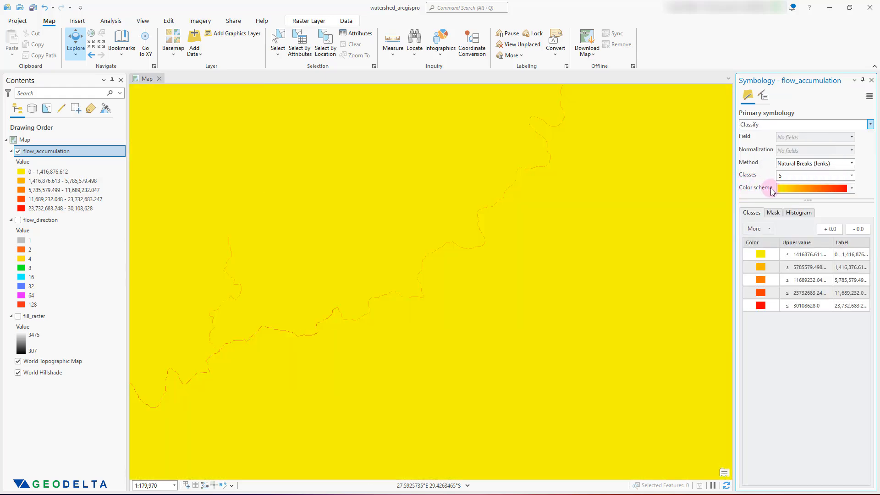
Apply the continuous black-to-white color scheme to the classified flow_accumulation layer and set the number of classes to 2
{"action": "left_click", "coordinate": [852, 189]}
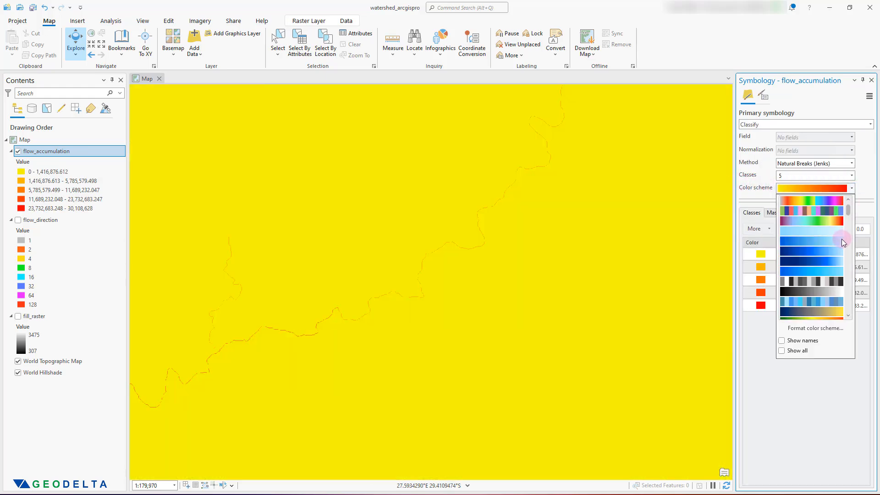
{"action": "scroll", "coordinate": [841, 238], "scroll_direction": "down", "scroll_amount": 3}
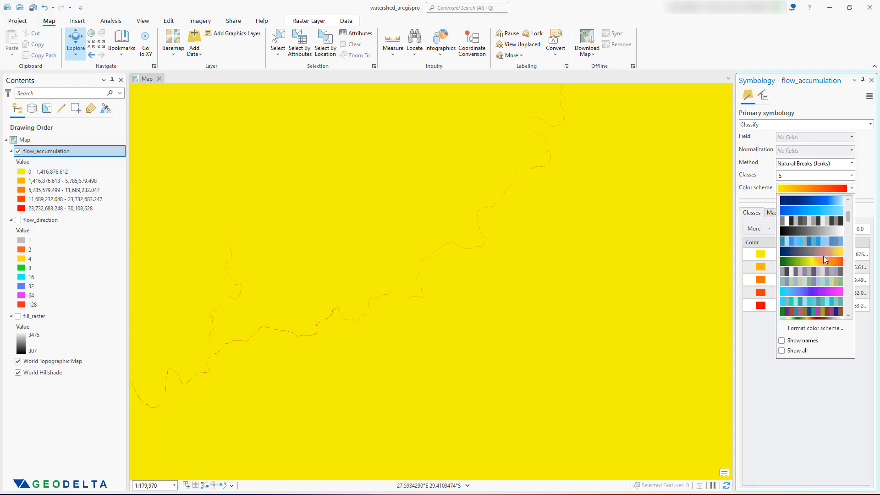
{"action": "scroll", "coordinate": [823, 255], "scroll_direction": "down", "scroll_amount": 2}
{"action": "left_click", "coordinate": [807, 293]}
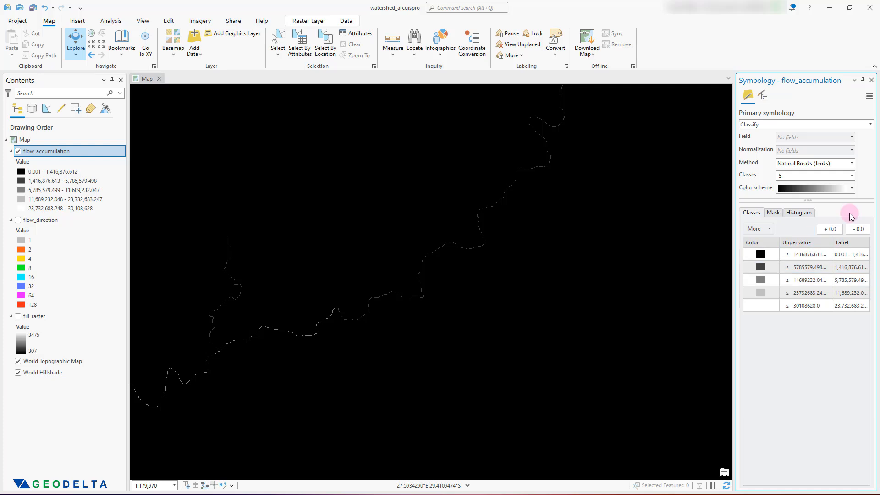
{"action": "left_click", "coordinate": [852, 175]}
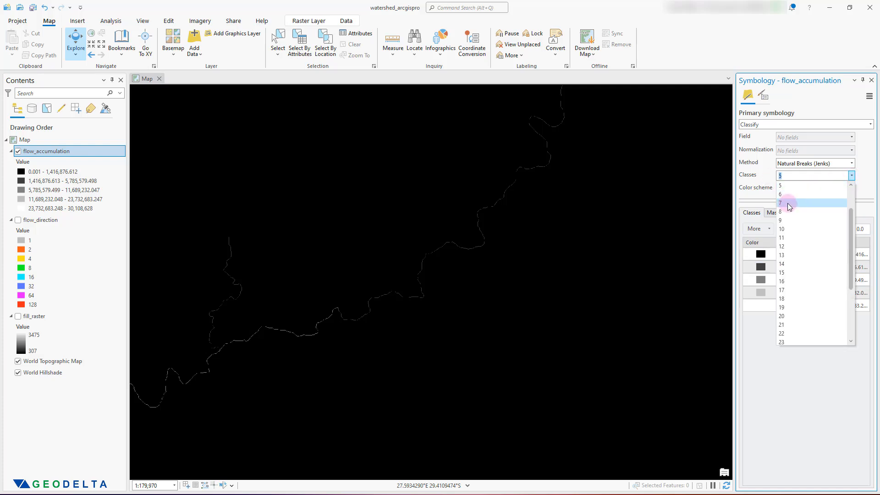
{"action": "scroll", "coordinate": [788, 196], "scroll_direction": "up", "scroll_amount": 2}
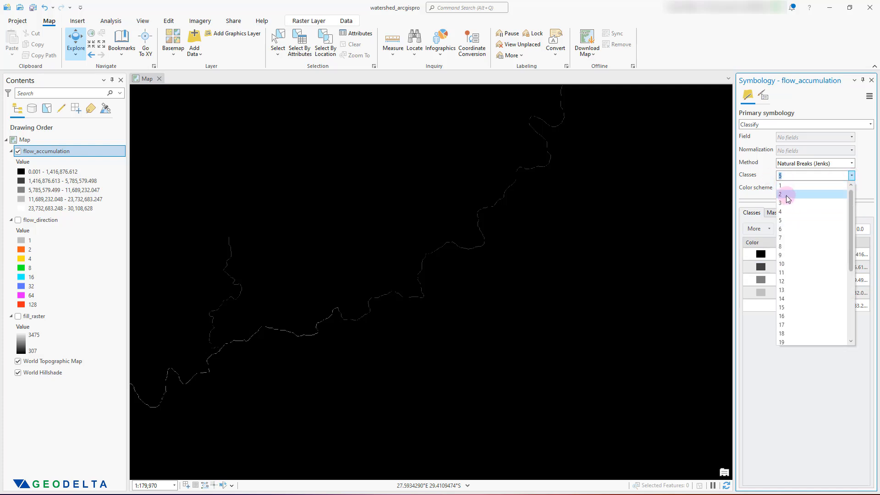
{"action": "left_click", "coordinate": [787, 195]}
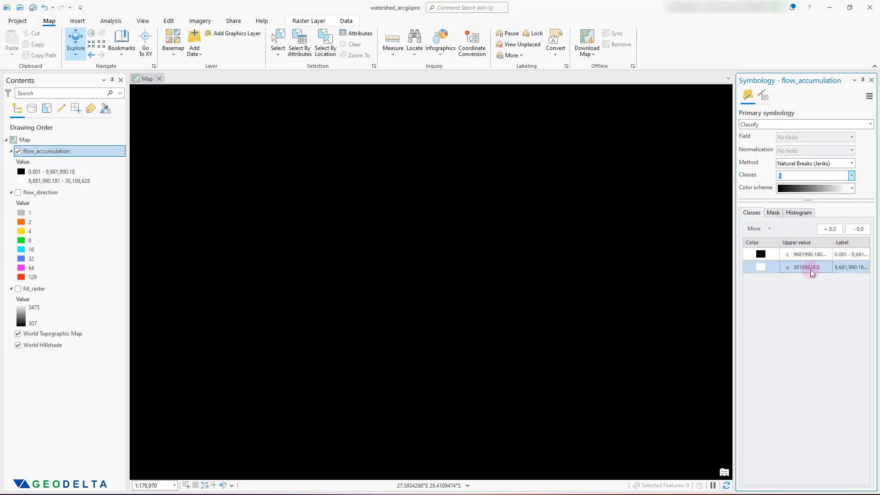
Inspect the two-class break in the flow_accumulation histogram and examine the main stream line it leaves on the map
{"action": "left_click", "coordinate": [800, 213]}
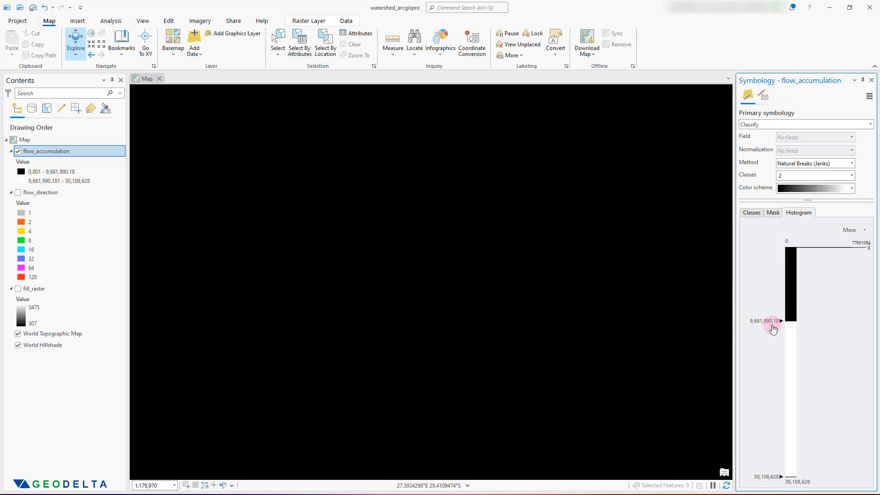
{"action": "scroll", "coordinate": [626, 290], "scroll_direction": "down", "scroll_amount": 2}
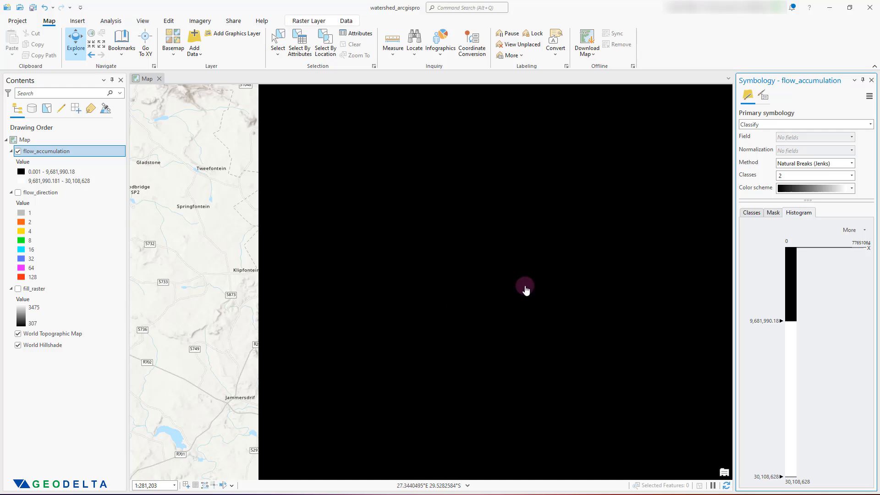
{"action": "left_click_drag", "start_coordinate": [557, 272], "coordinate": [372, 96]}
{"action": "scroll", "coordinate": [372, 97], "scroll_direction": "down", "scroll_amount": 1}
{"action": "scroll", "coordinate": [470, 350], "scroll_direction": "up", "scroll_amount": 1}
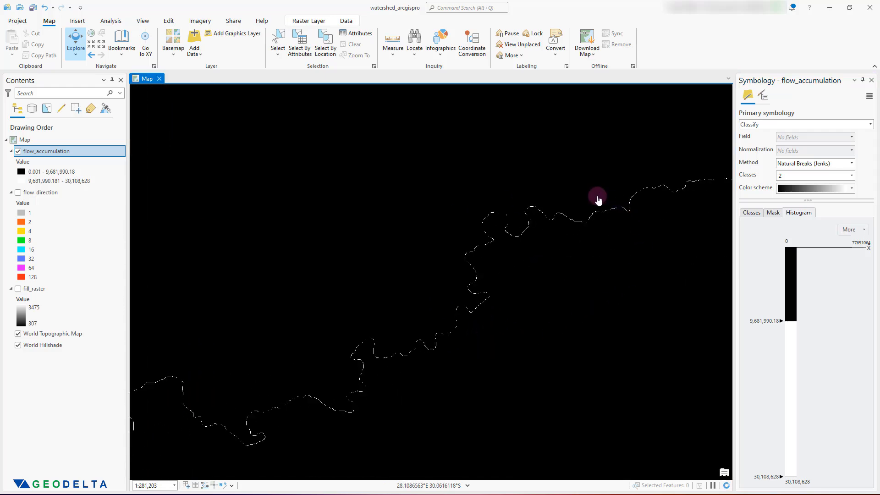
{"action": "scroll", "coordinate": [406, 329], "scroll_direction": "down", "scroll_amount": 1}
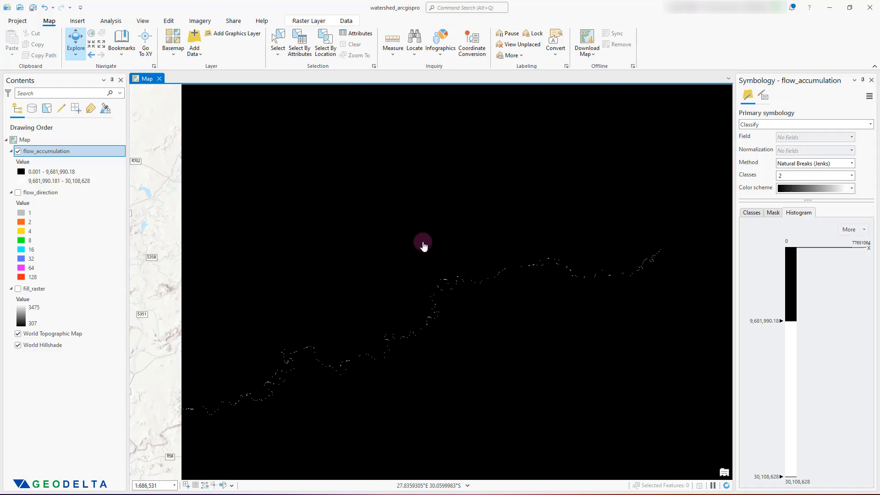
{"action": "left_click_drag", "start_coordinate": [496, 176], "coordinate": [480, 266]}
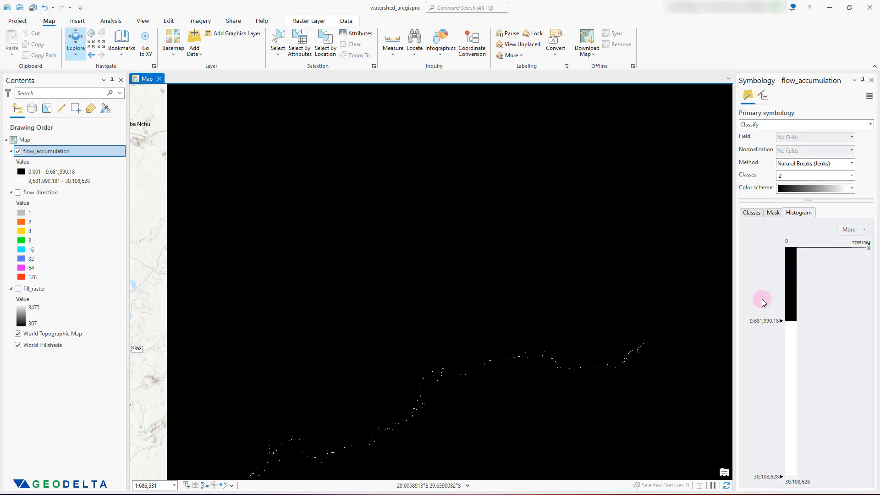
Set the upper value of the black flow_accumulation class to 10000
{"action": "left_click", "coordinate": [754, 215]}
{"action": "left_click", "coordinate": [819, 251]}
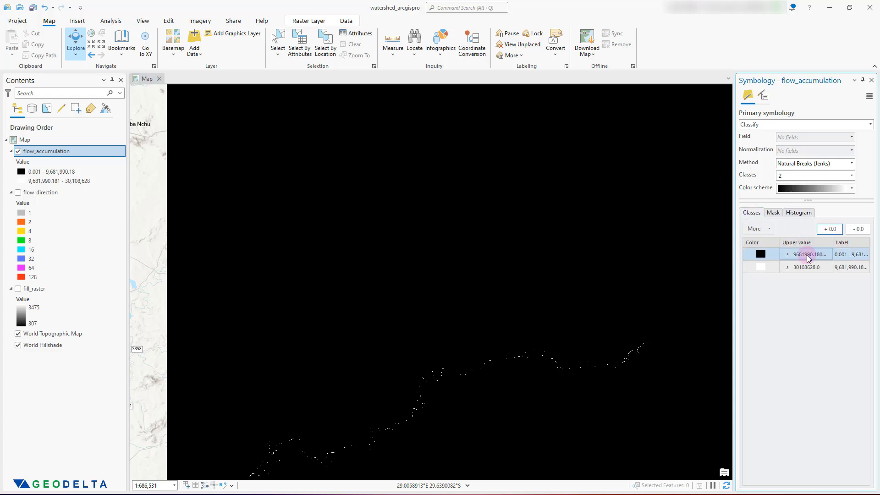
{"action": "left_click", "coordinate": [804, 258]}
{"action": "left_click", "coordinate": [809, 256]}
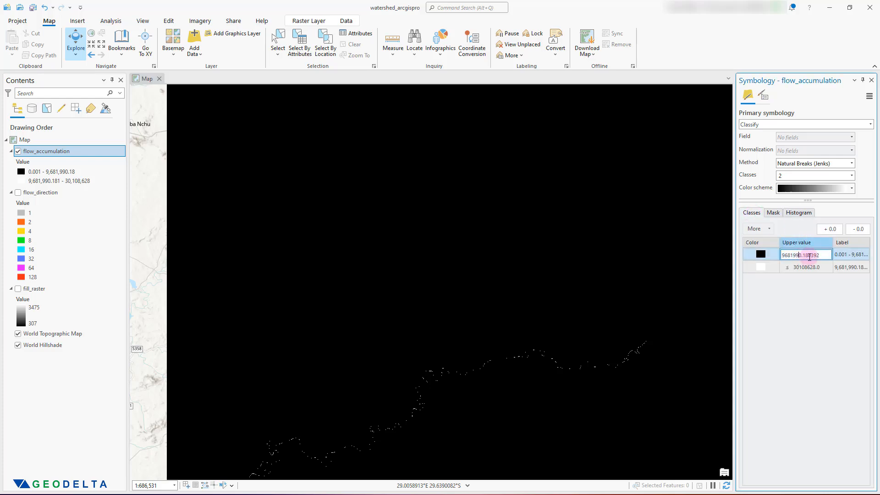
{"action": "left_click_drag", "start_coordinate": [826, 257], "coordinate": [786, 256]}
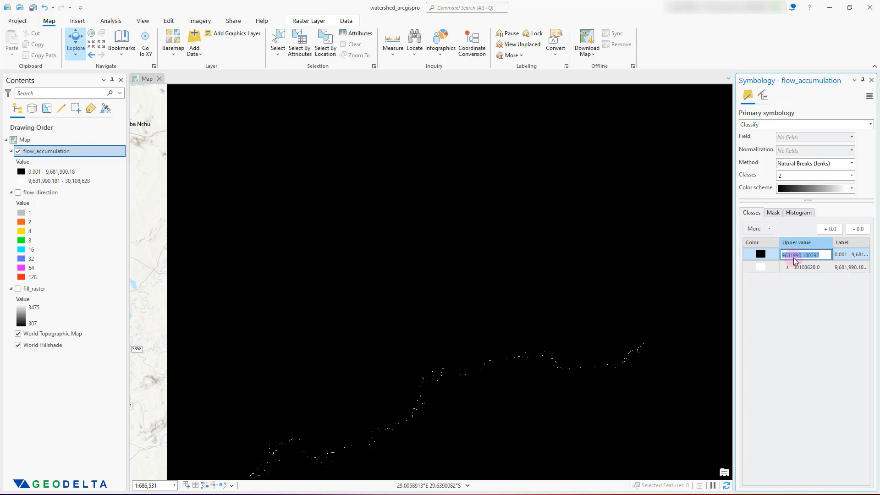
{"action": "left_click", "coordinate": [800, 258]}
{"action": "left_click_drag", "start_coordinate": [801, 257], "coordinate": [779, 258]}
{"action": "left_click", "coordinate": [793, 255]}
{"action": "type", "text": "10"}
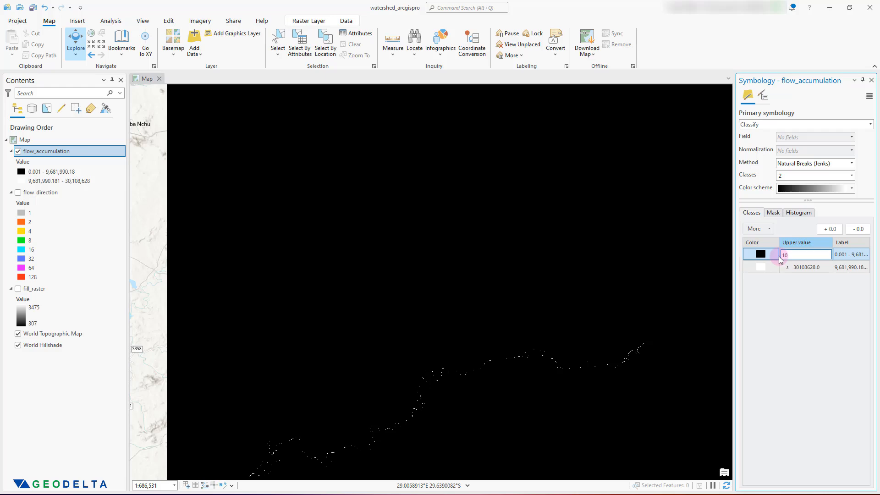
{"action": "type", "text": "000"}
{"action": "key", "text": "Return"}
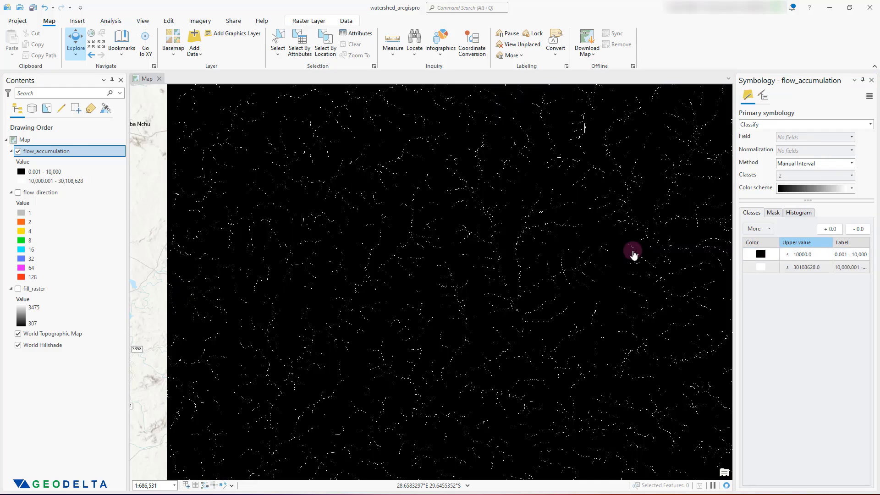
Check the 10,000 class break in the histogram and examine the density of the stream network across the flow_accumulation raster
{"action": "scroll", "coordinate": [619, 251], "scroll_direction": "down", "scroll_amount": 2}
{"action": "scroll", "coordinate": [613, 258], "scroll_direction": "up", "scroll_amount": 1}
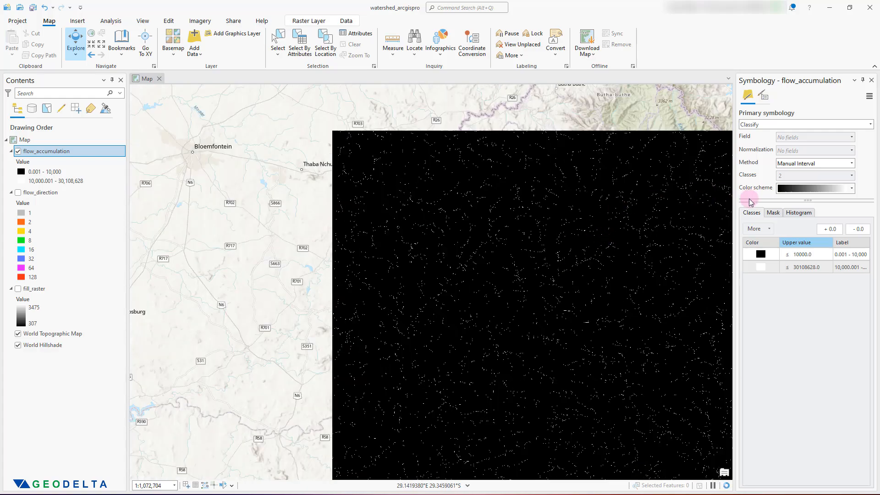
{"action": "left_click", "coordinate": [803, 212]}
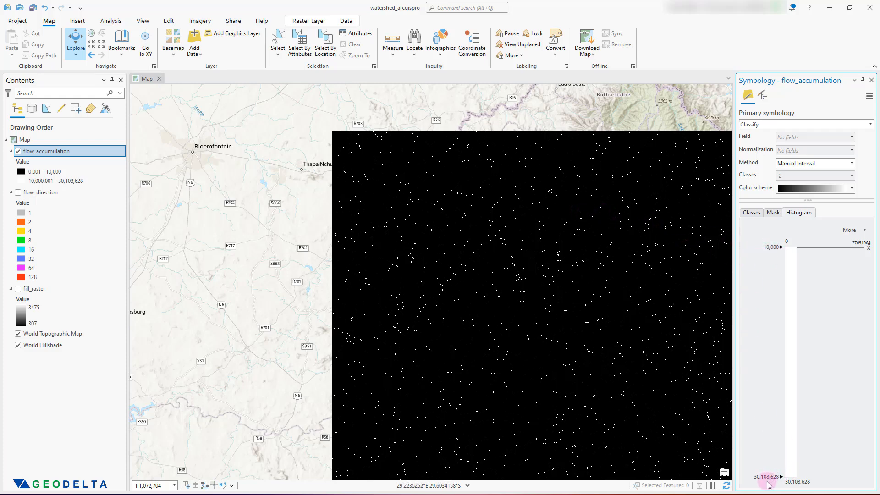
{"action": "scroll", "coordinate": [513, 270], "scroll_direction": "up", "scroll_amount": 3}
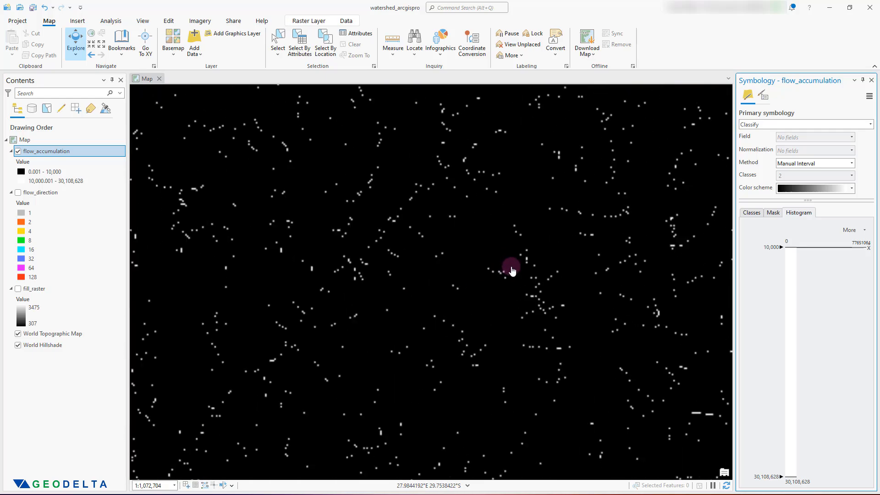
{"action": "scroll", "coordinate": [512, 270], "scroll_direction": "up", "scroll_amount": 4}
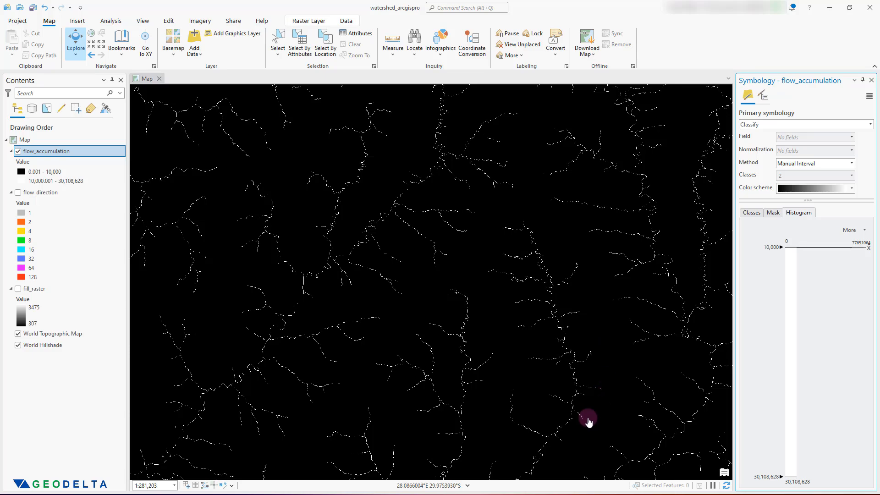
{"action": "left_click_drag", "start_coordinate": [585, 417], "coordinate": [544, 290]}
{"action": "scroll", "coordinate": [542, 290], "scroll_direction": "up", "scroll_amount": 2}
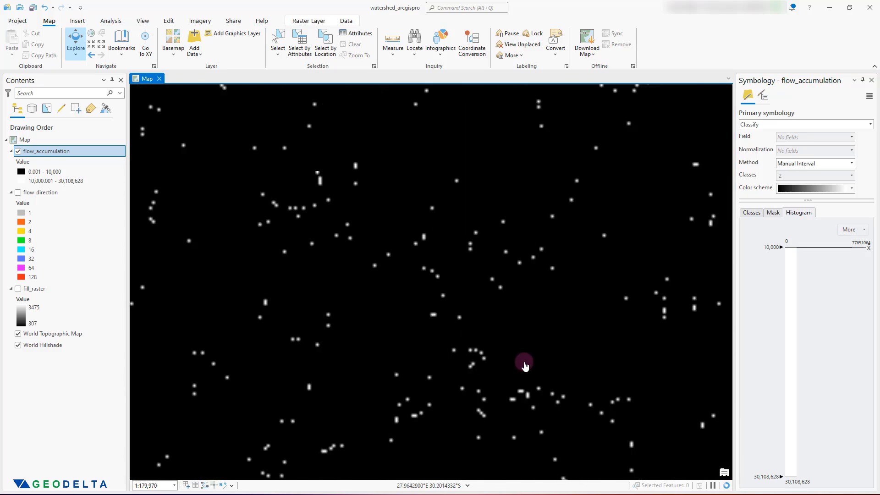
{"action": "left_click_drag", "start_coordinate": [475, 346], "coordinate": [476, 328]}
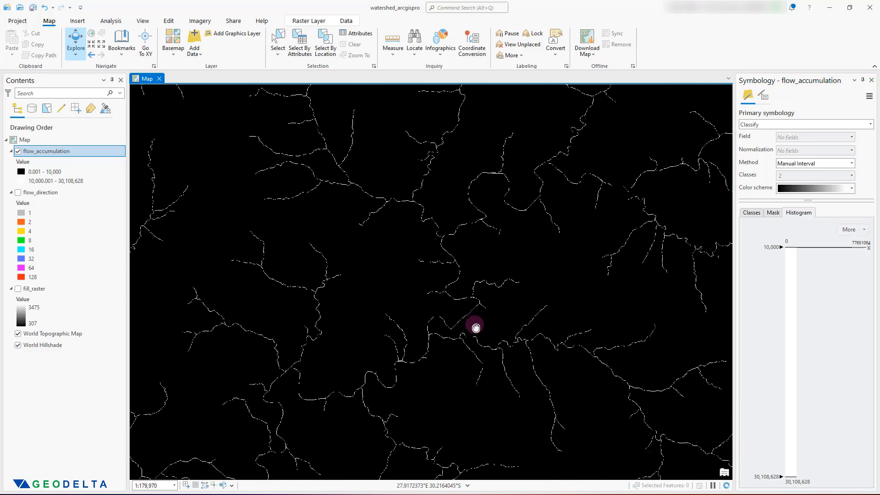
{"action": "scroll", "coordinate": [615, 418], "scroll_direction": "down", "scroll_amount": 3}
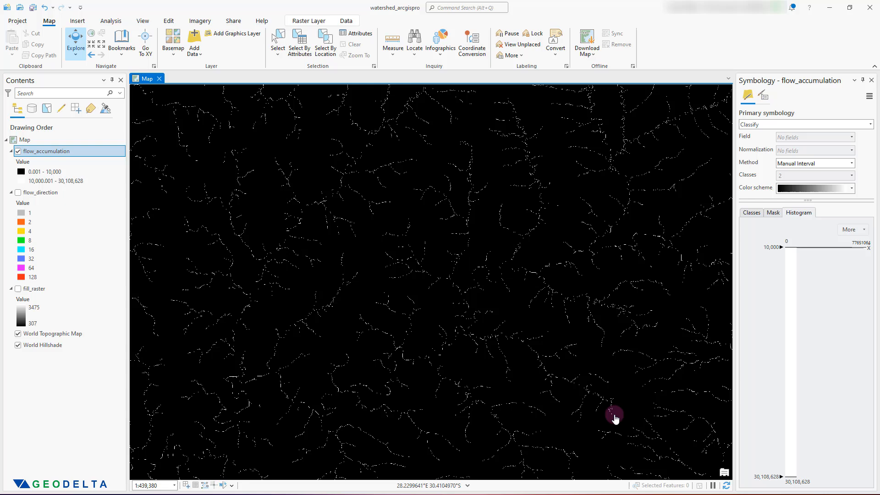
Set the upper value of the black flow_accumulation class to 50000 and check the stream network on the map
{"action": "left_click", "coordinate": [752, 212]}
{"action": "left_click", "coordinate": [815, 260]}
{"action": "left_click", "coordinate": [810, 255]}
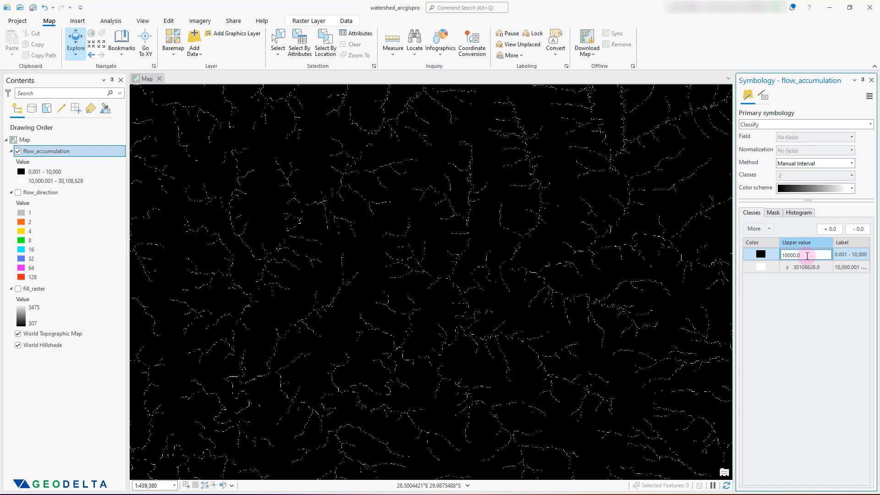
{"action": "double_click", "coordinate": [808, 256]}
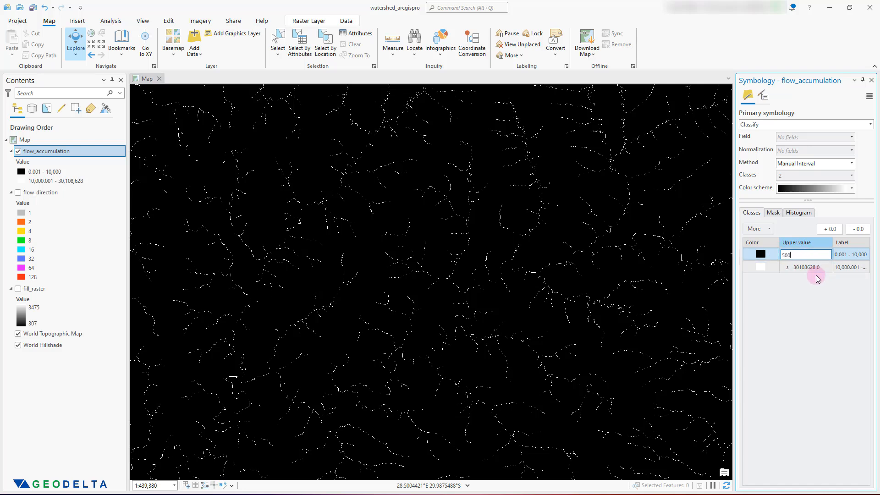
{"action": "key", "text": "Return"}
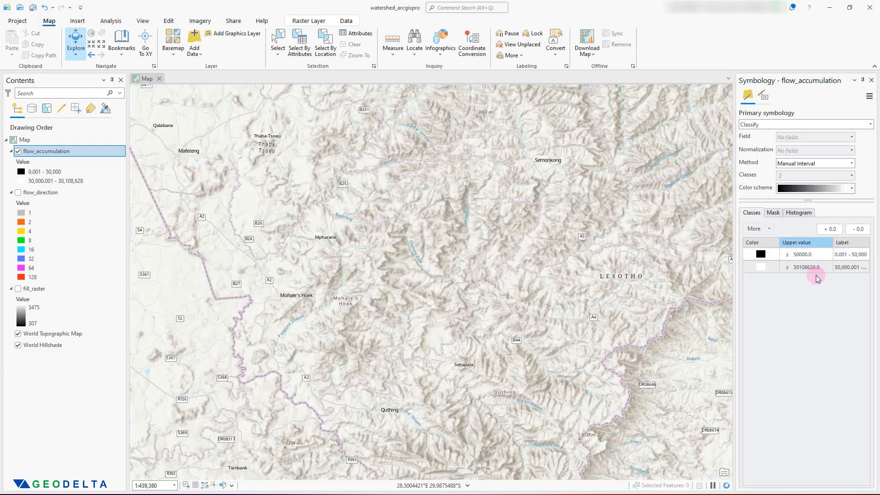
{"action": "scroll", "coordinate": [591, 275], "scroll_direction": "down", "scroll_amount": 2}
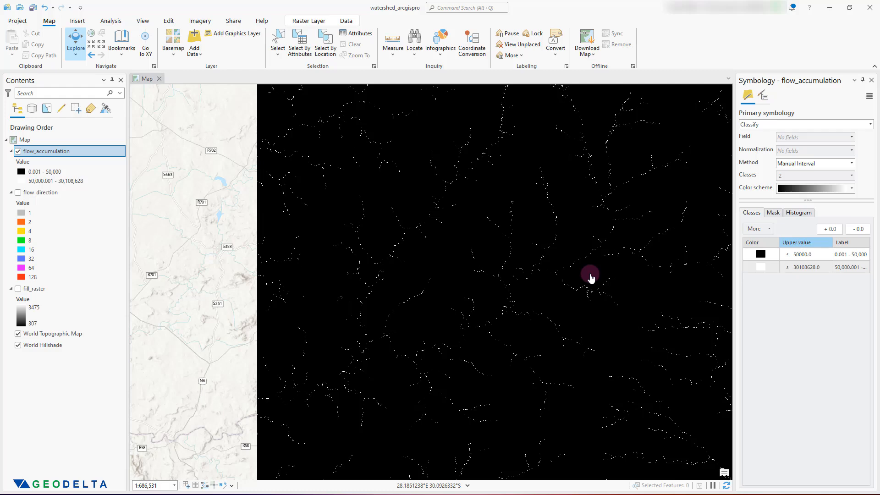
{"action": "scroll", "coordinate": [590, 276], "scroll_direction": "down", "scroll_amount": 2}
{"action": "scroll", "coordinate": [610, 302], "scroll_direction": "up", "scroll_amount": 2}
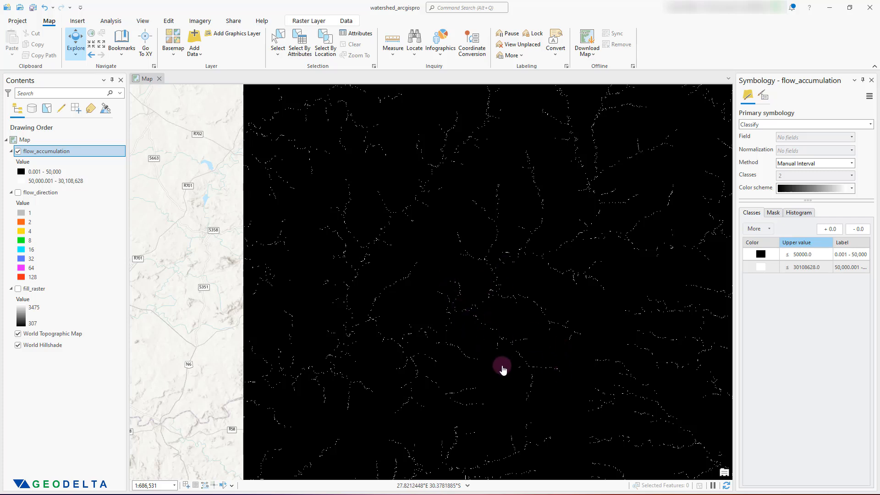
Set the upper value of the black flow_accumulation class to 150000
{"action": "left_click", "coordinate": [807, 257]}
{"action": "left_click", "coordinate": [806, 258]}
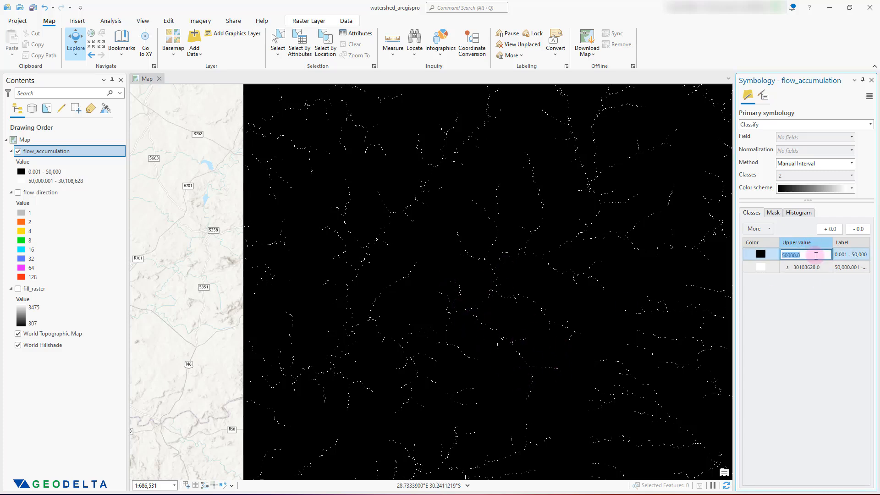
{"action": "left_click", "coordinate": [770, 258]}
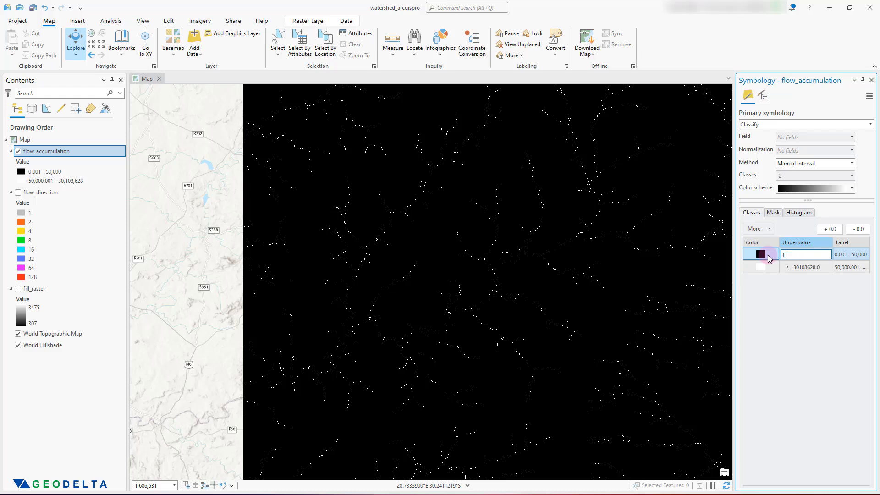
{"action": "type", "text": "150000"}
{"action": "key", "text": "Return"}
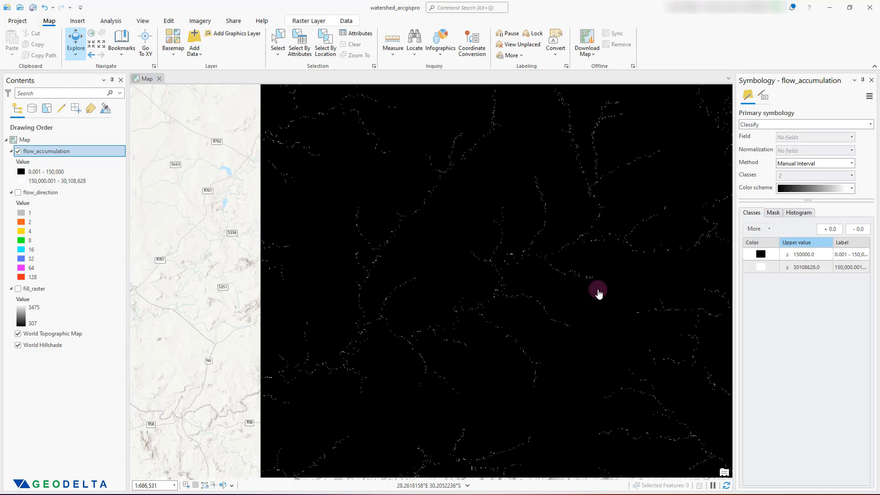
Examine the stream network at the 150,000 class break, both over the whole raster extent and close up along individual streams
{"action": "scroll", "coordinate": [609, 299], "scroll_direction": "down", "scroll_amount": 2}
{"action": "left_click_drag", "start_coordinate": [610, 299], "coordinate": [464, 326]}
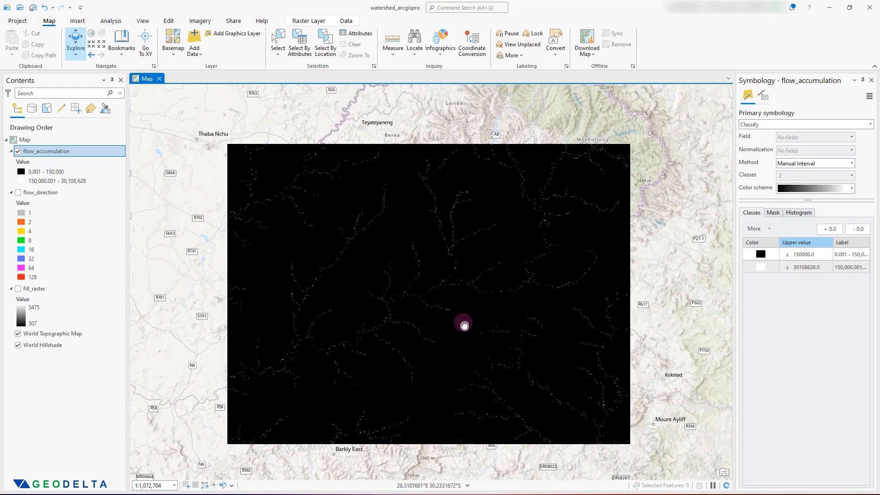
{"action": "scroll", "coordinate": [458, 330], "scroll_direction": "up", "scroll_amount": 1}
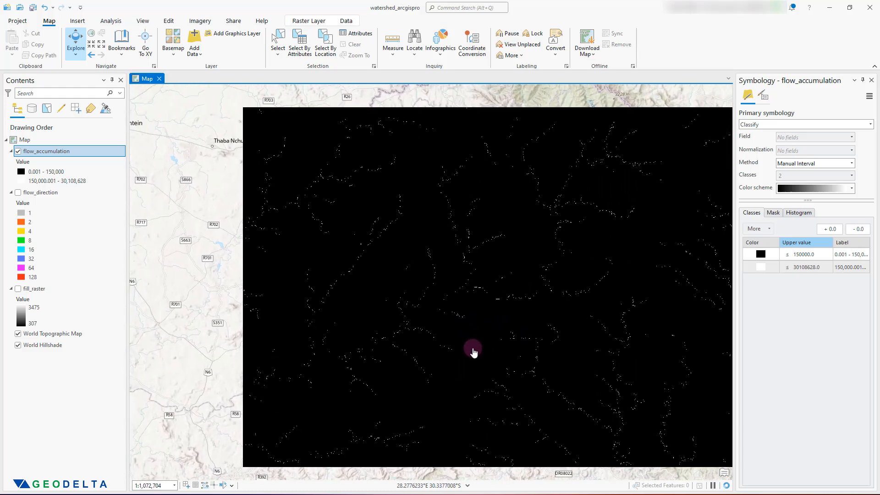
{"action": "scroll", "coordinate": [542, 307], "scroll_direction": "up", "scroll_amount": 1}
{"action": "left_click_drag", "start_coordinate": [528, 315], "coordinate": [579, 251]}
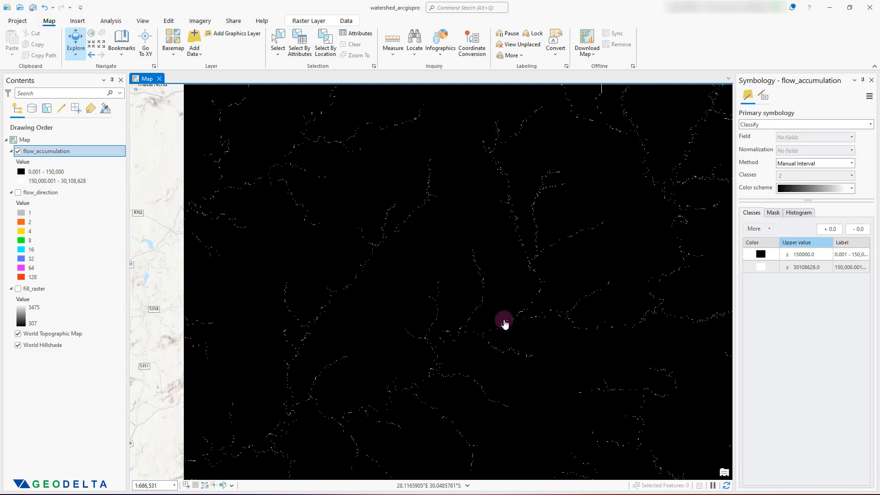
{"action": "scroll", "coordinate": [514, 340], "scroll_direction": "down", "scroll_amount": 2}
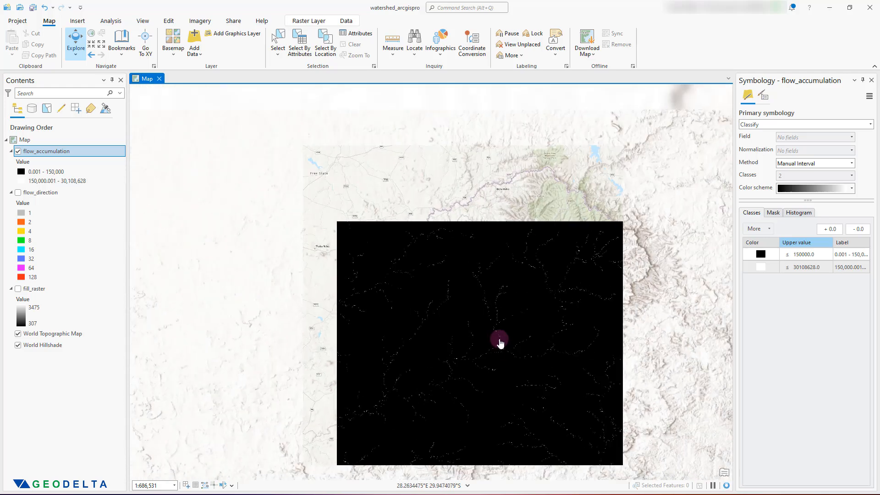
{"action": "scroll", "coordinate": [494, 335], "scroll_direction": "up", "scroll_amount": 3}
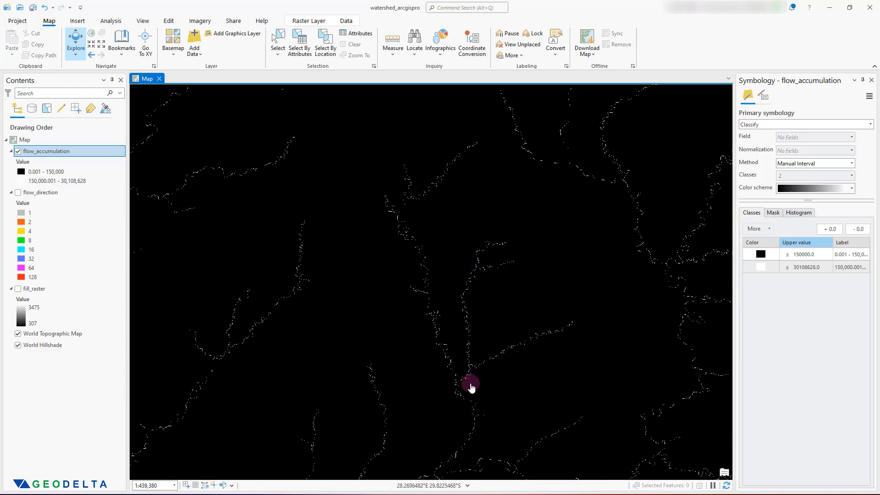
{"action": "scroll", "coordinate": [465, 383], "scroll_direction": "up", "scroll_amount": 2}
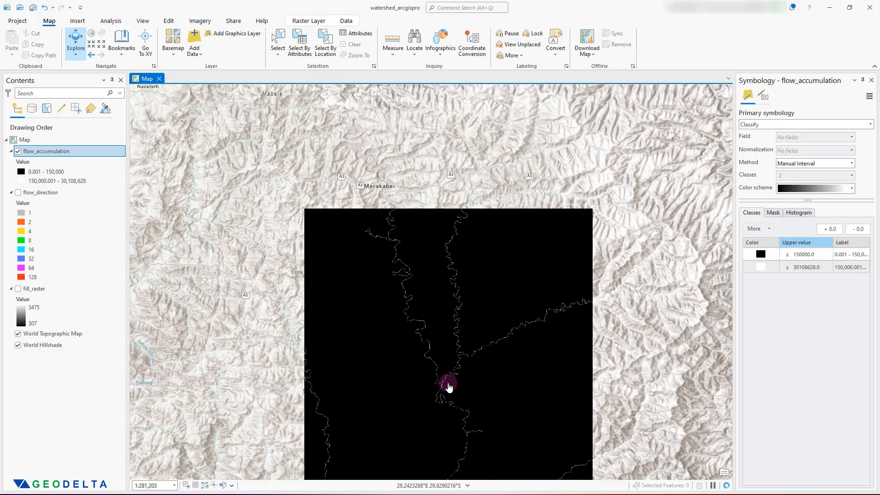
{"action": "scroll", "coordinate": [448, 386], "scroll_direction": "down", "scroll_amount": 2}
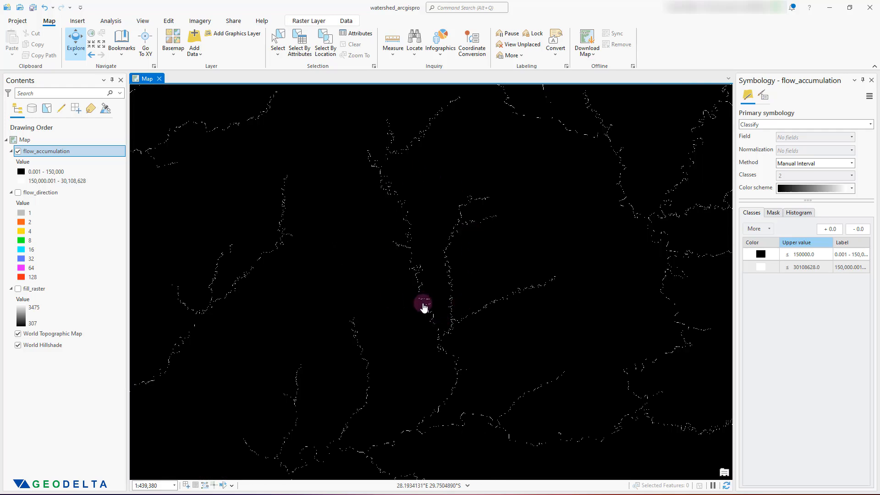
{"action": "scroll", "coordinate": [428, 303], "scroll_direction": "up", "scroll_amount": 12}
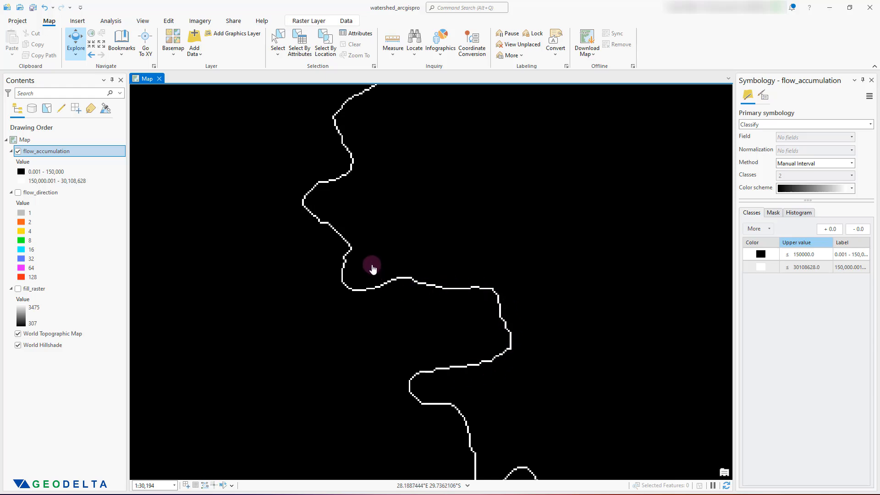
{"action": "scroll", "coordinate": [343, 231], "scroll_direction": "down", "scroll_amount": 1}
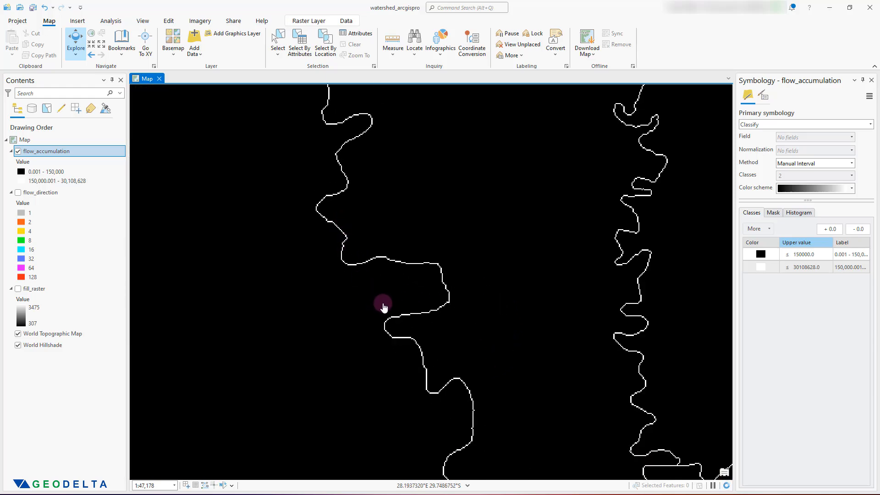
{"action": "scroll", "coordinate": [377, 285], "scroll_direction": "down", "scroll_amount": 1}
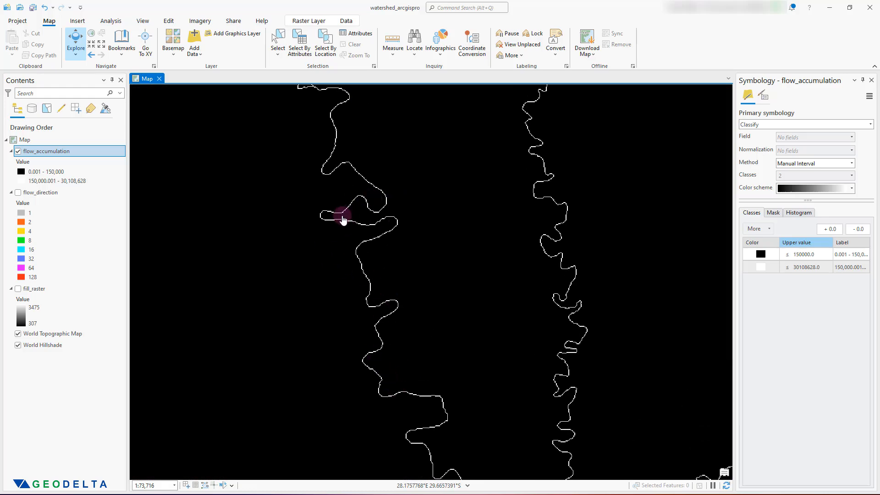
Compare a stream confluence in flow_accumulation with the river on the basemap by hiding the raster and showing it again
{"action": "left_click_drag", "start_coordinate": [344, 219], "coordinate": [332, 250]}
{"action": "left_click_drag", "start_coordinate": [348, 202], "coordinate": [378, 321]}
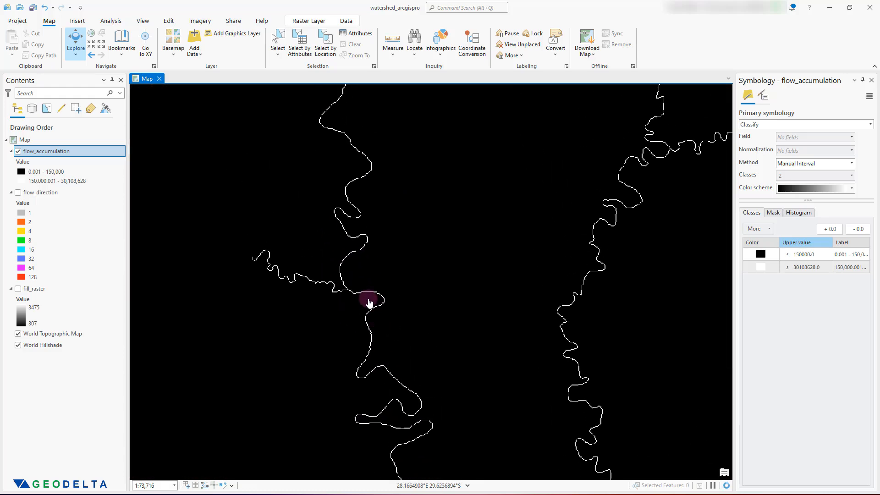
{"action": "scroll", "coordinate": [356, 299], "scroll_direction": "up", "scroll_amount": 1}
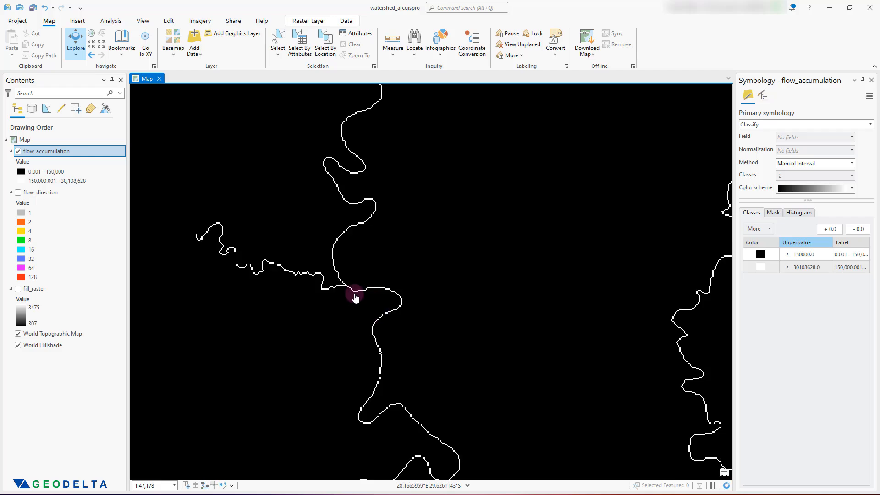
{"action": "left_click", "coordinate": [18, 152]}
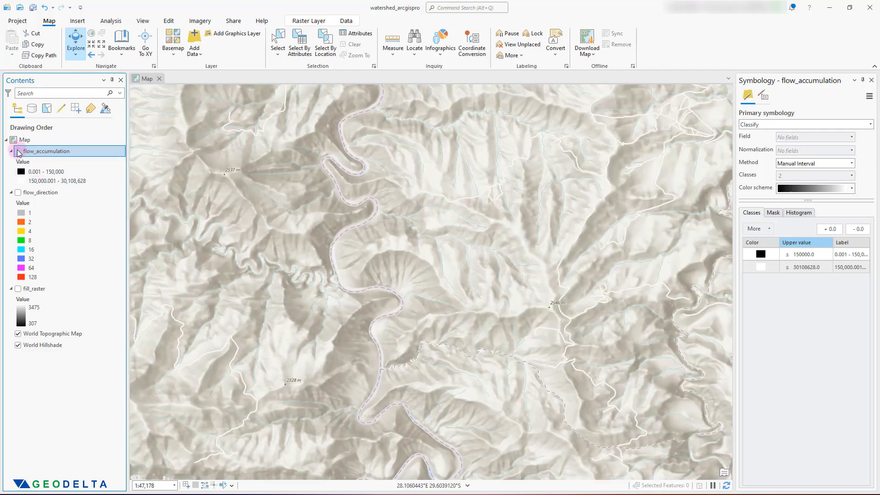
{"action": "scroll", "coordinate": [387, 275], "scroll_direction": "up", "scroll_amount": 1}
{"action": "scroll", "coordinate": [320, 226], "scroll_direction": "up", "scroll_amount": 1}
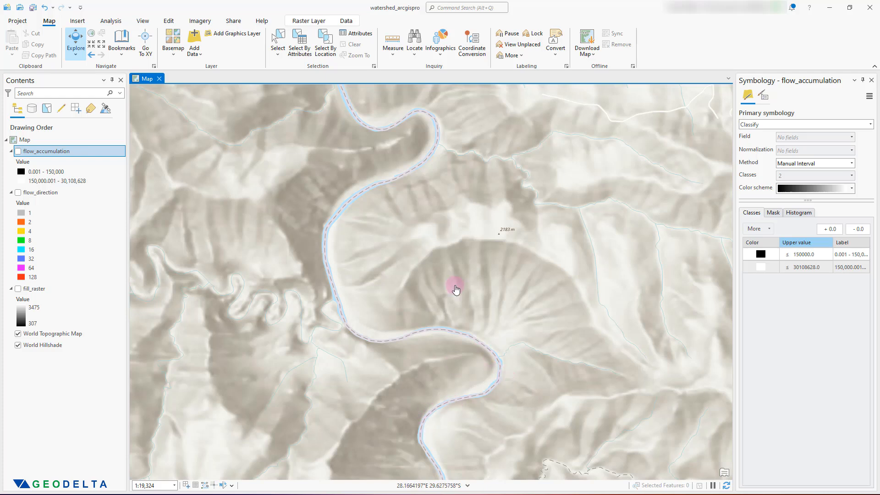
{"action": "left_click", "coordinate": [18, 152]}
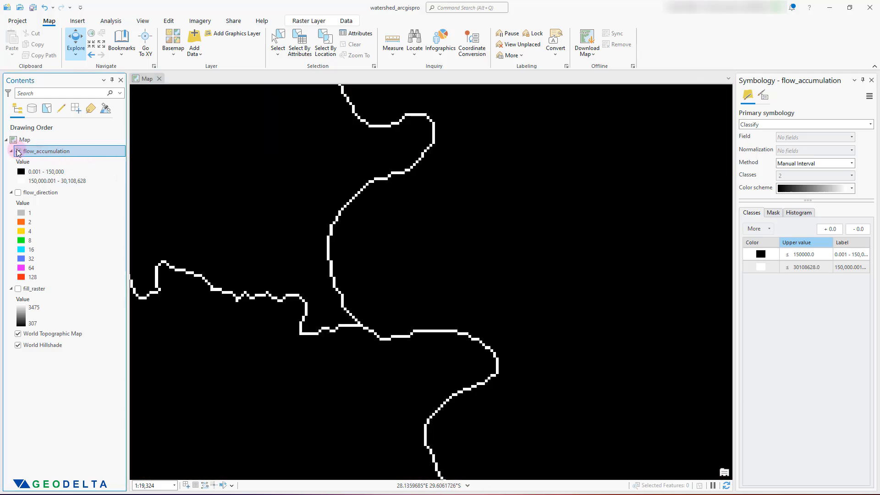
Follow the streams across the flow_accumulation raster and examine the cells around the downstream confluence as a possible watershed outlet
{"action": "scroll", "coordinate": [439, 303], "scroll_direction": "down", "scroll_amount": 2}
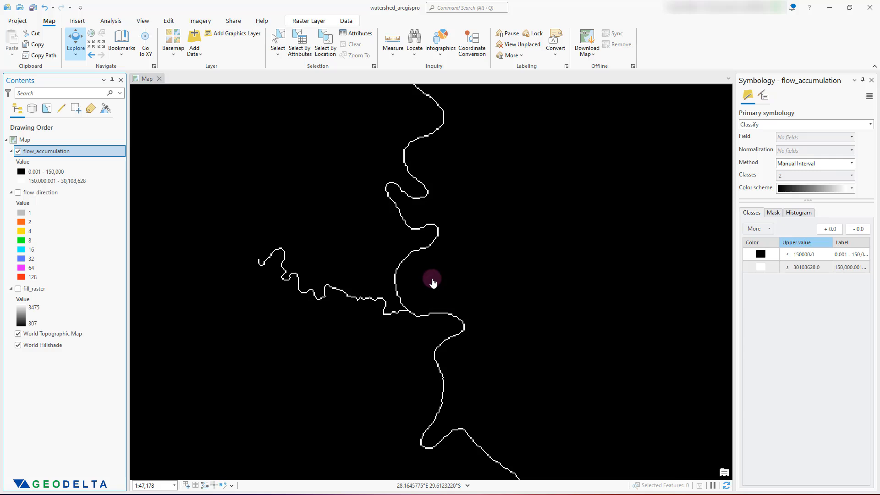
{"action": "scroll", "coordinate": [433, 282], "scroll_direction": "down", "scroll_amount": 4}
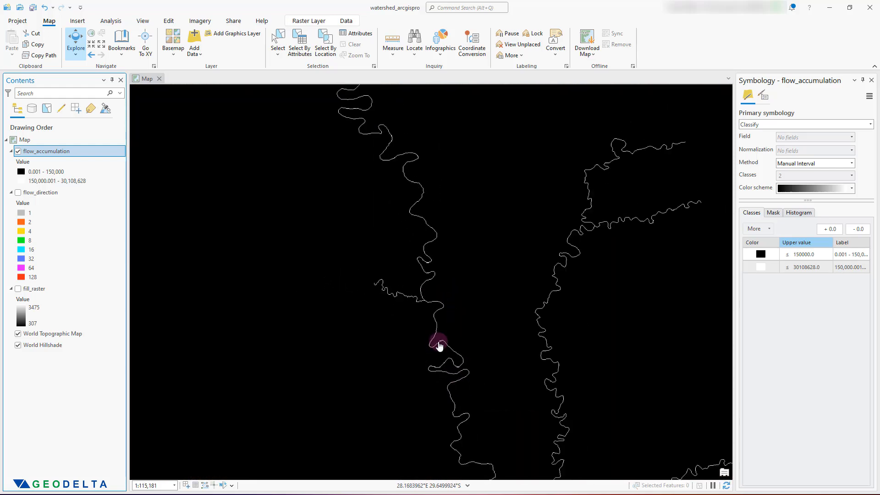
{"action": "scroll", "coordinate": [450, 360], "scroll_direction": "down", "scroll_amount": 3}
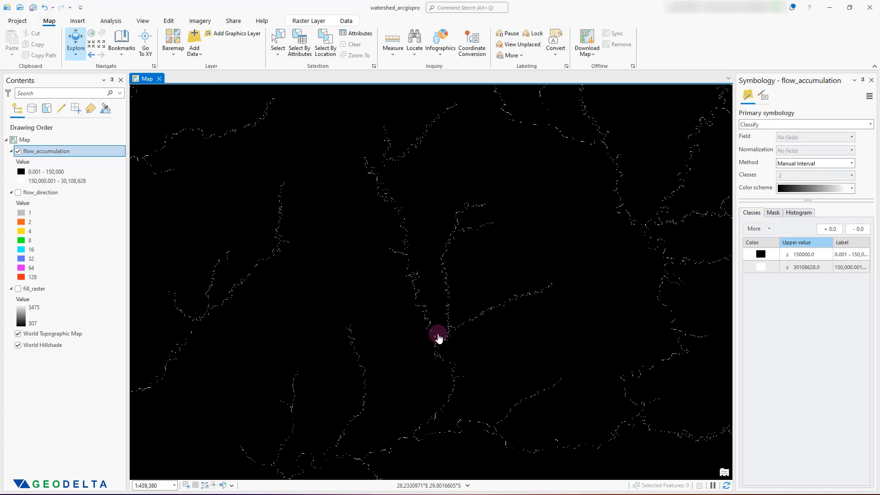
{"action": "left_click_drag", "start_coordinate": [438, 339], "coordinate": [420, 343]}
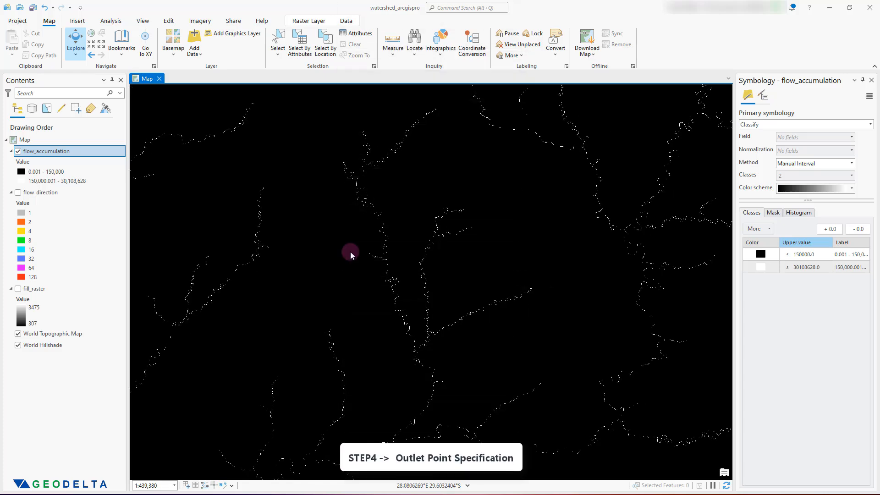
{"action": "scroll", "coordinate": [389, 219], "scroll_direction": "up", "scroll_amount": 3}
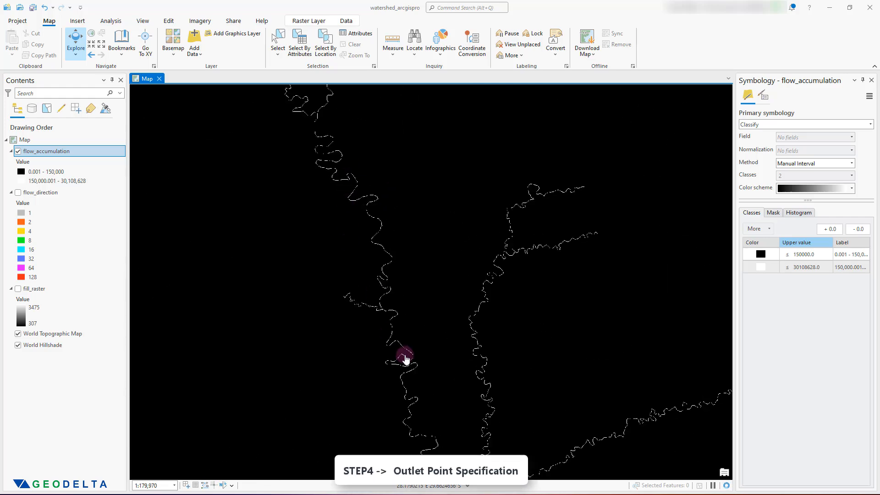
{"action": "scroll", "coordinate": [406, 357], "scroll_direction": "down", "scroll_amount": 3}
{"action": "left_click_drag", "start_coordinate": [421, 408], "coordinate": [427, 329]}
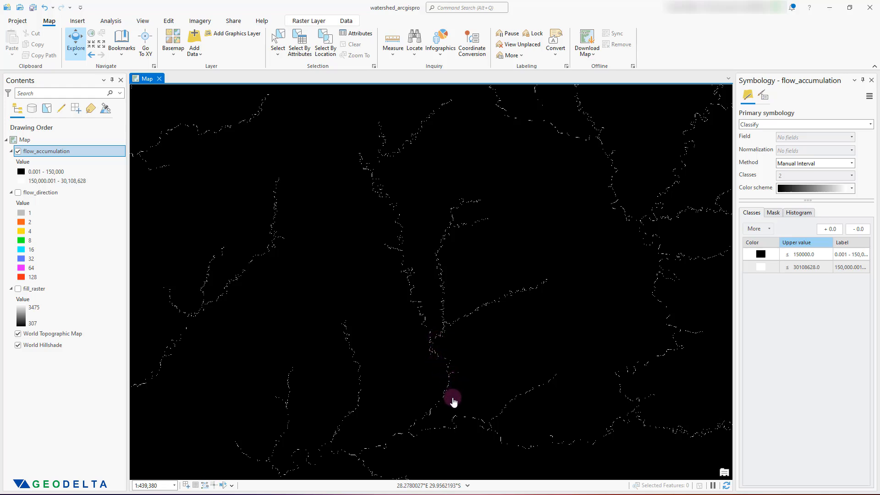
{"action": "scroll", "coordinate": [452, 401], "scroll_direction": "up", "scroll_amount": 5}
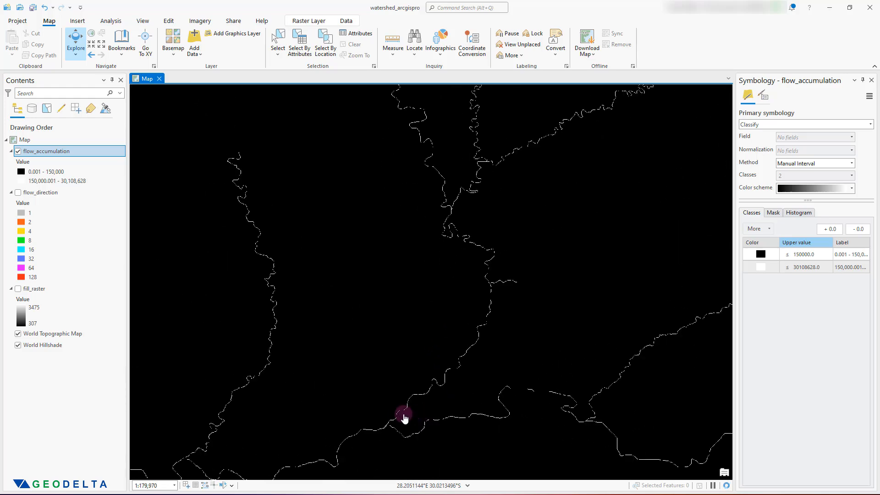
{"action": "scroll", "coordinate": [398, 418], "scroll_direction": "up", "scroll_amount": 7}
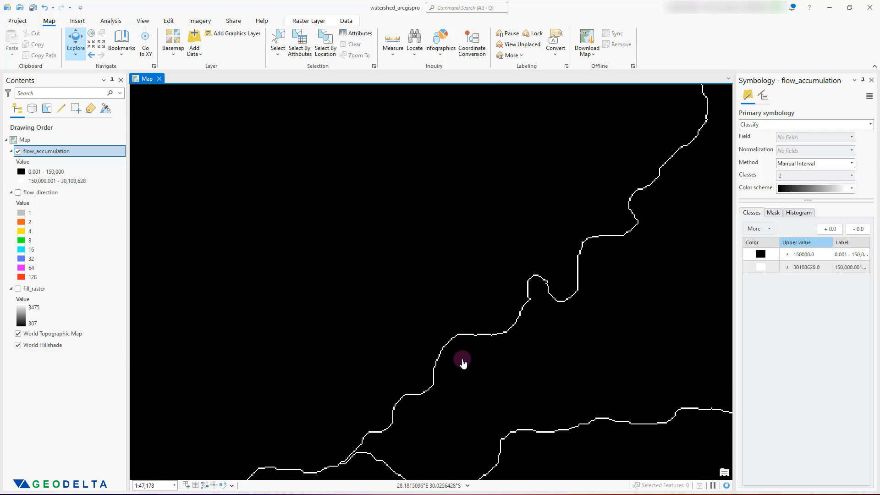
{"action": "scroll", "coordinate": [373, 300], "scroll_direction": "down", "scroll_amount": 3}
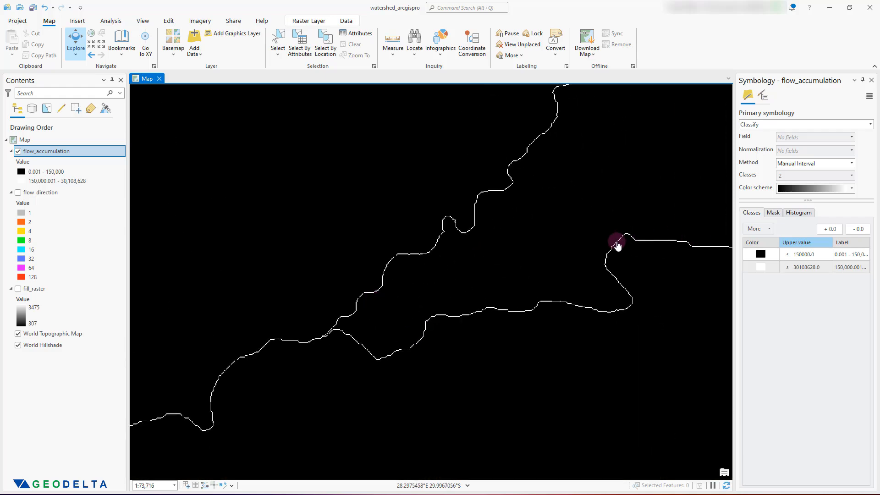
{"action": "scroll", "coordinate": [366, 335], "scroll_direction": "up", "scroll_amount": 2}
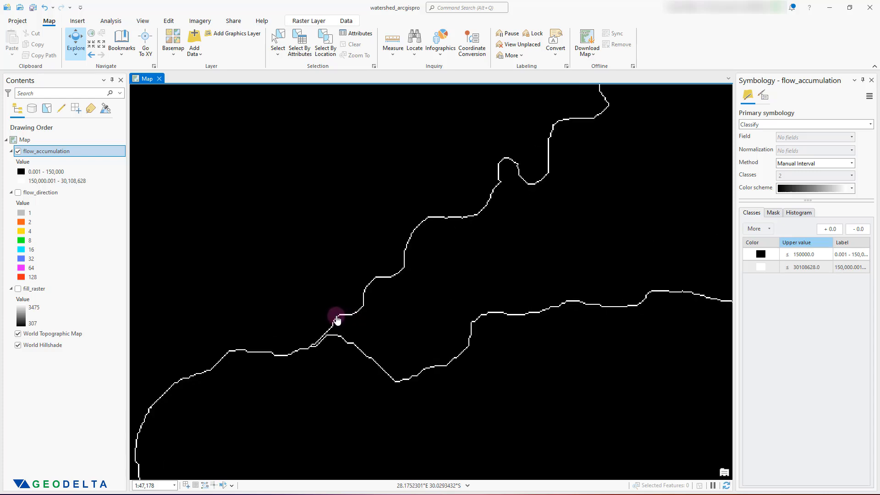
{"action": "scroll", "coordinate": [337, 320], "scroll_direction": "up", "scroll_amount": 2}
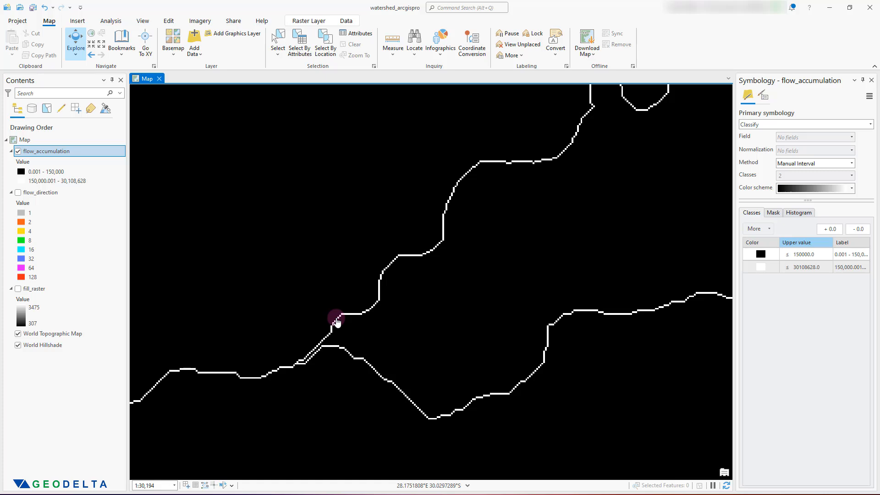
{"action": "scroll", "coordinate": [337, 320], "scroll_direction": "up", "scroll_amount": 8}
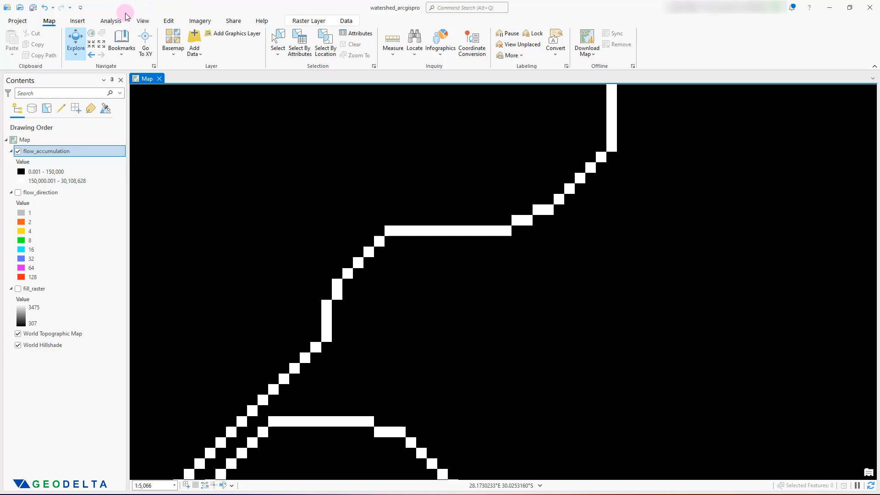
Show the project catalog and expand the 13. Watershed using ArcGIS Pro folder
{"action": "left_click", "coordinate": [143, 21]}
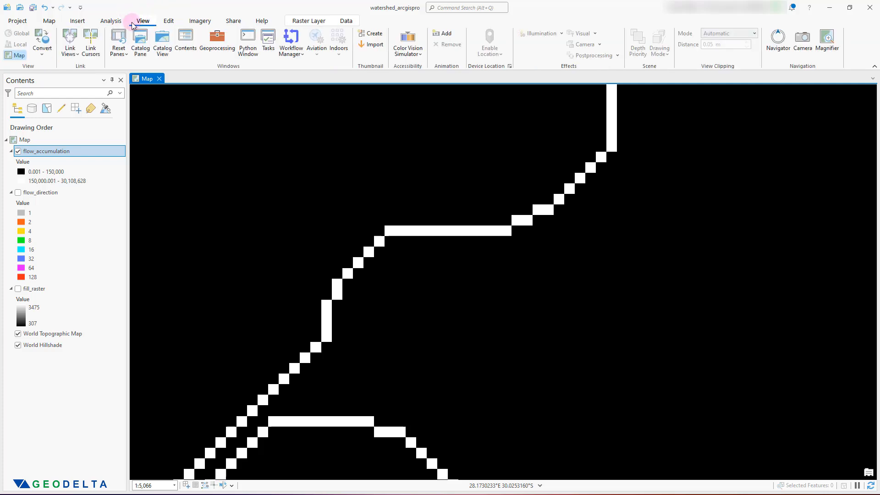
{"action": "left_click", "coordinate": [142, 44]}
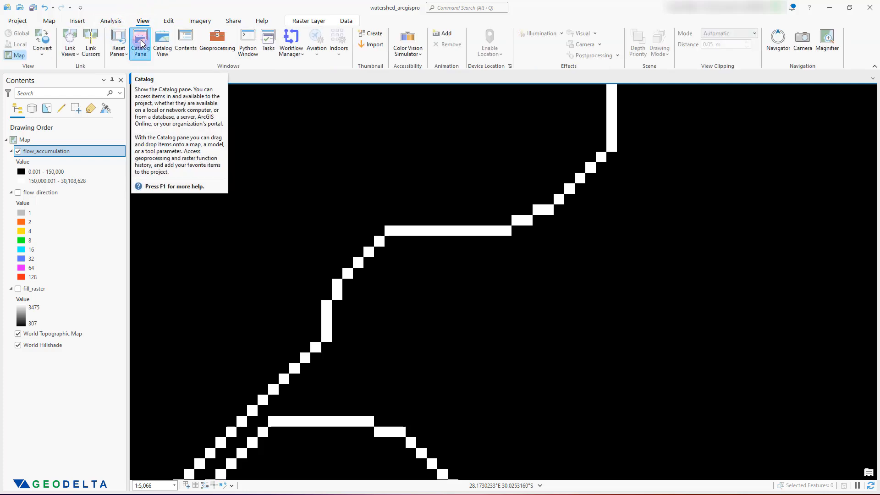
{"action": "left_click", "coordinate": [743, 166]}
{"action": "left_click", "coordinate": [779, 168]}
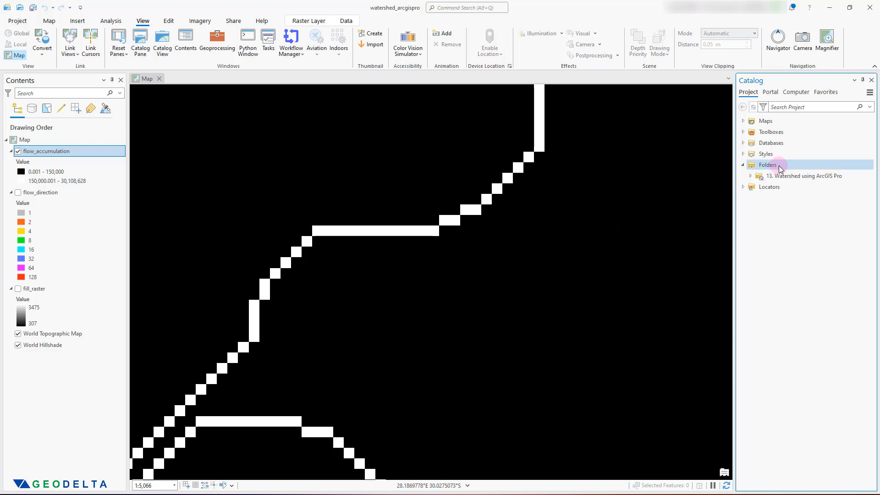
{"action": "left_click", "coordinate": [794, 177]}
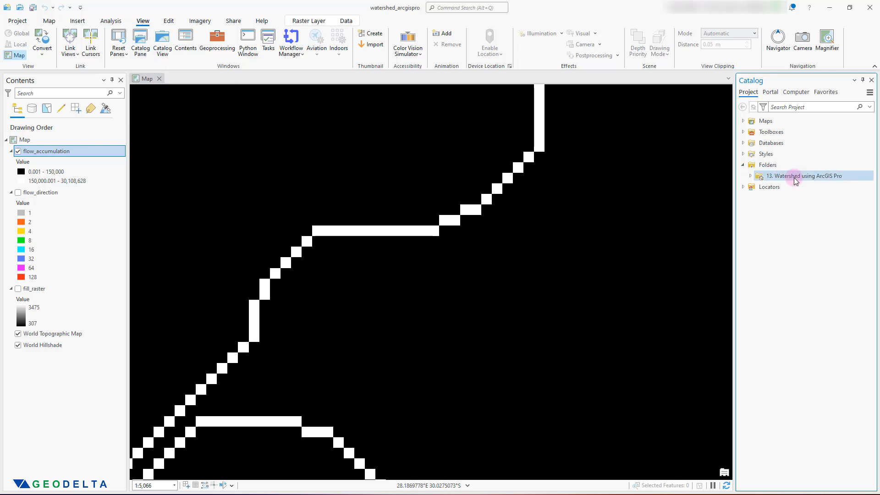
{"action": "left_click", "coordinate": [772, 167]}
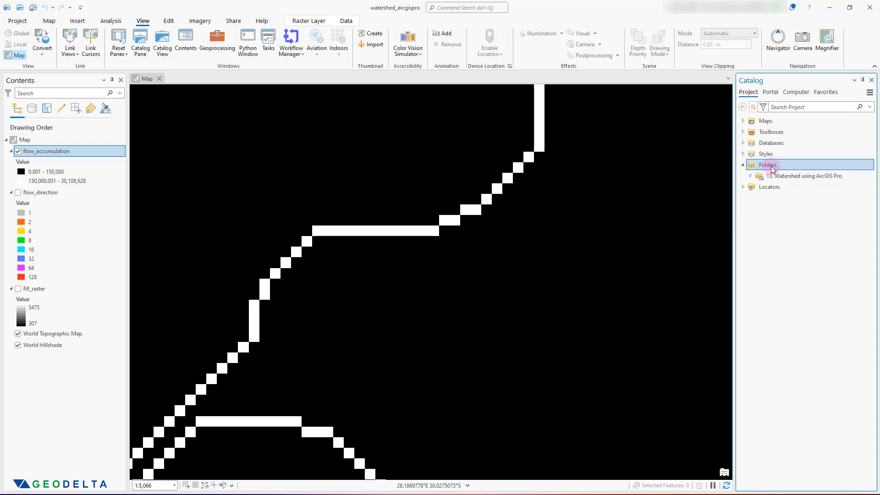
{"action": "right_click", "coordinate": [771, 166]}
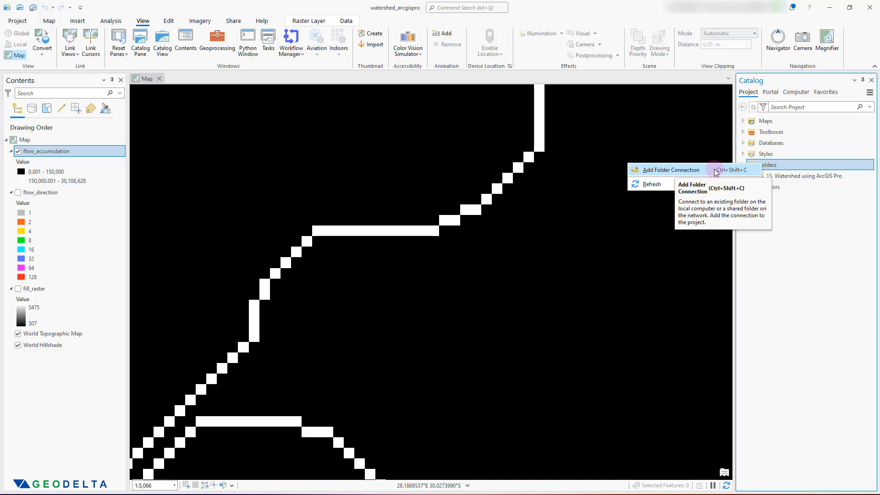
{"action": "double_click", "coordinate": [786, 176]}
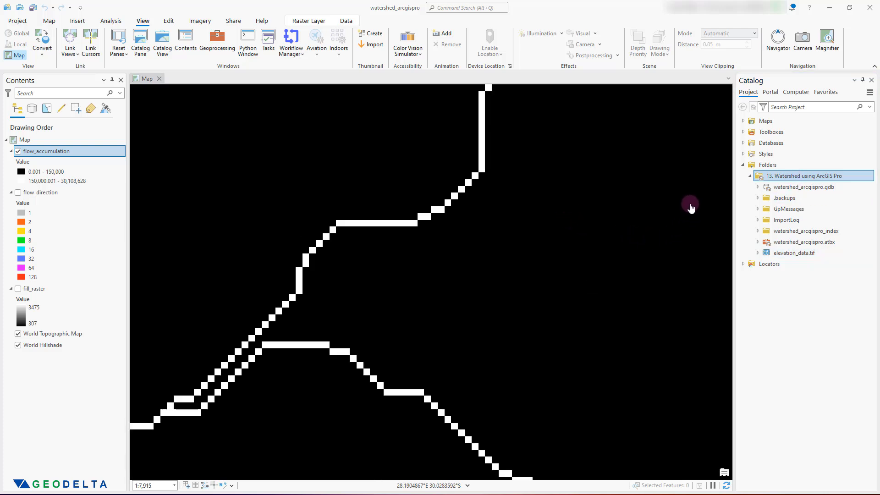
Start a new shapefile in the 13. Watershed using ArcGIS Pro folder, named outlet_location with Point geometry
{"action": "right_click", "coordinate": [789, 182]}
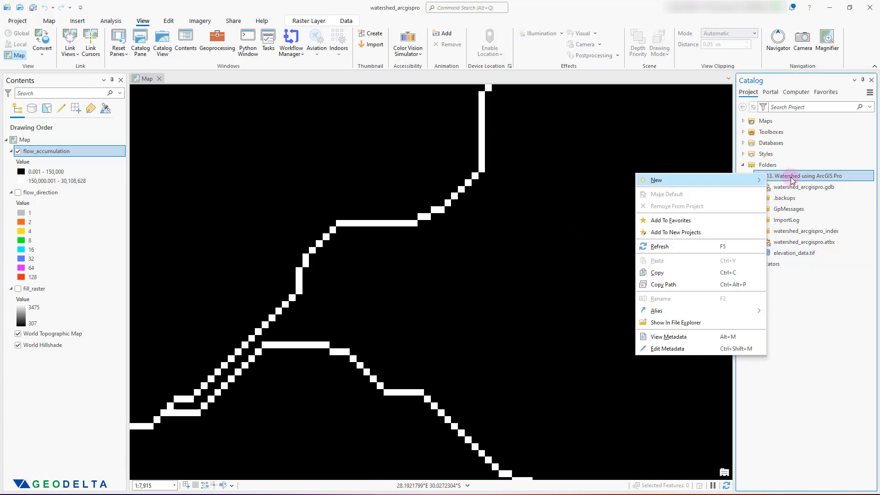
{"action": "mouse_move", "coordinate": [728, 179]}
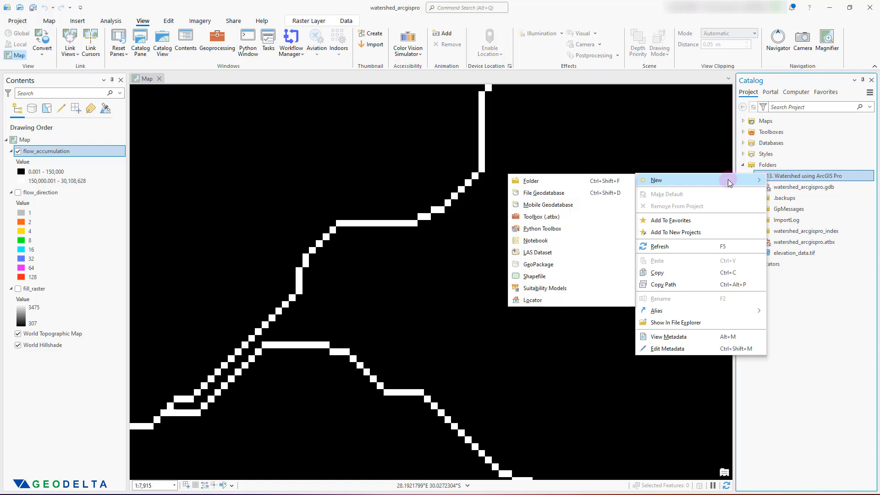
{"action": "left_click", "coordinate": [535, 278]}
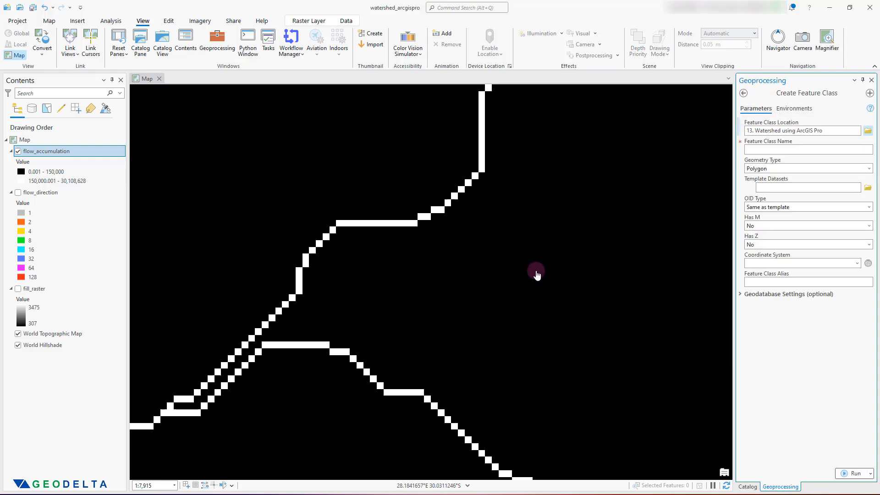
{"action": "left_click", "coordinate": [816, 149]}
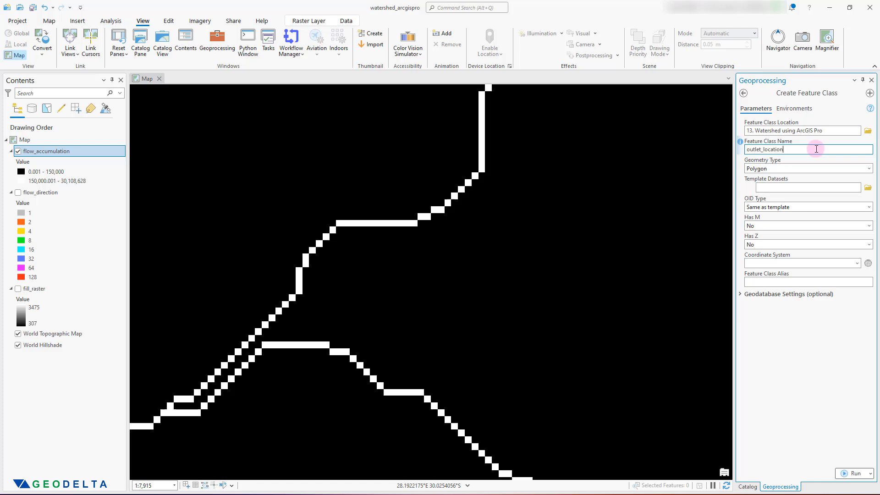
{"action": "left_click", "coordinate": [754, 167]}
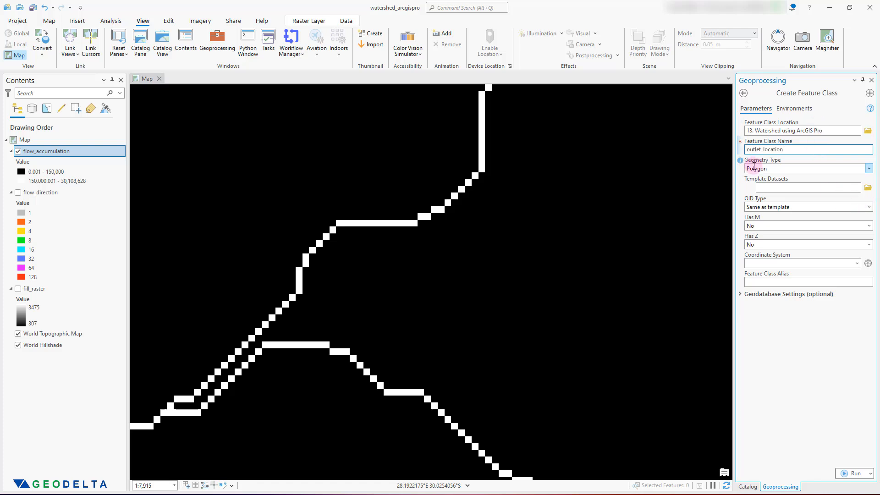
{"action": "left_click", "coordinate": [868, 169]}
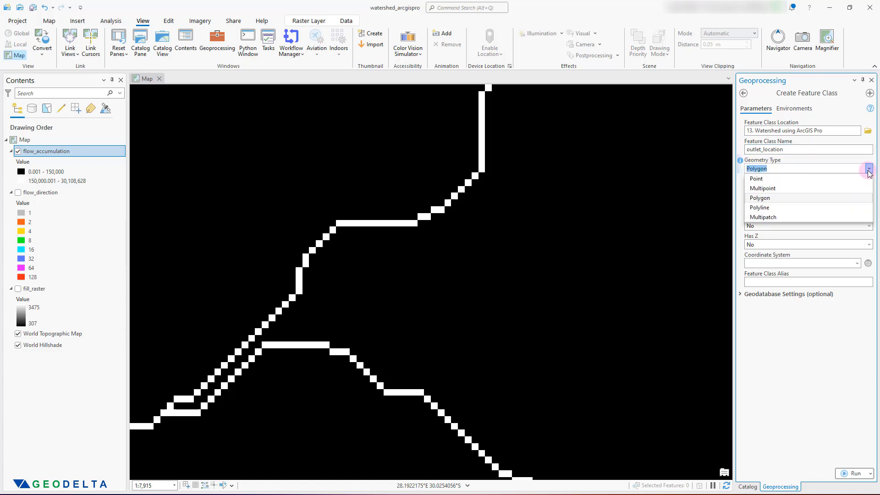
{"action": "left_click", "coordinate": [762, 182]}
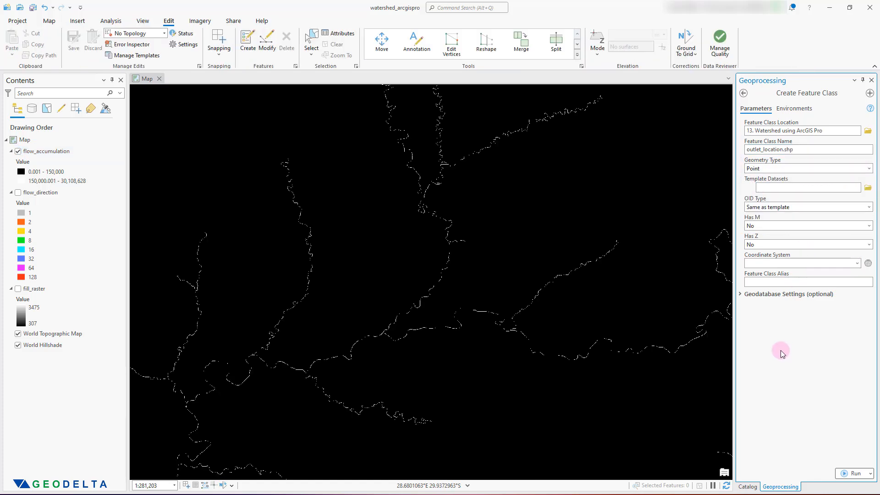
Assign the coordinate system of flow_accumulation, GCS_WGS_1984, to the new shapefile and create it
{"action": "left_click", "coordinate": [857, 263]}
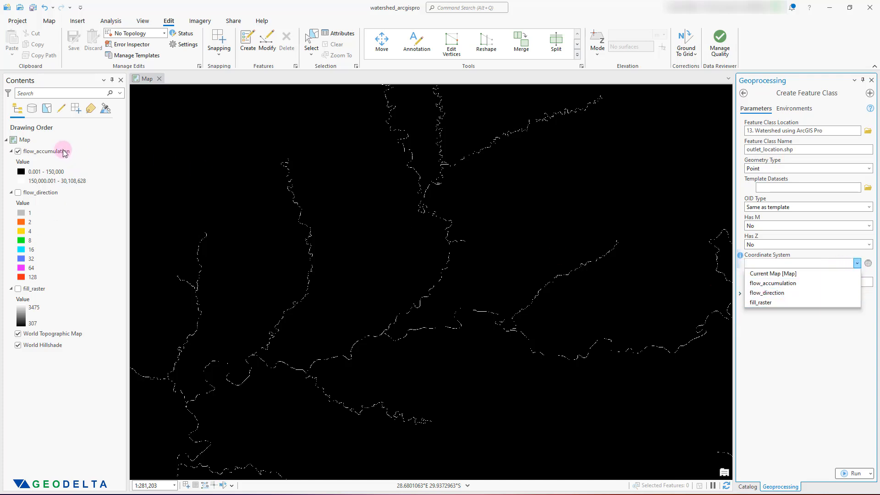
{"action": "left_click", "coordinate": [787, 284]}
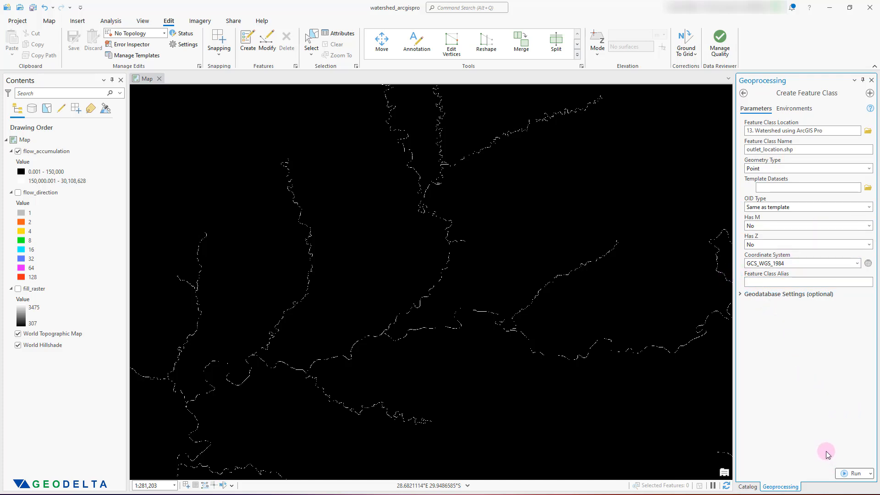
{"action": "left_click", "coordinate": [851, 473]}
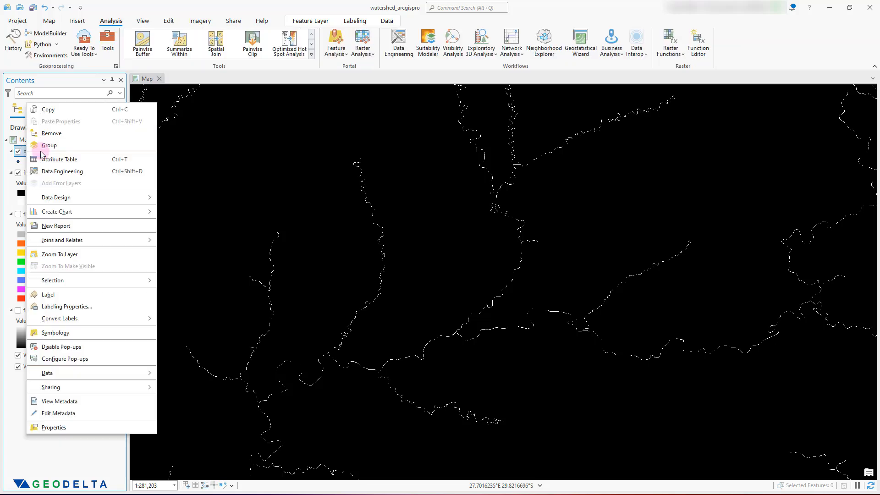
Open the attribute table of outlet_location to check for existing records, and close it again
{"action": "right_click", "coordinate": [34, 151]}
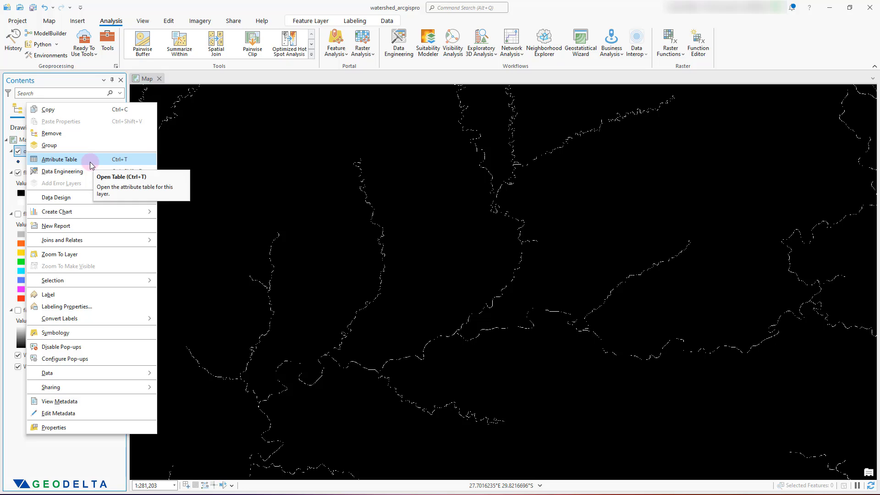
{"action": "left_click", "coordinate": [92, 161]}
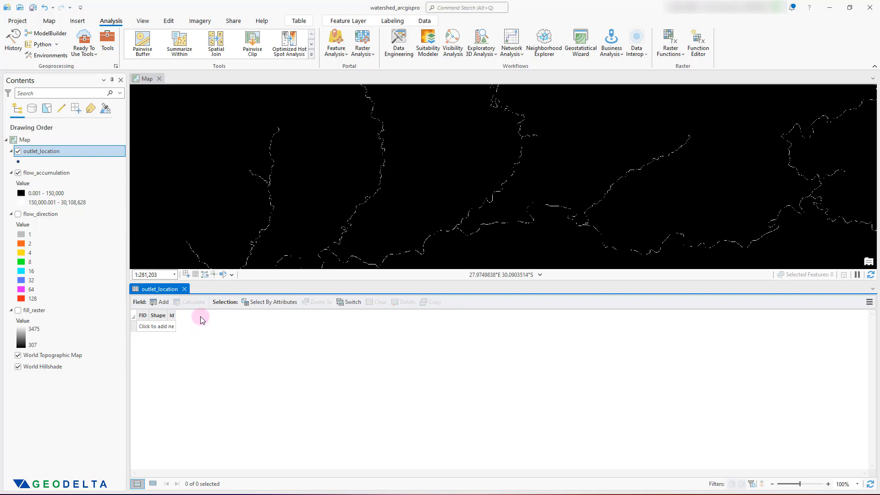
{"action": "left_click", "coordinate": [185, 289]}
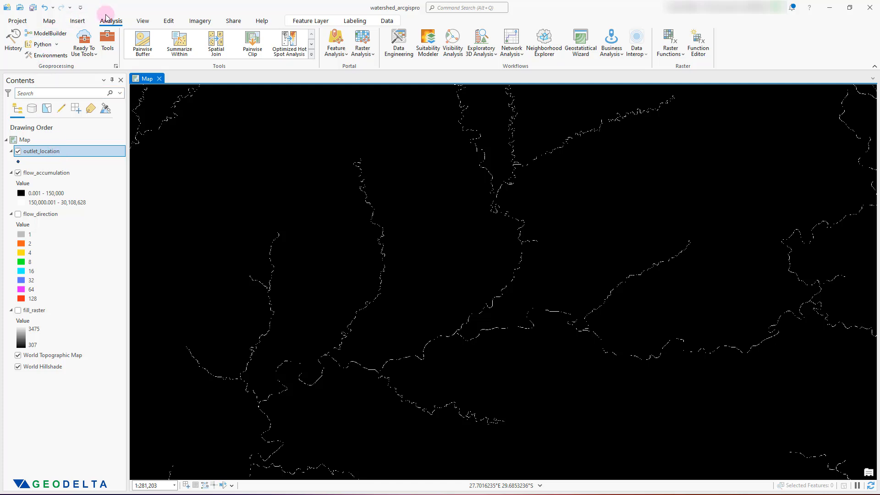
Create an outlet_location point on a stream cell of the northern tributary just upstream of the confluence, at about 28.175°E 30.030°S
{"action": "left_click", "coordinate": [171, 22]}
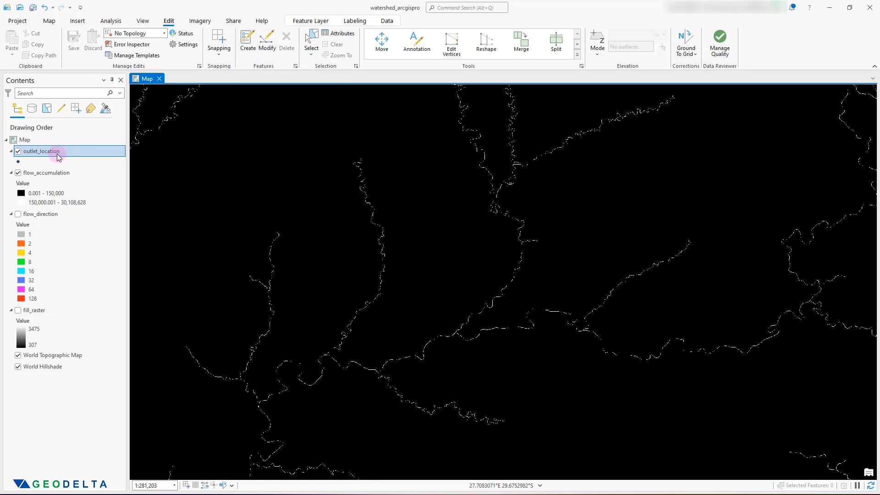
{"action": "left_click", "coordinate": [247, 40]}
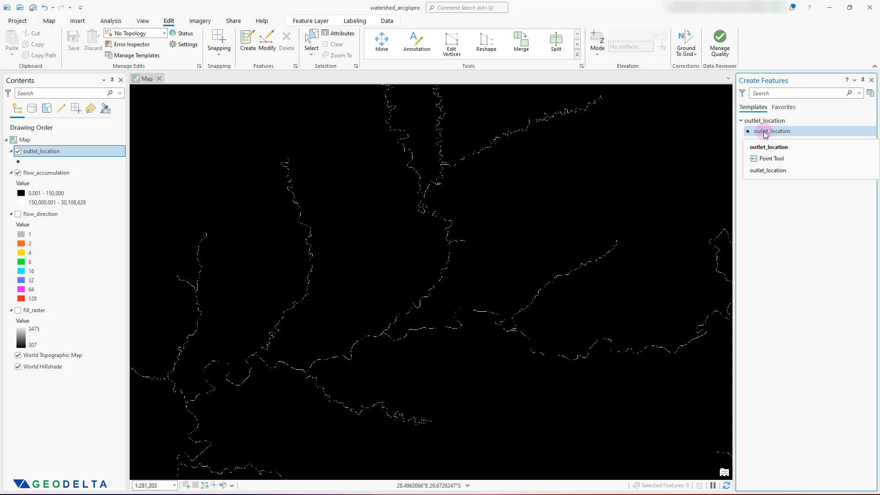
{"action": "left_click", "coordinate": [765, 134]}
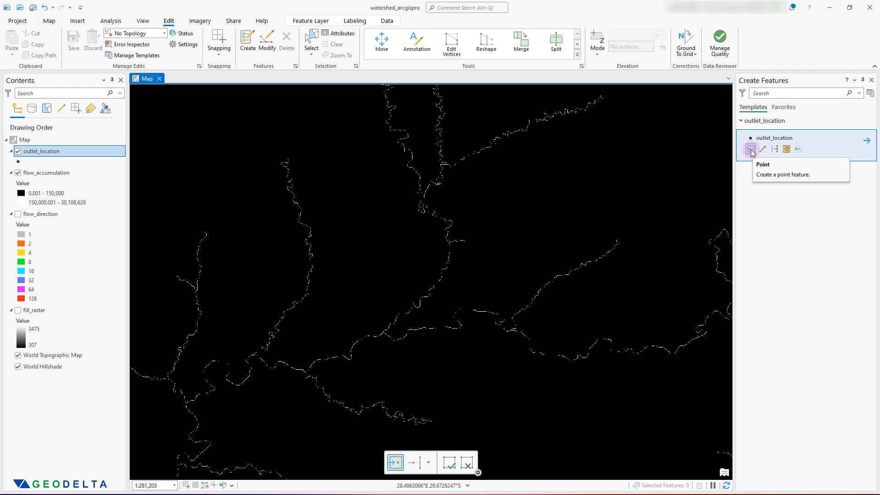
{"action": "scroll", "coordinate": [544, 184], "scroll_direction": "down", "scroll_amount": 2}
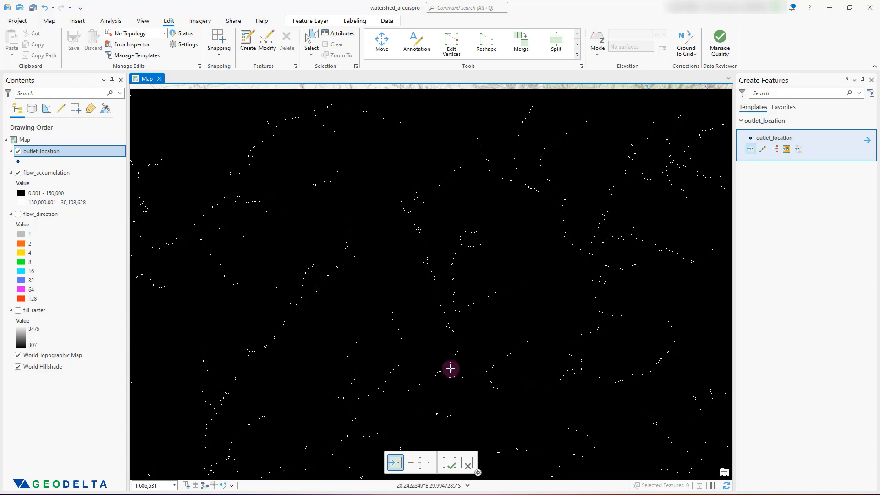
{"action": "scroll", "coordinate": [451, 369], "scroll_direction": "up", "scroll_amount": 2}
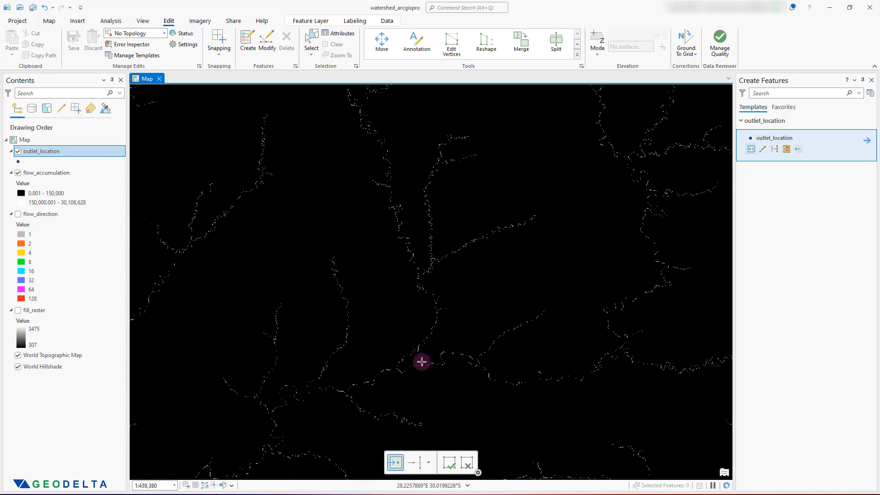
{"action": "scroll", "coordinate": [421, 361], "scroll_direction": "up", "scroll_amount": 8}
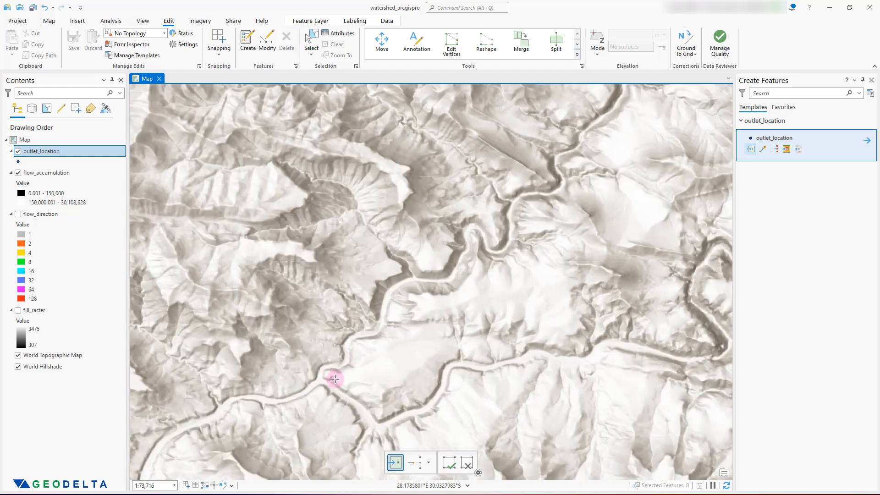
{"action": "scroll", "coordinate": [308, 354], "scroll_direction": "up", "scroll_amount": 8}
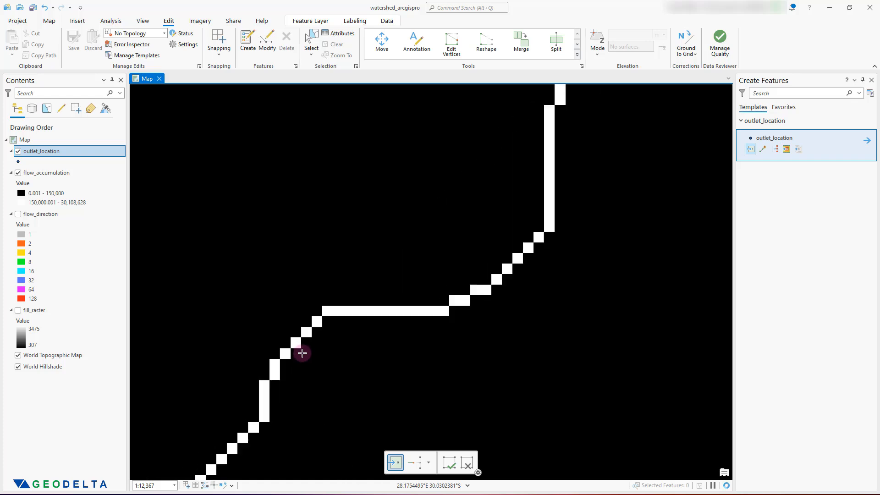
{"action": "scroll", "coordinate": [290, 340], "scroll_direction": "up", "scroll_amount": 4}
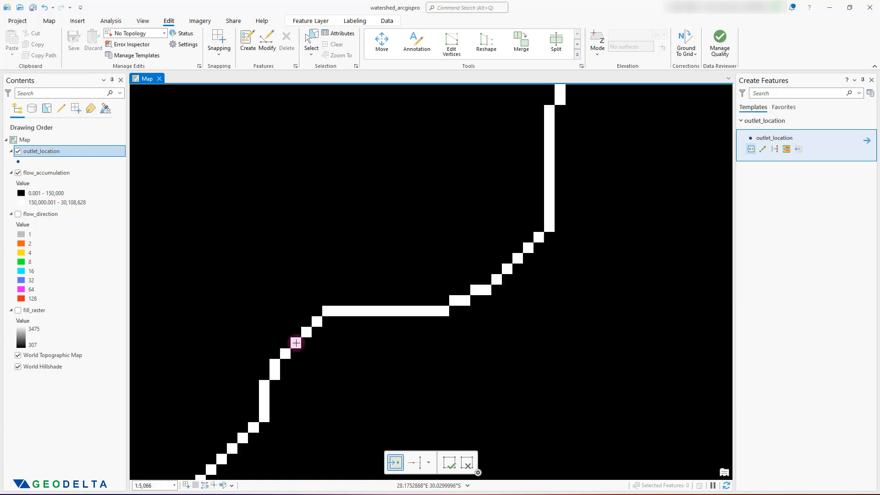
{"action": "left_click", "coordinate": [296, 342]}
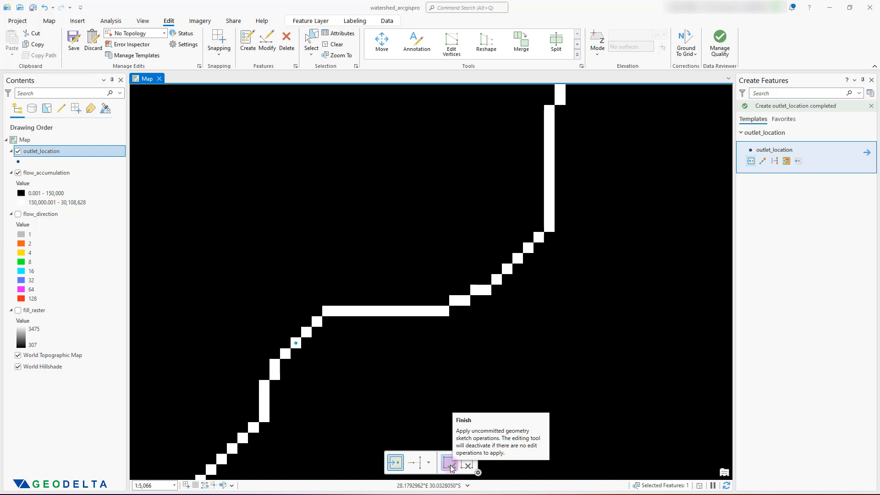
{"action": "left_click", "coordinate": [450, 466]}
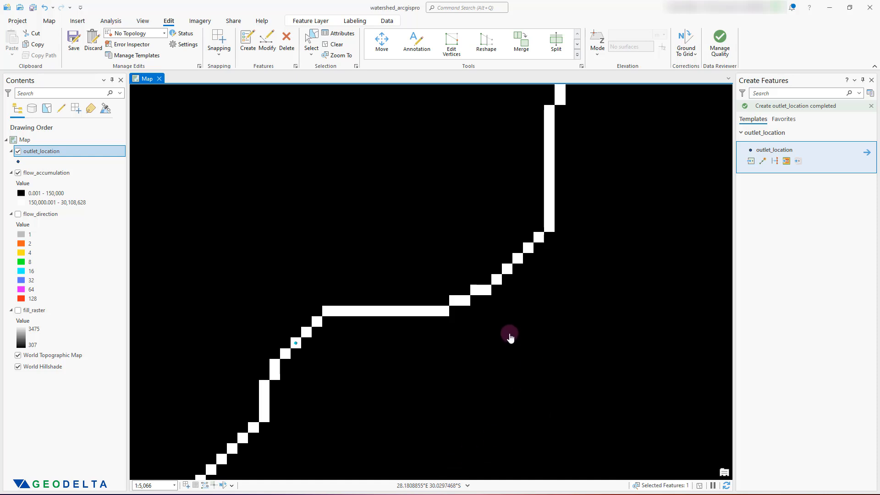
Open the outlet_location attribute table, shrink it to show more of the map, and check the new point's record
{"action": "scroll", "coordinate": [510, 338], "scroll_direction": "down", "scroll_amount": 3}
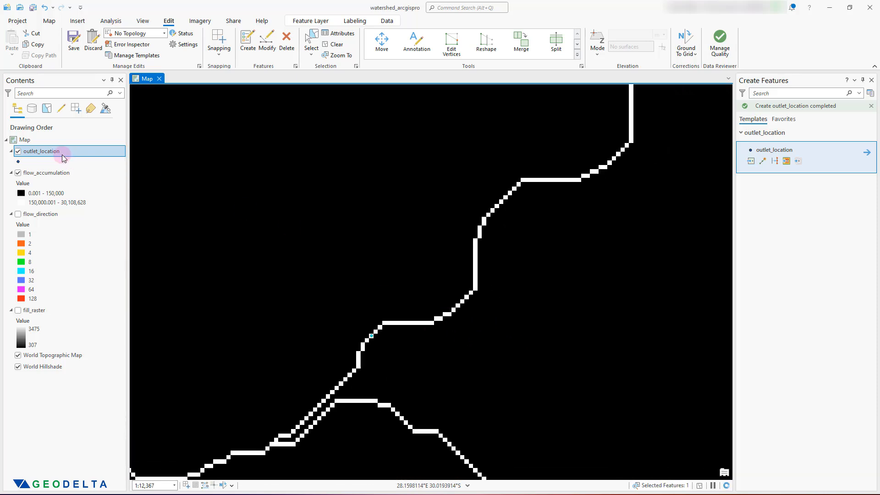
{"action": "right_click", "coordinate": [60, 154]}
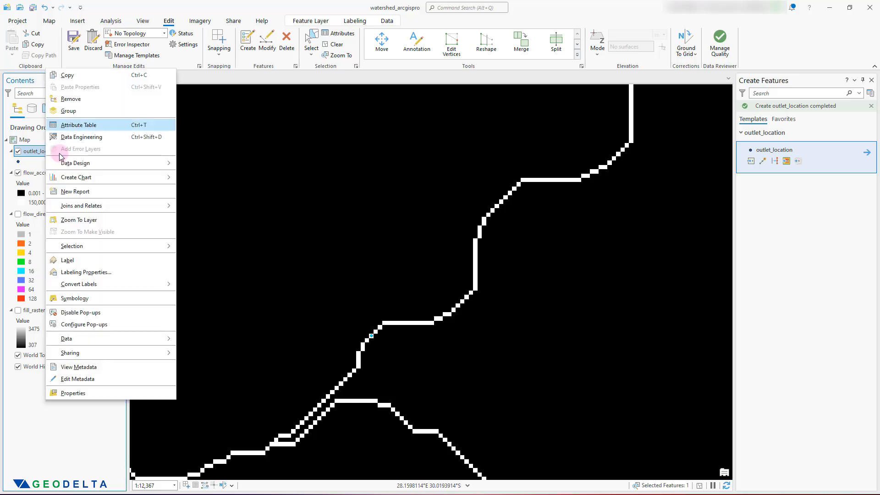
{"action": "left_click", "coordinate": [112, 125]}
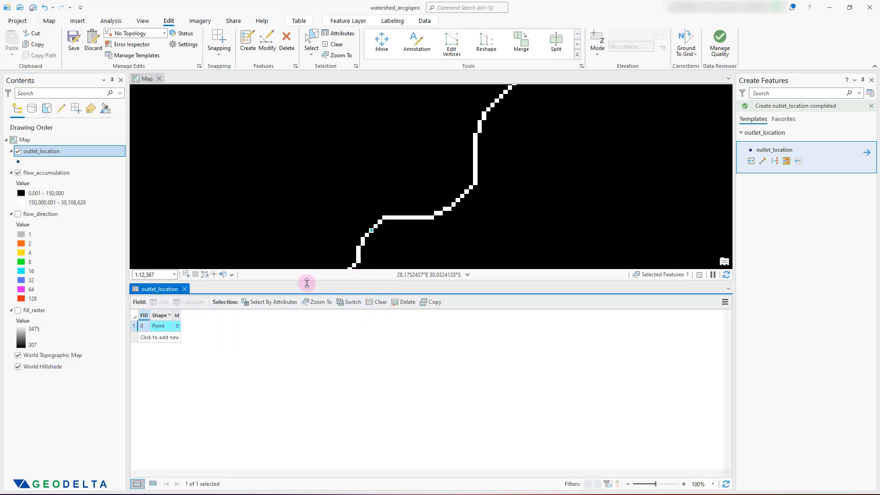
{"action": "left_click_drag", "start_coordinate": [304, 281], "coordinate": [308, 379]}
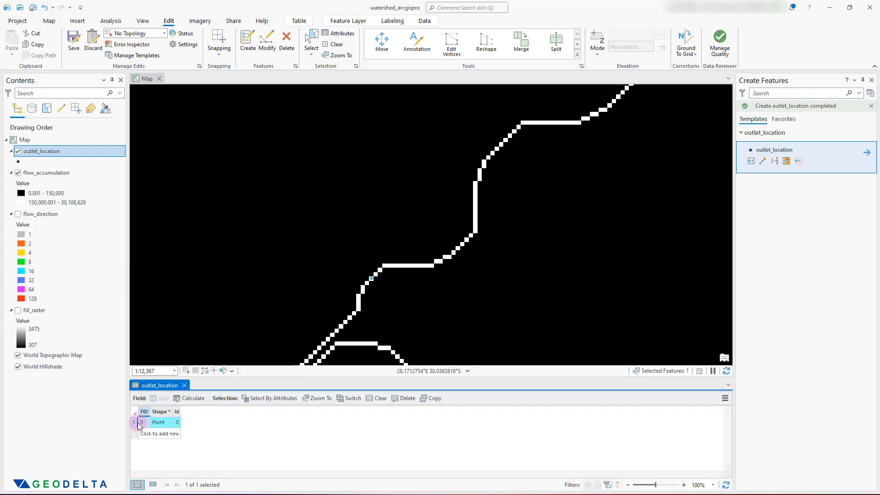
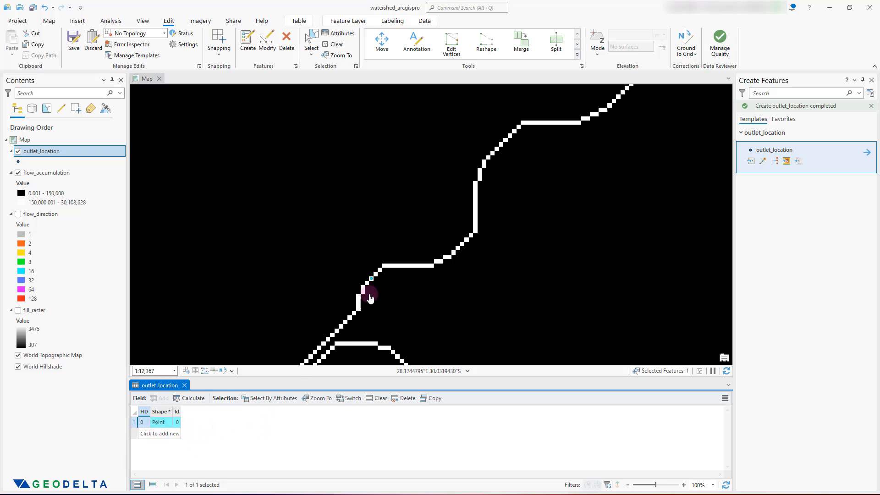
Save the edits to outlet_location and clear the feature selection
{"action": "left_click", "coordinate": [74, 42]}
{"action": "left_click", "coordinate": [447, 265]}
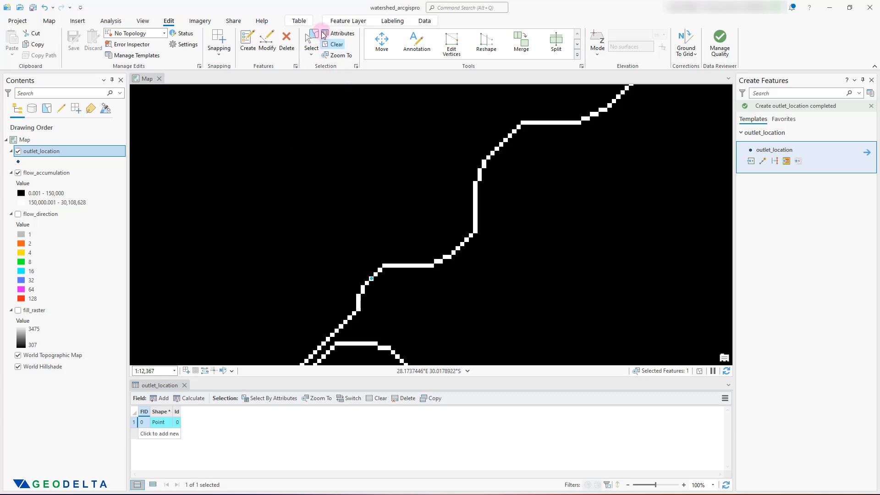
{"action": "left_click", "coordinate": [392, 294]}
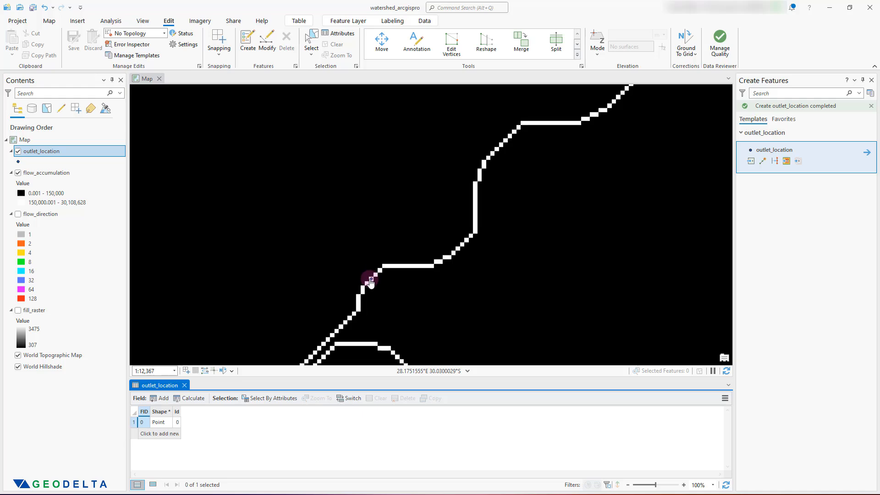
Open the point symbol properties of outlet_location and change the fill color to teal green
{"action": "scroll", "coordinate": [372, 284], "scroll_direction": "down", "scroll_amount": 3}
{"action": "scroll", "coordinate": [374, 289], "scroll_direction": "down", "scroll_amount": 2}
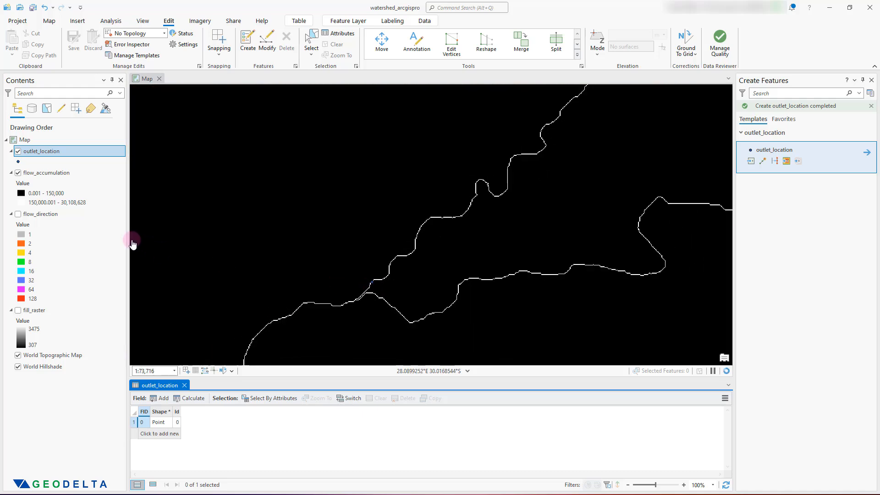
{"action": "right_click", "coordinate": [32, 150]}
{"action": "left_click", "coordinate": [90, 295]}
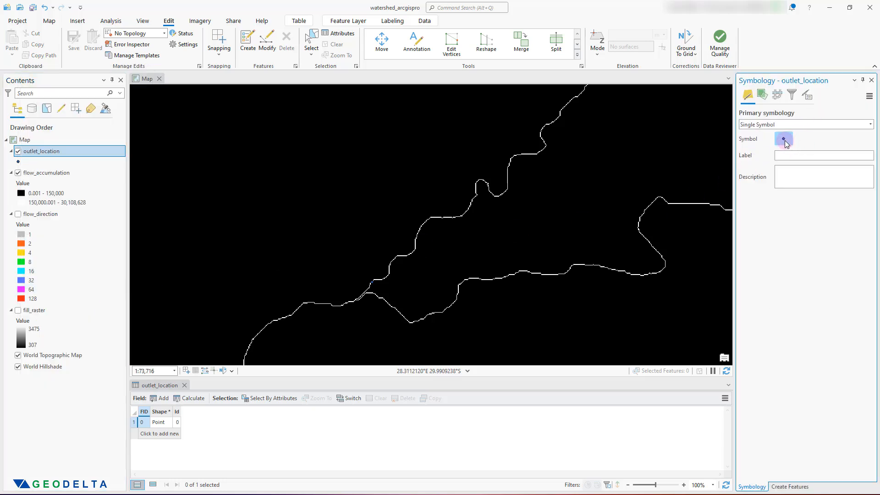
{"action": "left_click", "coordinate": [784, 140]}
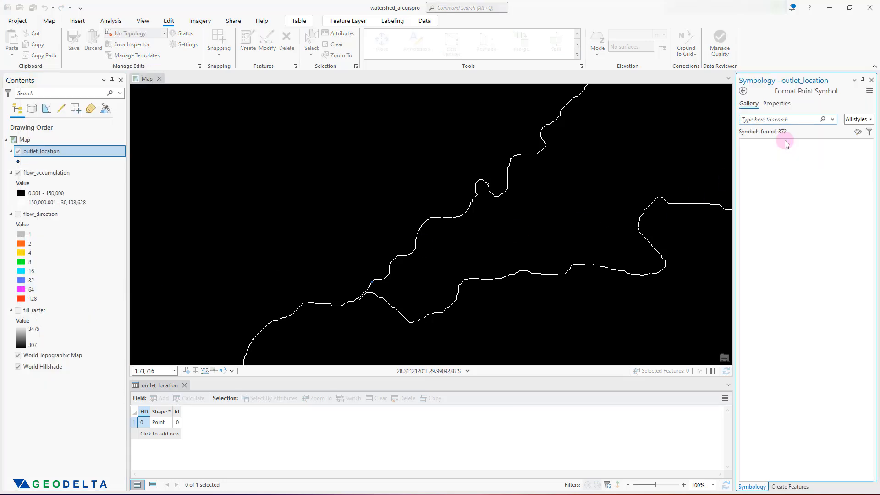
{"action": "left_click", "coordinate": [783, 106]}
{"action": "left_click", "coordinate": [870, 149]}
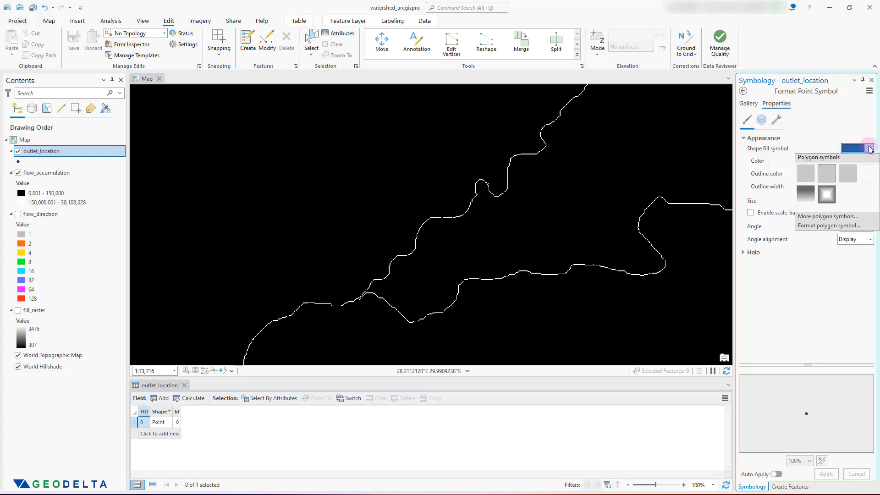
{"action": "left_click", "coordinate": [870, 150]}
{"action": "left_click", "coordinate": [870, 162]}
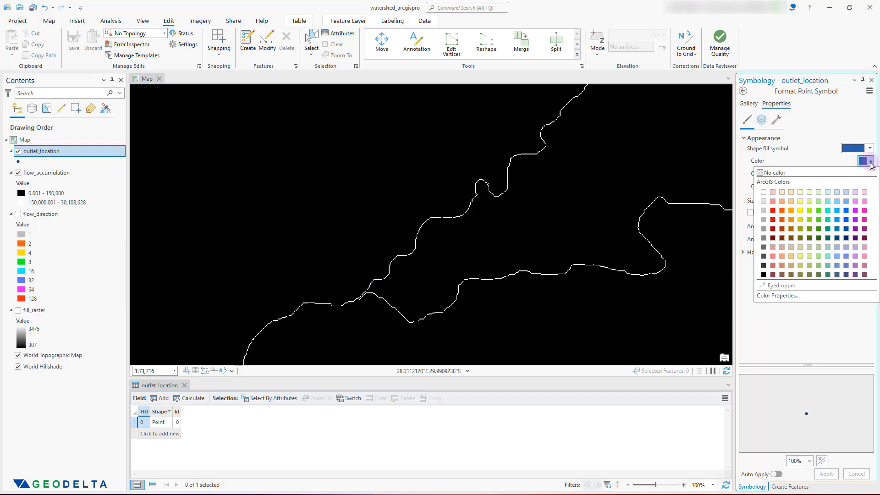
{"action": "left_click", "coordinate": [829, 219]}
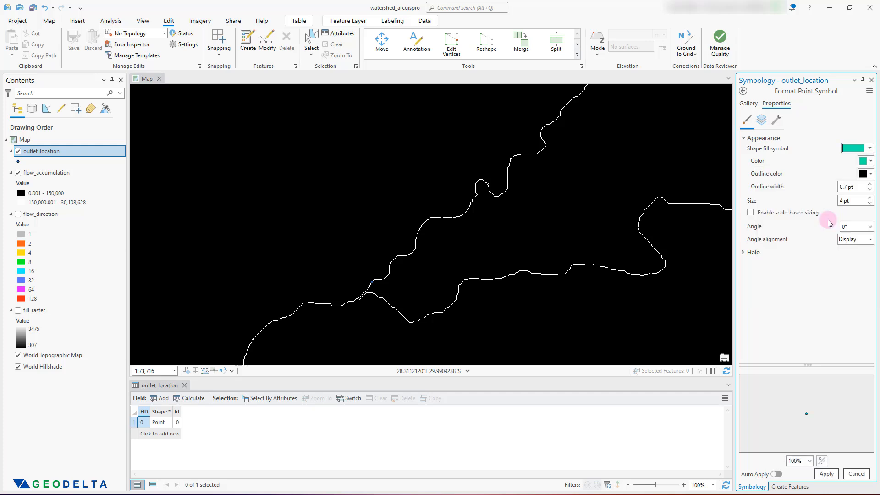
Set the outlet point symbol's size to 9 pt and apply the symbol changes
{"action": "left_click", "coordinate": [869, 198]}
{"action": "left_click", "coordinate": [870, 199]}
{"action": "left_click", "coordinate": [870, 198]}
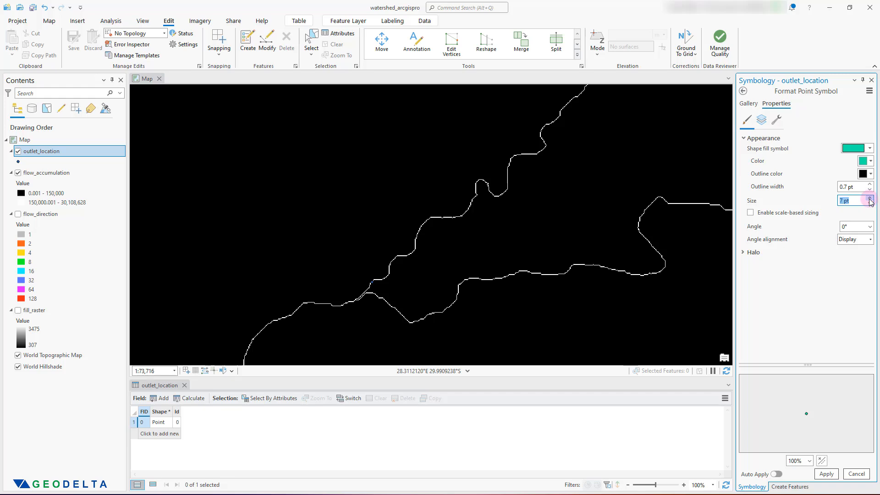
{"action": "left_click", "coordinate": [826, 474]}
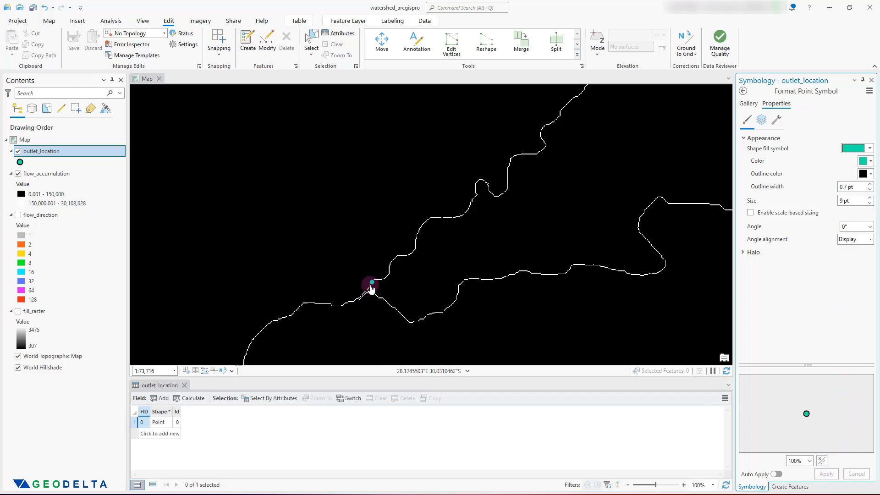
Check the outlet point's position on the stream network, and close the Symbology and Create Features panes
{"action": "scroll", "coordinate": [372, 290], "scroll_direction": "down", "scroll_amount": 4}
{"action": "scroll", "coordinate": [372, 292], "scroll_direction": "up", "scroll_amount": 5}
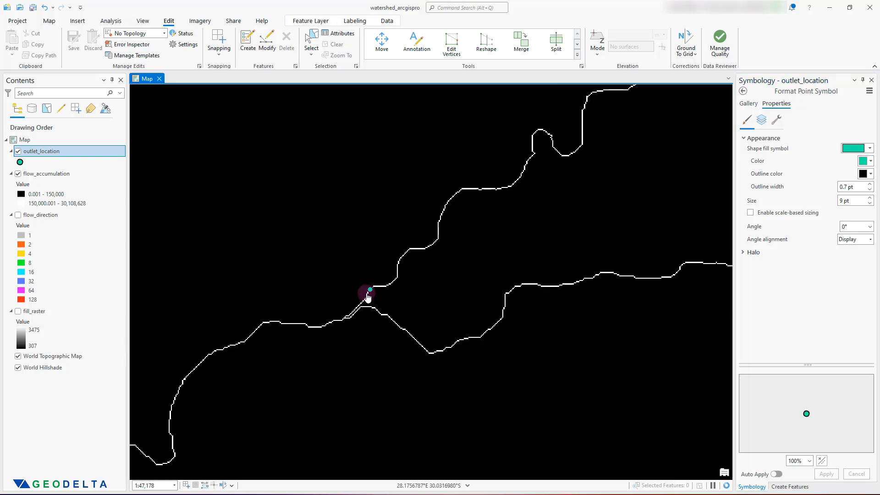
{"action": "scroll", "coordinate": [372, 292], "scroll_direction": "up", "scroll_amount": 8}
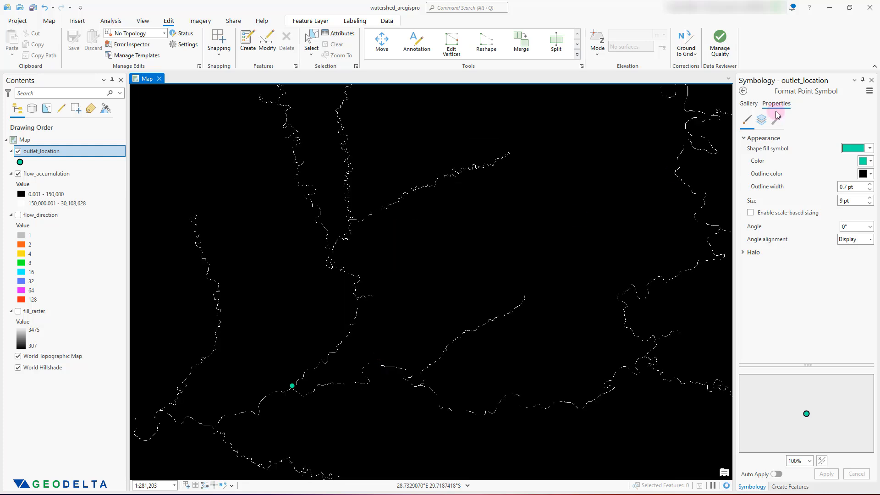
{"action": "left_click", "coordinate": [744, 91]}
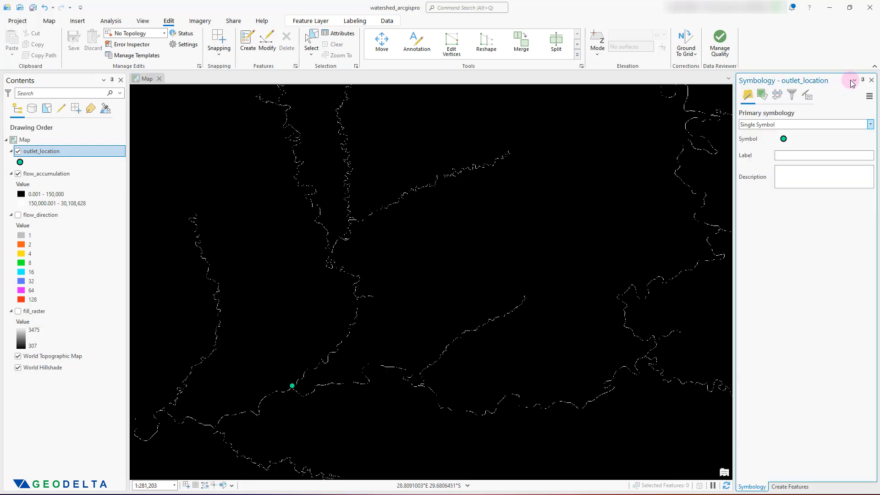
{"action": "left_click", "coordinate": [872, 80]}
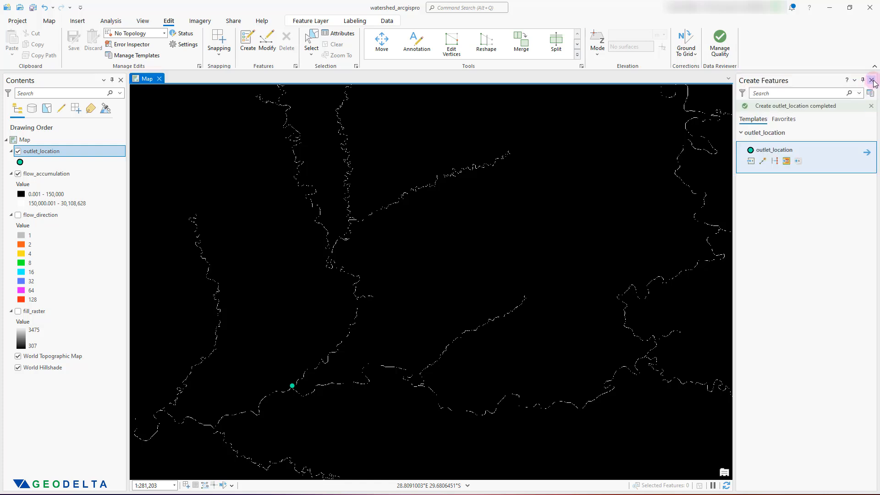
{"action": "left_click", "coordinate": [872, 80]}
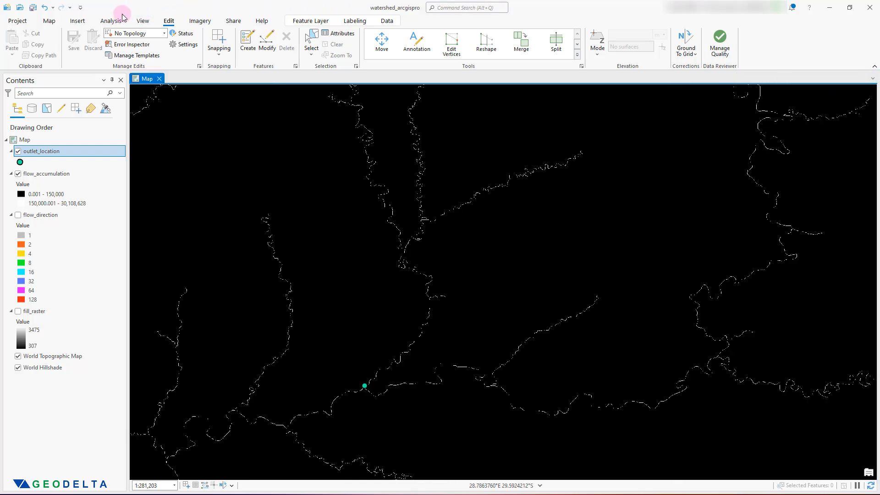
Open the Watershed tool from the Hydrology toolset and set flow_direction as the input D8 flow direction raster
{"action": "left_click", "coordinate": [118, 21]}
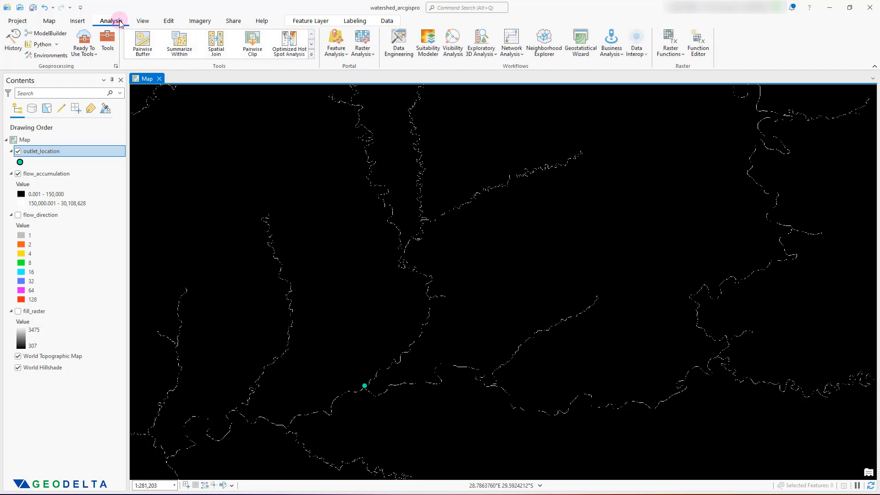
{"action": "left_click", "coordinate": [107, 42]}
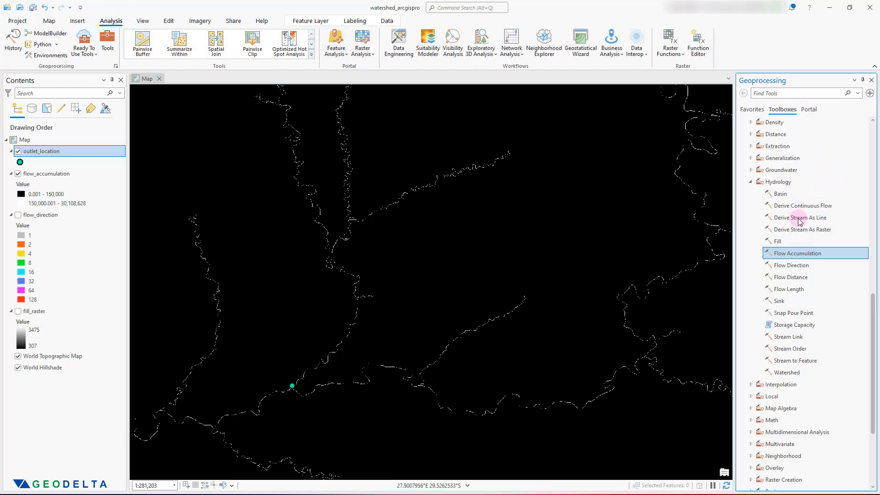
{"action": "scroll", "coordinate": [815, 264], "scroll_direction": "down", "scroll_amount": 1}
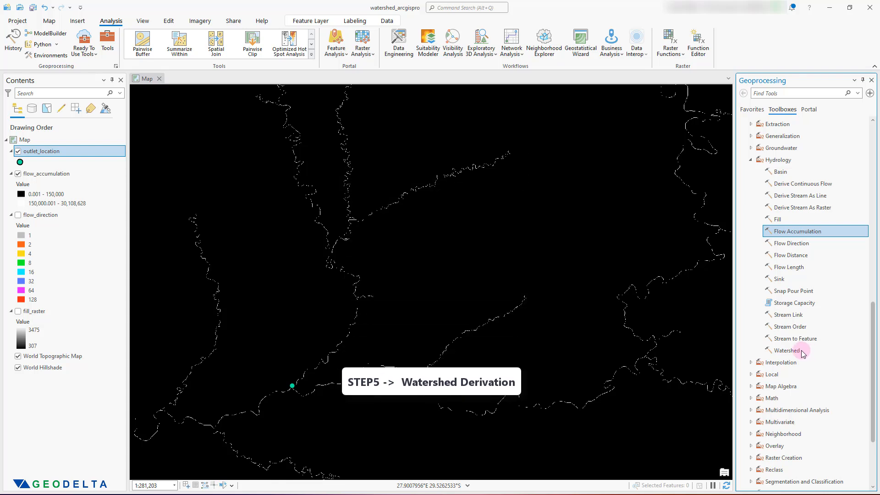
{"action": "double_click", "coordinate": [786, 352]}
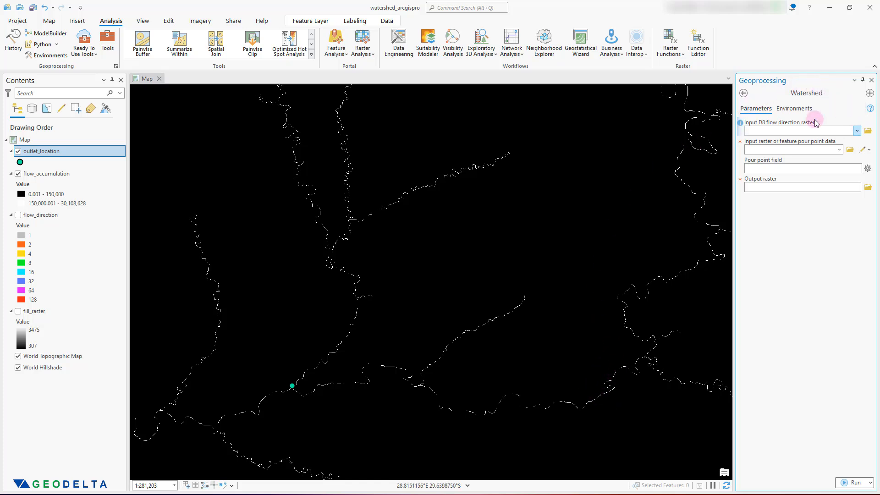
{"action": "left_click", "coordinate": [35, 217]}
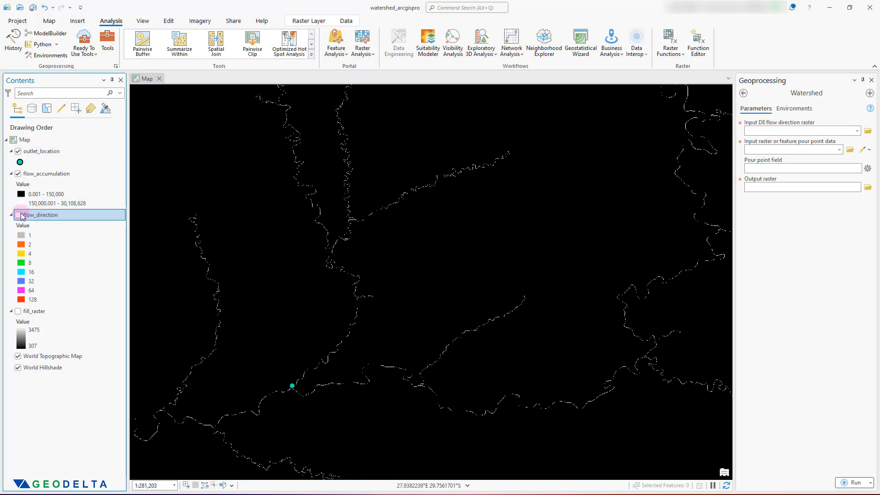
{"action": "left_click_drag", "start_coordinate": [36, 220], "coordinate": [760, 132]}
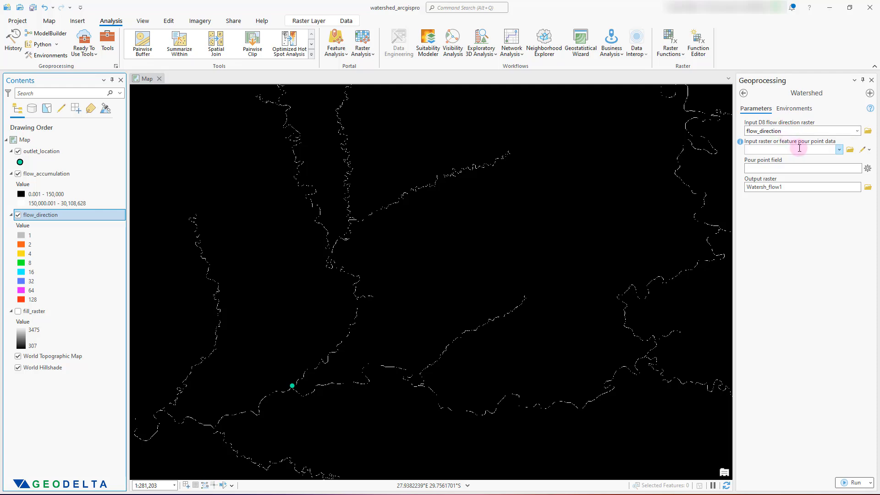
Set outlet_location as the Watershed tool's pour point data, with Id as the pour point field
{"action": "scroll", "coordinate": [313, 387], "scroll_direction": "down", "scroll_amount": 2}
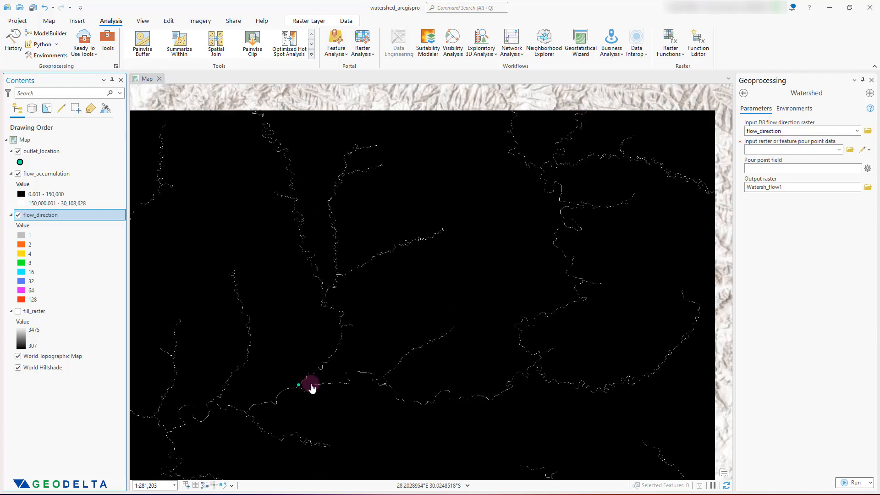
{"action": "scroll", "coordinate": [312, 388], "scroll_direction": "down", "scroll_amount": 1}
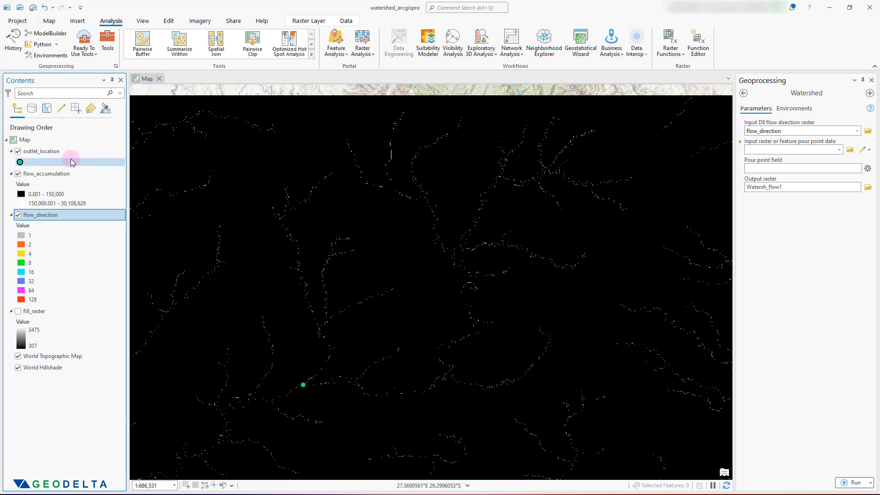
{"action": "left_click", "coordinate": [42, 152]}
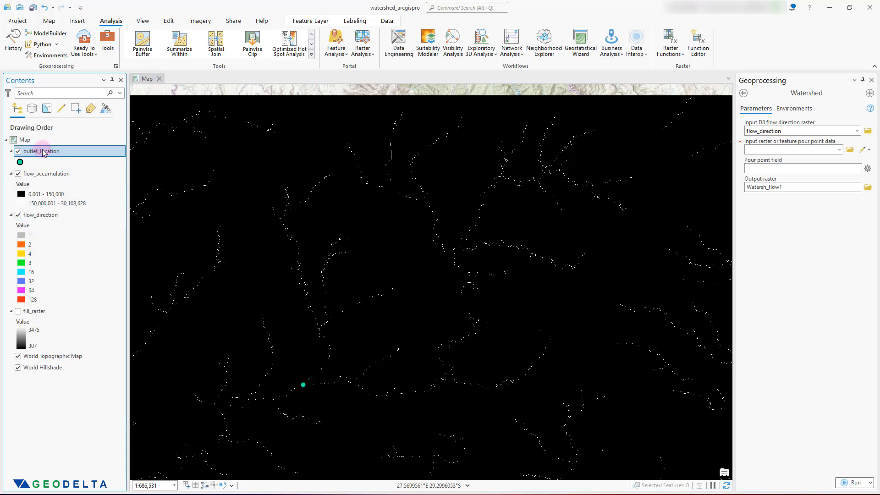
{"action": "left_click", "coordinate": [839, 150]}
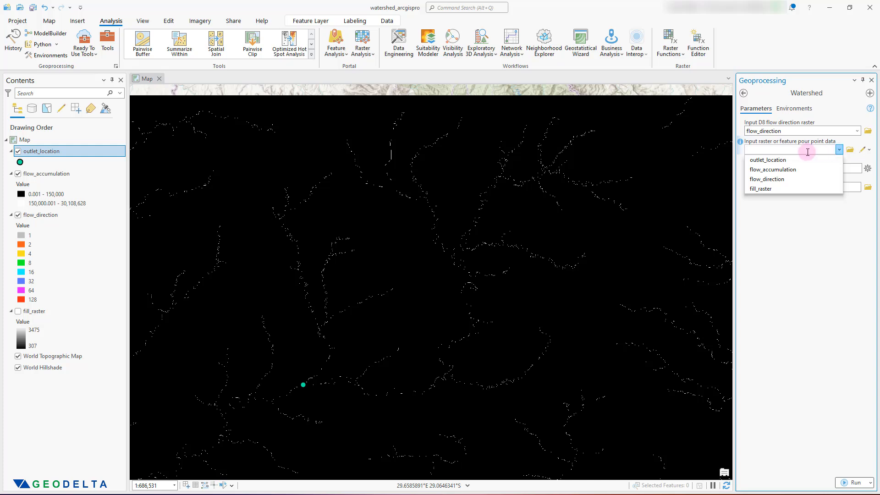
{"action": "left_click", "coordinate": [789, 160]}
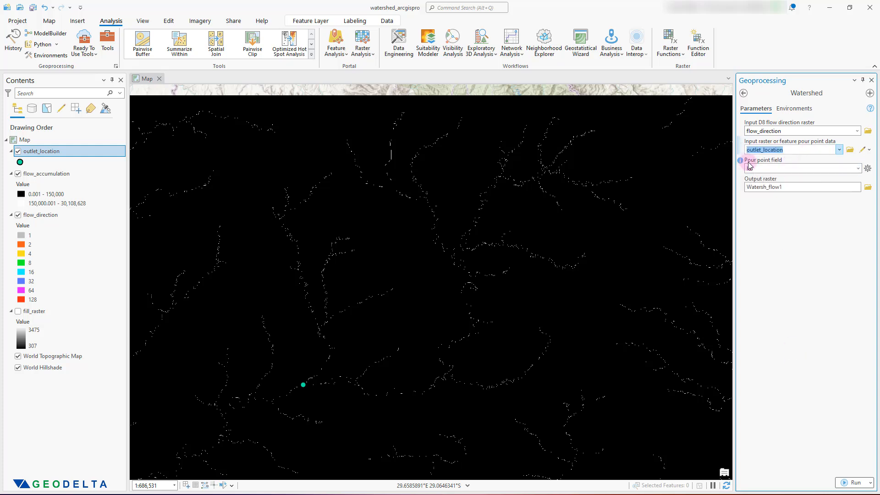
{"action": "left_click", "coordinate": [780, 169]}
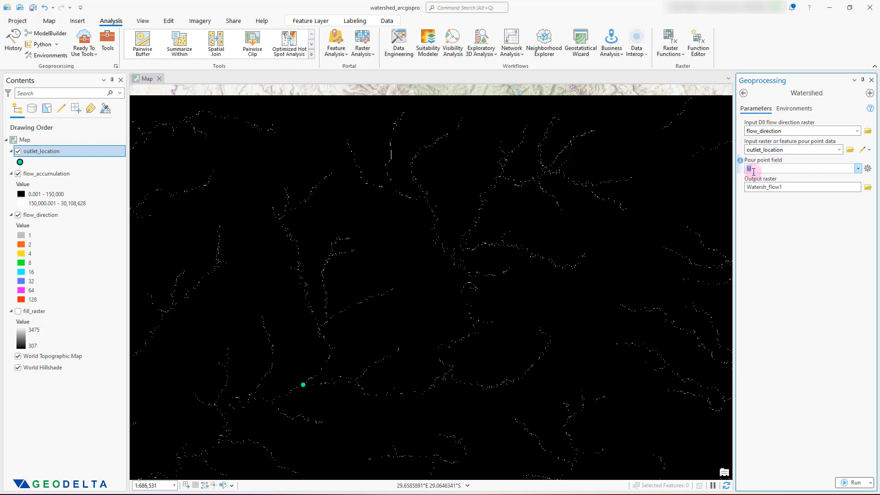
Name the Watershed tool's output raster watershed1 in the watershed_arcgispro geodatabase
{"action": "left_click", "coordinate": [808, 187]}
{"action": "left_click", "coordinate": [828, 191]}
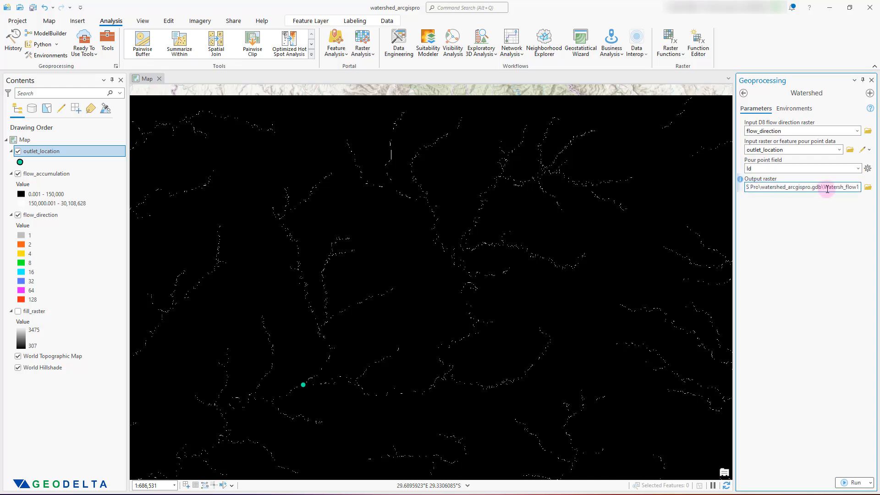
{"action": "left_click_drag", "start_coordinate": [825, 188], "coordinate": [859, 188]}
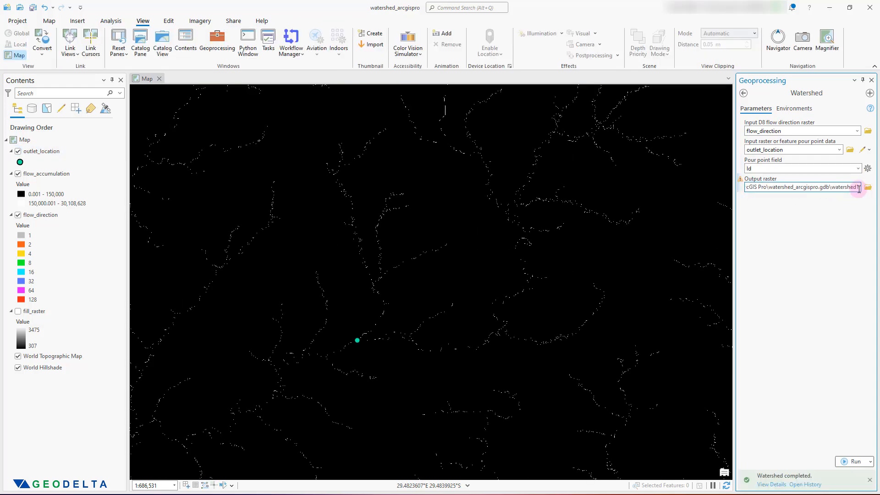
{"action": "left_click", "coordinate": [813, 210]}
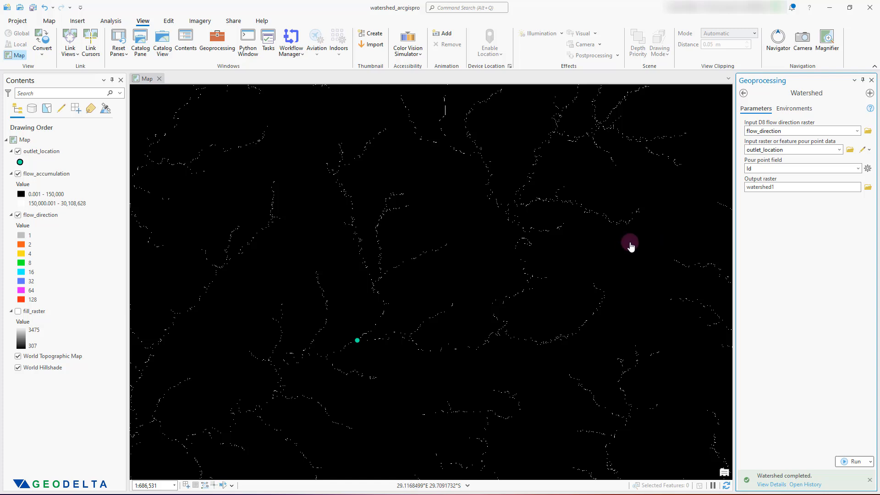
Set the processing extent to the flow_direction layer, run the Watershed tool, and close the Geoprocessing pane
{"action": "left_click", "coordinate": [800, 111]}
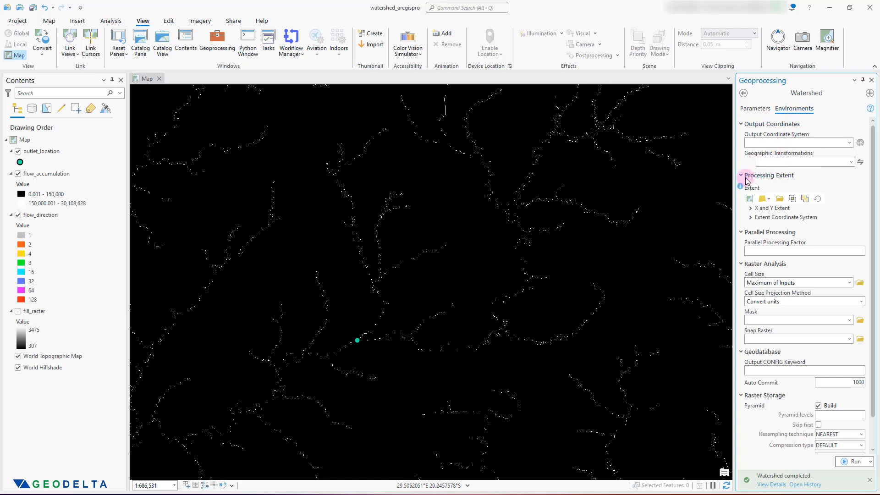
{"action": "left_click", "coordinate": [770, 200]}
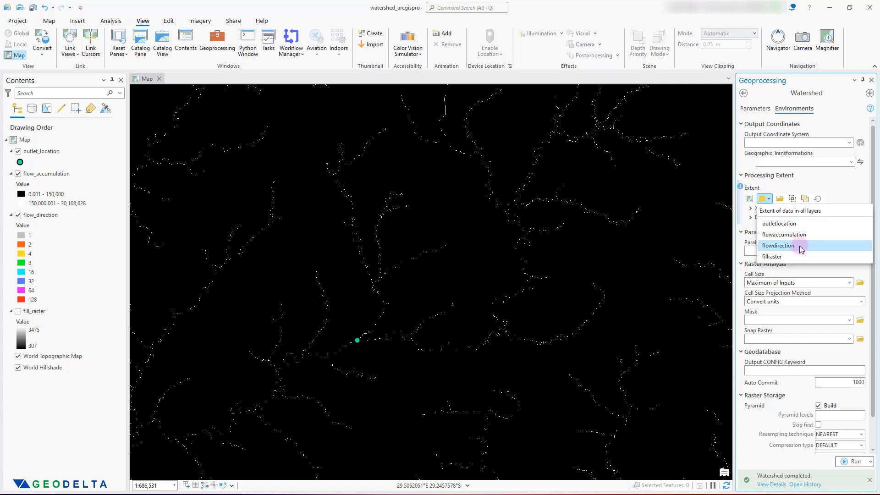
{"action": "left_click", "coordinate": [778, 245]}
{"action": "scroll", "coordinate": [379, 301], "scroll_direction": "down", "scroll_amount": 2}
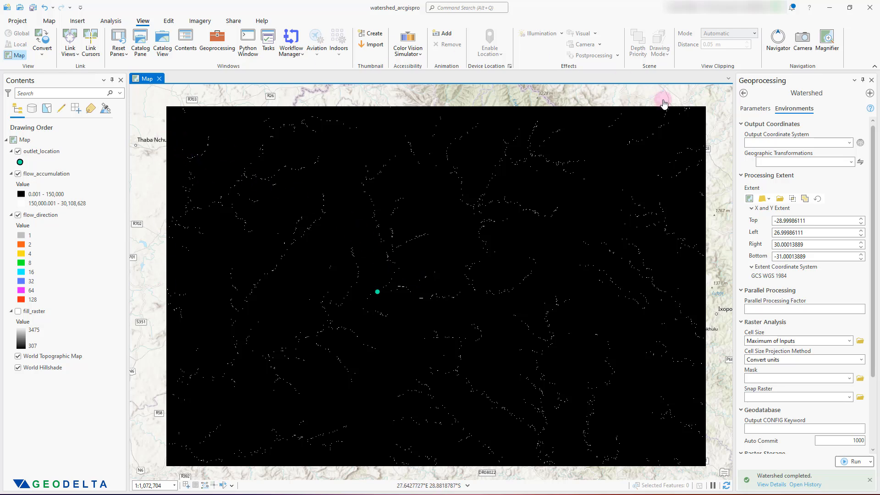
{"action": "left_click_drag", "start_coordinate": [582, 385], "coordinate": [576, 369]}
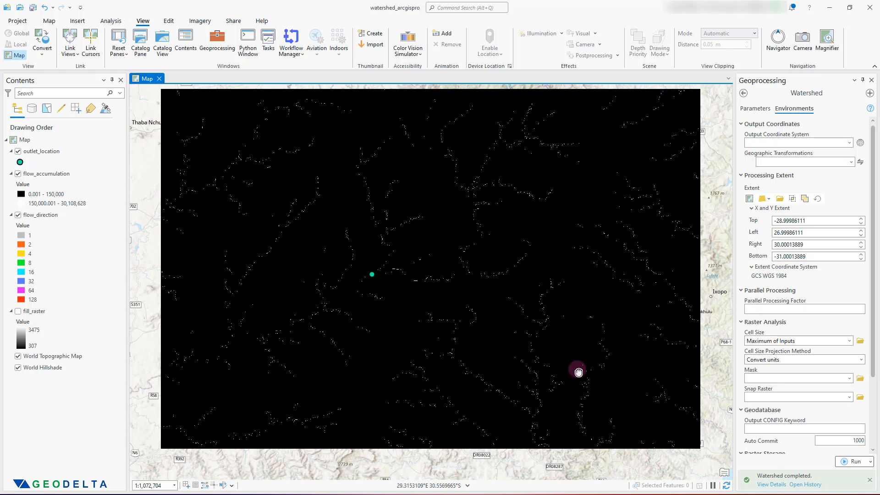
{"action": "left_click_drag", "start_coordinate": [444, 298], "coordinate": [444, 310]}
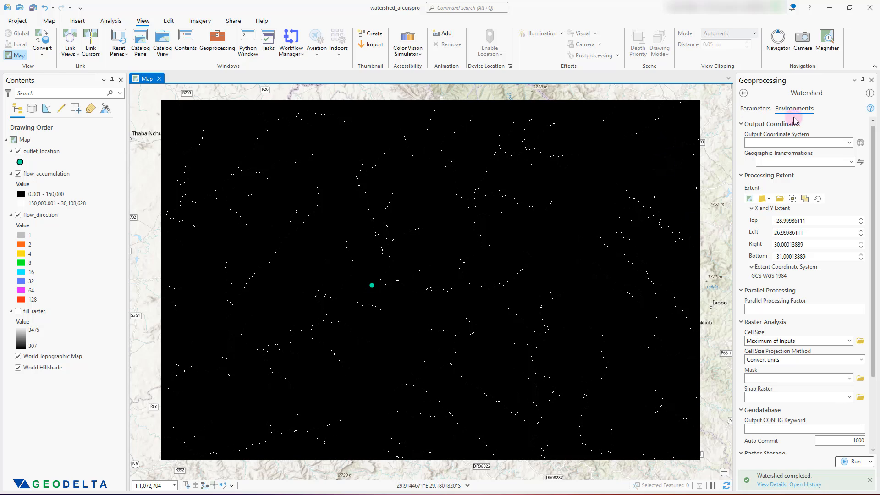
{"action": "left_click", "coordinate": [850, 462]}
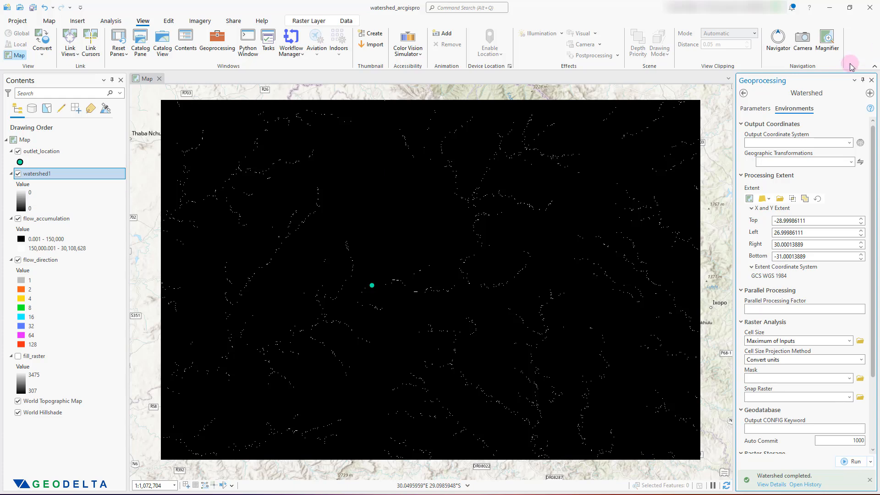
{"action": "left_click", "coordinate": [871, 81]}
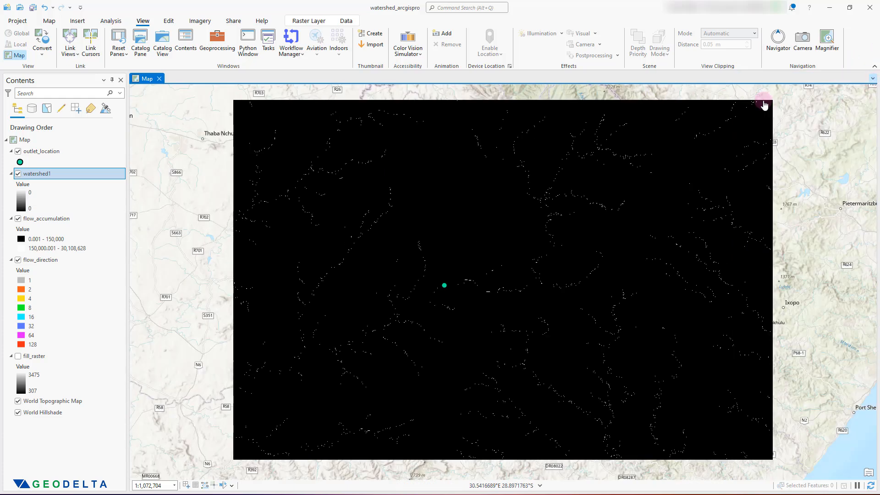
Symbolize the watershed1 raster by unique values and change its single value's color to bright pink
{"action": "right_click", "coordinate": [87, 175]}
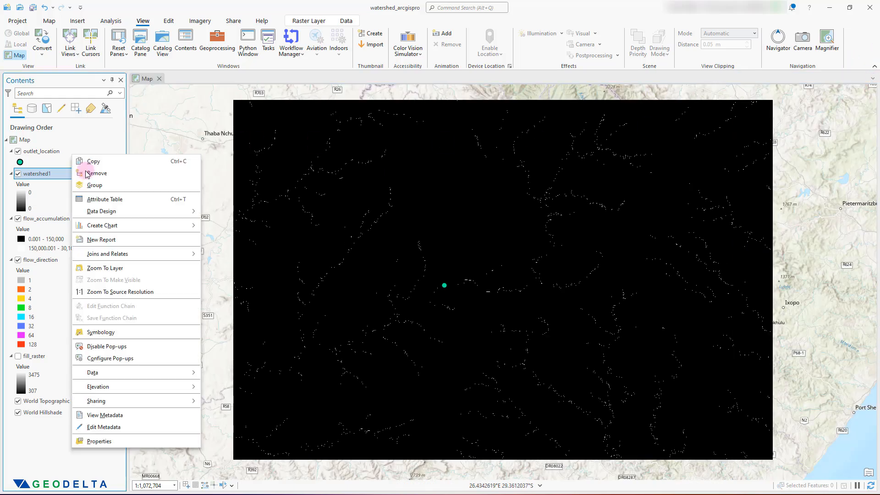
{"action": "left_click", "coordinate": [120, 332]}
{"action": "left_click", "coordinate": [871, 126]}
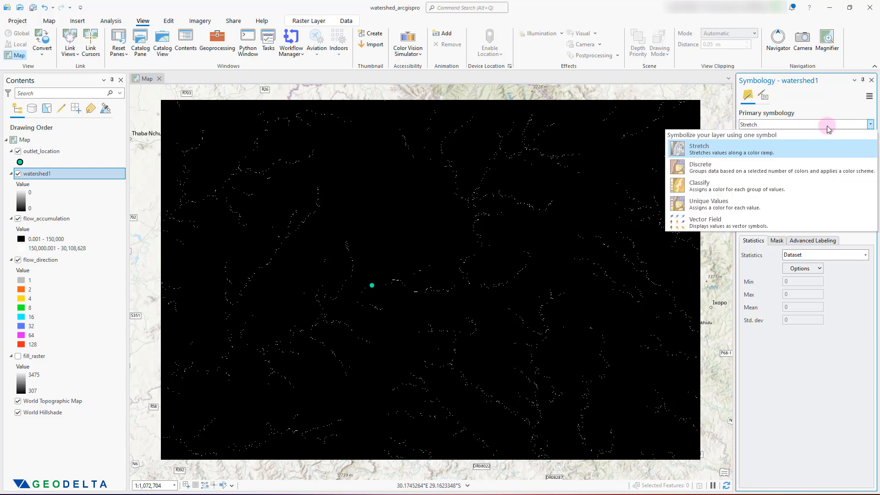
{"action": "left_click", "coordinate": [708, 208]}
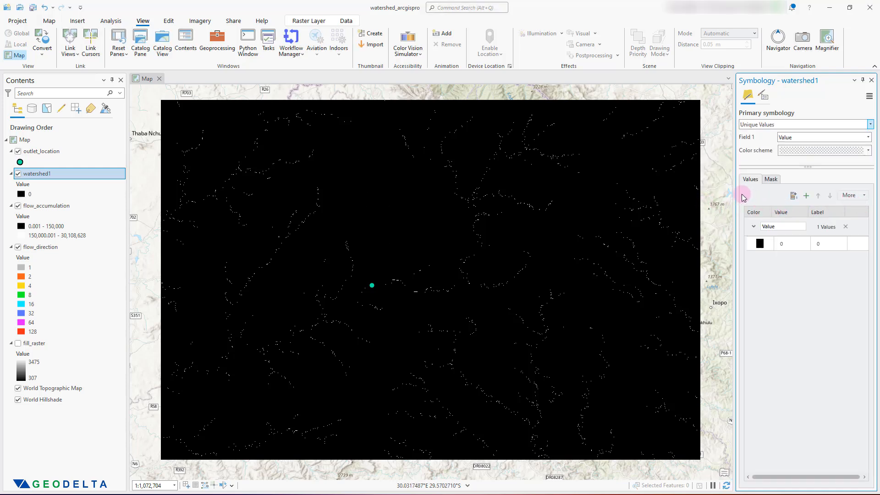
{"action": "left_click", "coordinate": [761, 246]}
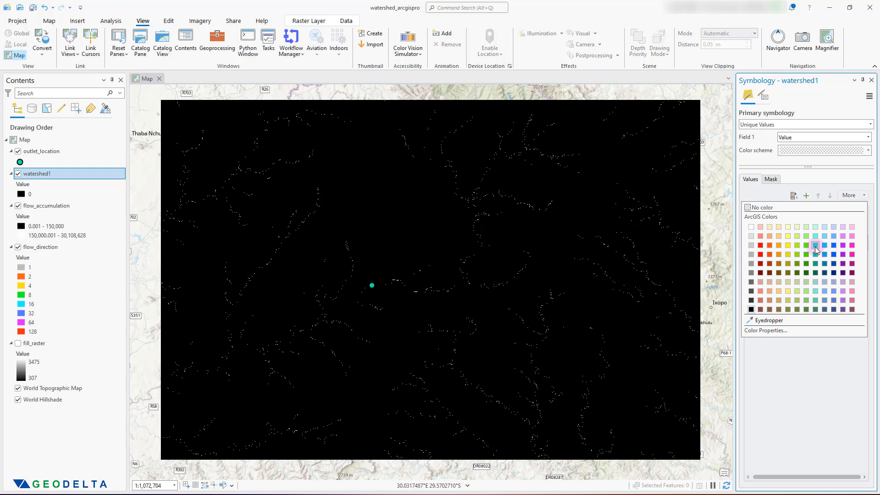
{"action": "left_click", "coordinate": [852, 246]}
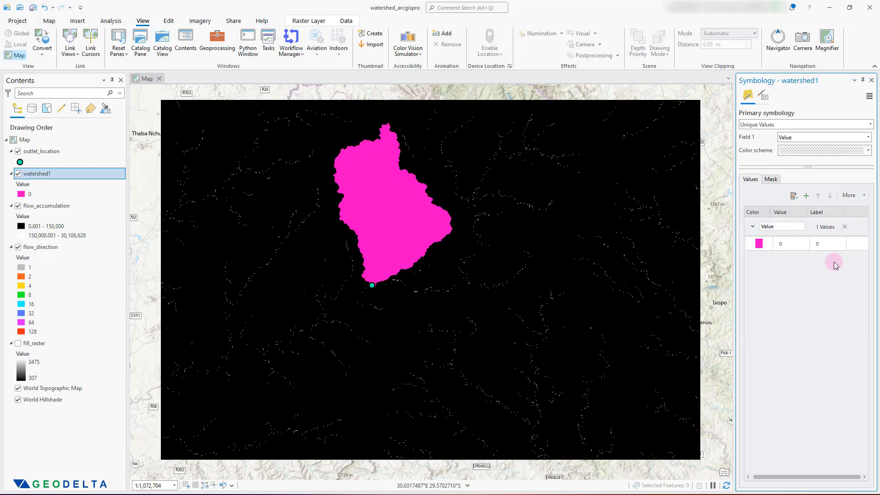
{"action": "left_click", "coordinate": [870, 81]}
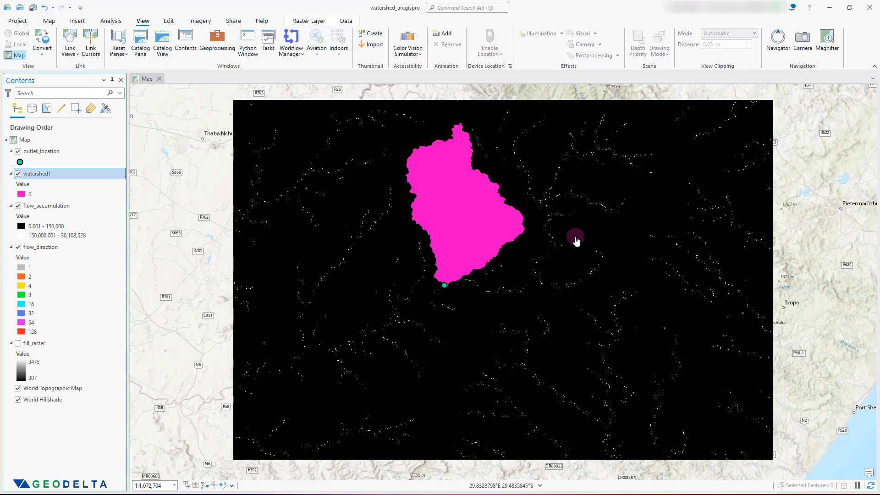
Set the watershed1 layer's transparency to 59.8% so the streams beneath show through
{"action": "scroll", "coordinate": [479, 245], "scroll_direction": "up", "scroll_amount": 2}
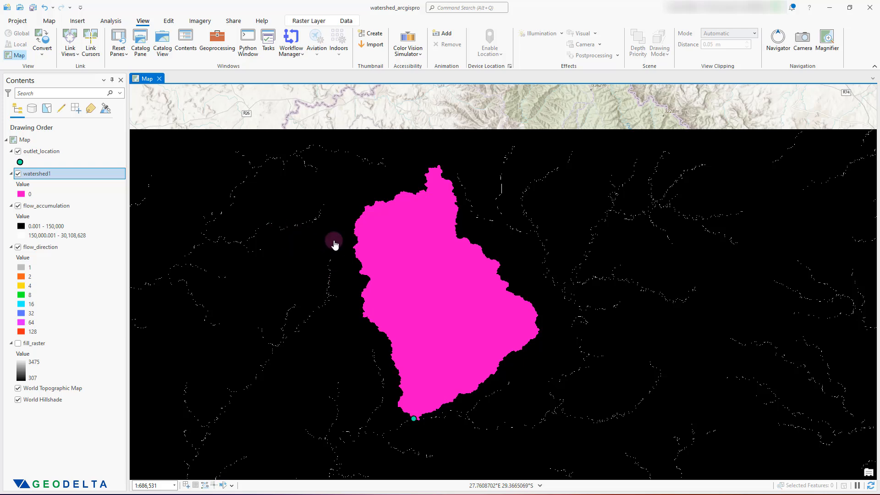
{"action": "left_click_drag", "start_coordinate": [437, 311], "coordinate": [438, 310]}
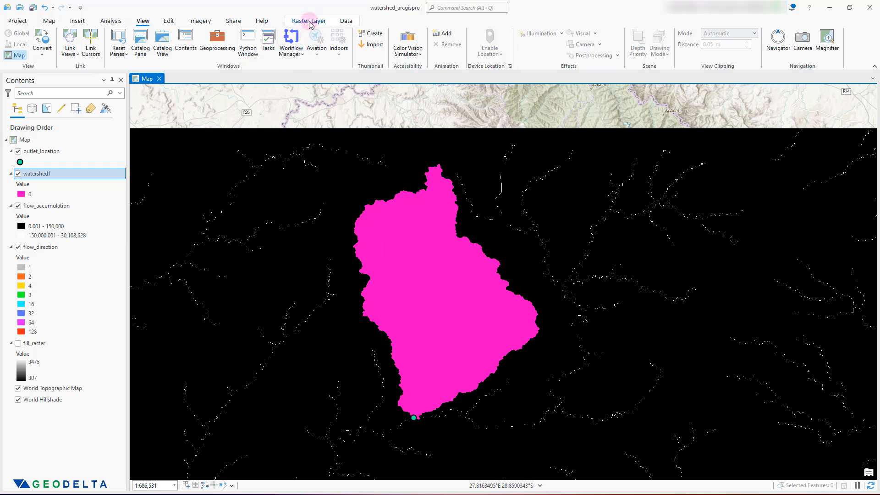
{"action": "left_click", "coordinate": [309, 21]}
{"action": "left_click", "coordinate": [195, 33]}
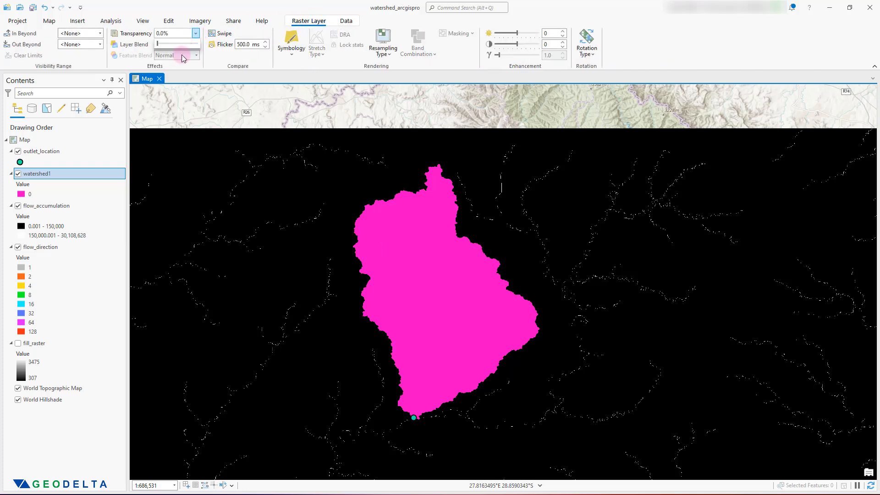
{"action": "left_click_drag", "start_coordinate": [159, 47], "coordinate": [184, 51]}
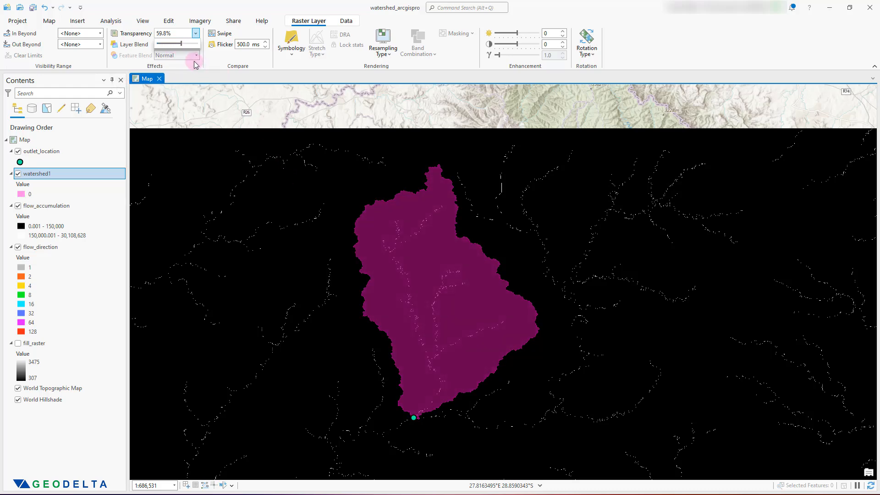
Examine the watershed's boundary at the outlet point and the stream network inside it up to the upper tributaries
{"action": "scroll", "coordinate": [440, 403], "scroll_direction": "up", "scroll_amount": 5}
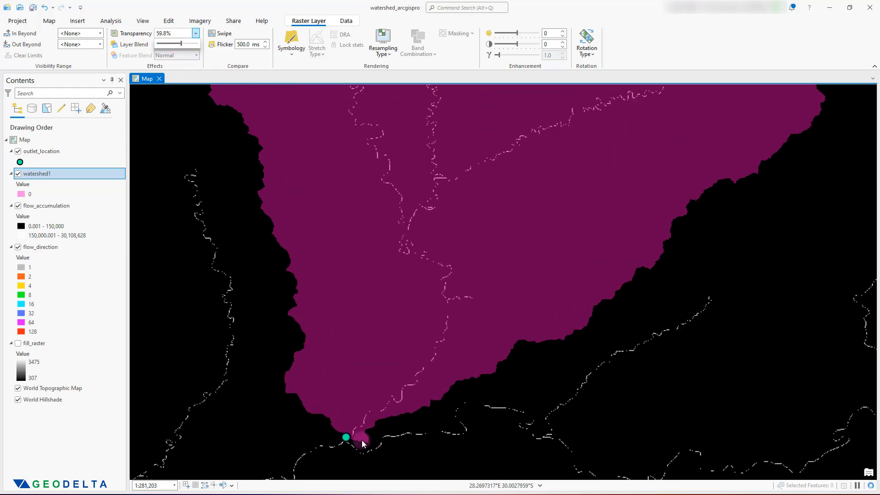
{"action": "scroll", "coordinate": [352, 440], "scroll_direction": "down", "scroll_amount": 5}
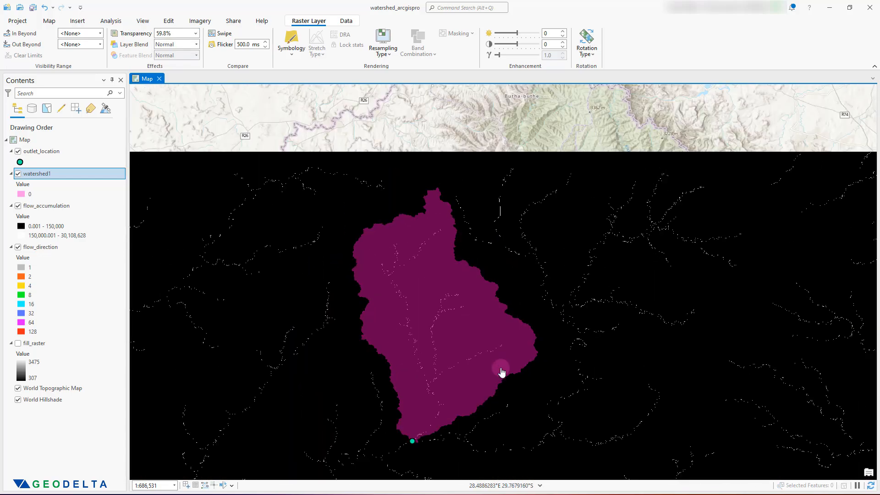
{"action": "left_click_drag", "start_coordinate": [426, 394], "coordinate": [392, 348]}
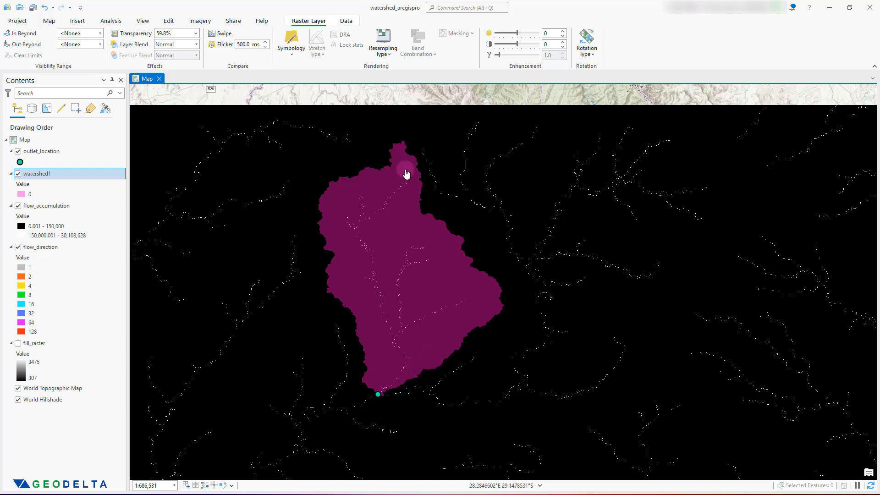
{"action": "scroll", "coordinate": [408, 245], "scroll_direction": "up", "scroll_amount": 1}
{"action": "left_click_drag", "start_coordinate": [408, 245], "coordinate": [408, 258]}
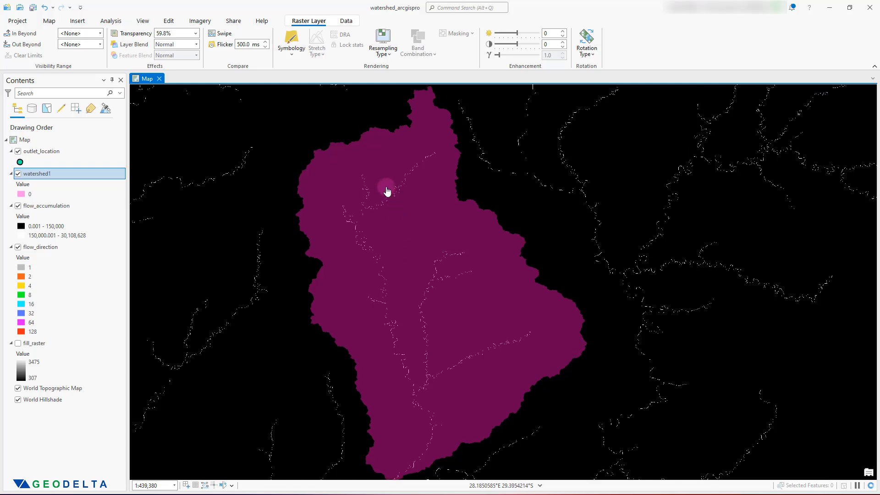
{"action": "scroll", "coordinate": [387, 195], "scroll_direction": "up", "scroll_amount": 2}
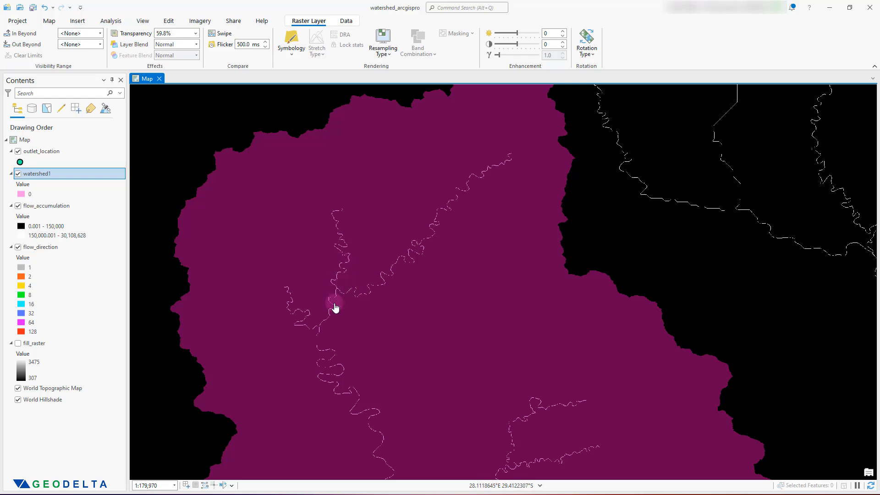
{"action": "scroll", "coordinate": [403, 330], "scroll_direction": "down", "scroll_amount": 1}
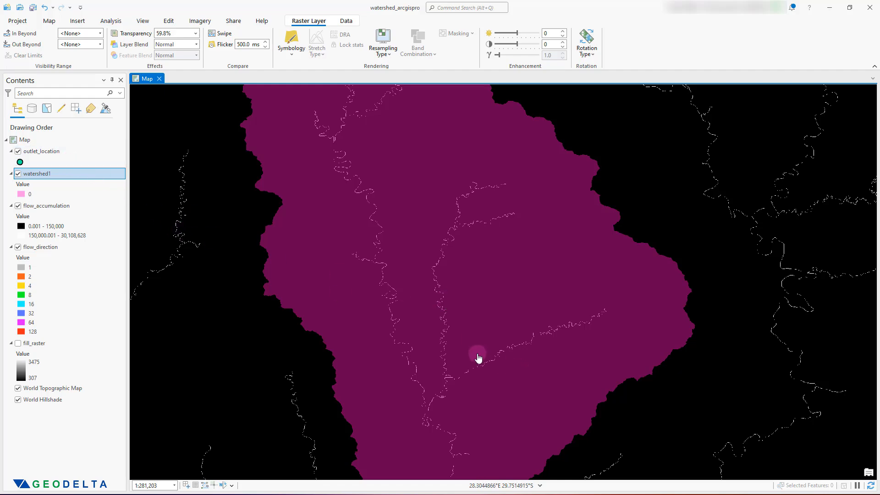
{"action": "scroll", "coordinate": [482, 369], "scroll_direction": "down", "scroll_amount": 2}
{"action": "left_click_drag", "start_coordinate": [421, 427], "coordinate": [418, 466]}
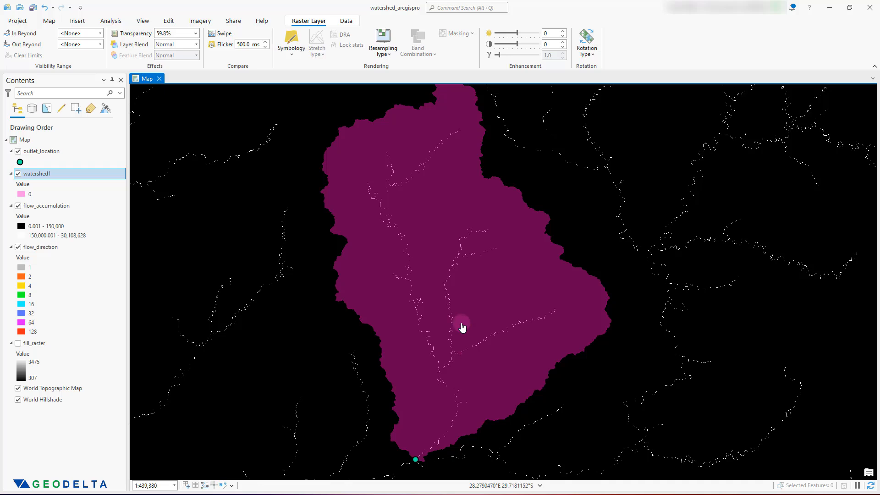
{"action": "left_click_drag", "start_coordinate": [468, 371], "coordinate": [435, 373]}
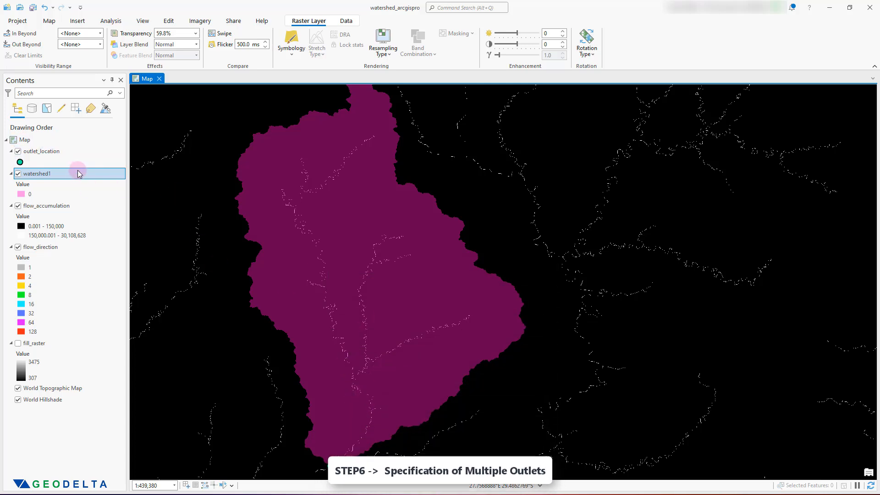
Start creating new point features with the outlet_location template
{"action": "left_click", "coordinate": [56, 152]}
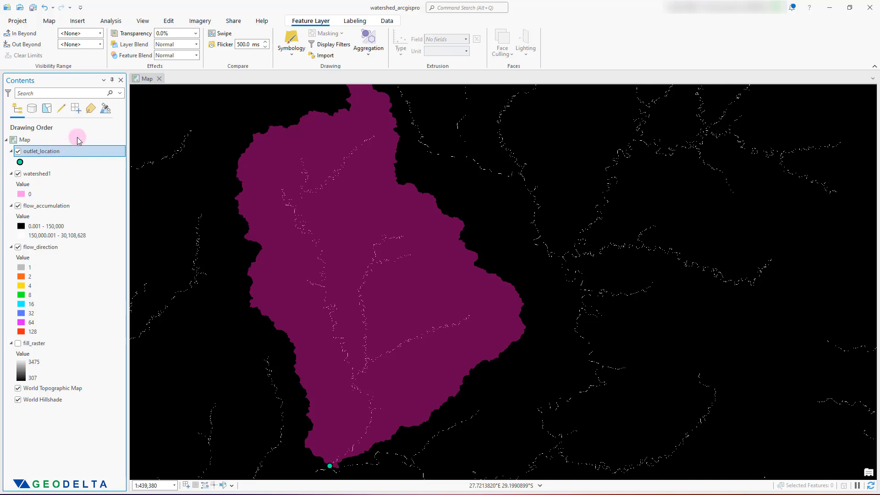
{"action": "left_click", "coordinate": [169, 22]}
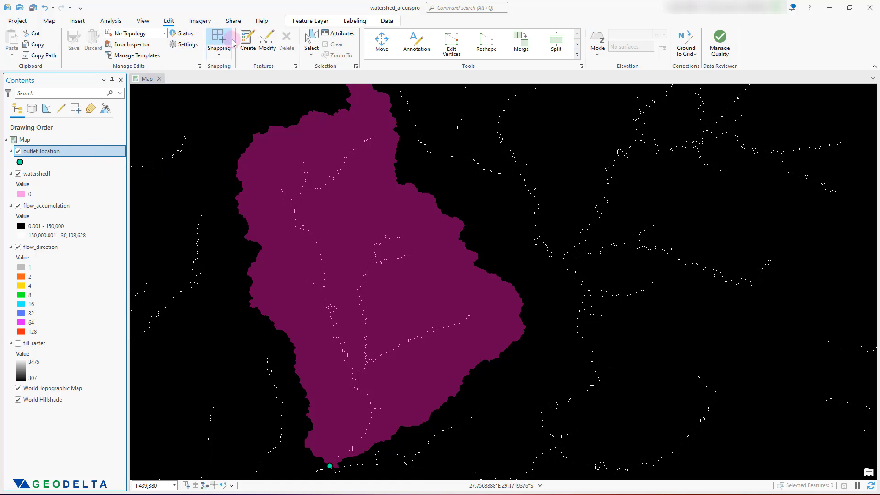
{"action": "left_click", "coordinate": [248, 41]}
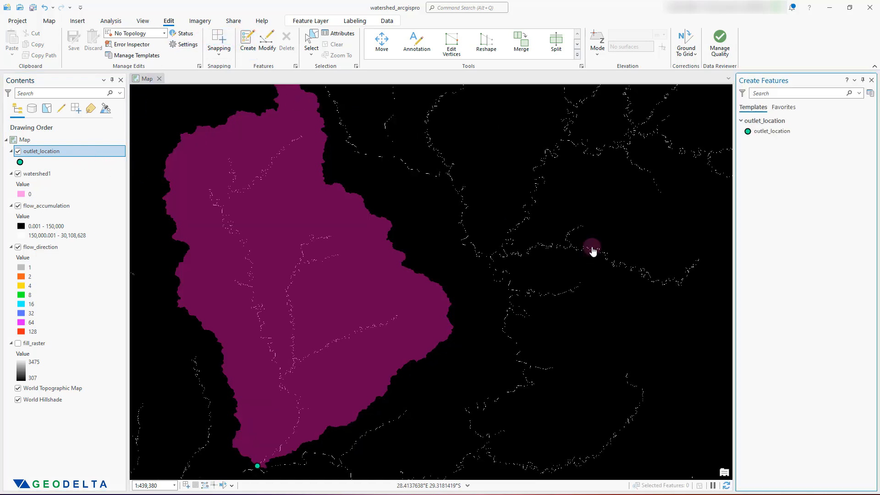
{"action": "left_click", "coordinate": [770, 132]}
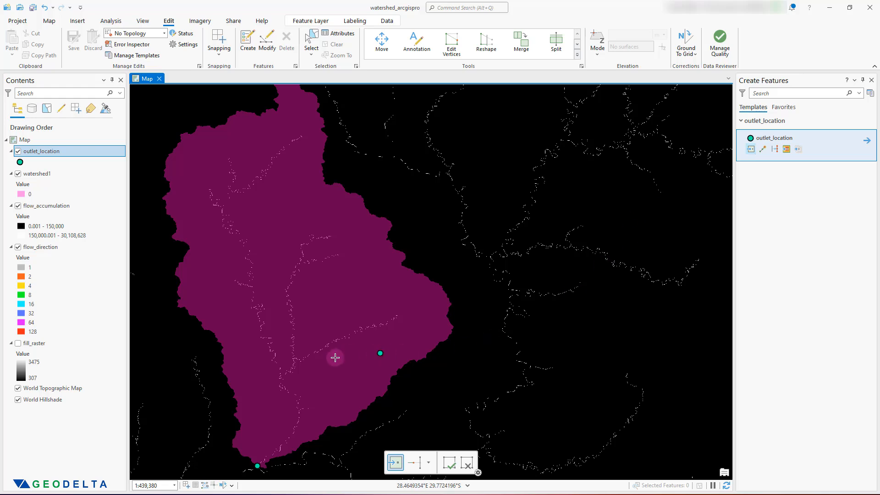
Place an outlet point on the long eastern tributary just upstream of its confluence with the central stream
{"action": "scroll", "coordinate": [298, 425], "scroll_direction": "up", "scroll_amount": 1}
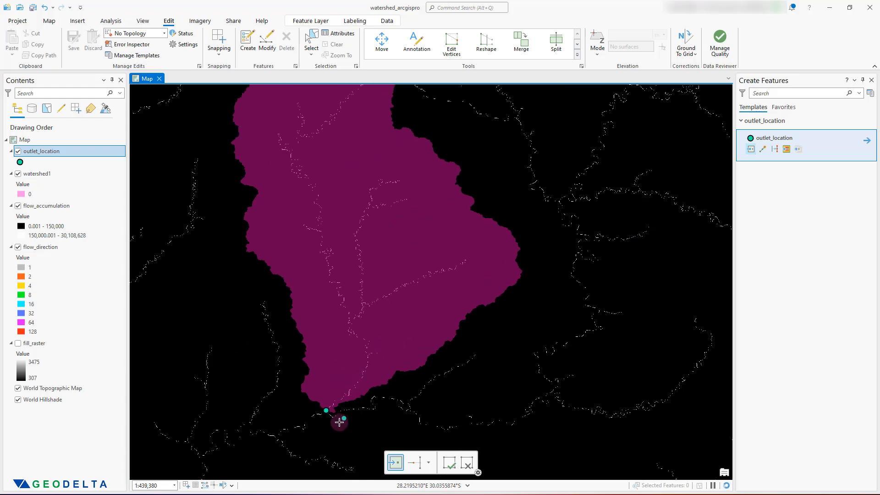
{"action": "scroll", "coordinate": [332, 417], "scroll_direction": "up", "scroll_amount": 1}
{"action": "scroll", "coordinate": [330, 416], "scroll_direction": "up", "scroll_amount": 2}
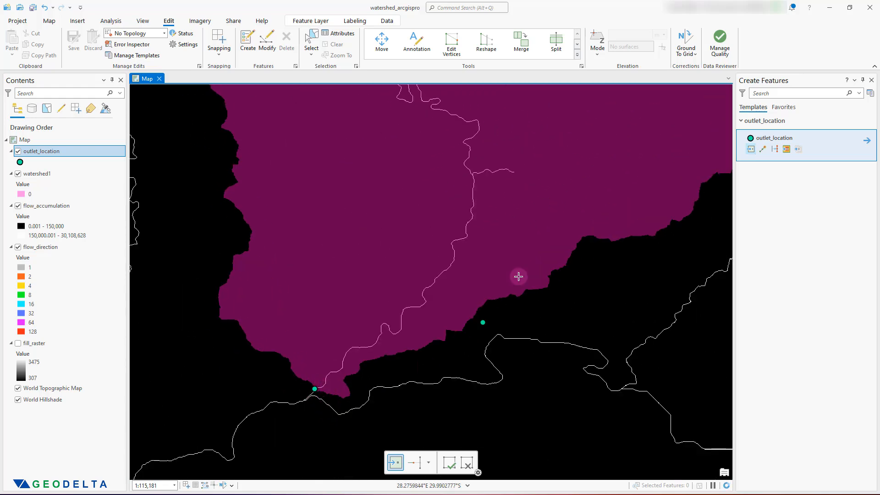
{"action": "left_click_drag", "start_coordinate": [535, 303], "coordinate": [454, 462]}
{"action": "scroll", "coordinate": [451, 446], "scroll_direction": "down", "scroll_amount": 1}
{"action": "left_click_drag", "start_coordinate": [438, 306], "coordinate": [443, 326]}
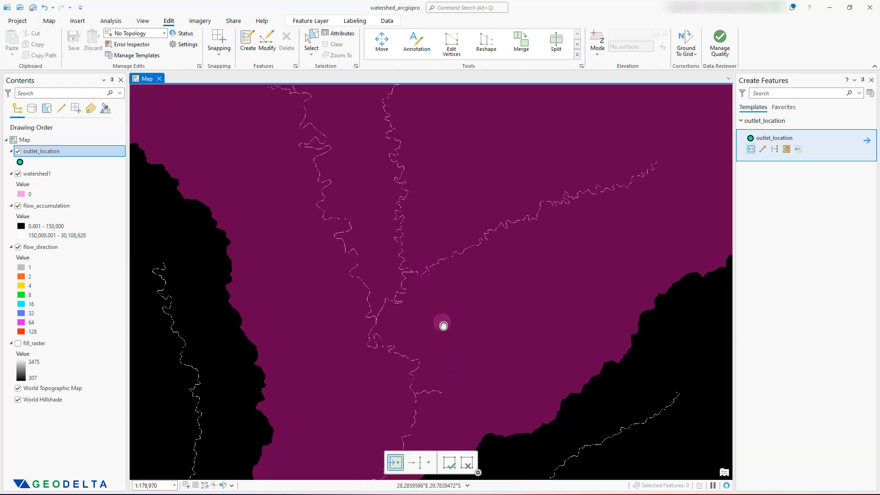
{"action": "scroll", "coordinate": [443, 326], "scroll_direction": "up", "scroll_amount": 4}
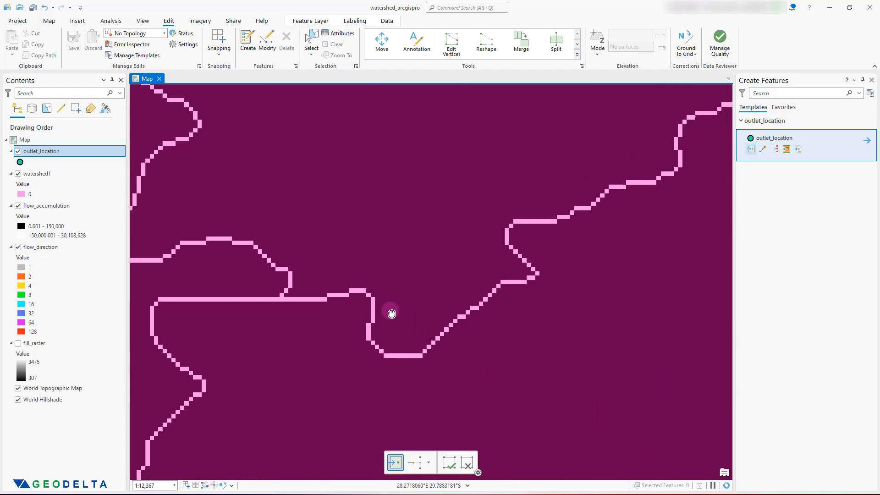
{"action": "left_click_drag", "start_coordinate": [392, 314], "coordinate": [408, 321]}
{"action": "left_click", "coordinate": [327, 302]}
{"action": "scroll", "coordinate": [321, 306], "scroll_direction": "up", "scroll_amount": 1}
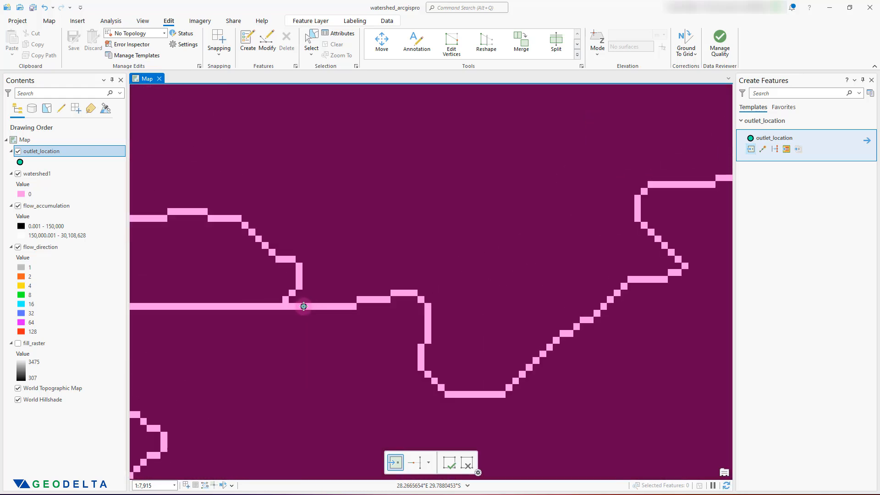
{"action": "left_click", "coordinate": [303, 306]}
Place an outlet point on each of the two short tributaries just upstream of their confluence at the central stream's head
{"action": "scroll", "coordinate": [304, 306], "scroll_direction": "down", "scroll_amount": 14}
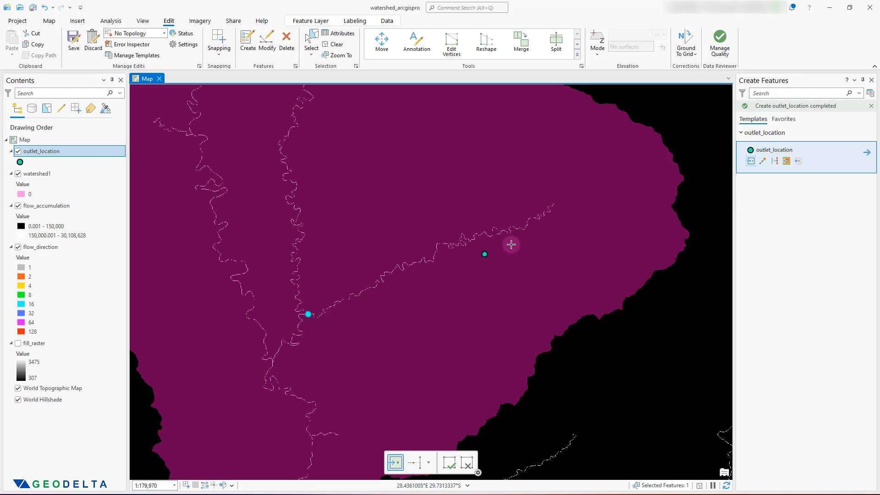
{"action": "scroll", "coordinate": [353, 283], "scroll_direction": "down", "scroll_amount": 5}
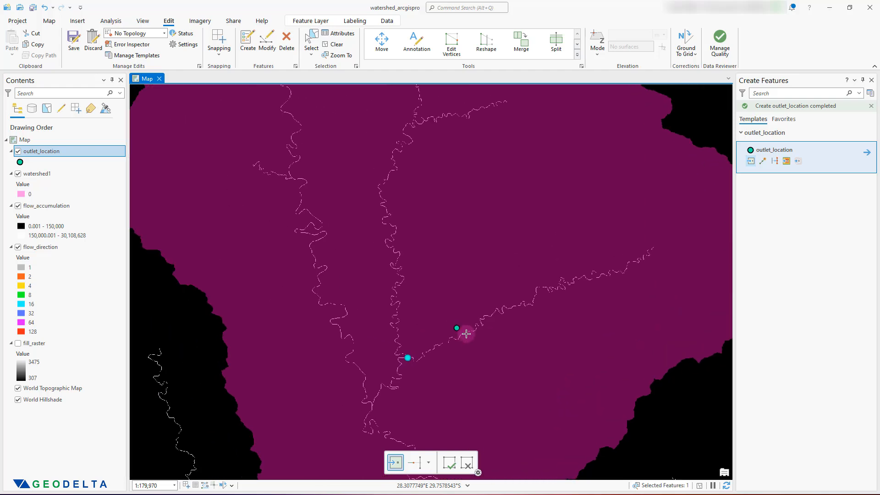
{"action": "scroll", "coordinate": [453, 307], "scroll_direction": "up", "scroll_amount": 4}
{"action": "scroll", "coordinate": [436, 288], "scroll_direction": "up", "scroll_amount": 8}
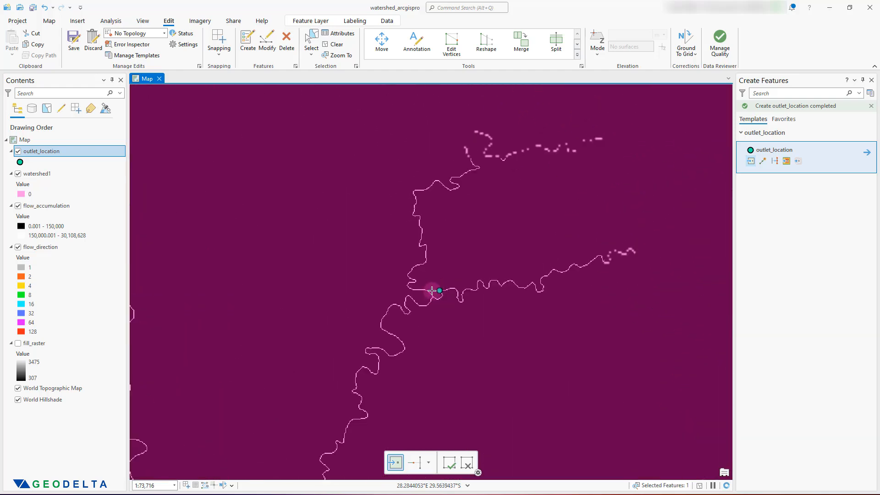
{"action": "scroll", "coordinate": [450, 310], "scroll_direction": "up", "scroll_amount": 1}
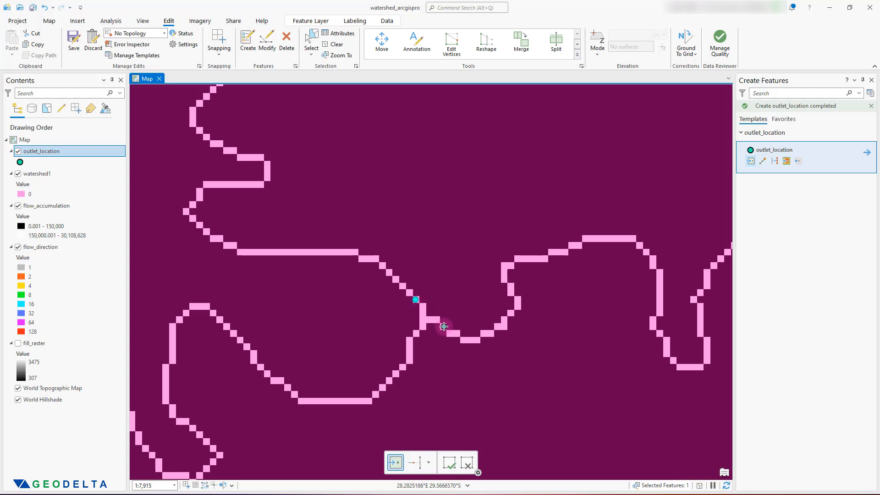
{"action": "scroll", "coordinate": [501, 328], "scroll_direction": "down", "scroll_amount": 6}
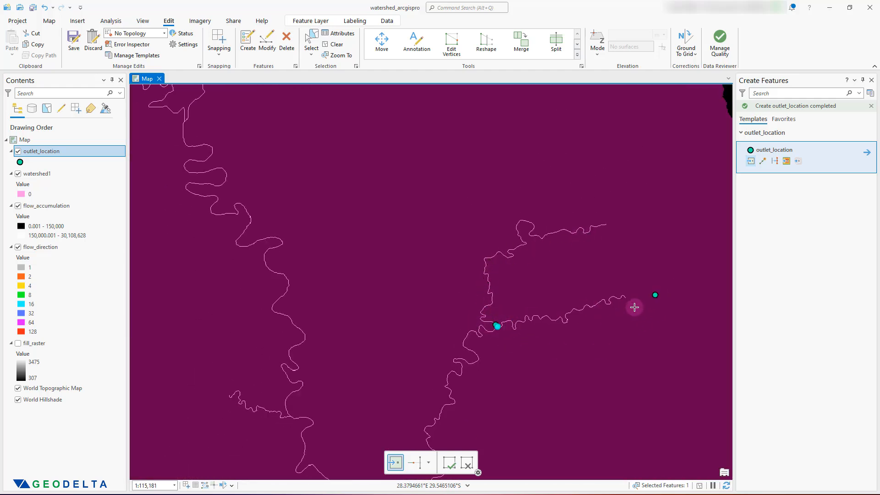
Place an outlet point on the central stream just upstream of its confluence with the long eastern tributary
{"action": "scroll", "coordinate": [477, 289], "scroll_direction": "down", "scroll_amount": 3}
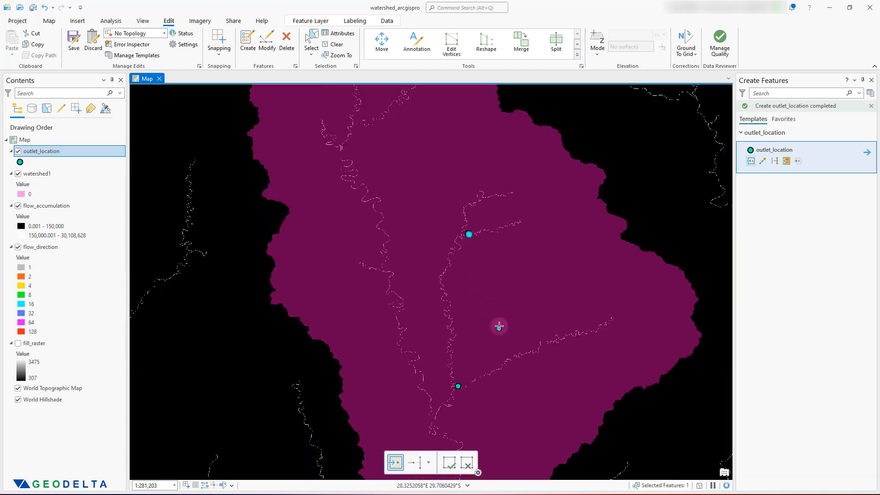
{"action": "scroll", "coordinate": [452, 365], "scroll_direction": "up", "scroll_amount": 2}
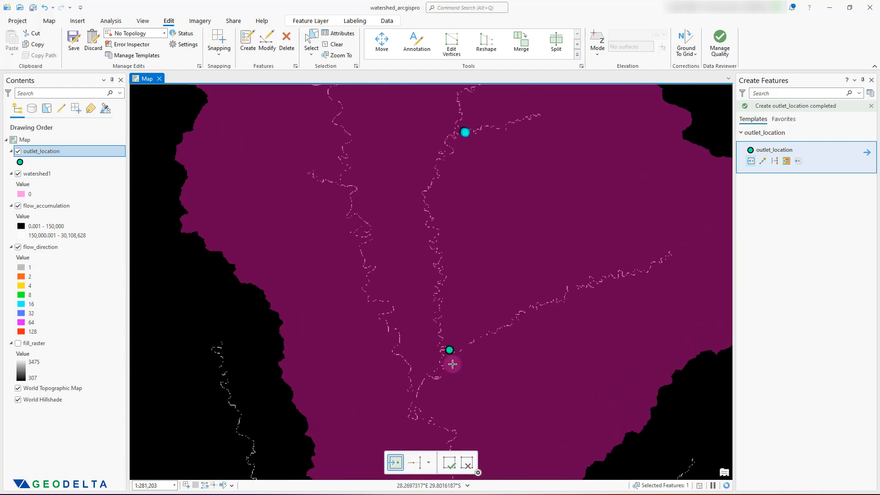
{"action": "scroll", "coordinate": [453, 365], "scroll_direction": "up", "scroll_amount": 4}
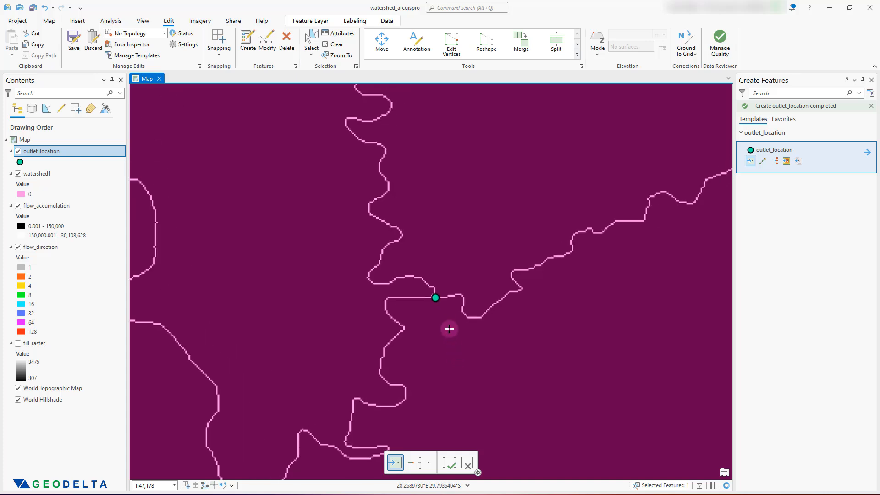
{"action": "scroll", "coordinate": [450, 329], "scroll_direction": "up", "scroll_amount": 3}
{"action": "left_click_drag", "start_coordinate": [444, 266], "coordinate": [444, 340]}
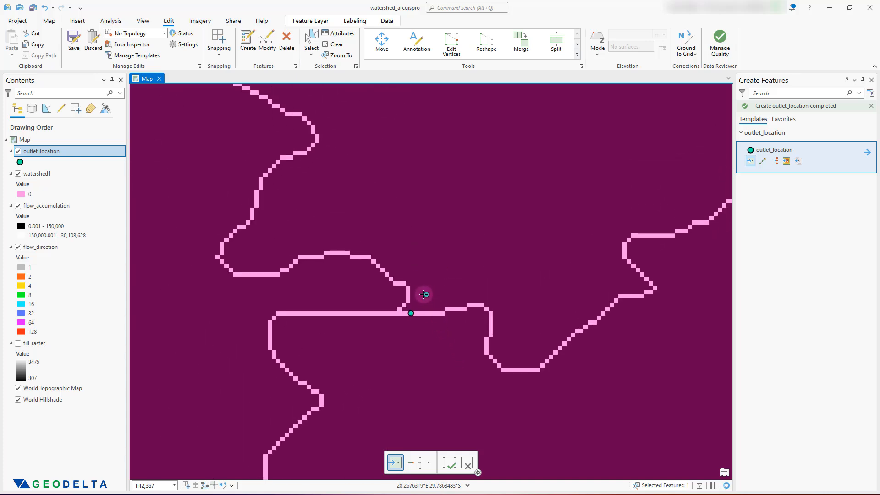
{"action": "scroll", "coordinate": [403, 301], "scroll_direction": "up", "scroll_amount": 2}
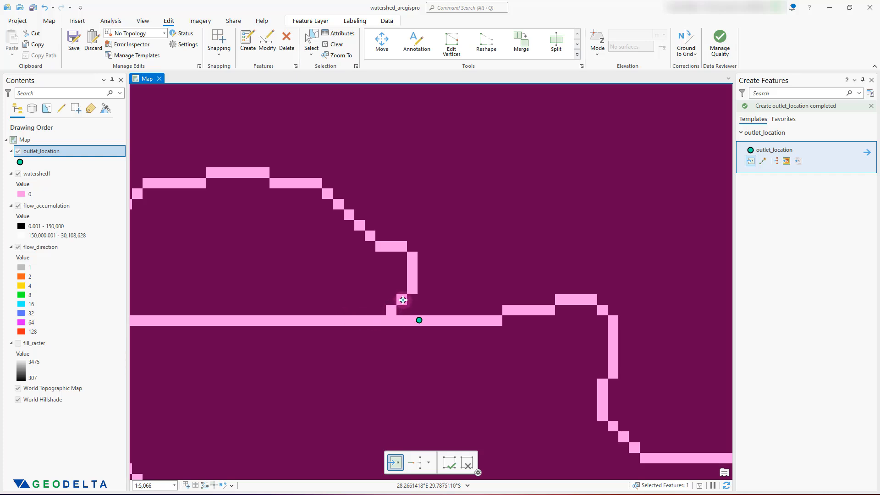
{"action": "left_click", "coordinate": [403, 300]}
Place an outlet point on the central stream just upstream of where it joins the western main stream
{"action": "scroll", "coordinate": [426, 301], "scroll_direction": "down", "scroll_amount": 5}
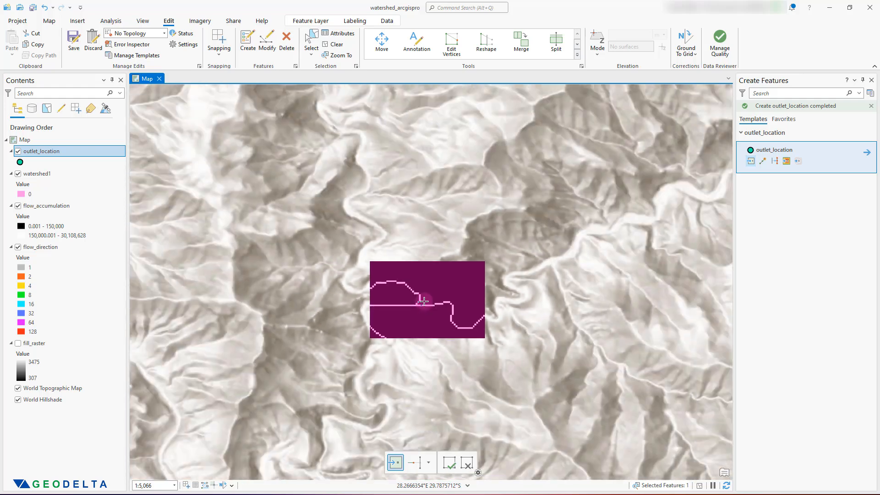
{"action": "scroll", "coordinate": [426, 301], "scroll_direction": "down", "scroll_amount": 3}
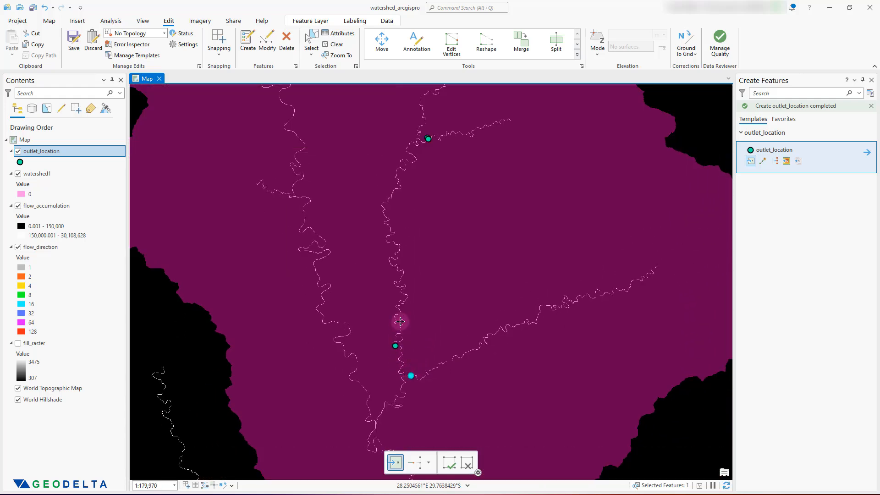
{"action": "left_click_drag", "start_coordinate": [415, 338], "coordinate": [421, 203]}
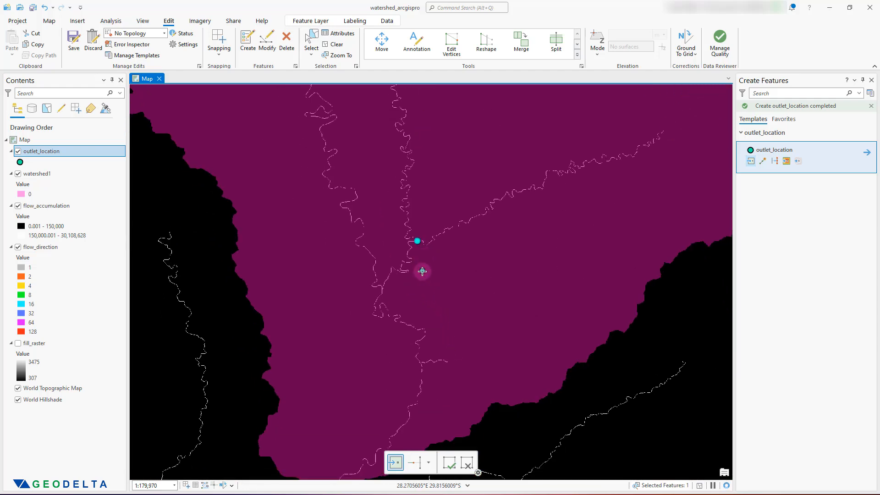
{"action": "scroll", "coordinate": [422, 271], "scroll_direction": "up", "scroll_amount": 6}
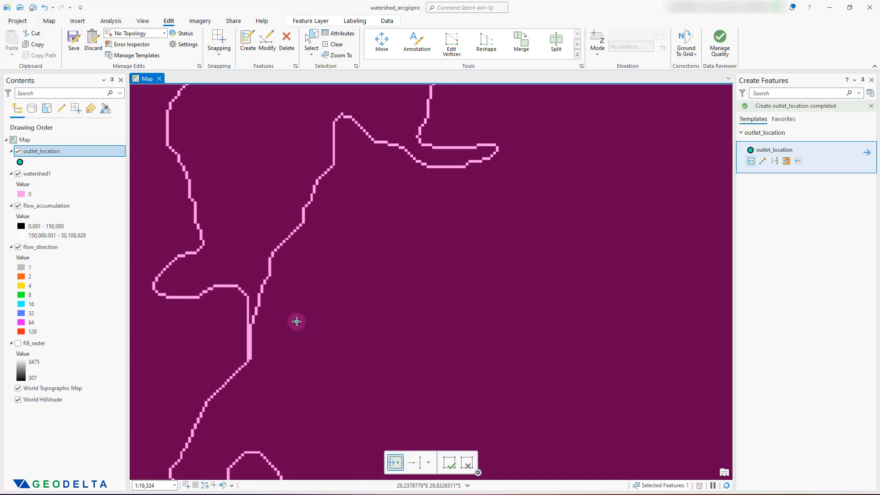
{"action": "left_click_drag", "start_coordinate": [297, 321], "coordinate": [339, 322]}
{"action": "scroll", "coordinate": [319, 320], "scroll_direction": "up", "scroll_amount": 4}
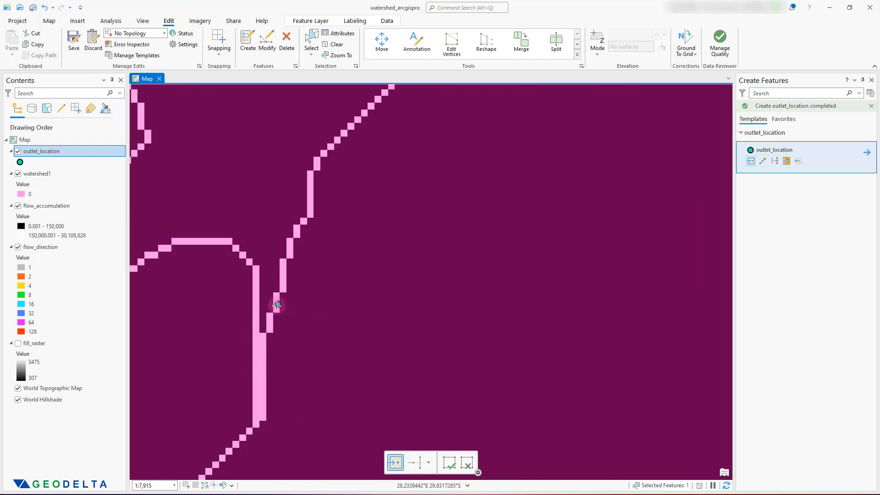
{"action": "scroll", "coordinate": [323, 309], "scroll_direction": "down", "scroll_amount": 18}
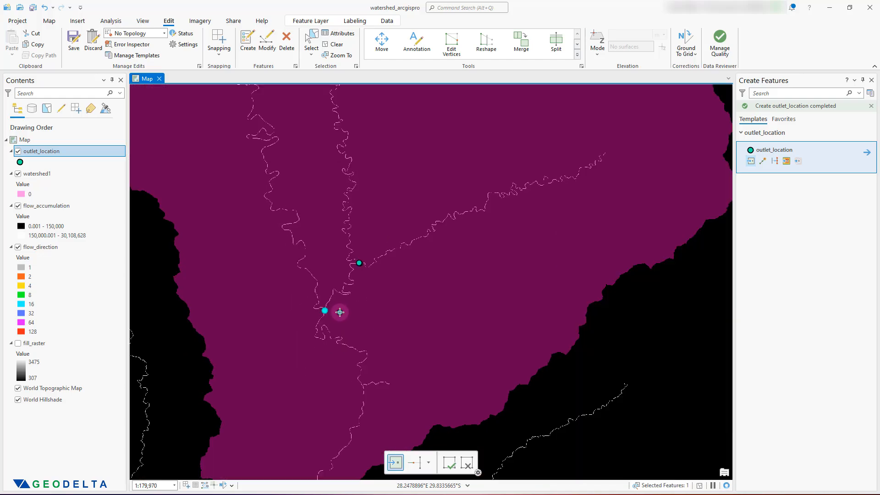
Place outlet points on both branches just upstream of the watershed's northernmost stream confluence
{"action": "left_click_drag", "start_coordinate": [329, 336], "coordinate": [289, 395]}
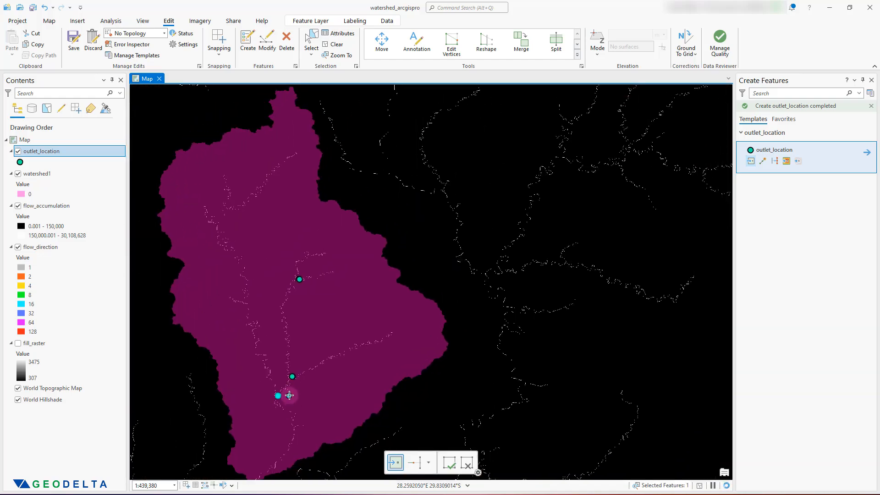
{"action": "left_click", "coordinate": [279, 395]}
{"action": "left_click_drag", "start_coordinate": [303, 307], "coordinate": [405, 367]}
{"action": "scroll", "coordinate": [358, 284], "scroll_direction": "up", "scroll_amount": 2}
{"action": "scroll", "coordinate": [351, 273], "scroll_direction": "up", "scroll_amount": 6}
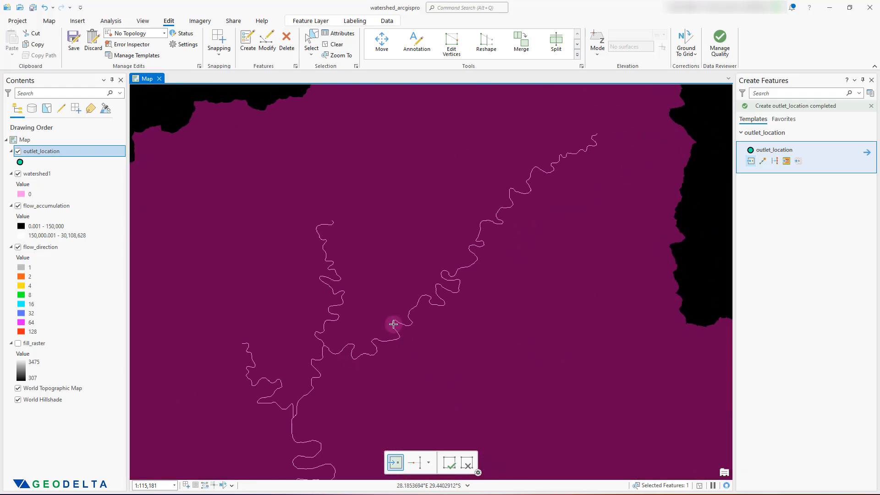
{"action": "scroll", "coordinate": [356, 381], "scroll_direction": "up", "scroll_amount": 8}
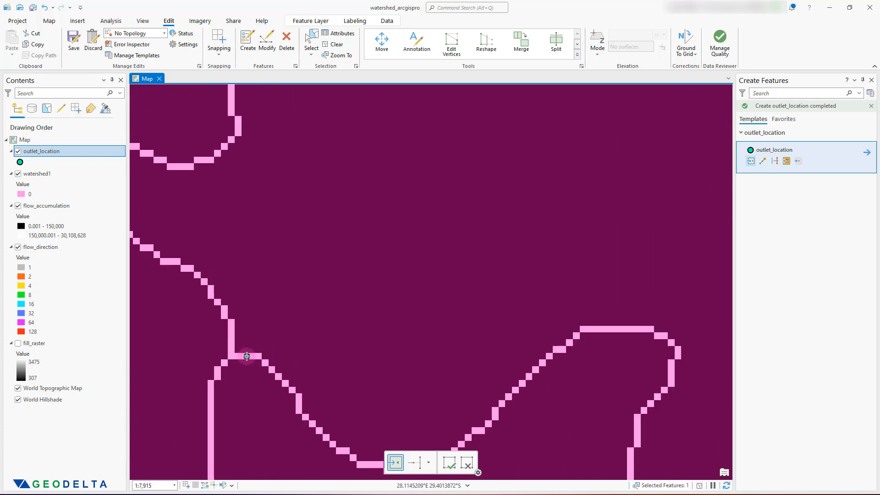
{"action": "scroll", "coordinate": [330, 354], "scroll_direction": "down", "scroll_amount": 8}
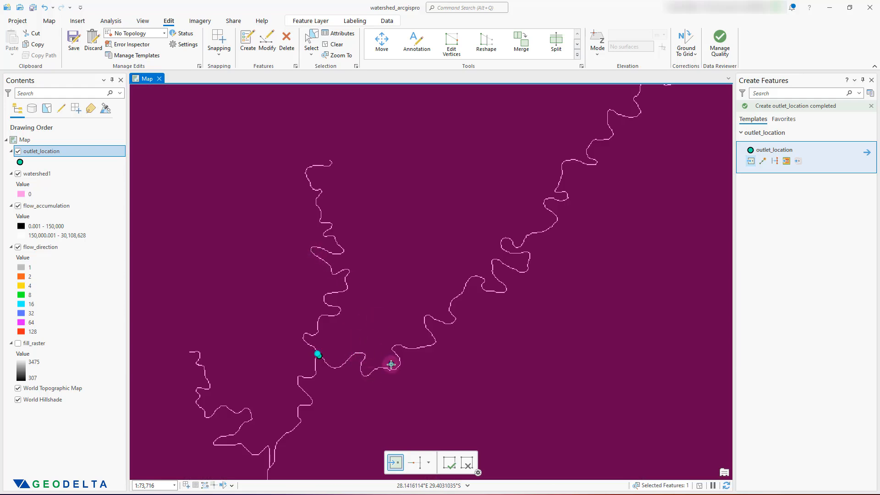
Place an outlet point on the short northwestern tributary just upstream of its confluence with the western main stream
{"action": "scroll", "coordinate": [369, 314], "scroll_direction": "down", "scroll_amount": 2}
{"action": "left_click_drag", "start_coordinate": [308, 394], "coordinate": [391, 248]}
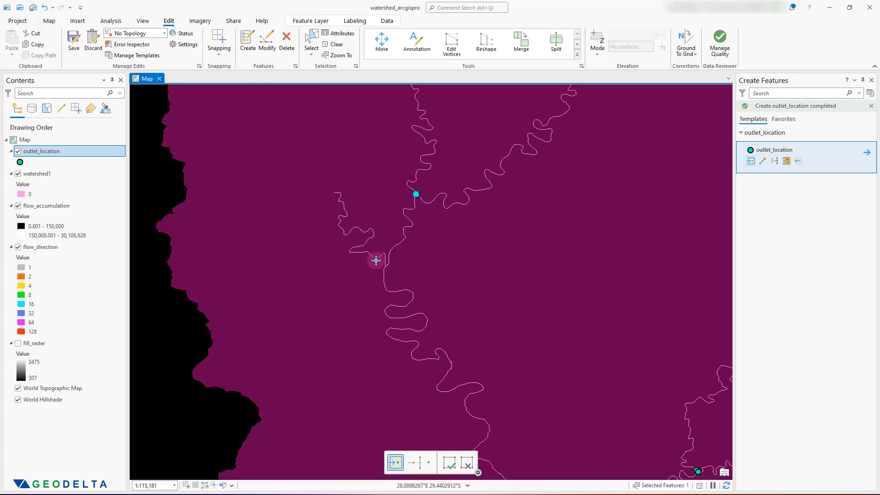
{"action": "scroll", "coordinate": [376, 260], "scroll_direction": "up", "scroll_amount": 11}
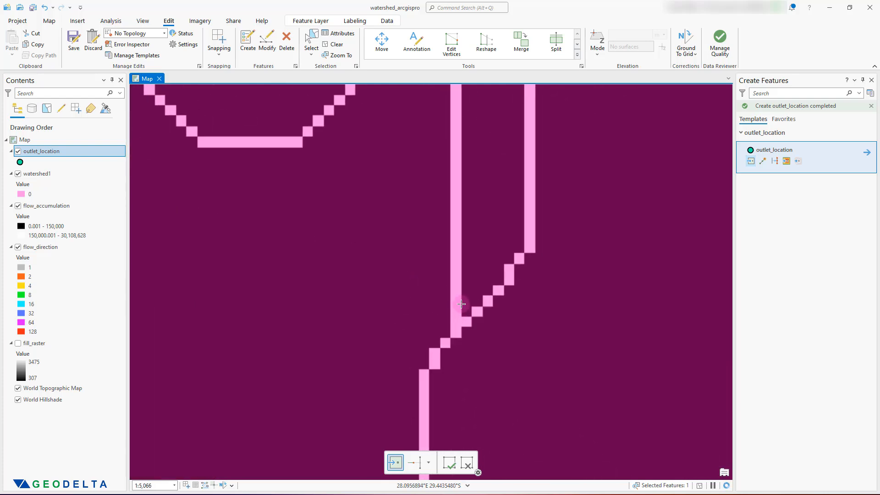
{"action": "scroll", "coordinate": [481, 357], "scroll_direction": "down", "scroll_amount": 10}
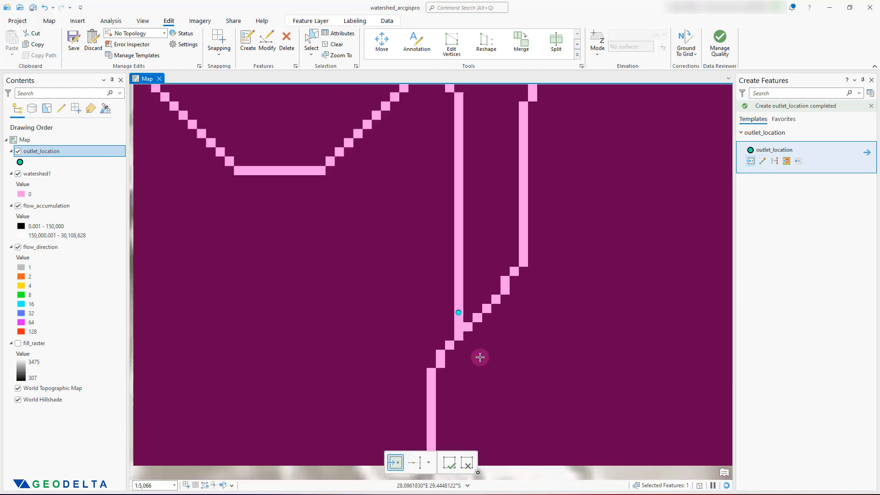
Check the outlet points placed at the stream confluences and review their distribution over the whole watershed
{"action": "scroll", "coordinate": [346, 275], "scroll_direction": "up", "scroll_amount": 4}
{"action": "scroll", "coordinate": [398, 317], "scroll_direction": "down", "scroll_amount": 5}
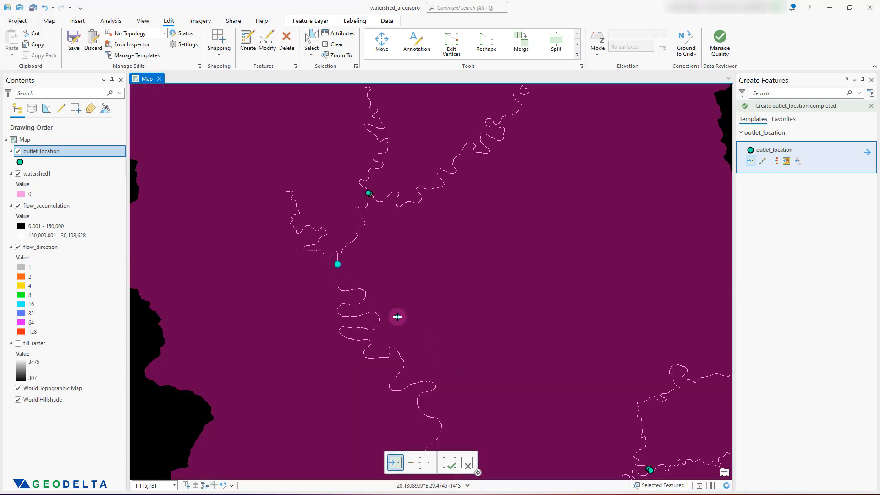
{"action": "scroll", "coordinate": [328, 268], "scroll_direction": "up", "scroll_amount": 10}
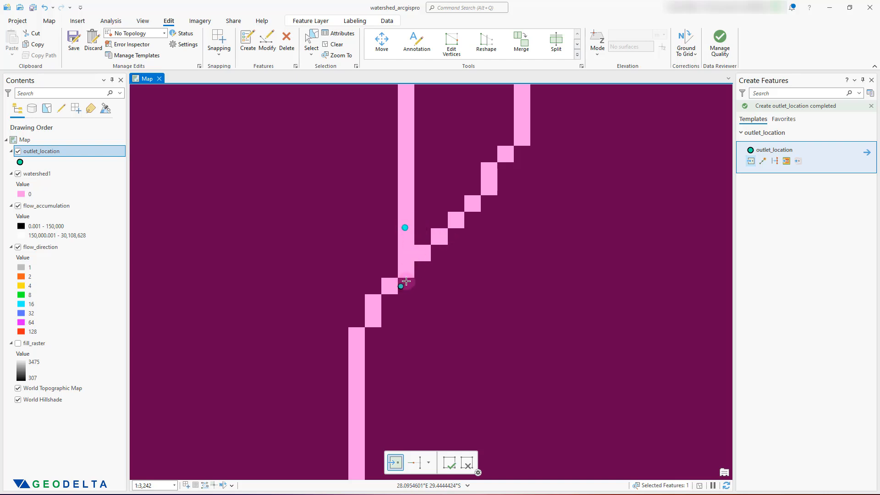
{"action": "scroll", "coordinate": [415, 236], "scroll_direction": "down", "scroll_amount": 5}
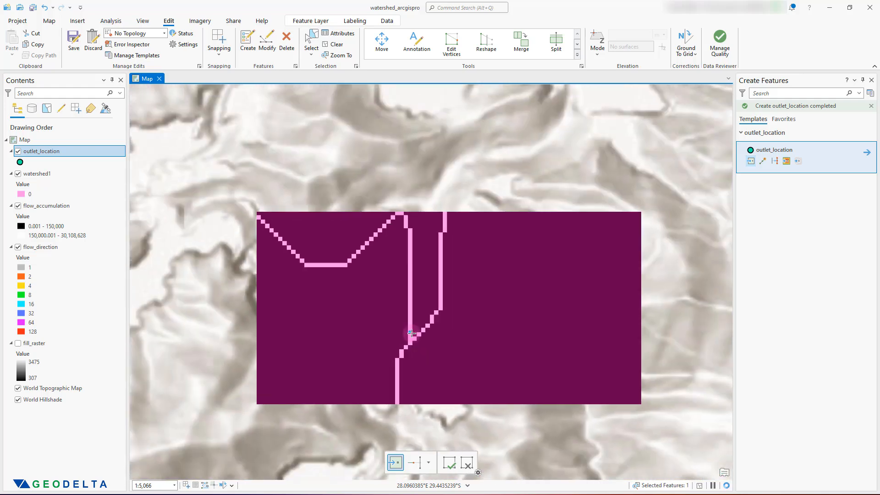
{"action": "scroll", "coordinate": [410, 334], "scroll_direction": "down", "scroll_amount": 3}
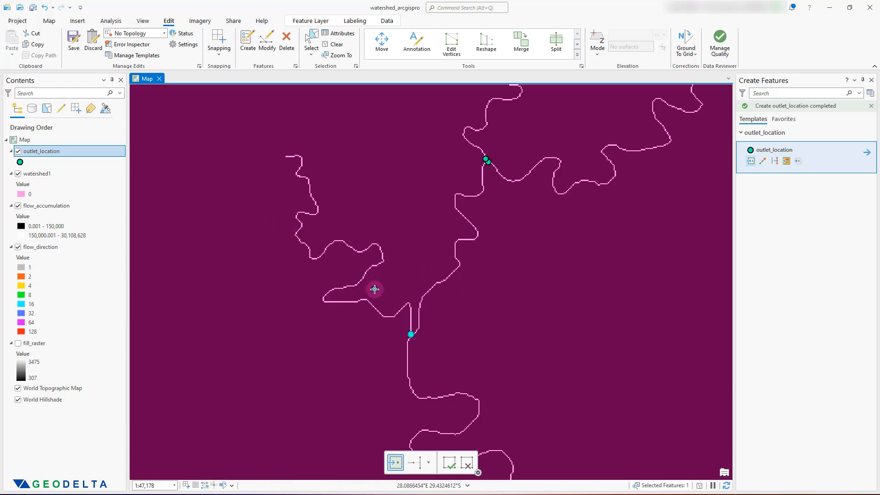
{"action": "scroll", "coordinate": [375, 289], "scroll_direction": "down", "scroll_amount": 3}
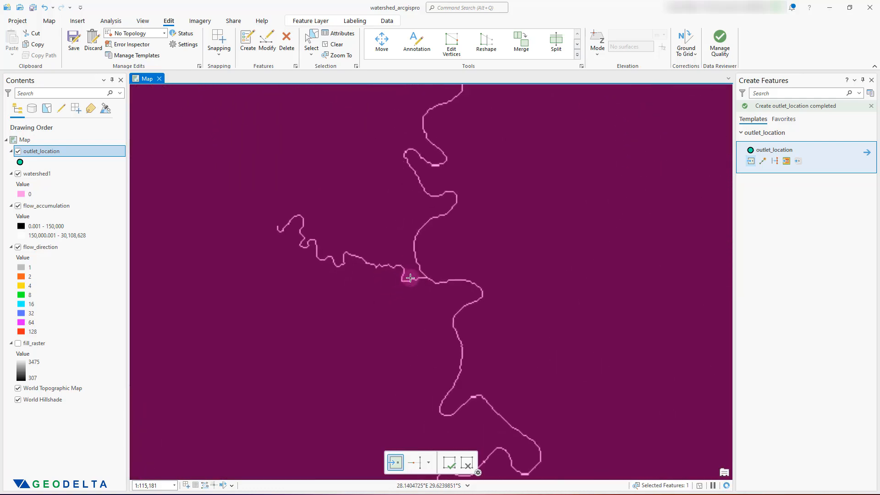
{"action": "scroll", "coordinate": [316, 203], "scroll_direction": "up", "scroll_amount": 3}
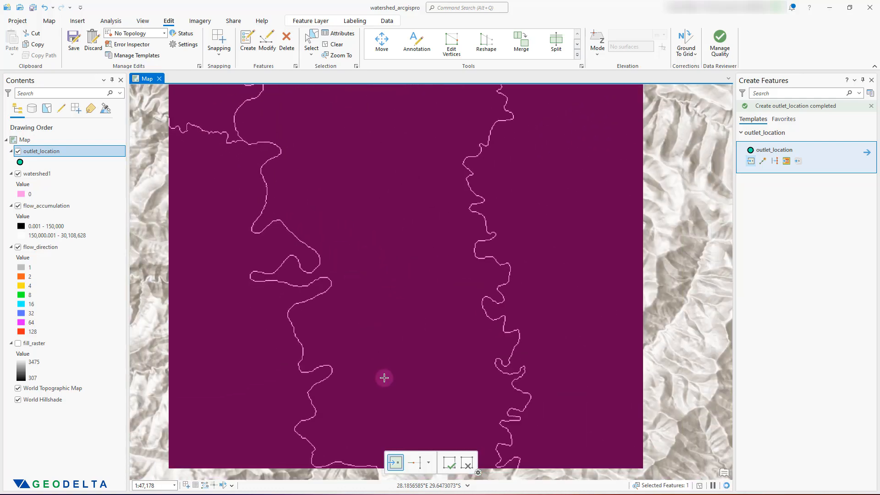
{"action": "scroll", "coordinate": [393, 275], "scroll_direction": "up", "scroll_amount": 8}
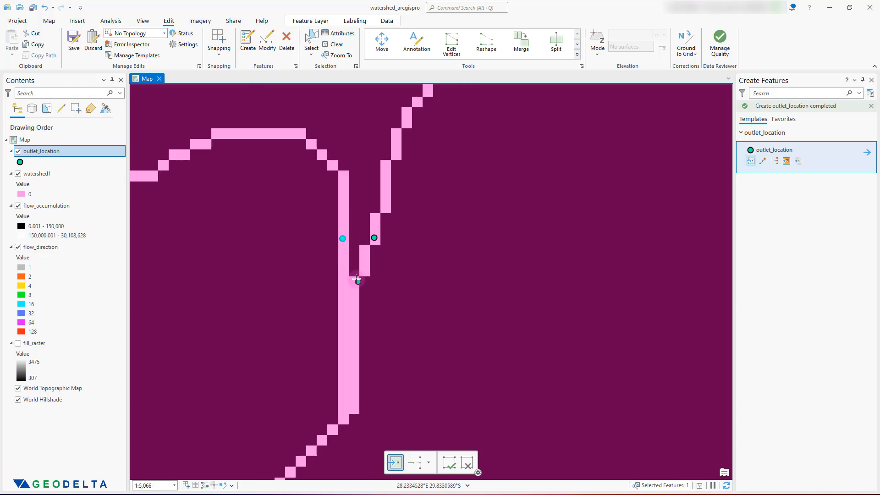
{"action": "scroll", "coordinate": [357, 280], "scroll_direction": "down", "scroll_amount": 10}
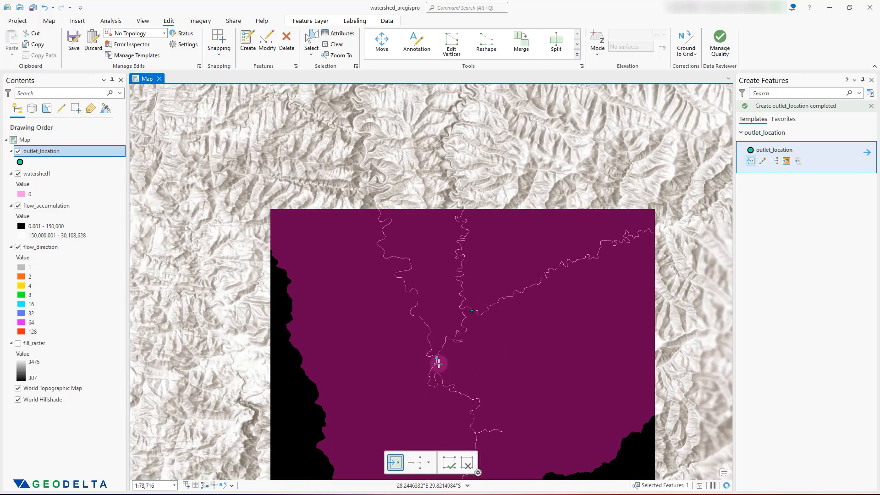
{"action": "scroll", "coordinate": [433, 342], "scroll_direction": "down", "scroll_amount": 6}
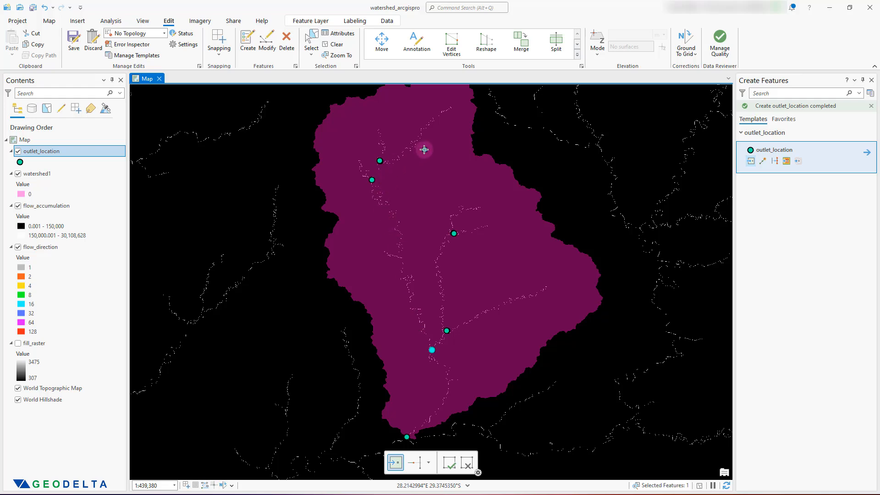
{"action": "left_click_drag", "start_coordinate": [461, 370], "coordinate": [489, 307]}
{"action": "scroll", "coordinate": [513, 324], "scroll_direction": "down", "scroll_amount": 2}
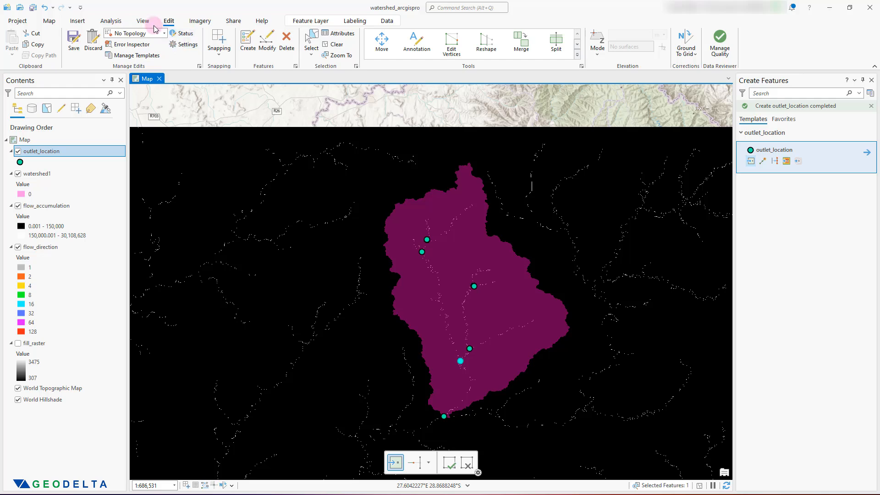
Open the Watershed tool from the Hydrology toolset of the geoprocessing tools
{"action": "left_click", "coordinate": [124, 21]}
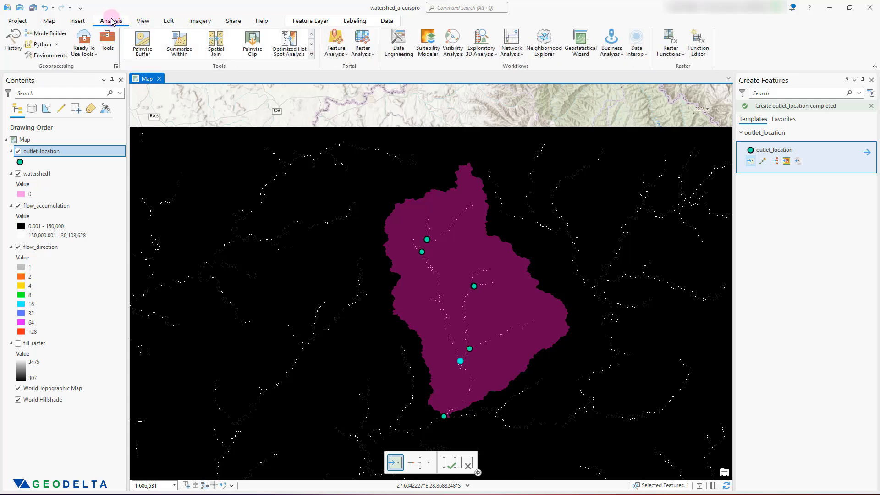
{"action": "left_click", "coordinate": [106, 48]}
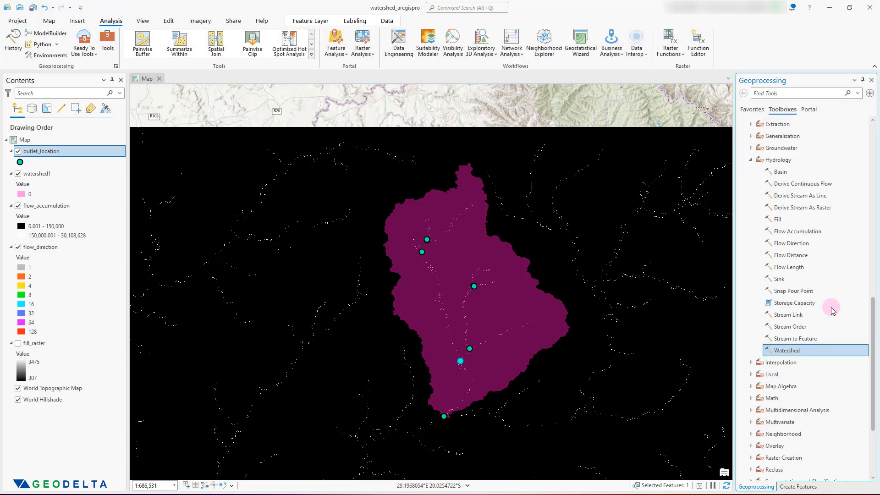
{"action": "left_click", "coordinate": [797, 352]}
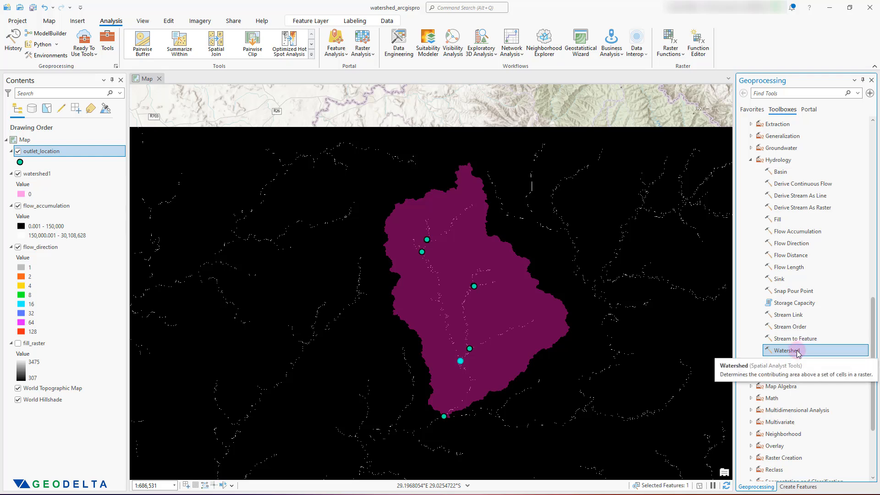
{"action": "double_click", "coordinate": [798, 352]}
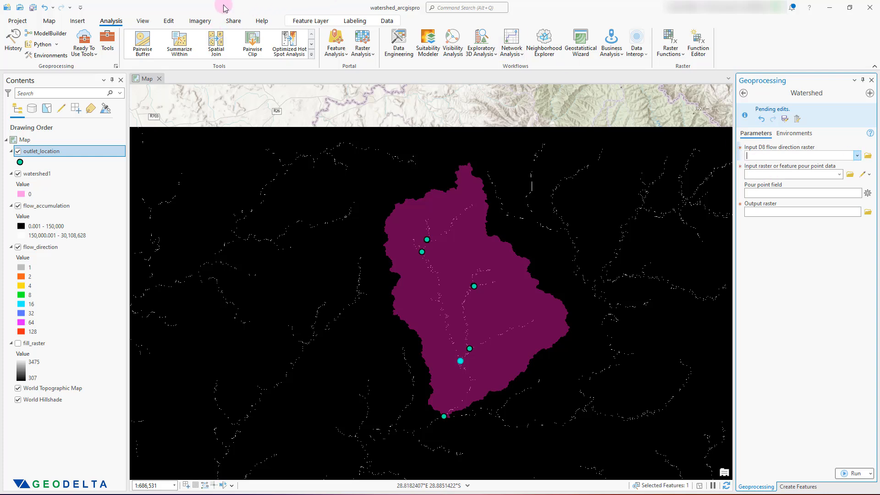
Save all pending outlet point edits and clear the feature selection
{"action": "left_click", "coordinate": [143, 21]}
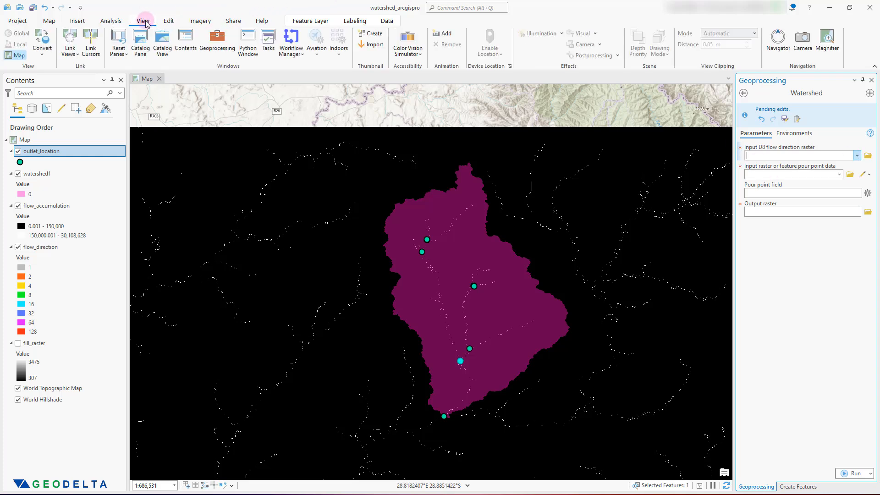
{"action": "left_click", "coordinate": [169, 21]}
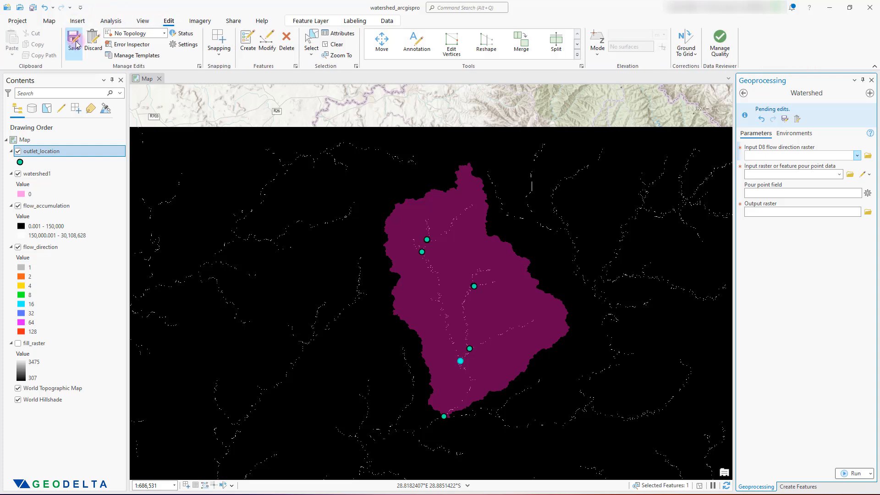
{"action": "left_click", "coordinate": [74, 44]}
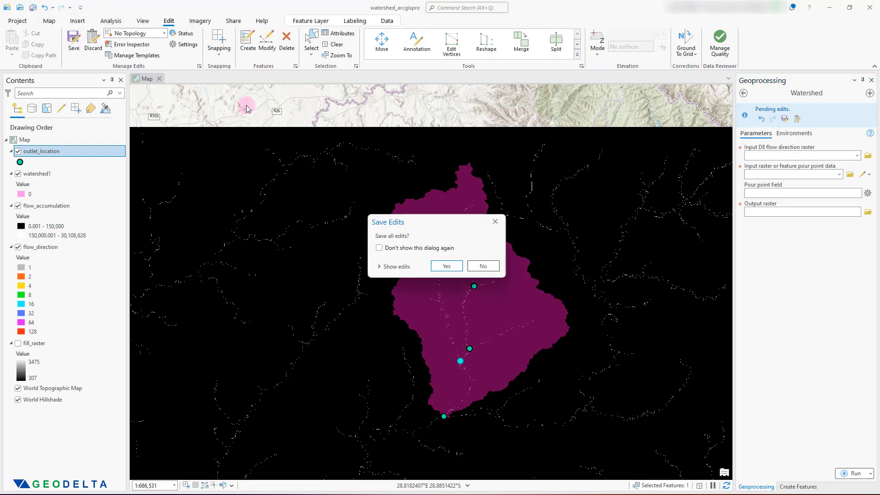
{"action": "left_click", "coordinate": [447, 266]}
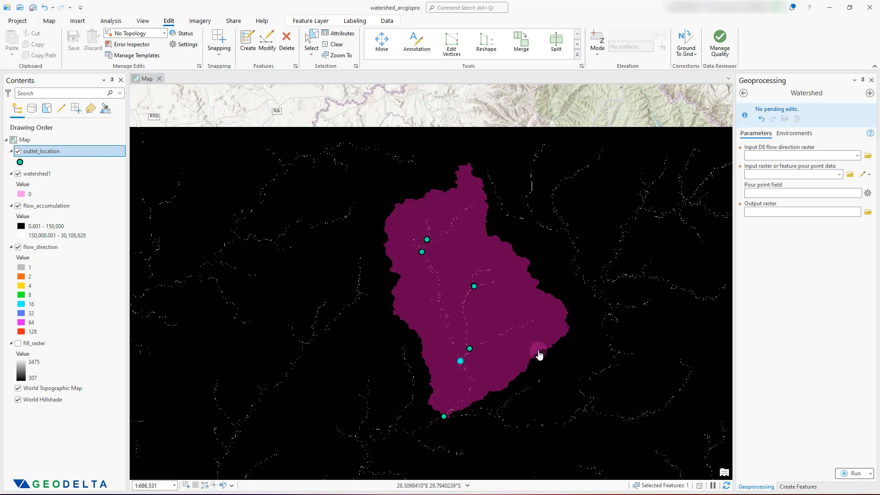
{"action": "left_click", "coordinate": [335, 44]}
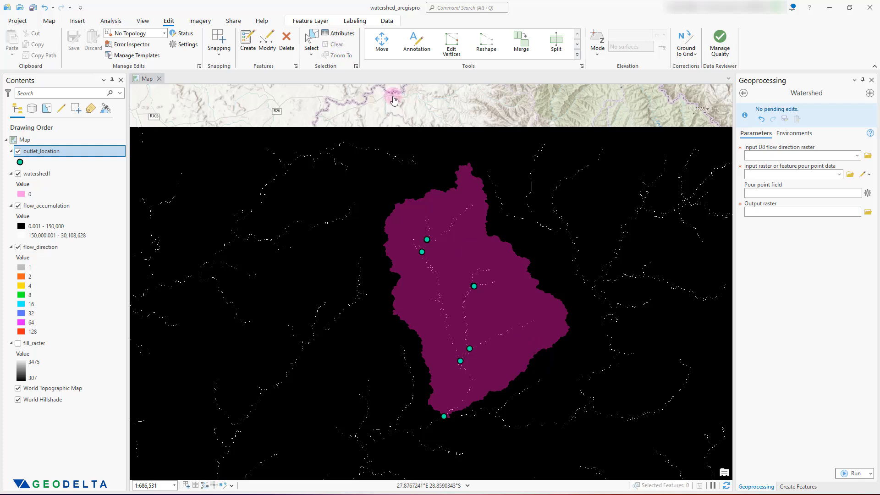
Open the attribute table of the outlet_location layer with the watershed's outlet points in view above it
{"action": "left_click", "coordinate": [61, 151]}
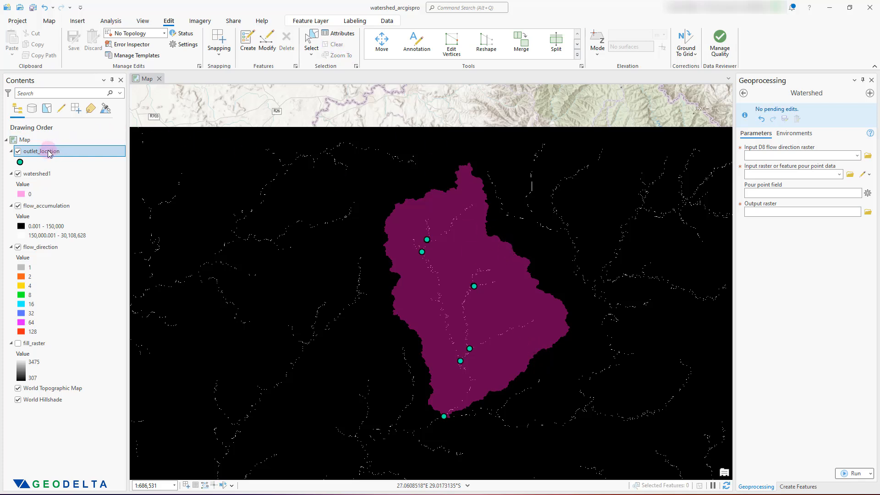
{"action": "right_click", "coordinate": [50, 152]}
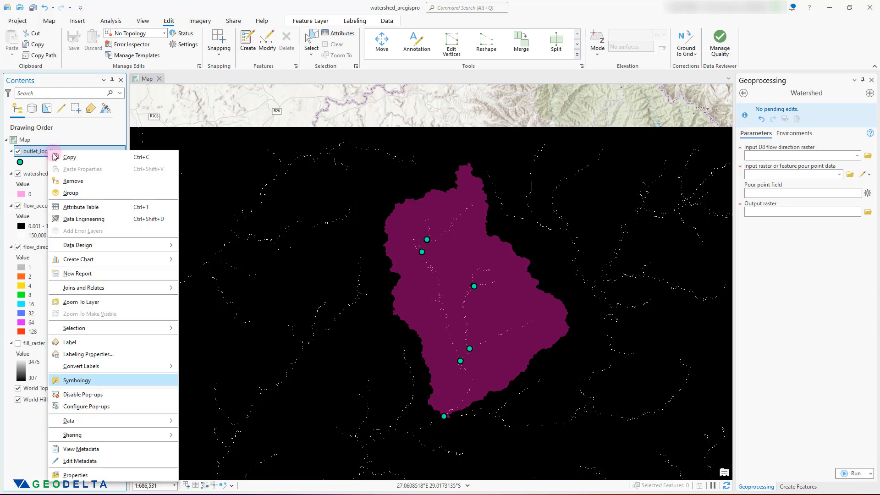
{"action": "left_click", "coordinate": [126, 208]}
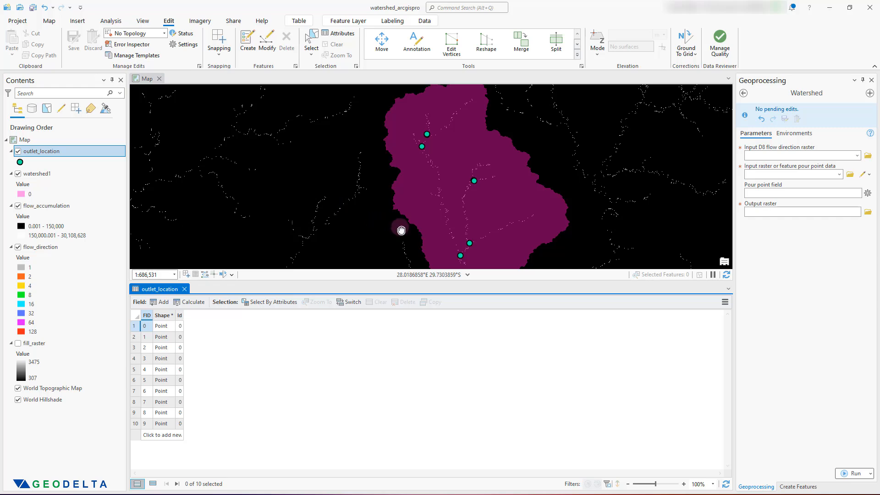
{"action": "scroll", "coordinate": [401, 229], "scroll_direction": "down", "scroll_amount": 2}
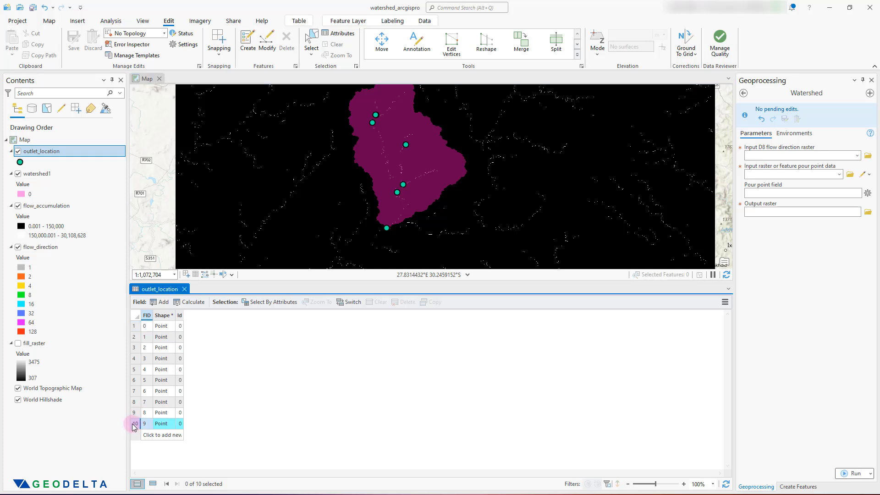
Highlight the FID 0 outlet point on the map, and widen the FID column to compare its values with the Id column
{"action": "left_click", "coordinate": [134, 326]}
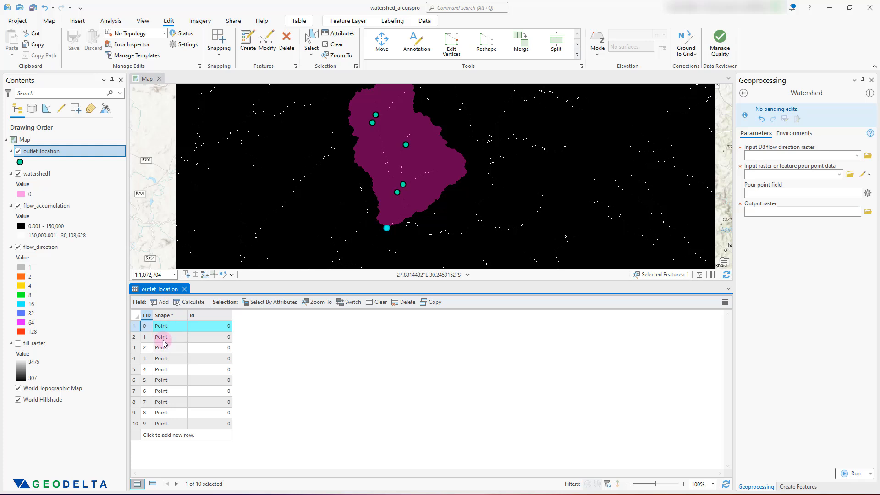
{"action": "left_click", "coordinate": [146, 326]}
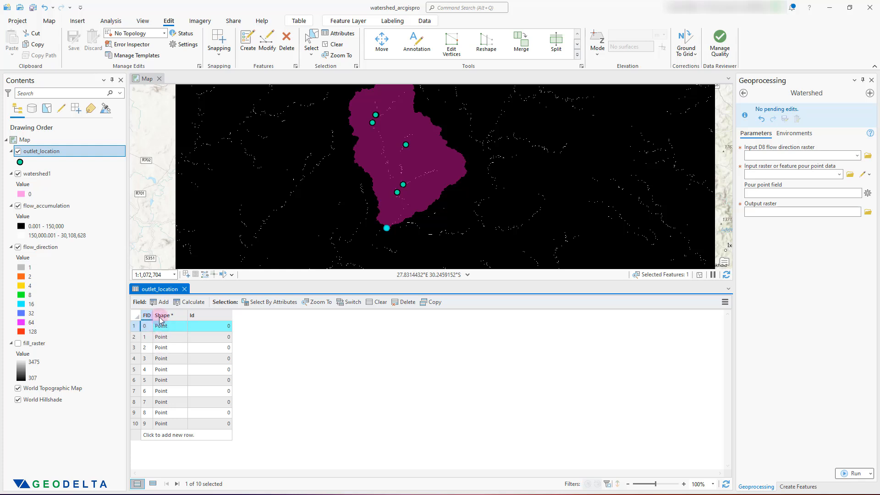
{"action": "left_click_drag", "start_coordinate": [160, 319], "coordinate": [178, 319]}
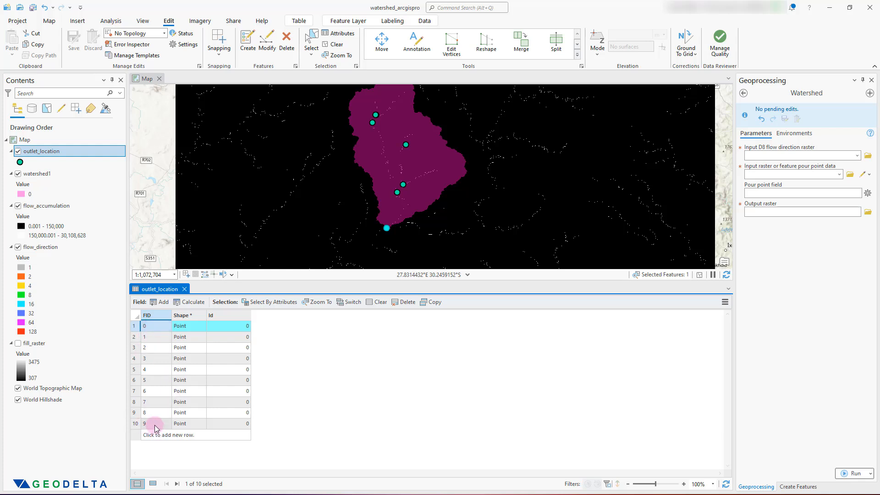
{"action": "left_click", "coordinate": [240, 330]}
{"action": "left_click", "coordinate": [239, 424]}
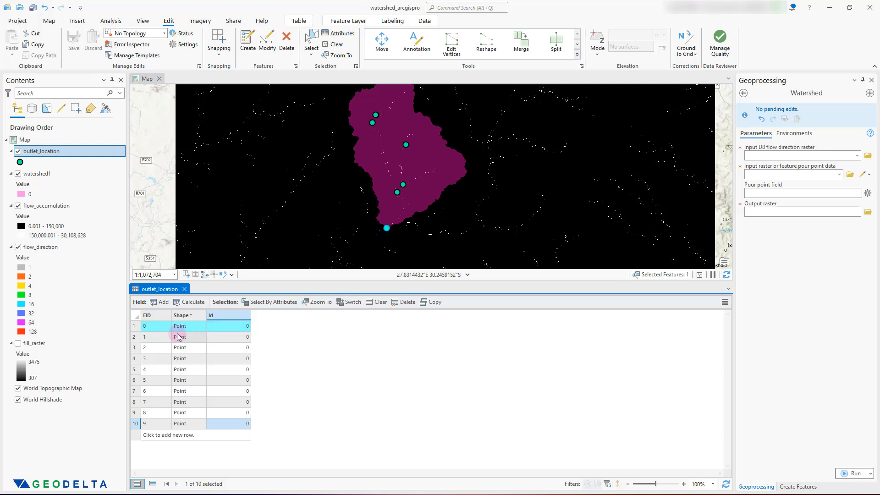
Locate the outlet points with FID 2 and FID 1 on the map, and close the table with nothing selected
{"action": "left_click", "coordinate": [135, 348]}
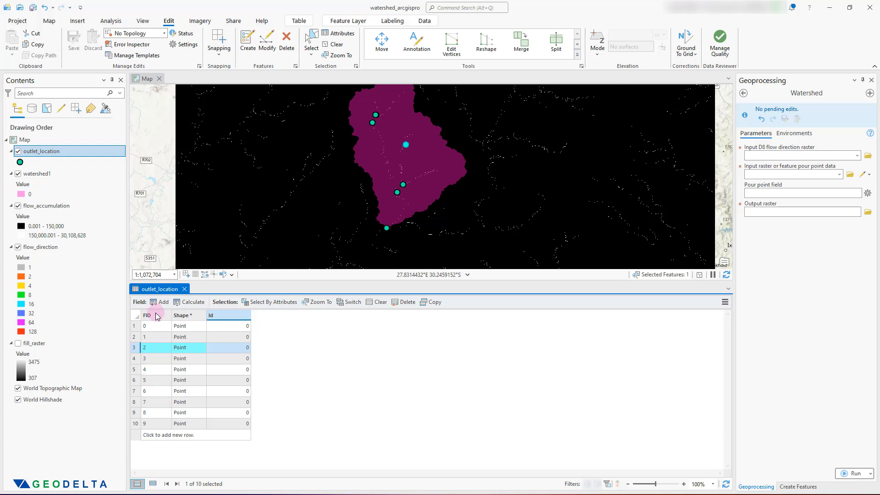
{"action": "left_click", "coordinate": [135, 340]}
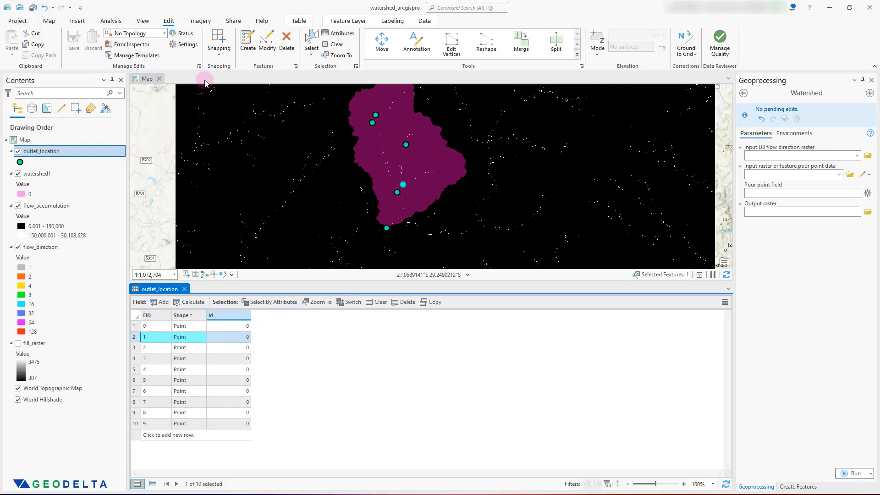
{"action": "left_click", "coordinate": [340, 44]}
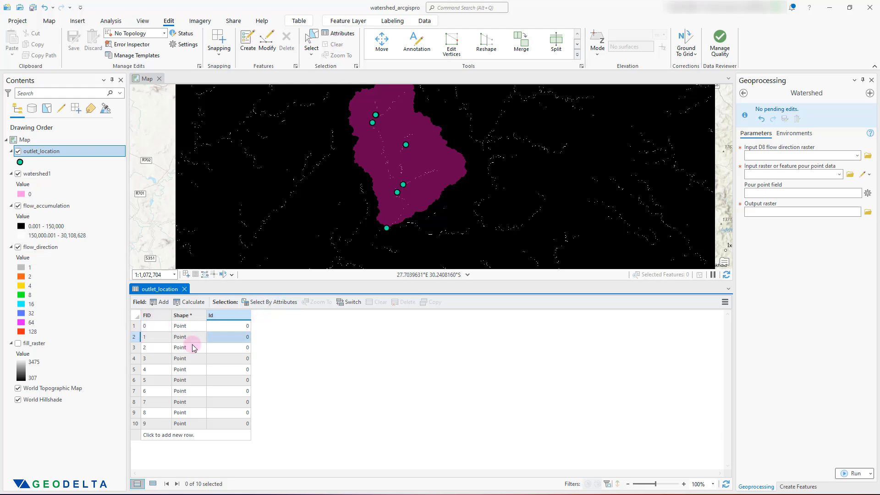
{"action": "left_click", "coordinate": [185, 289]}
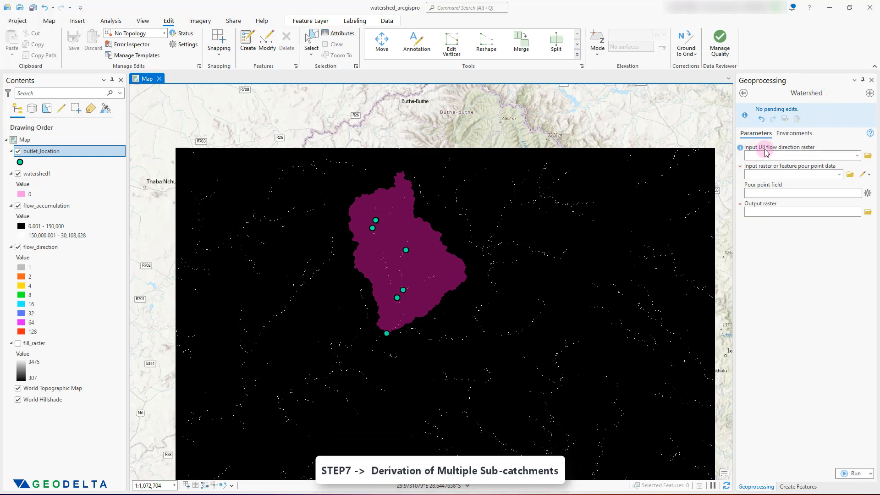
Set flow_direction as the Watershed tool's D8 flow direction raster and outlet_location as its pour point data
{"action": "left_click", "coordinate": [805, 156]}
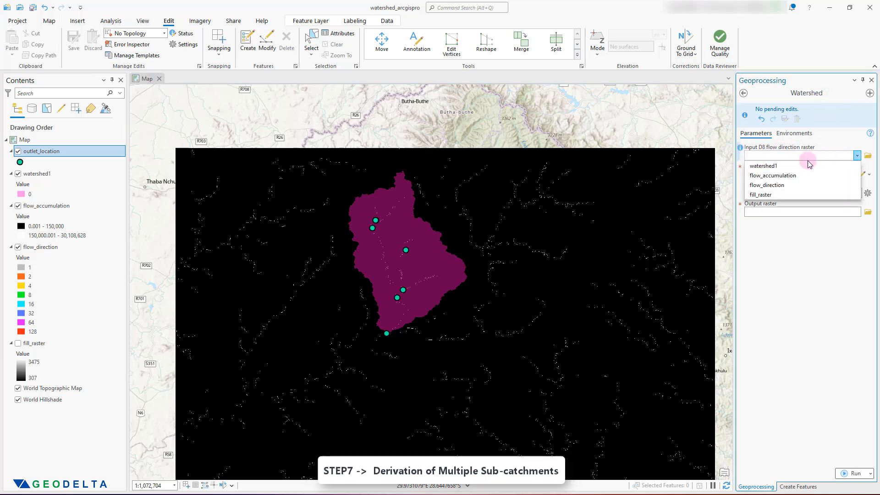
{"action": "left_click", "coordinate": [791, 184]}
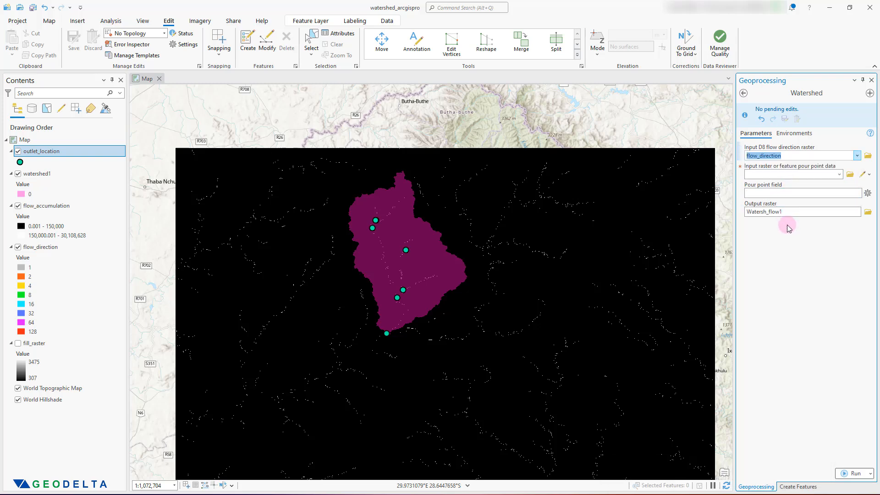
{"action": "left_click", "coordinate": [840, 176]}
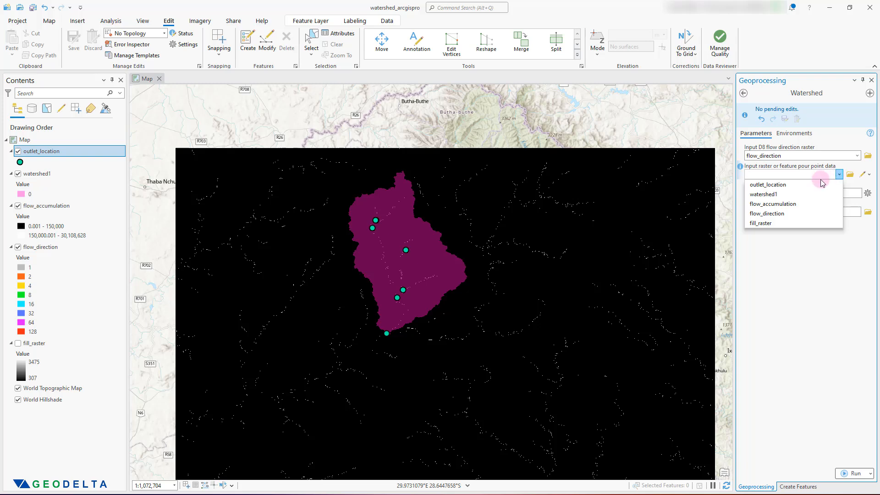
{"action": "left_click", "coordinate": [785, 185]}
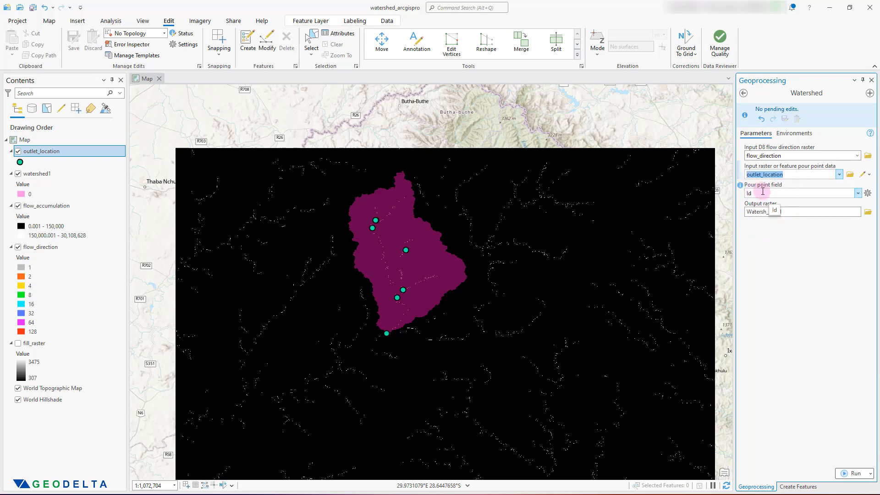
Set the Watershed tool's pour point field to FID, with the outlet points on the map as reference
{"action": "left_click", "coordinate": [859, 193]}
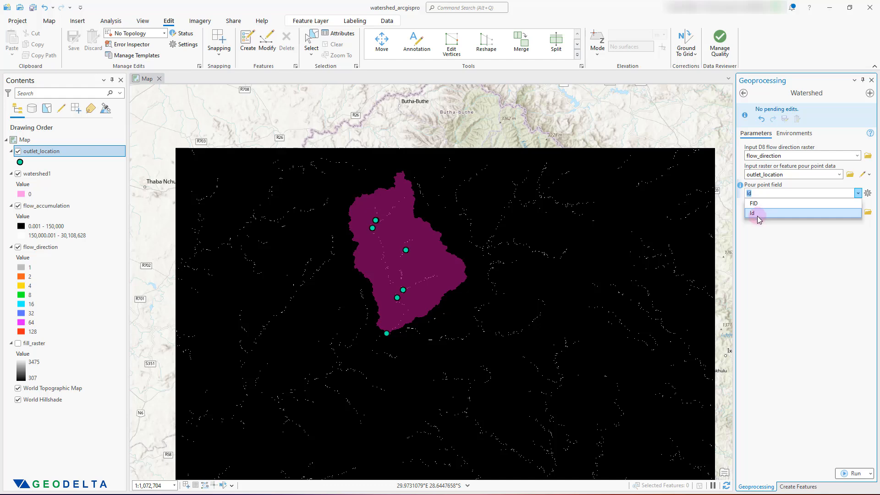
{"action": "scroll", "coordinate": [387, 335], "scroll_direction": "up", "scroll_amount": 2}
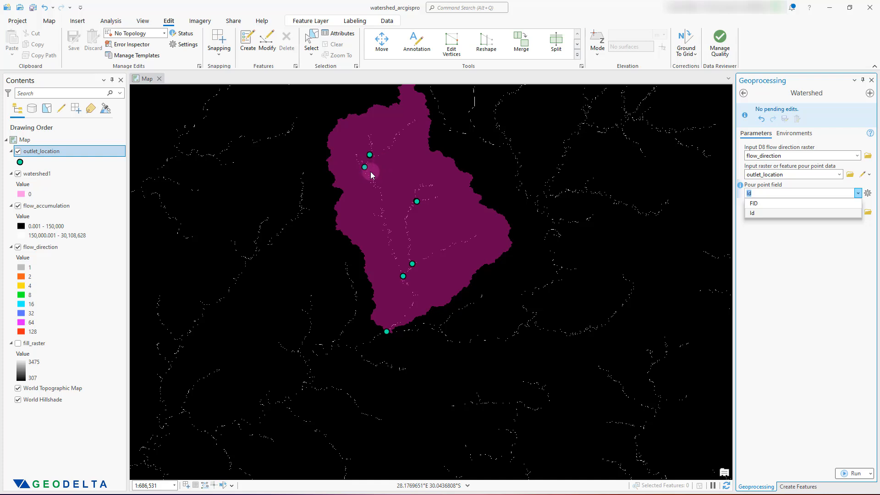
{"action": "left_click", "coordinate": [754, 204]}
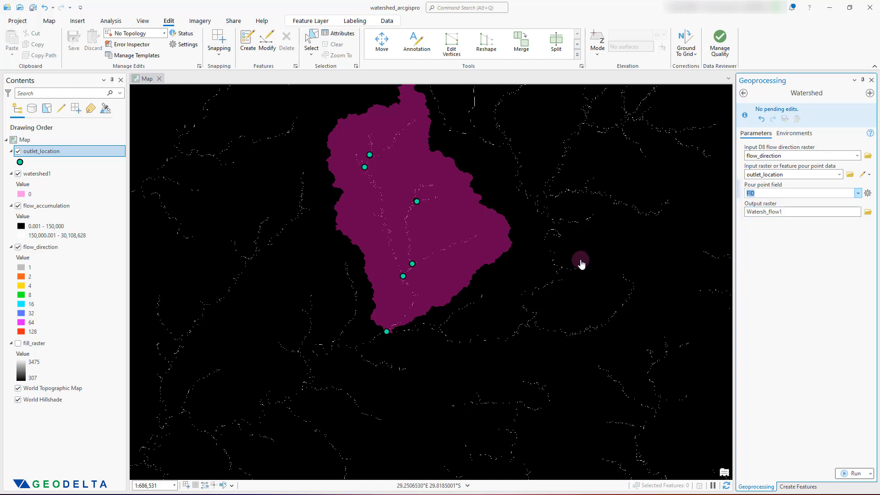
{"action": "scroll", "coordinate": [385, 337], "scroll_direction": "up", "scroll_amount": 3}
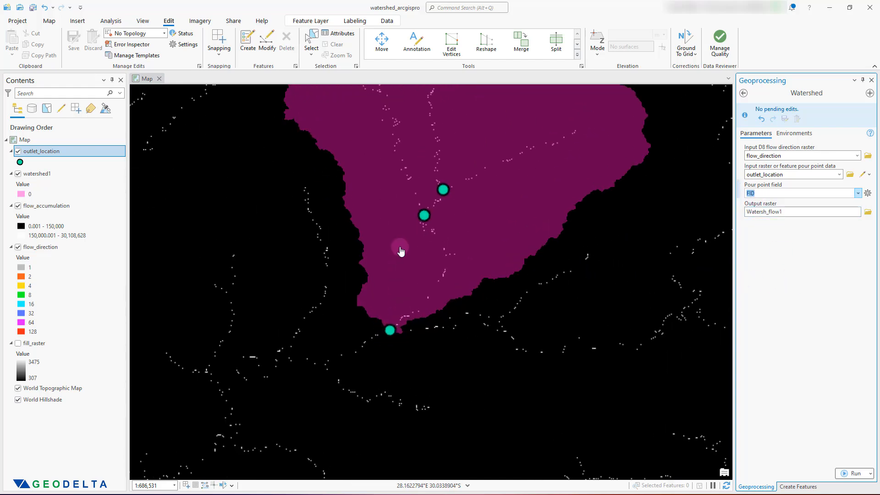
{"action": "left_click_drag", "start_coordinate": [455, 178], "coordinate": [403, 280]}
{"action": "scroll", "coordinate": [404, 279], "scroll_direction": "down", "scroll_amount": 2}
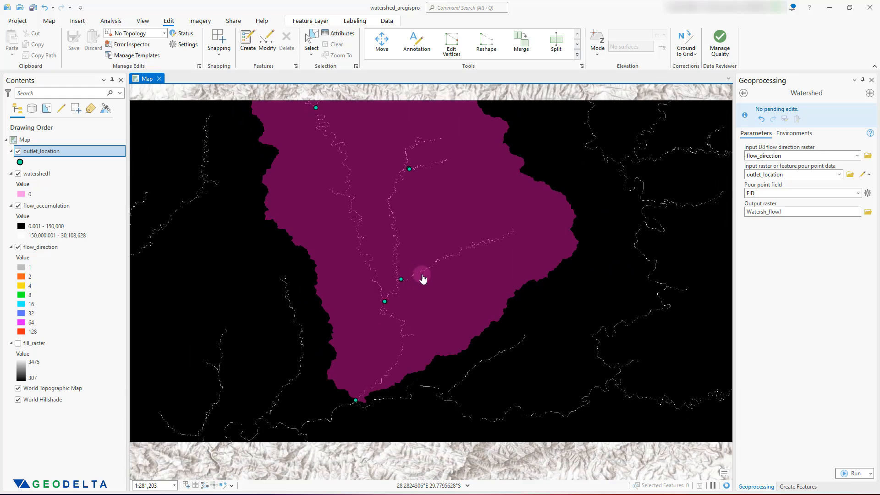
Name the Watershed tool's output raster sub_catchments in the project geodatabase
{"action": "left_click_drag", "start_coordinate": [801, 211], "coordinate": [870, 214]}
{"action": "left_click", "coordinate": [824, 211]}
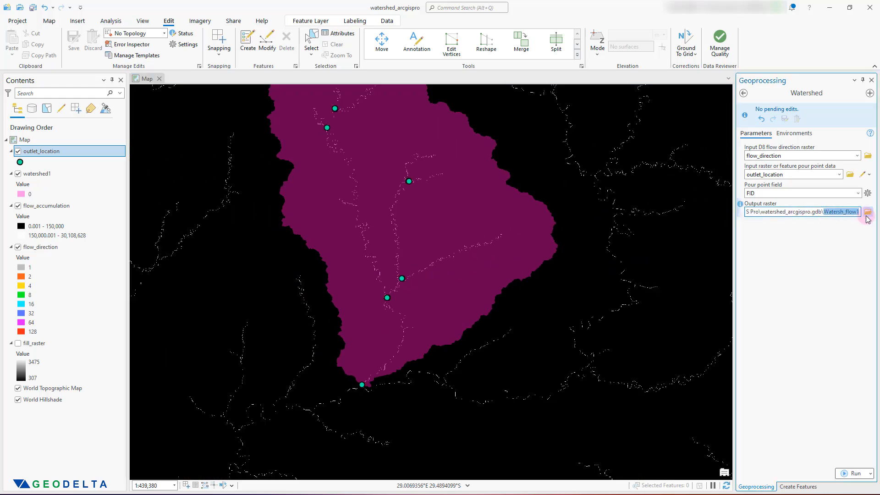
{"action": "type", "text": "sub_catchment"}
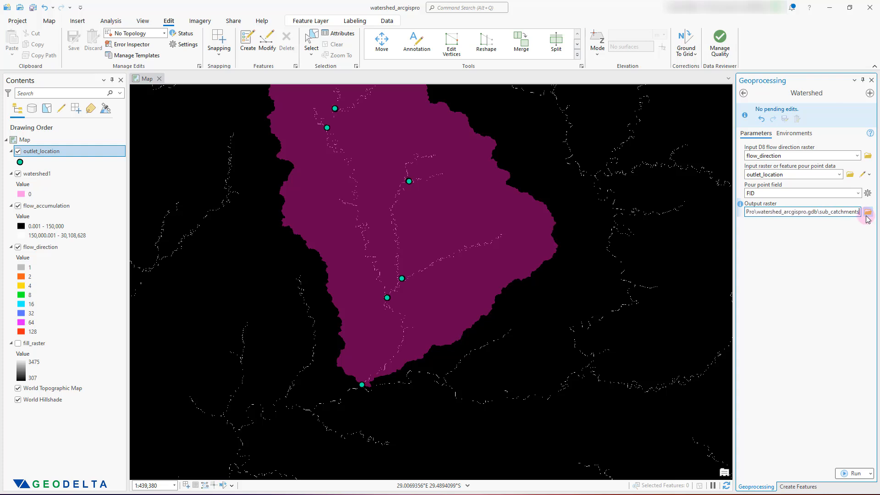
{"action": "left_click", "coordinate": [838, 282]}
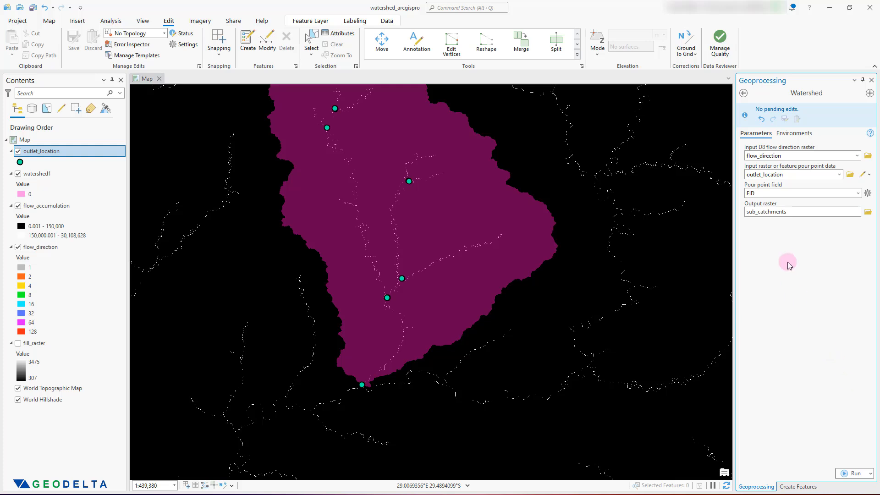
Set the Watershed tool's processing extent to that of the flow_direction layer and run the tool
{"action": "left_click", "coordinate": [795, 133]}
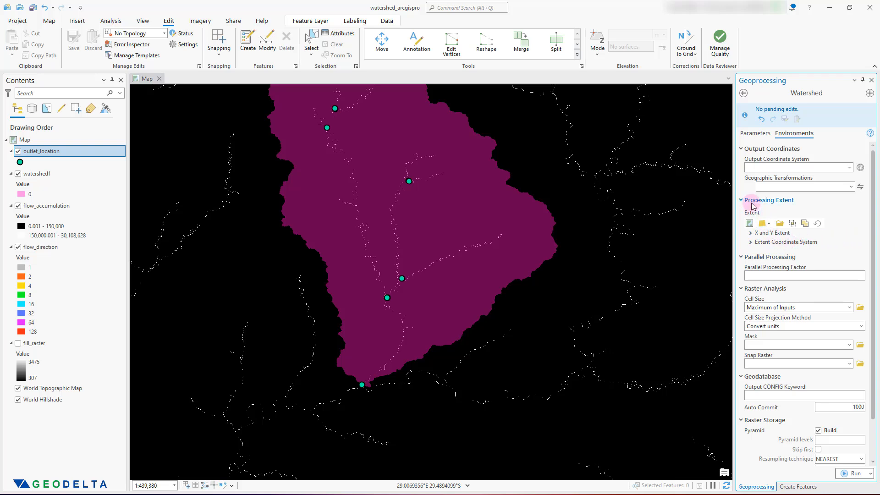
{"action": "left_click", "coordinate": [770, 224]}
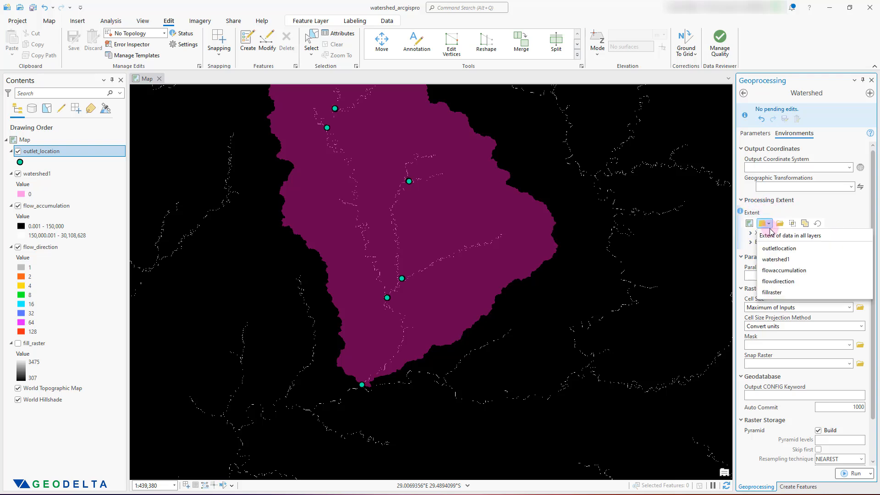
{"action": "left_click", "coordinate": [785, 285]}
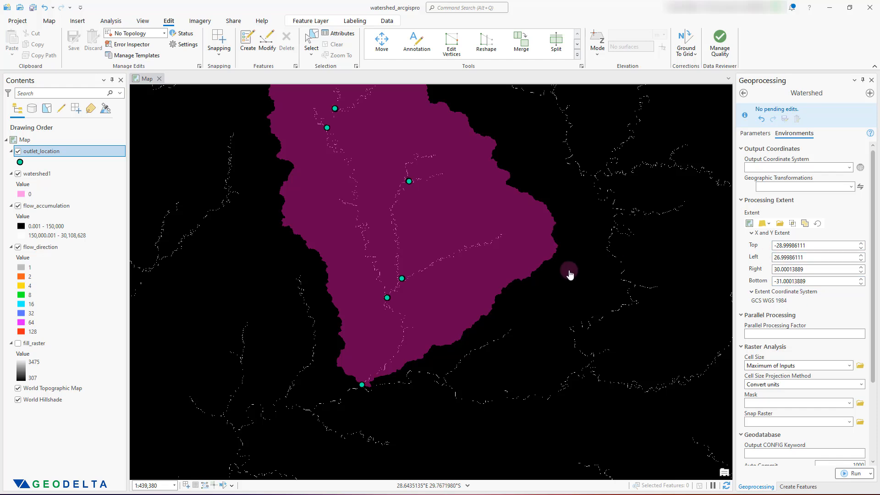
{"action": "scroll", "coordinate": [569, 274], "scroll_direction": "down", "scroll_amount": 3}
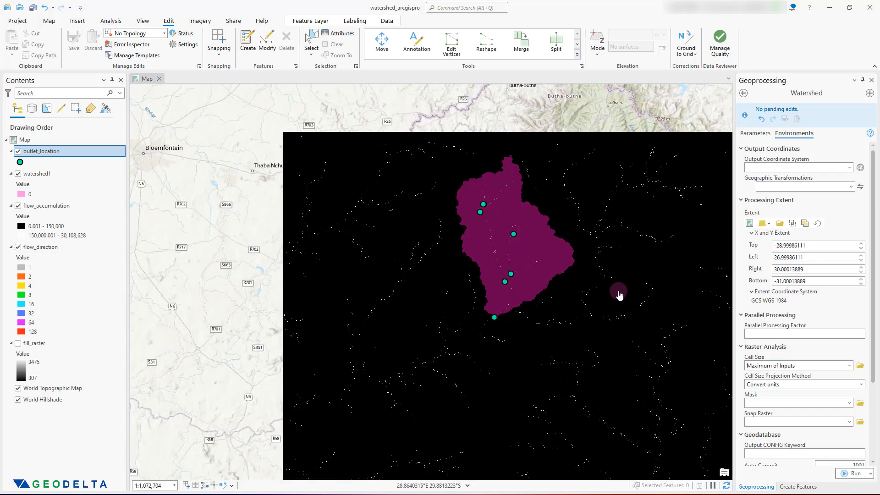
{"action": "left_click_drag", "start_coordinate": [619, 296], "coordinate": [479, 275]}
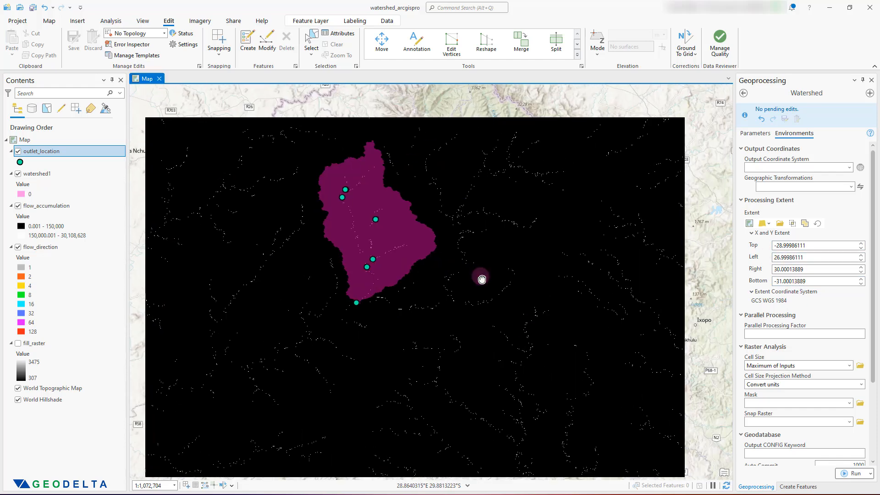
{"action": "left_click", "coordinate": [852, 475]}
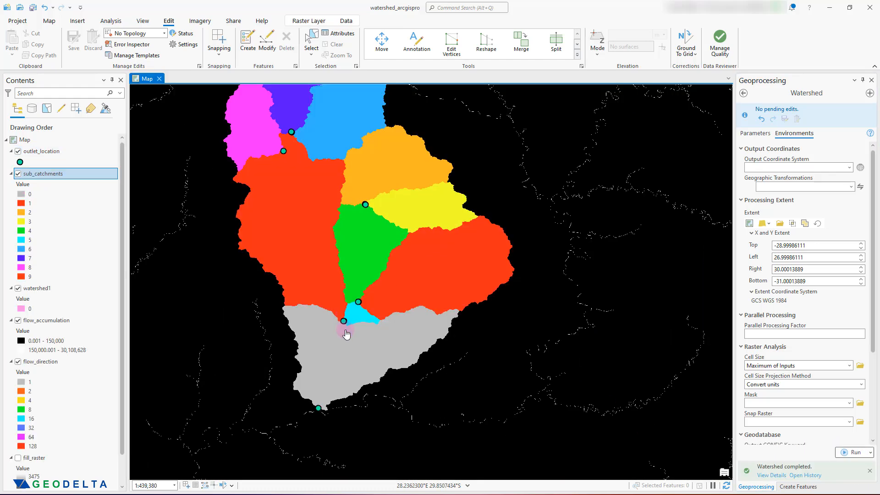
Set the sub_catchments layer's transparency to 60.9% and hide the watershed1 layer so the streams show through
{"action": "scroll", "coordinate": [347, 336], "scroll_direction": "down", "scroll_amount": 2}
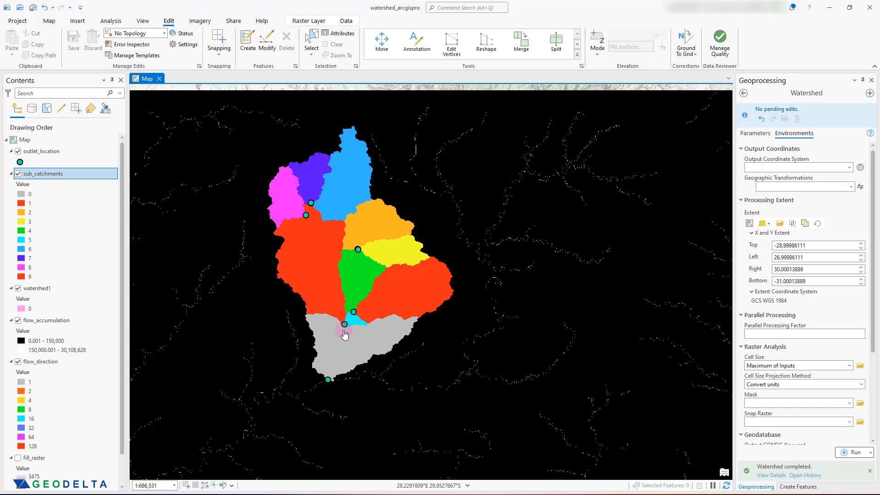
{"action": "scroll", "coordinate": [319, 191], "scroll_direction": "up", "scroll_amount": 8}
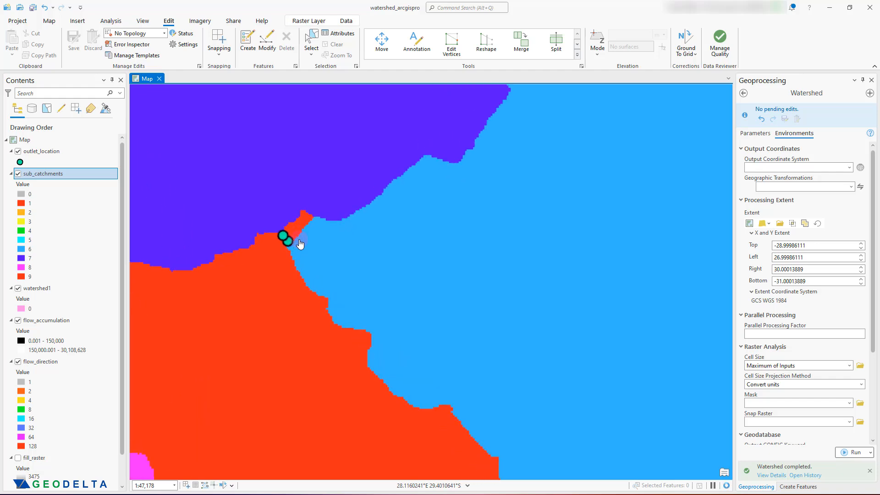
{"action": "scroll", "coordinate": [299, 242], "scroll_direction": "down", "scroll_amount": 5}
{"action": "scroll", "coordinate": [374, 253], "scroll_direction": "down", "scroll_amount": 1}
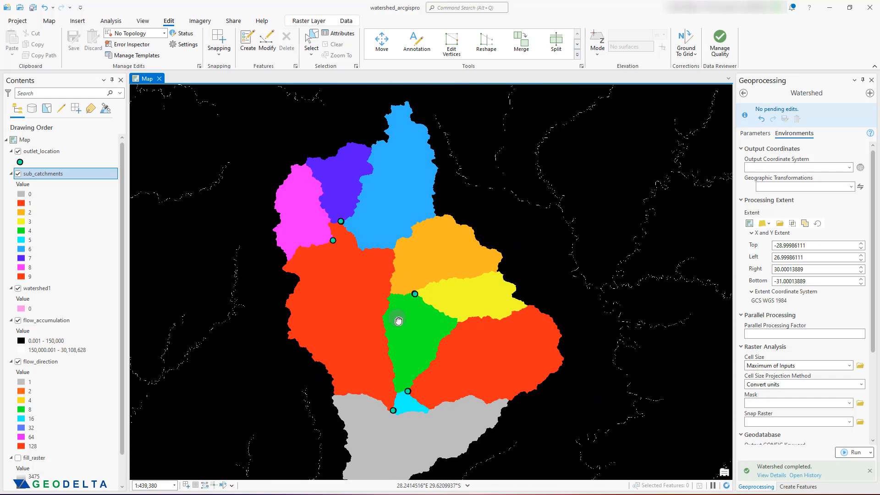
{"action": "left_click_drag", "start_coordinate": [396, 320], "coordinate": [405, 283]}
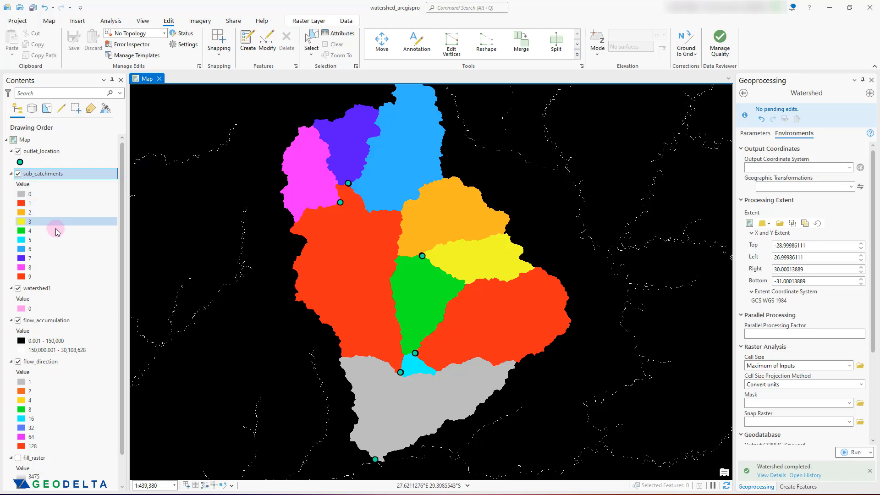
{"action": "left_click", "coordinate": [70, 173]}
{"action": "left_click", "coordinate": [311, 21]}
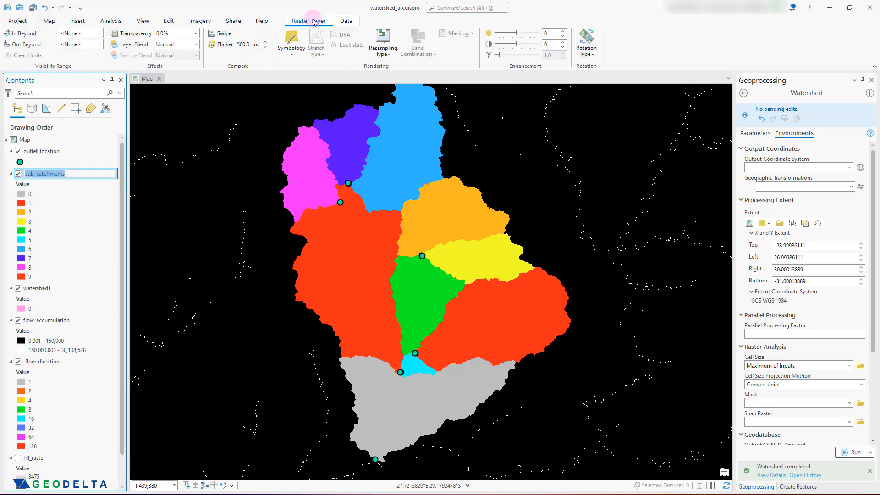
{"action": "left_click", "coordinate": [196, 33]}
{"action": "left_click_drag", "start_coordinate": [159, 48], "coordinate": [183, 53]}
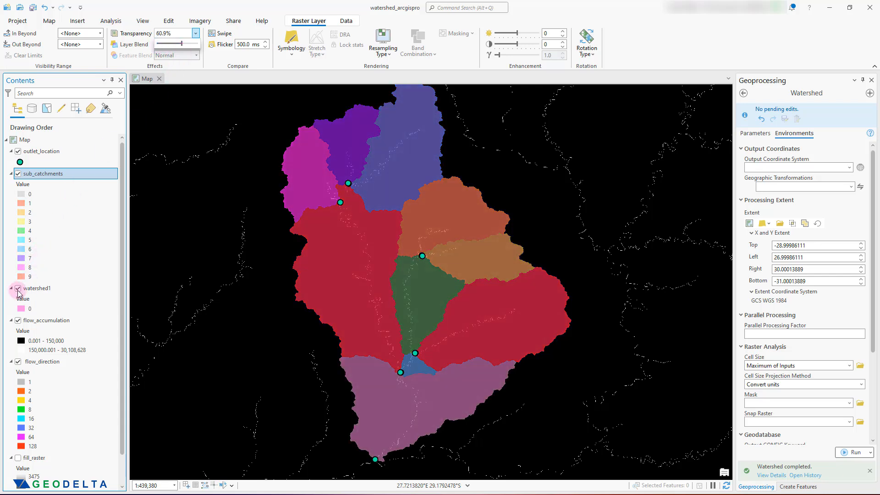
{"action": "left_click", "coordinate": [18, 289]}
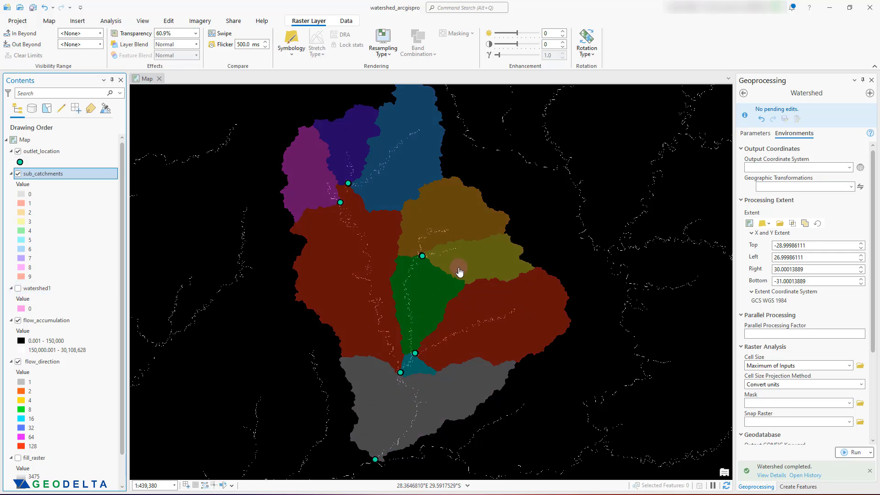
Examine the sub-catchment boundaries and streams around the outlet points at the confluences
{"action": "left_click_drag", "start_coordinate": [460, 271], "coordinate": [504, 257]}
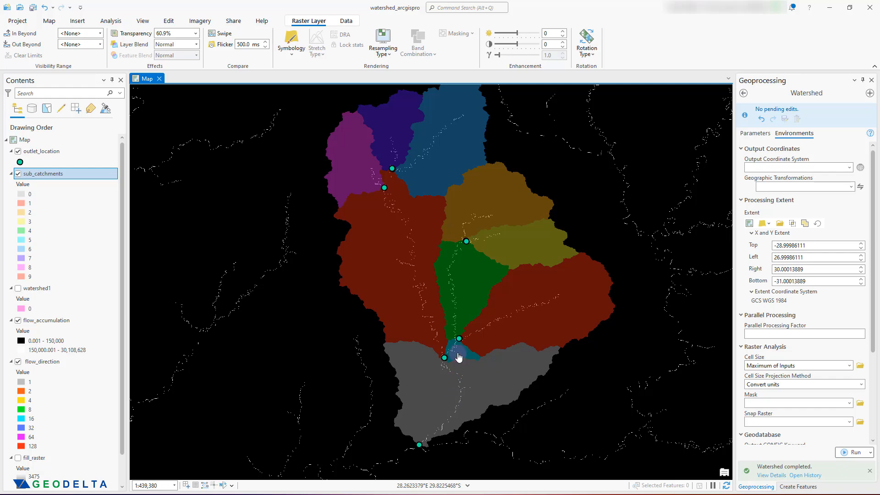
{"action": "scroll", "coordinate": [459, 357], "scroll_direction": "up", "scroll_amount": 5}
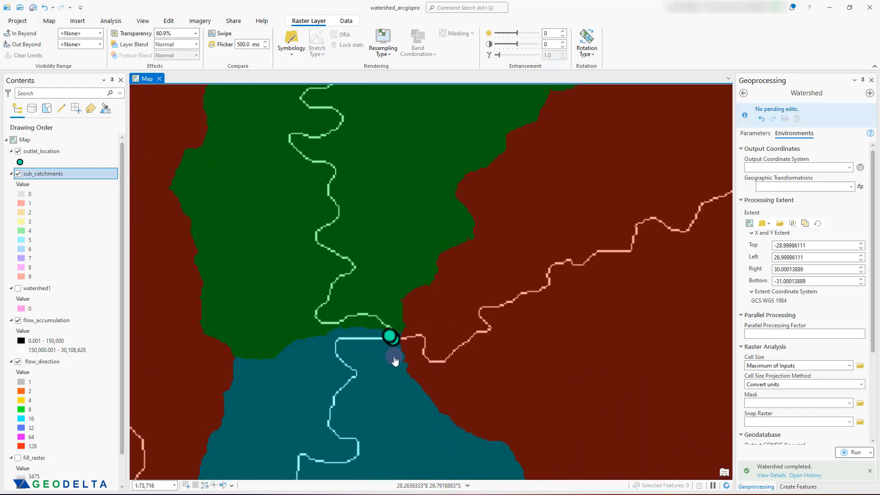
{"action": "scroll", "coordinate": [395, 361], "scroll_direction": "up", "scroll_amount": 6}
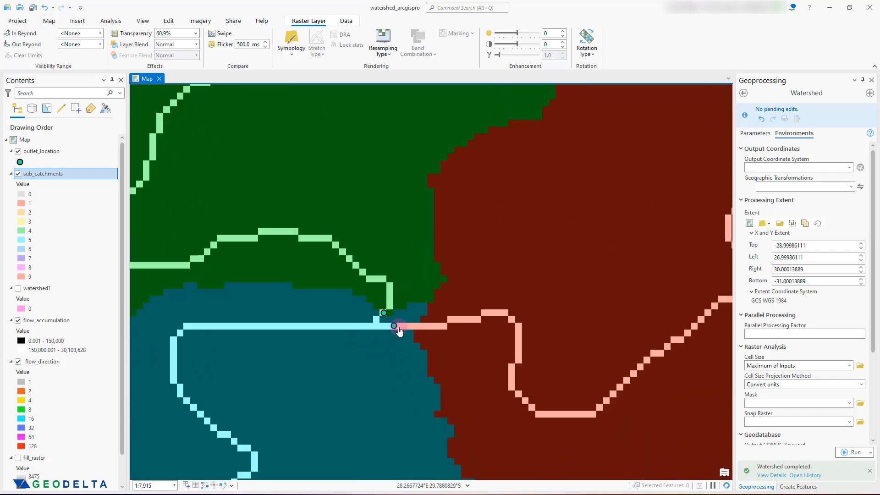
{"action": "scroll", "coordinate": [399, 335], "scroll_direction": "down", "scroll_amount": 7}
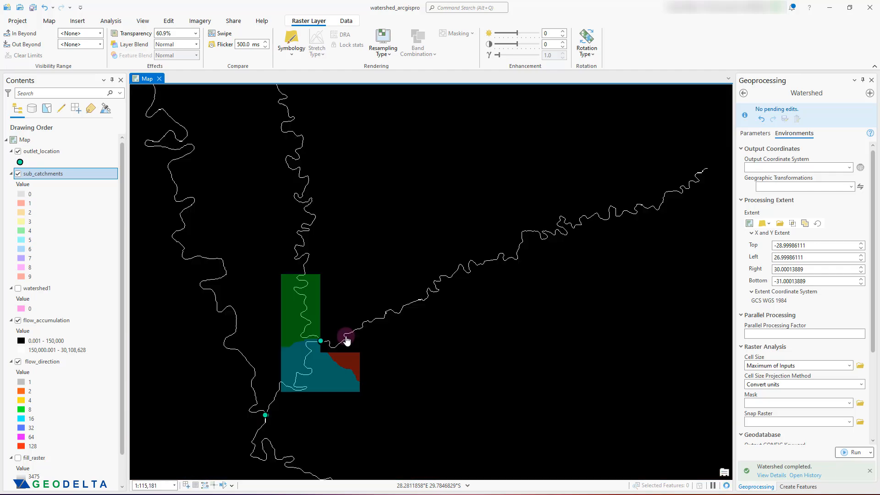
{"action": "scroll", "coordinate": [365, 335], "scroll_direction": "down", "scroll_amount": 3}
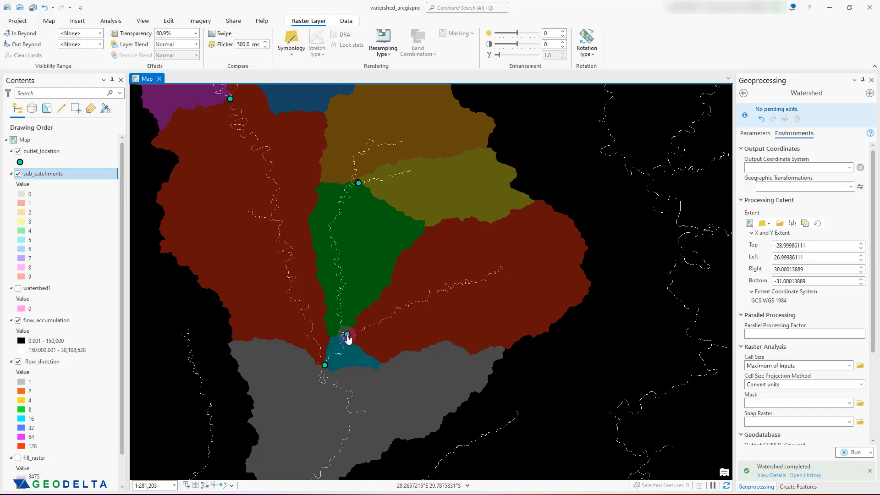
{"action": "left_click_drag", "start_coordinate": [449, 252], "coordinate": [458, 366]}
{"action": "left_click_drag", "start_coordinate": [372, 301], "coordinate": [412, 337]}
{"action": "scroll", "coordinate": [406, 331], "scroll_direction": "up", "scroll_amount": 8}
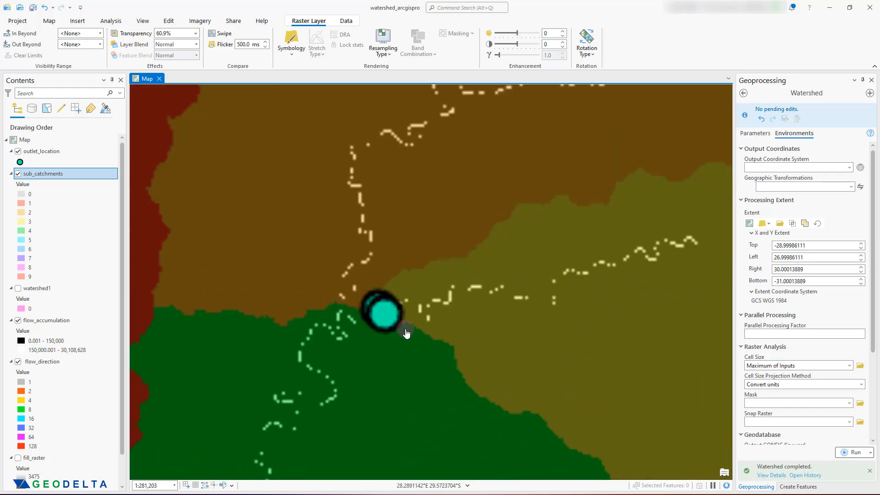
{"action": "scroll", "coordinate": [392, 312], "scroll_direction": "down", "scroll_amount": 8}
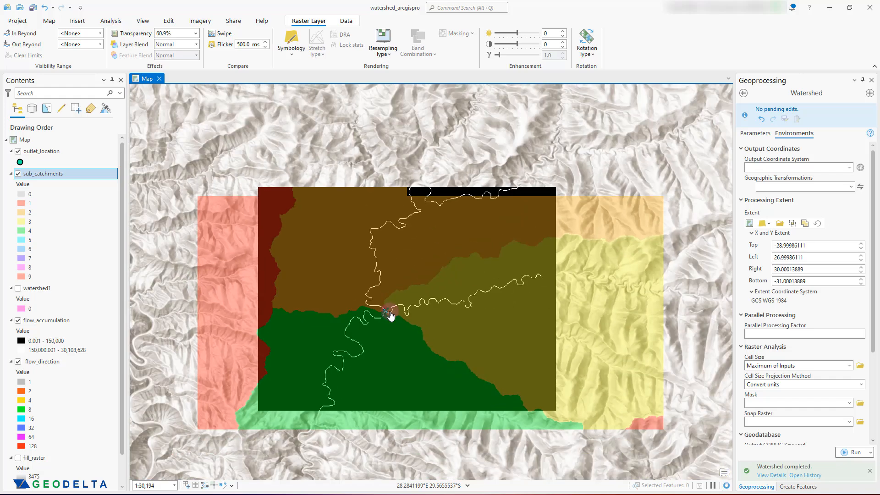
{"action": "left_click_drag", "start_coordinate": [423, 349], "coordinate": [419, 312]}
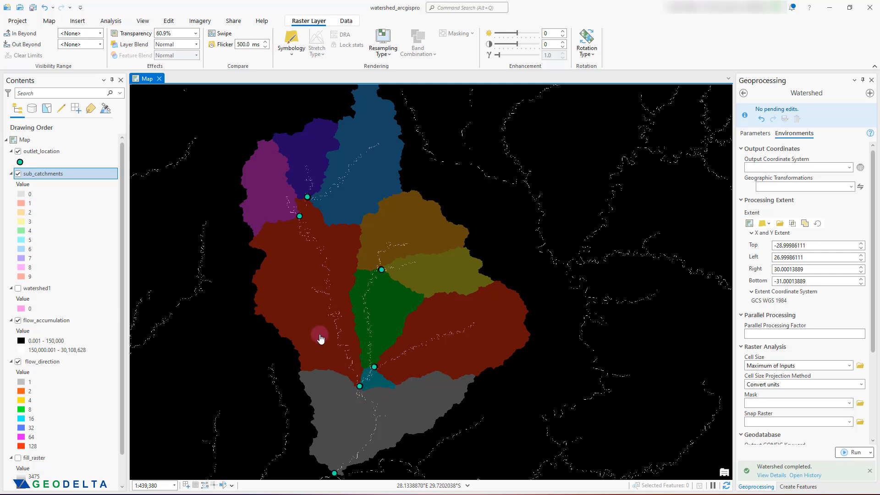
{"action": "left_click_drag", "start_coordinate": [346, 370], "coordinate": [333, 372]}
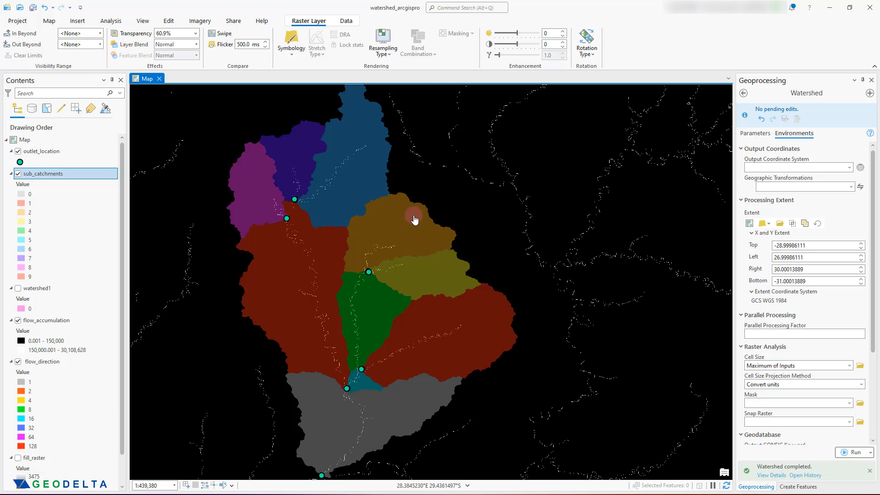
Close the Watershed tool, search the geoprocessing tools for "raster to polygon" and open the Raster to Polygon tool
{"action": "left_click", "coordinate": [871, 82]}
{"action": "left_click", "coordinate": [114, 24]}
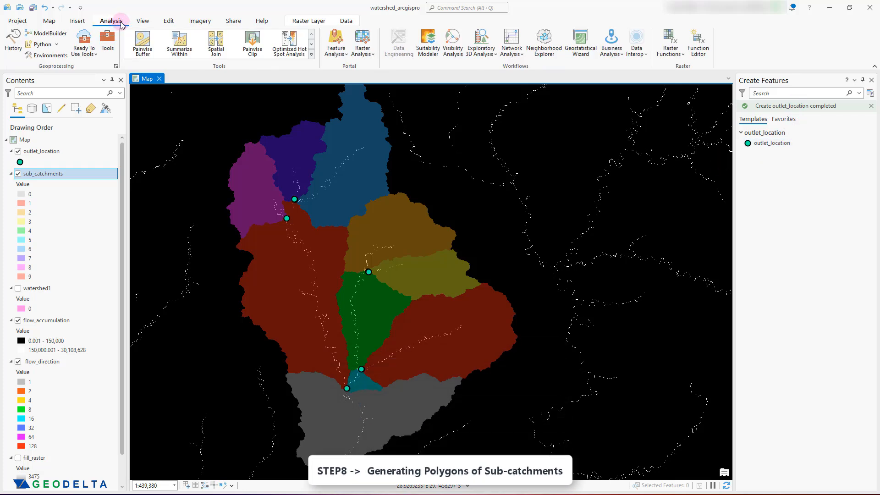
{"action": "left_click", "coordinate": [108, 44]}
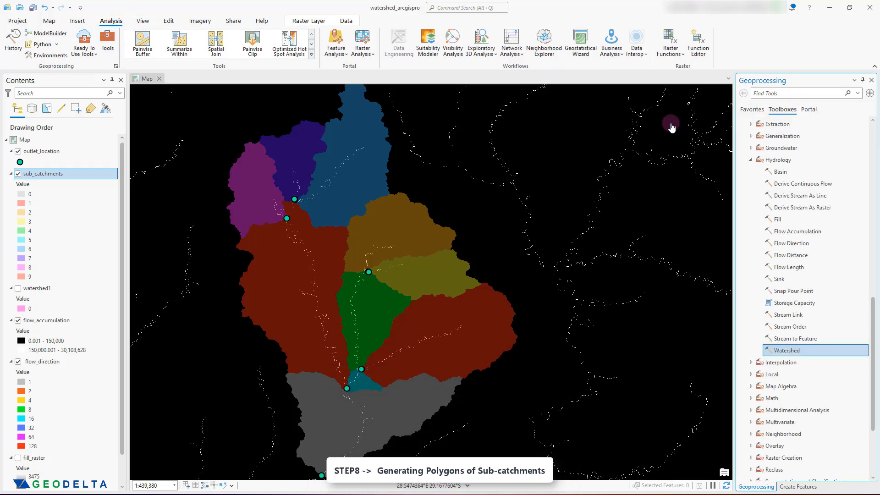
{"action": "left_click", "coordinate": [782, 92]}
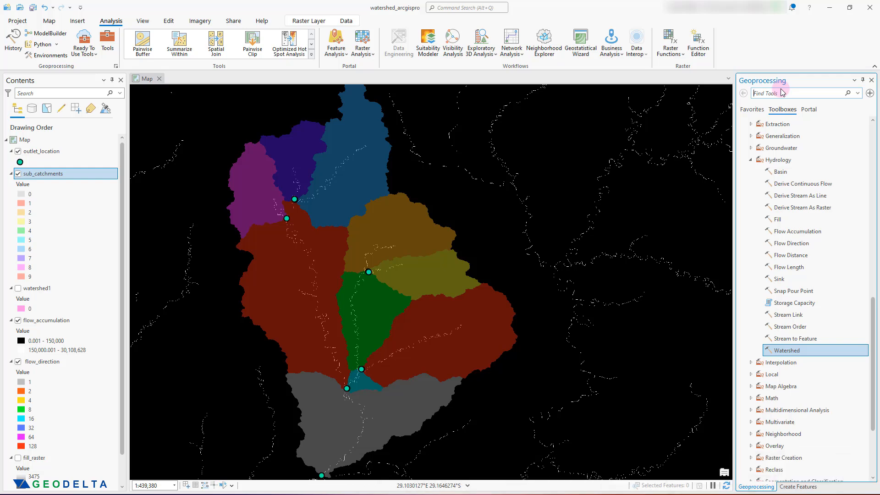
{"action": "type", "text": "raster to polygon"}
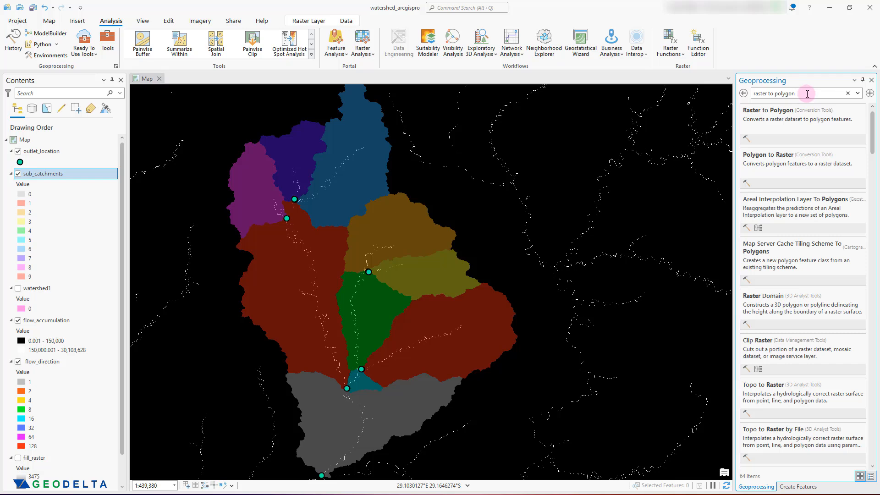
{"action": "left_click", "coordinate": [778, 114]}
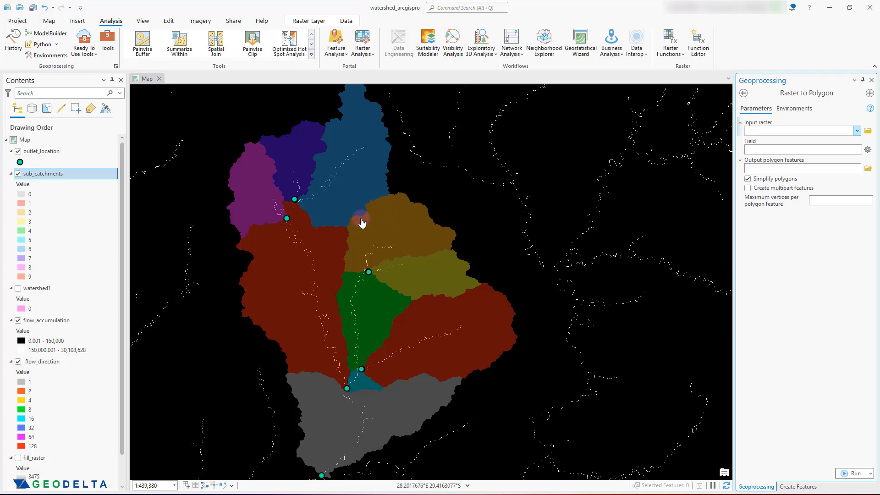
Set sub_catchments as the input raster, use the Value field and name the output polygon features sub_catchments
{"action": "left_click_drag", "start_coordinate": [54, 174], "coordinate": [766, 134]}
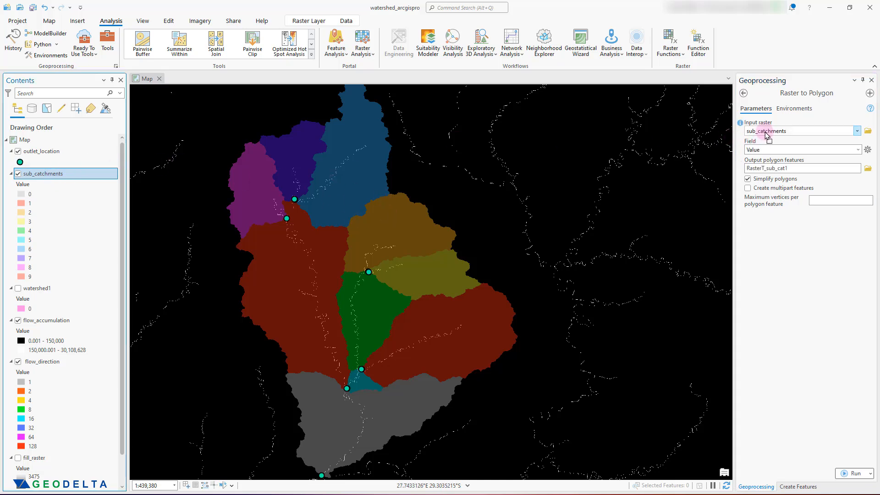
{"action": "left_click", "coordinate": [858, 150]}
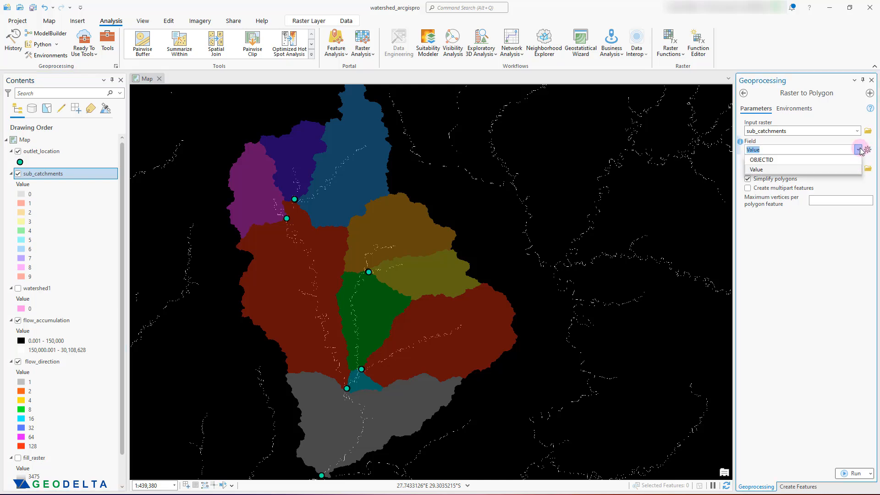
{"action": "left_click", "coordinate": [860, 150]}
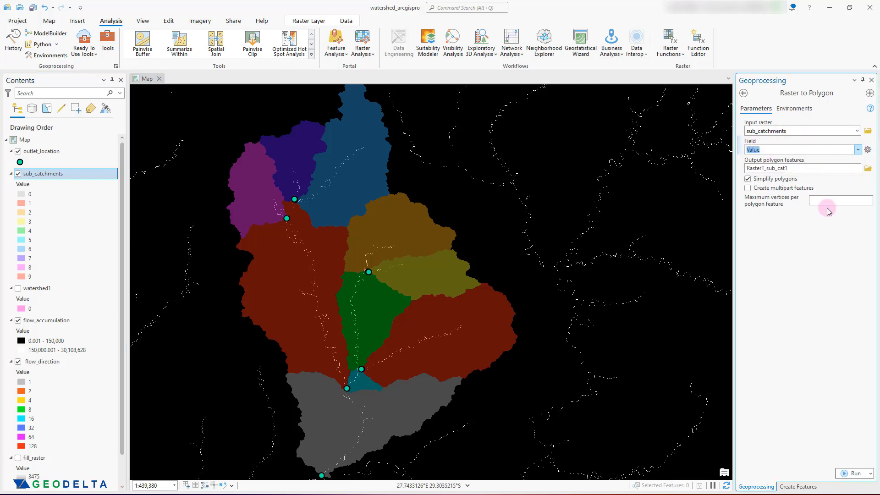
{"action": "left_click", "coordinate": [823, 169]}
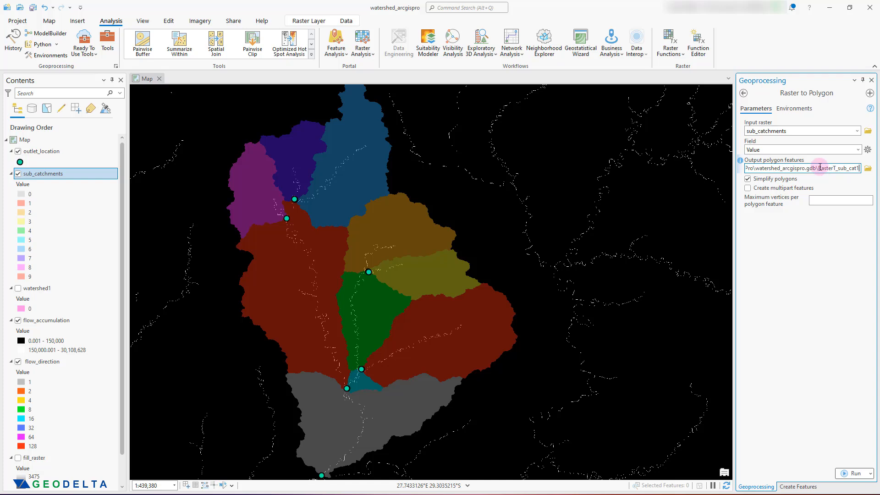
{"action": "left_click_drag", "start_coordinate": [820, 168], "coordinate": [872, 173]}
{"action": "type", "text": "su"}
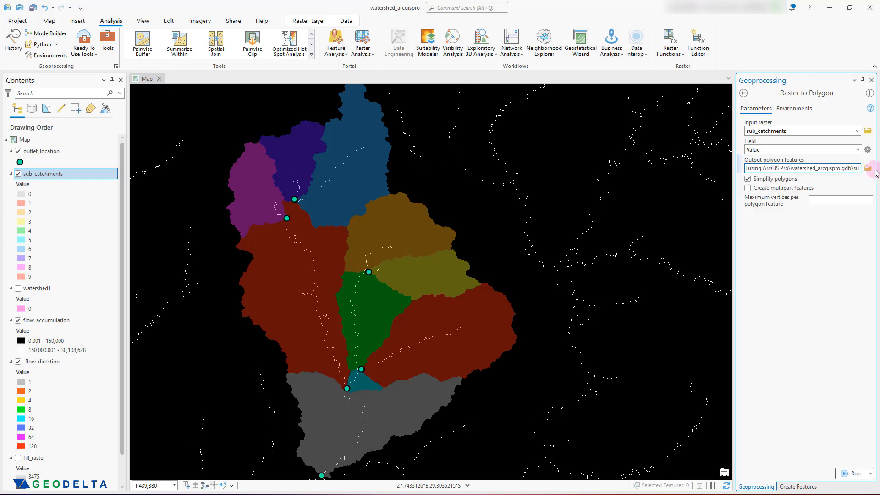
{"action": "type", "text": "b_catchments"}
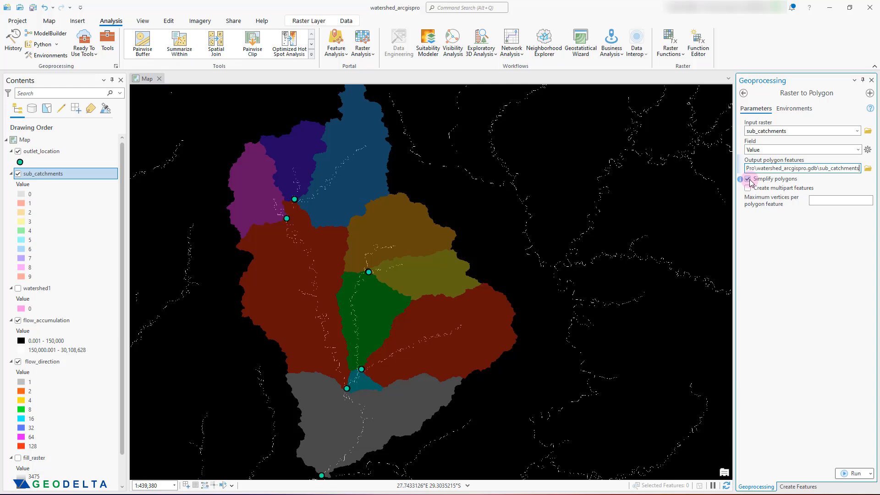
Extend the output polygon features' name to sub_catchments_poly and run the Raster to Polygon tool
{"action": "scroll", "coordinate": [511, 305], "scroll_direction": "up", "scroll_amount": 3}
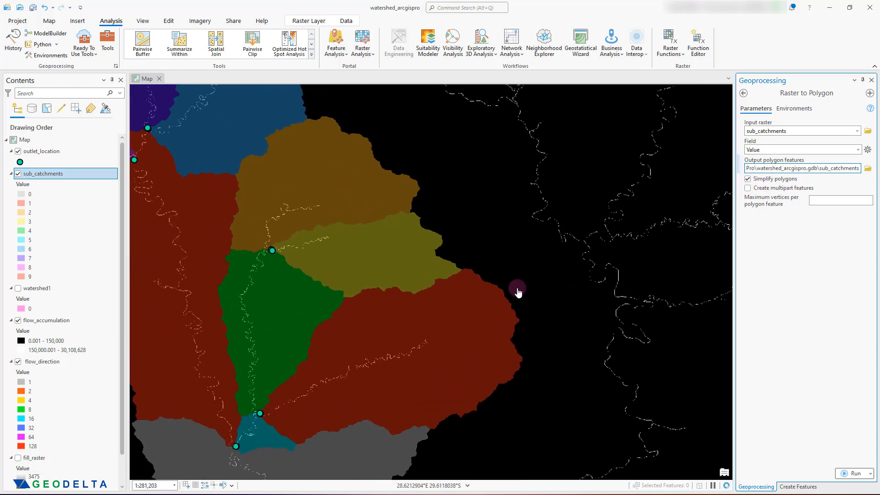
{"action": "scroll", "coordinate": [518, 292], "scroll_direction": "up", "scroll_amount": 10}
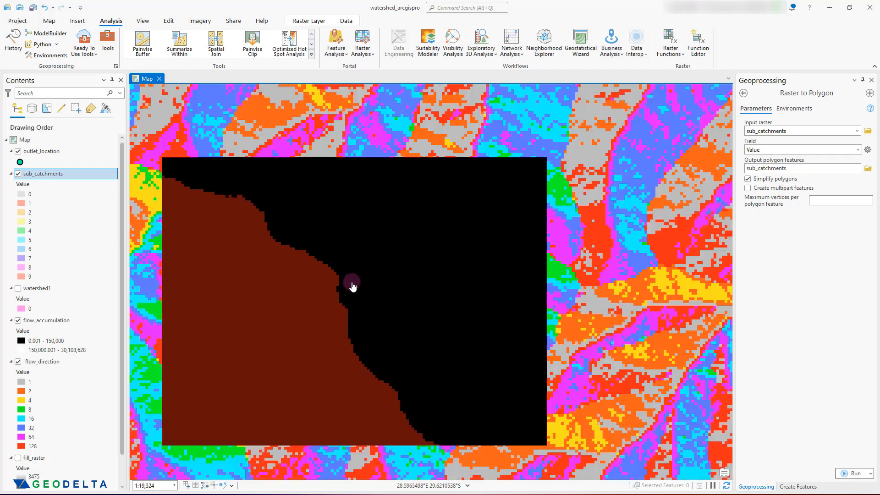
{"action": "left_click_drag", "start_coordinate": [352, 287], "coordinate": [417, 347]}
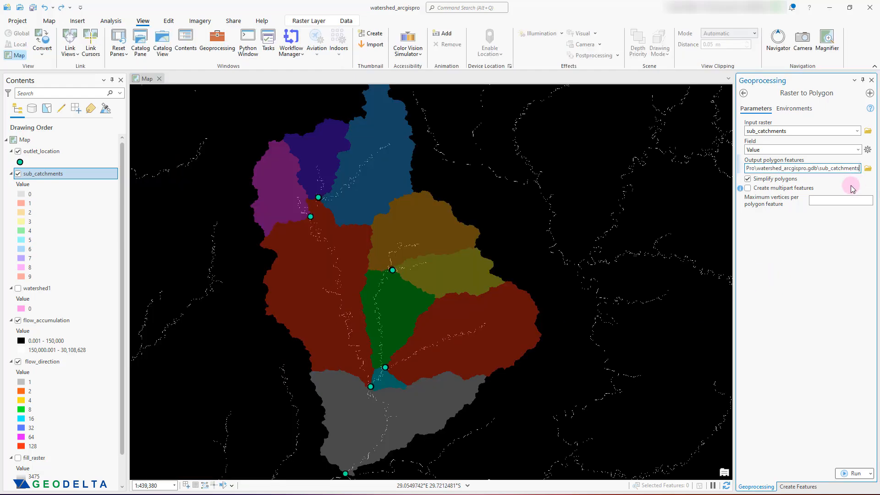
{"action": "type", "text": "_poly"}
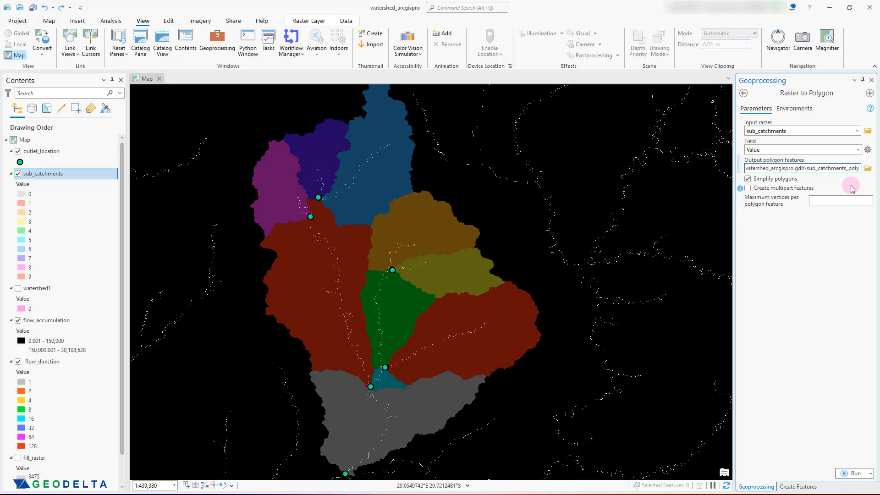
{"action": "left_click", "coordinate": [761, 214]}
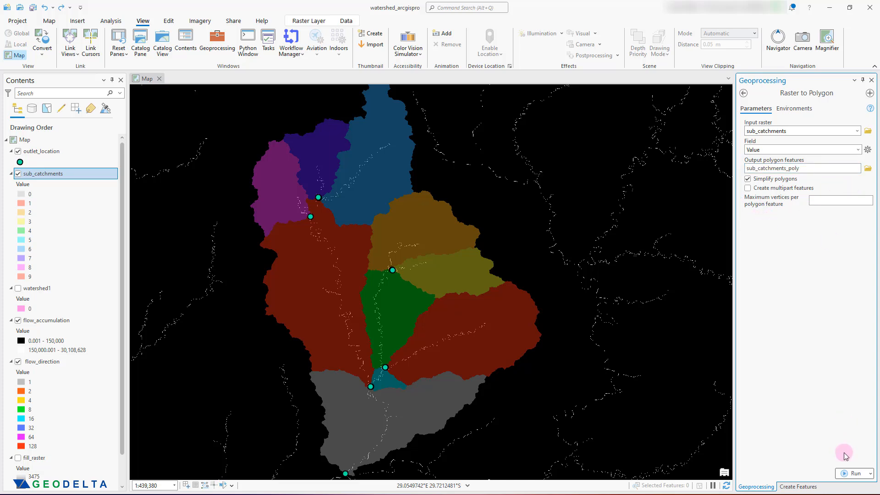
{"action": "left_click", "coordinate": [851, 474]}
Hide and show the sub_catchments_poly layer again to compare the polygons with the sub_catchments raster
{"action": "scroll", "coordinate": [402, 308], "scroll_direction": "down", "scroll_amount": 2}
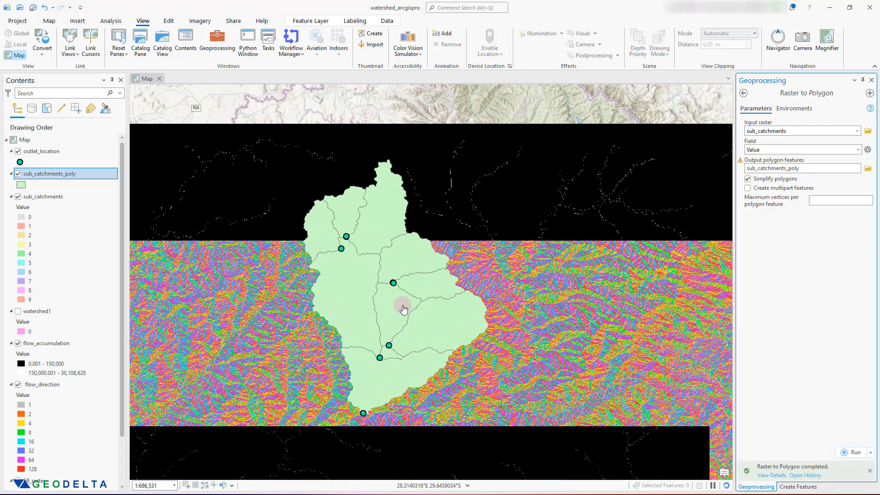
{"action": "scroll", "coordinate": [385, 286], "scroll_direction": "up", "scroll_amount": 1}
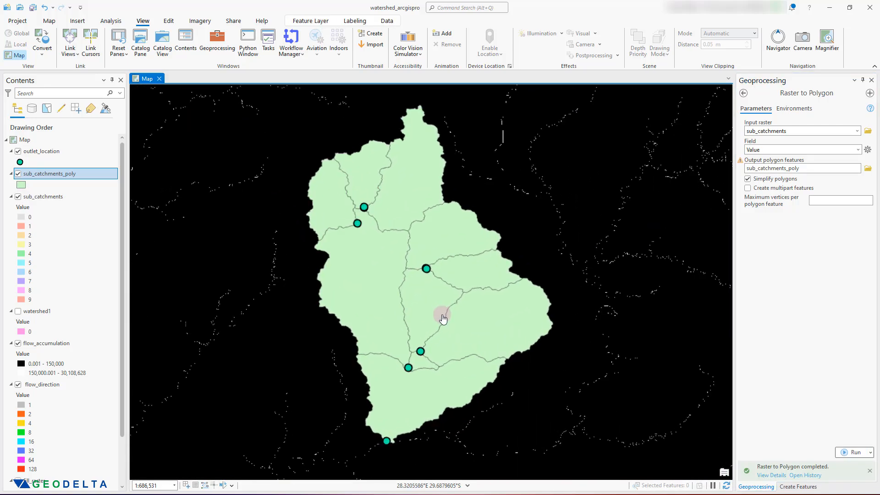
{"action": "scroll", "coordinate": [443, 318], "scroll_direction": "up", "scroll_amount": 1}
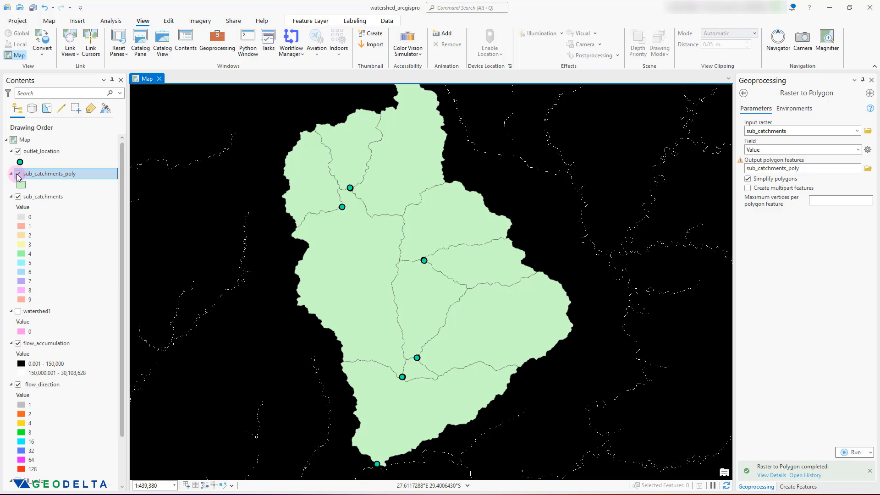
{"action": "left_click", "coordinate": [18, 175]}
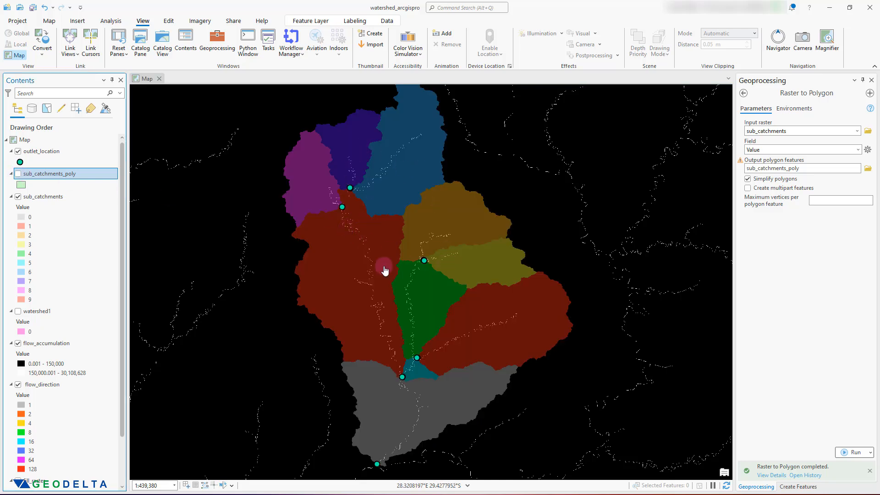
{"action": "left_click", "coordinate": [18, 174]}
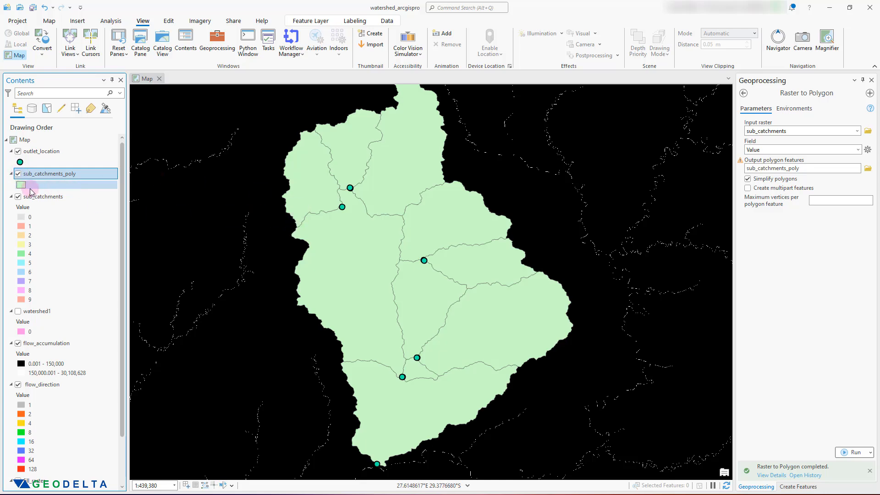
Symbolize the sub_catchments_poly layer with no fill color and a blue 2 pt outline, and apply the changes
{"action": "right_click", "coordinate": [45, 177]}
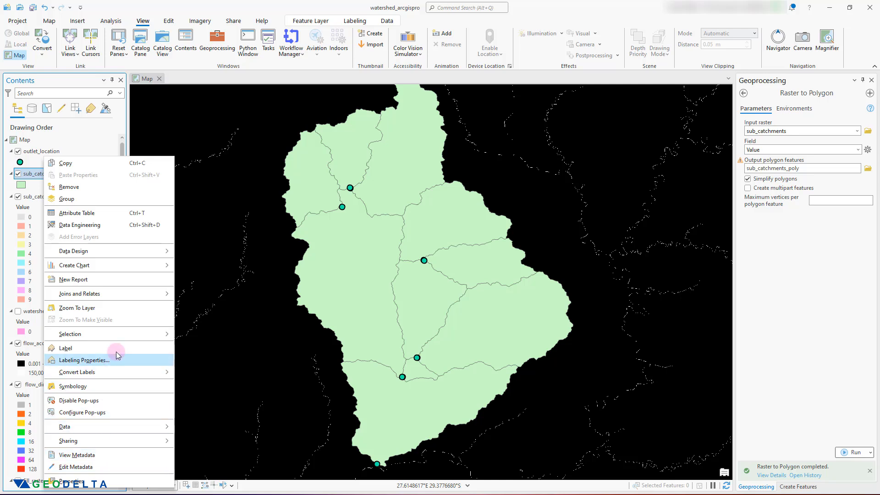
{"action": "left_click", "coordinate": [177, 385]}
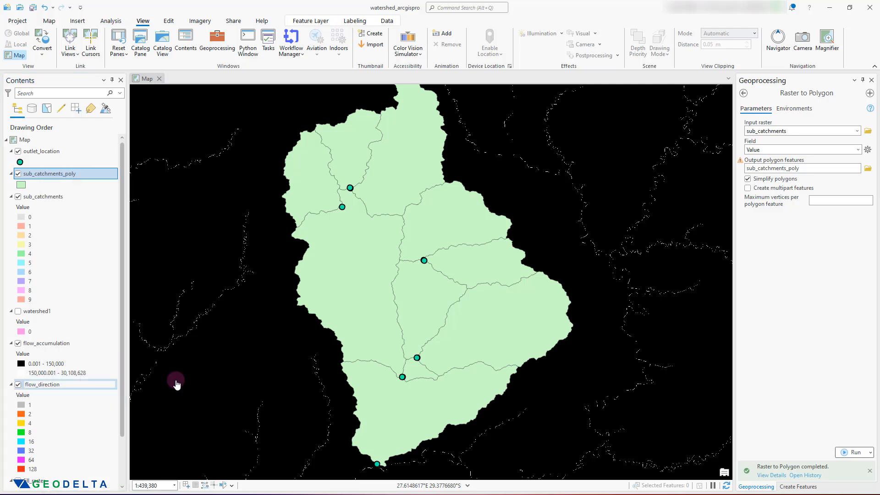
{"action": "left_click", "coordinate": [785, 138]}
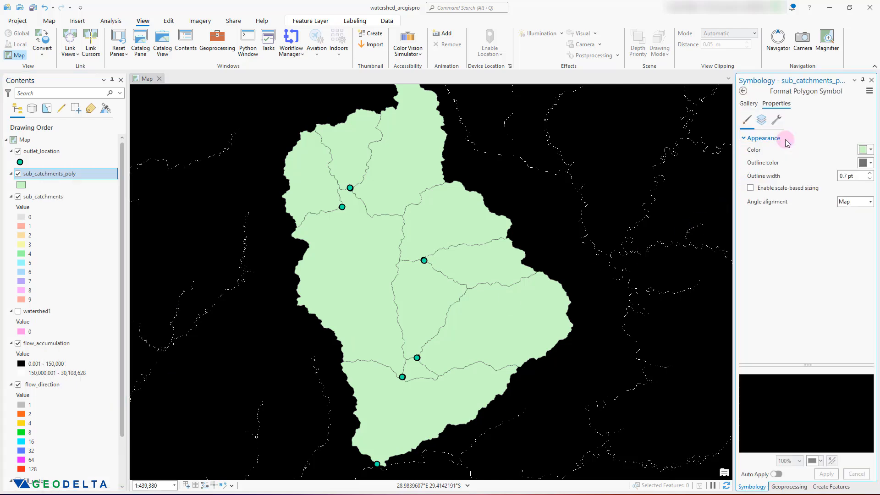
{"action": "left_click", "coordinate": [861, 149]}
{"action": "left_click", "coordinate": [842, 161]}
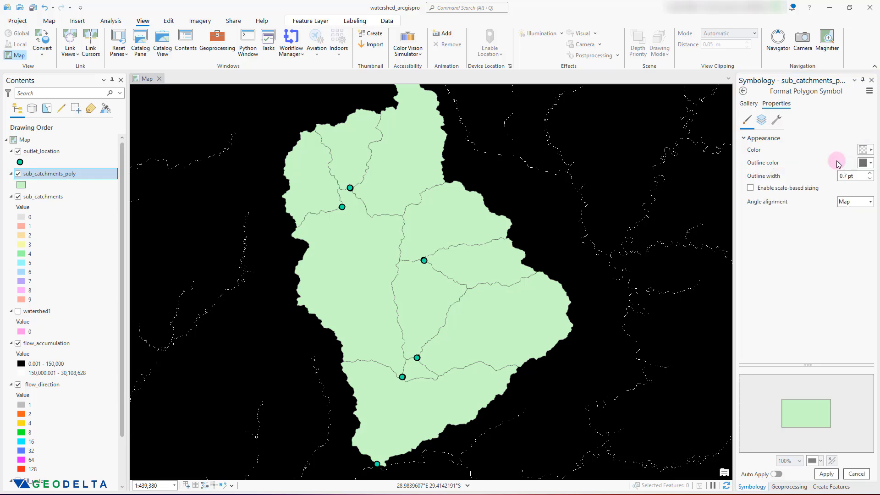
{"action": "left_click", "coordinate": [863, 163]}
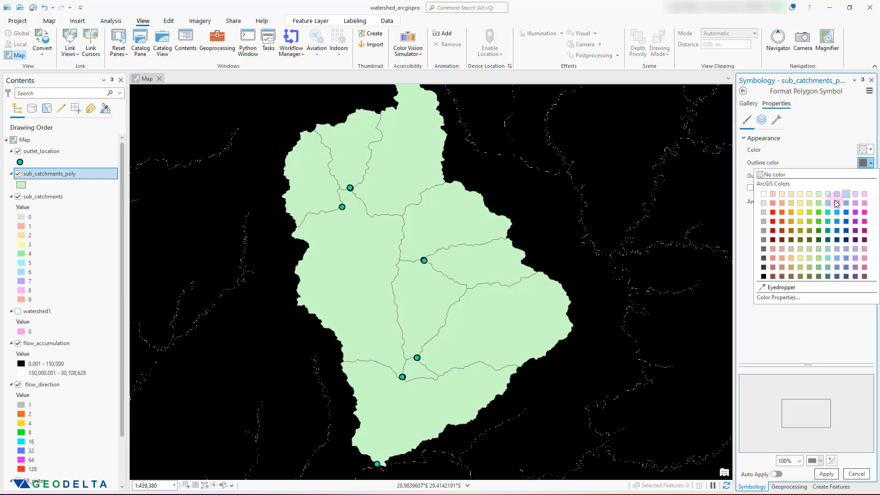
{"action": "left_click", "coordinate": [846, 222]}
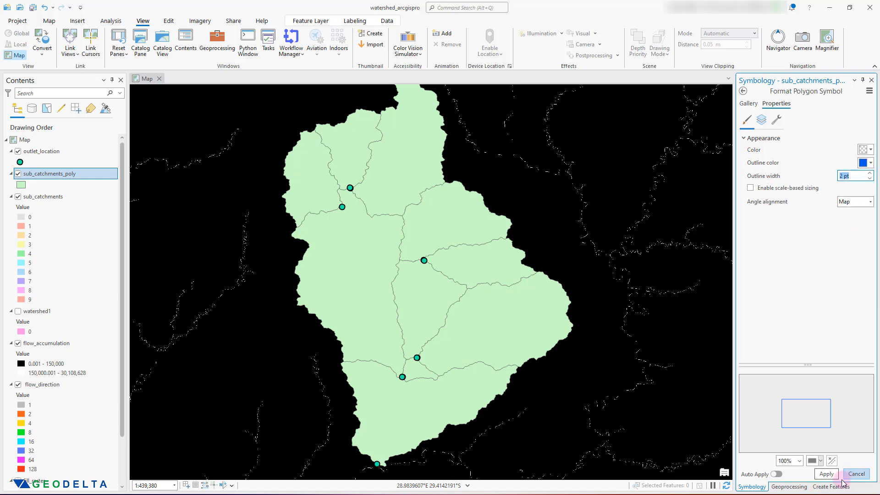
{"action": "left_click", "coordinate": [826, 474]}
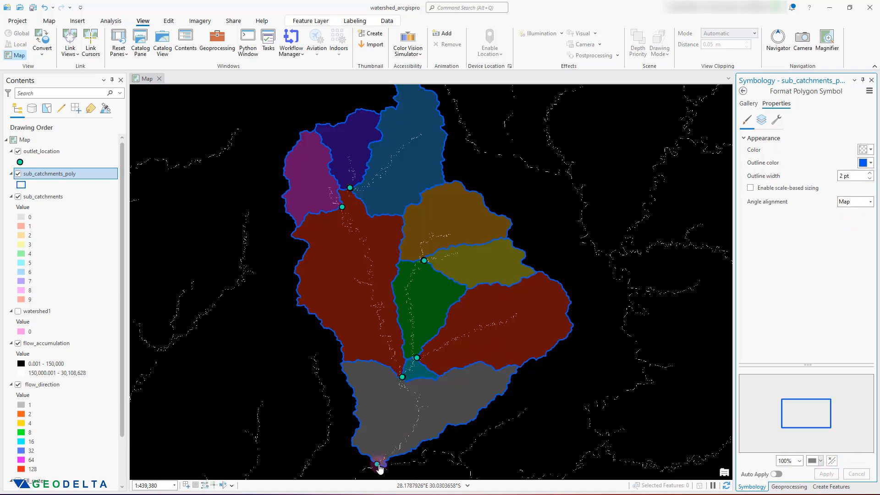
Open the attribute table of sub_catchments_poly and examine its Shape_Length and Shape_Area fields
{"action": "scroll", "coordinate": [383, 471], "scroll_direction": "down", "scroll_amount": 2}
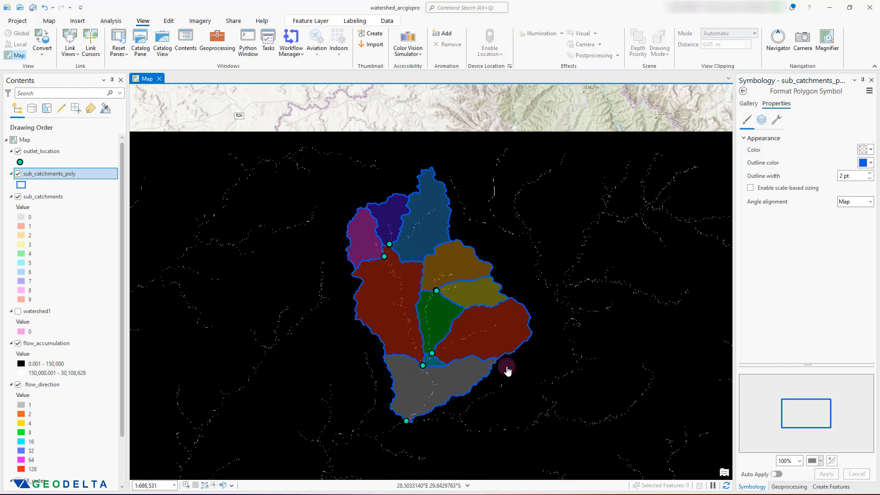
{"action": "scroll", "coordinate": [451, 271], "scroll_direction": "up", "scroll_amount": 2}
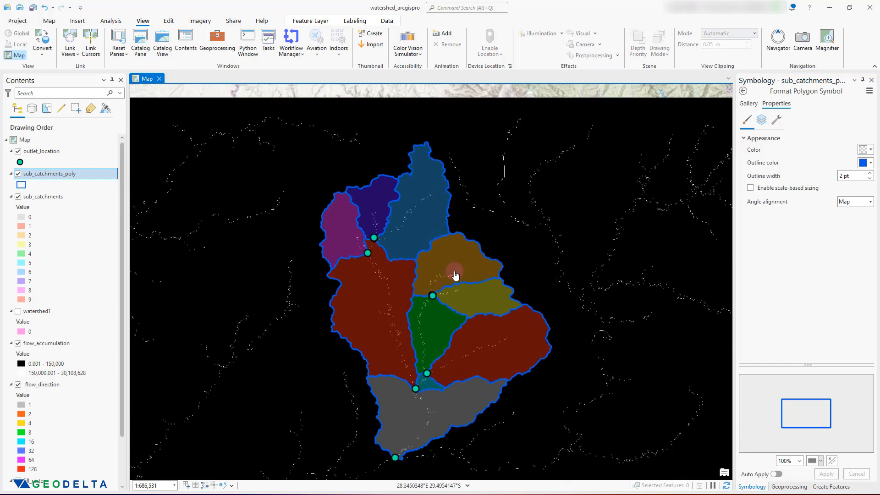
{"action": "left_click_drag", "start_coordinate": [449, 251], "coordinate": [445, 217]}
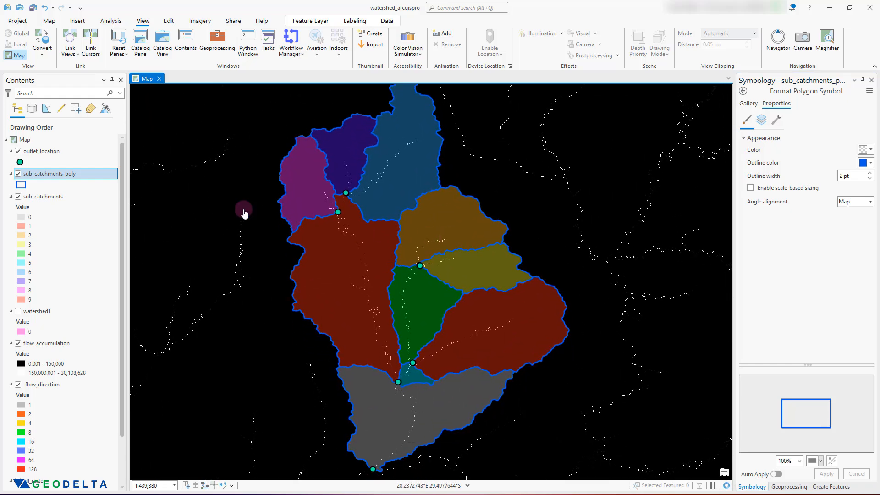
{"action": "right_click", "coordinate": [93, 176]}
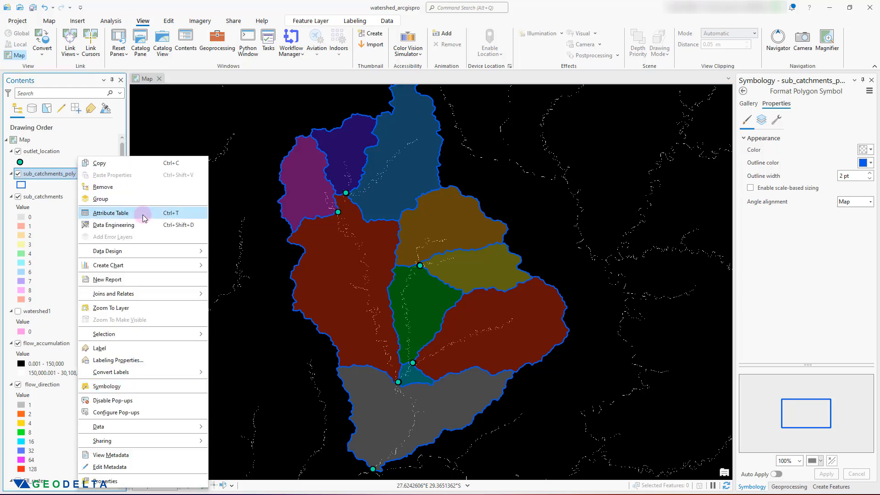
{"action": "left_click", "coordinate": [111, 213]}
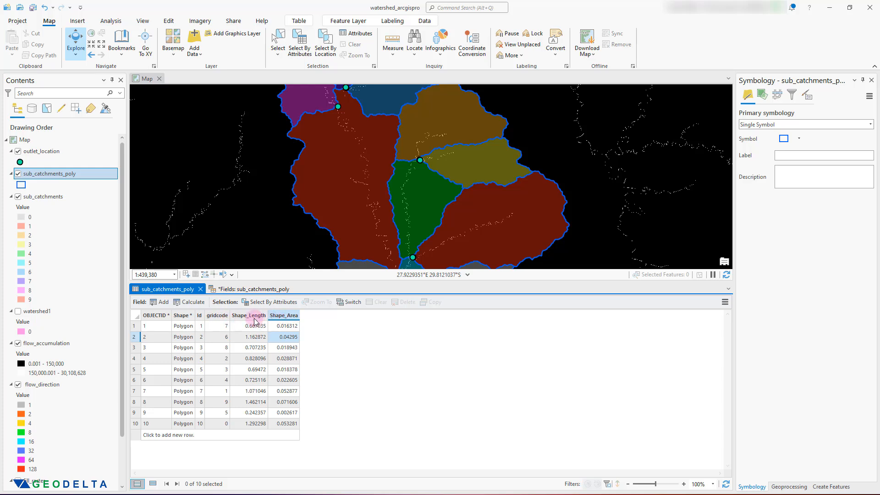
{"action": "mouse_move", "coordinate": [255, 320]}
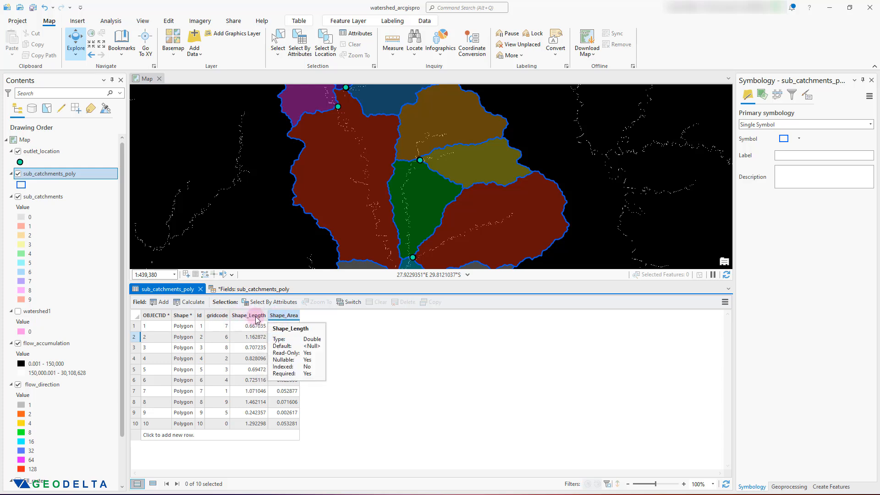
{"action": "mouse_move", "coordinate": [289, 320]}
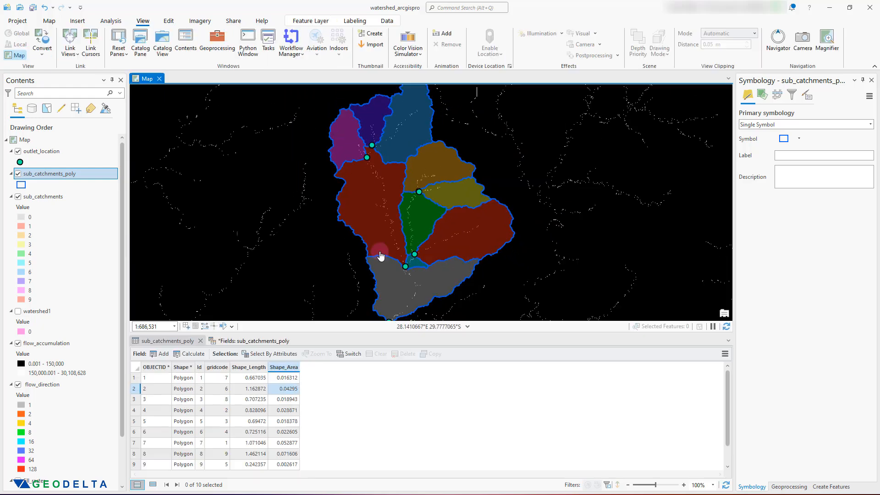
{"action": "left_click", "coordinate": [286, 377]}
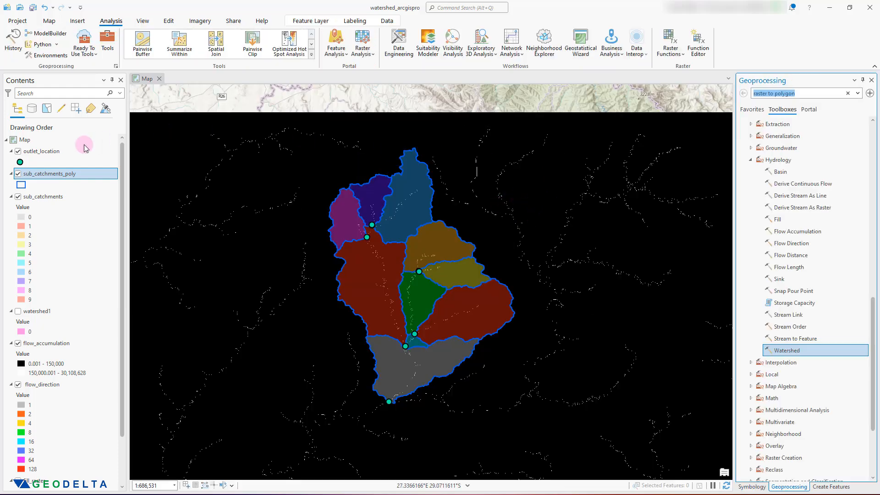
Set the map's XY coordinate system to WGS 1984 Web Mercator (auxiliary sphere) in the map properties and apply it
{"action": "left_click", "coordinate": [43, 139]}
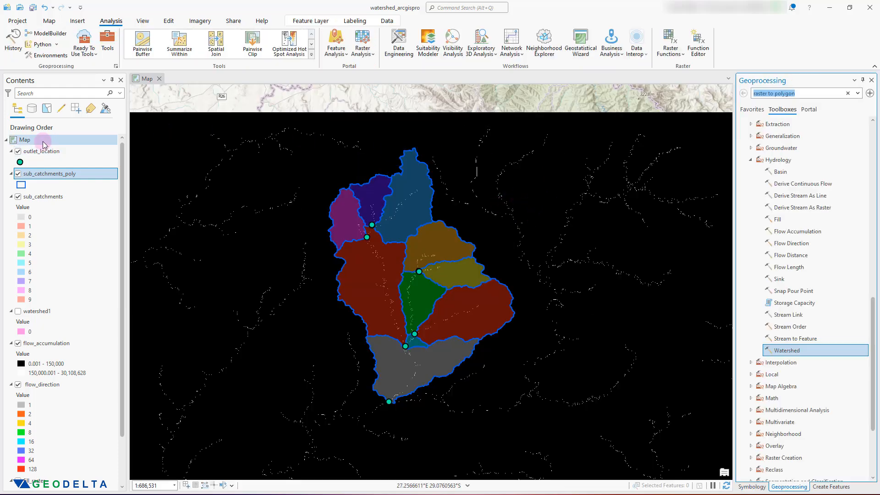
{"action": "right_click", "coordinate": [44, 143]}
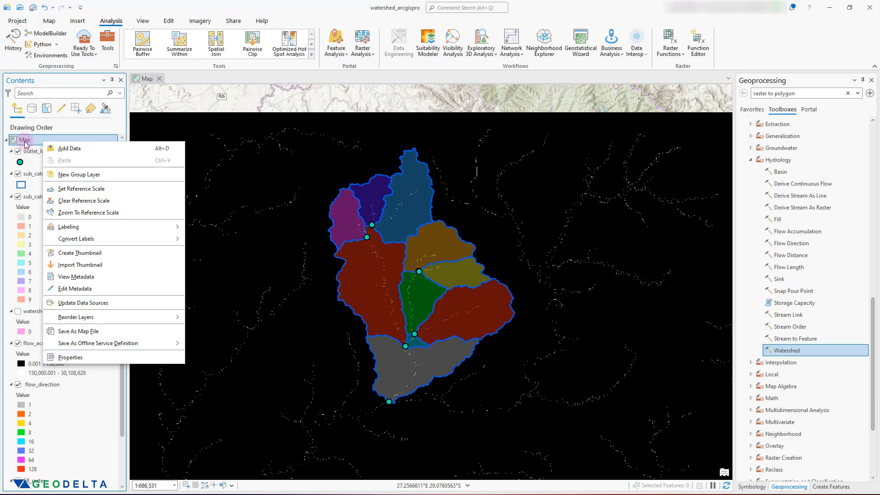
{"action": "left_click", "coordinate": [98, 357]}
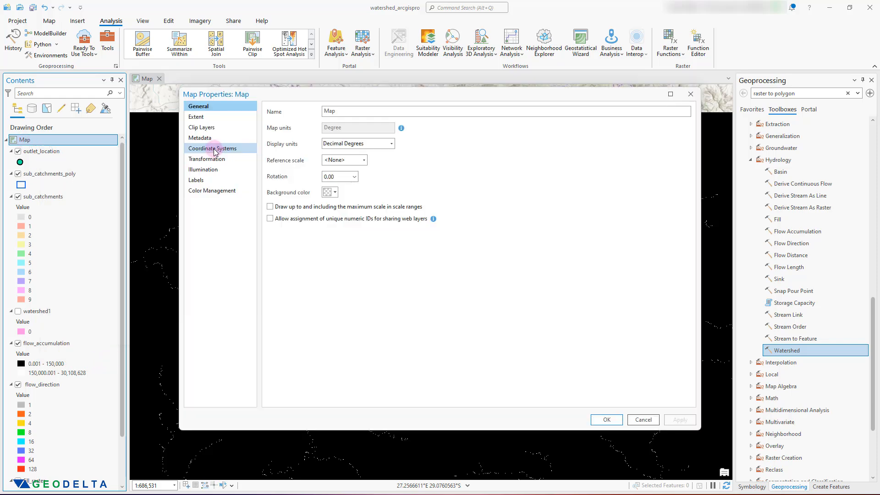
{"action": "left_click", "coordinate": [213, 149]}
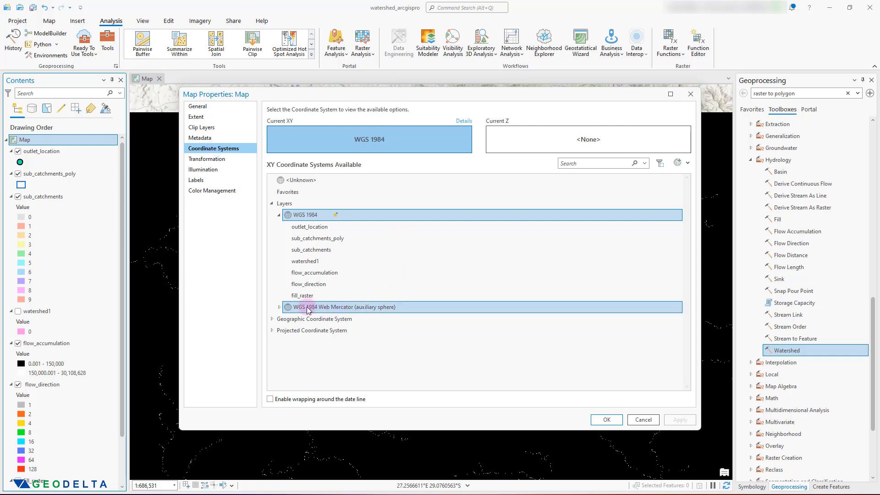
{"action": "left_click", "coordinate": [330, 310]}
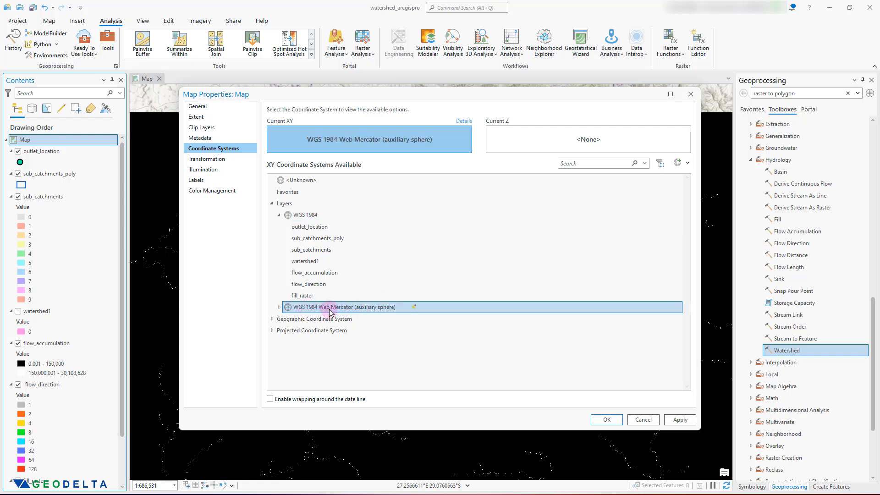
{"action": "left_click", "coordinate": [680, 420]}
{"action": "left_click", "coordinate": [611, 422]}
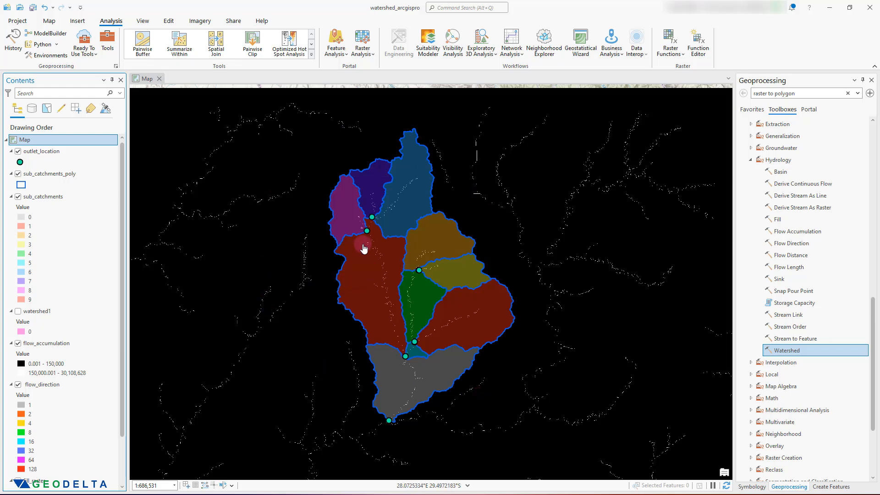
{"action": "left_click_drag", "start_coordinate": [420, 278], "coordinate": [411, 258]}
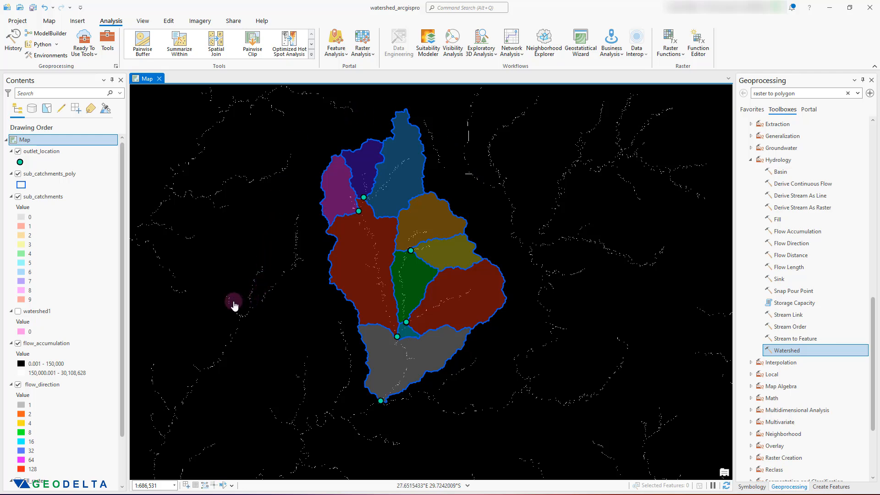
Start exporting the features of the sub_catchments_poly layer and name the output feature class sub_catchments1
{"action": "left_click", "coordinate": [47, 152]}
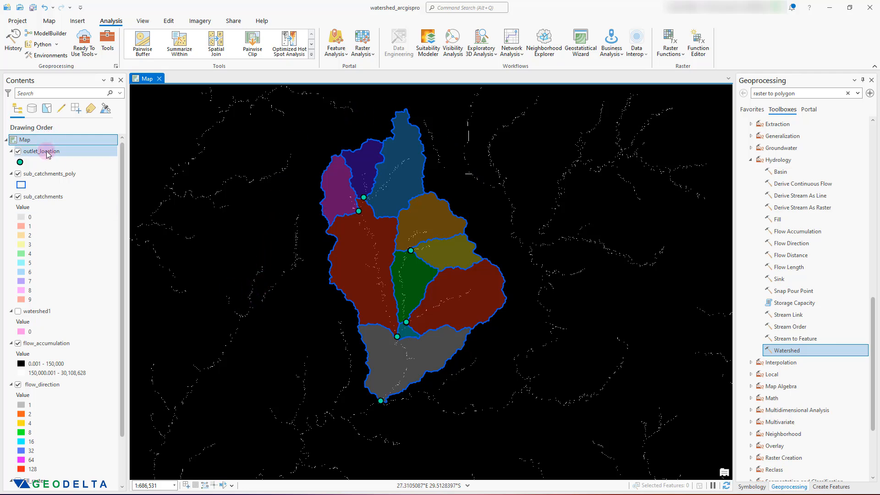
{"action": "left_click", "coordinate": [50, 174]}
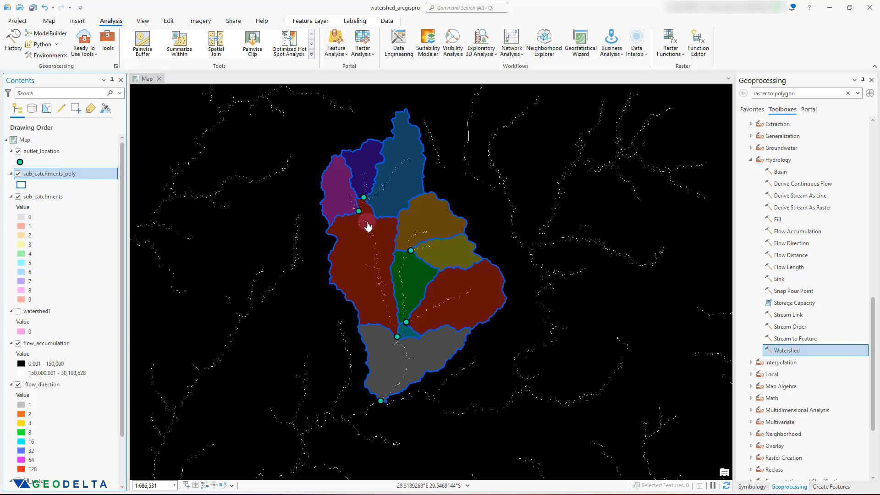
{"action": "left_click", "coordinate": [50, 174]}
{"action": "right_click", "coordinate": [51, 176]}
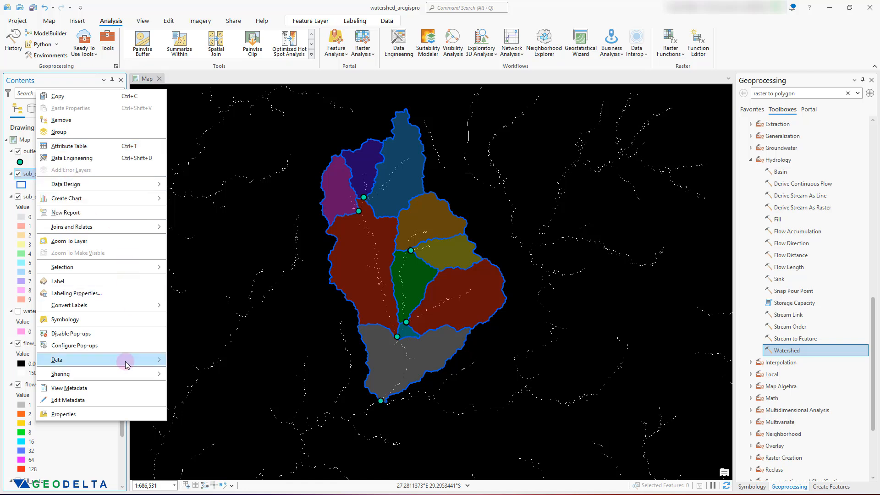
{"action": "mouse_move", "coordinate": [124, 359]}
{"action": "left_click", "coordinate": [226, 361]}
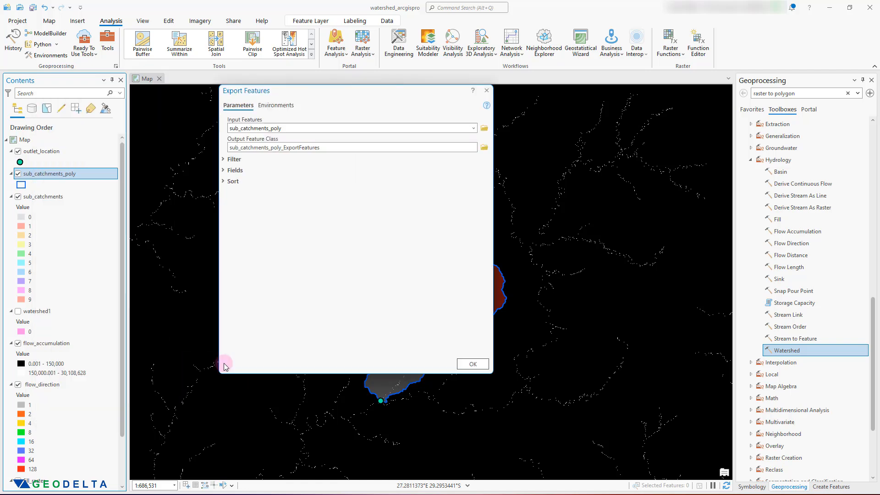
{"action": "left_click", "coordinate": [360, 148]}
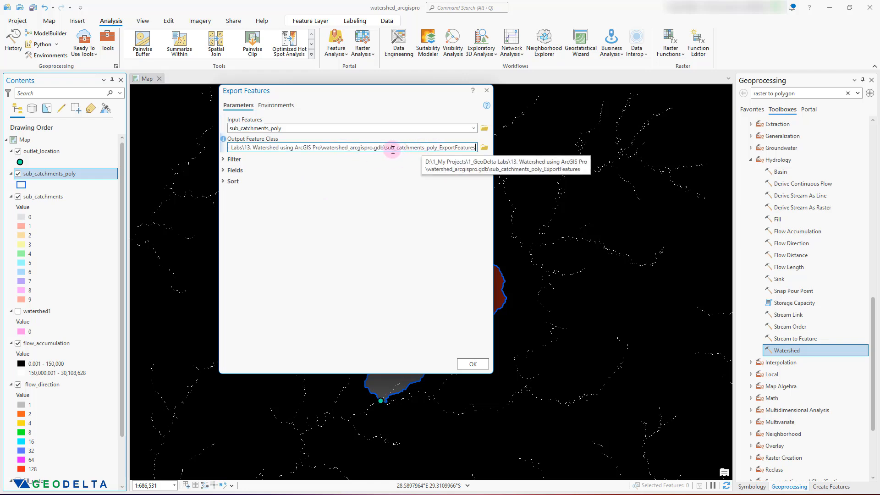
{"action": "left_click_drag", "start_coordinate": [425, 147], "coordinate": [488, 181]}
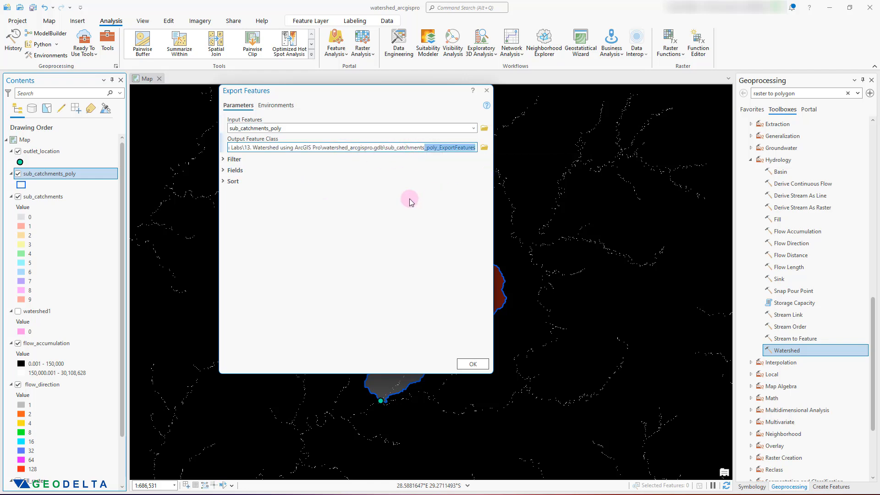
{"action": "type", "text": "1_GeoDelta"}
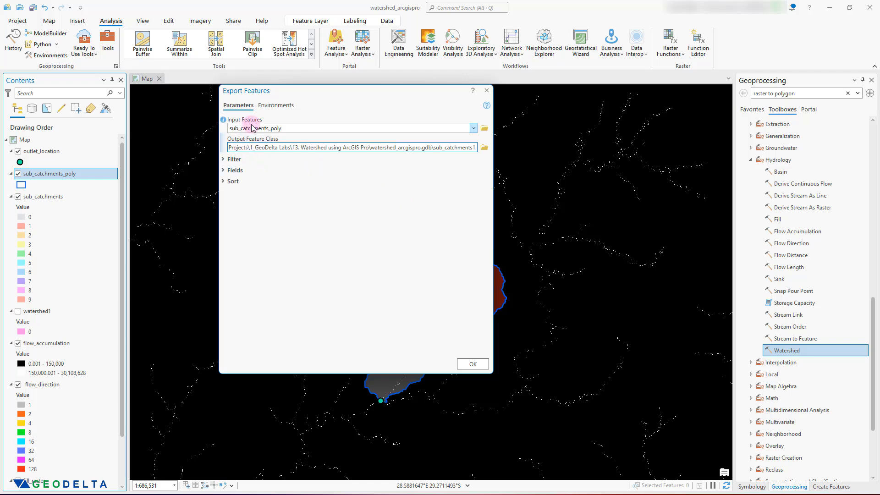
Set the export's output coordinate system to WGS 1984 Web Mercator (auxiliary sphere) and run the export
{"action": "left_click", "coordinate": [278, 105]}
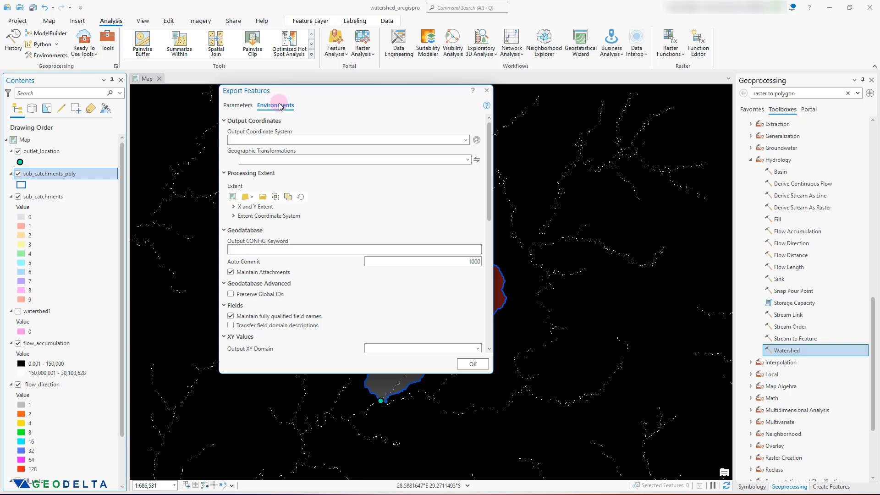
{"action": "left_click", "coordinate": [466, 140]}
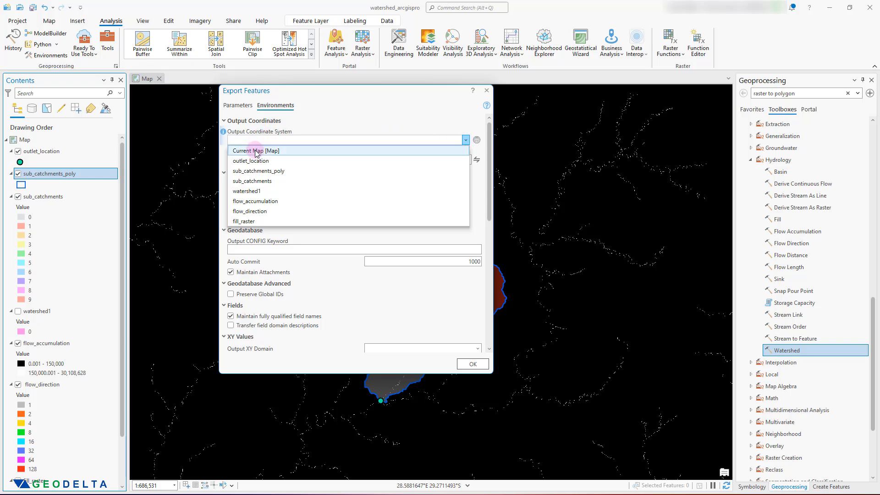
{"action": "left_click", "coordinate": [477, 141]}
{"action": "left_click", "coordinate": [478, 141]}
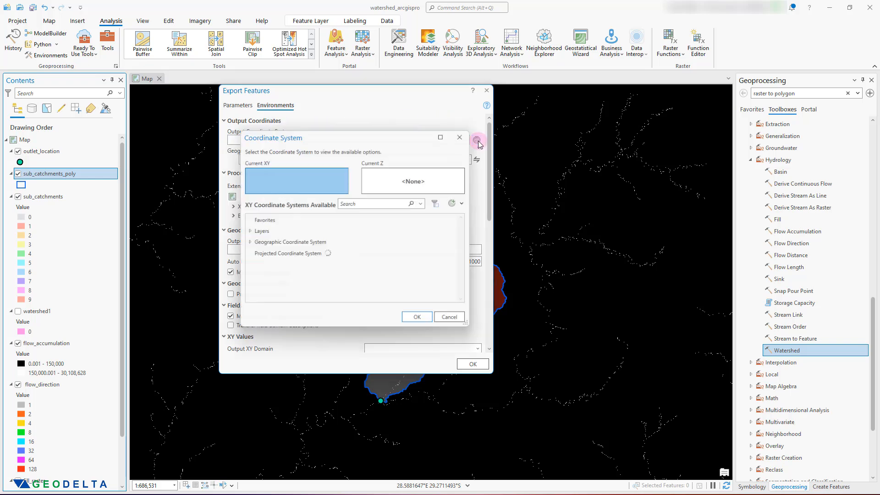
{"action": "left_click", "coordinate": [247, 232]}
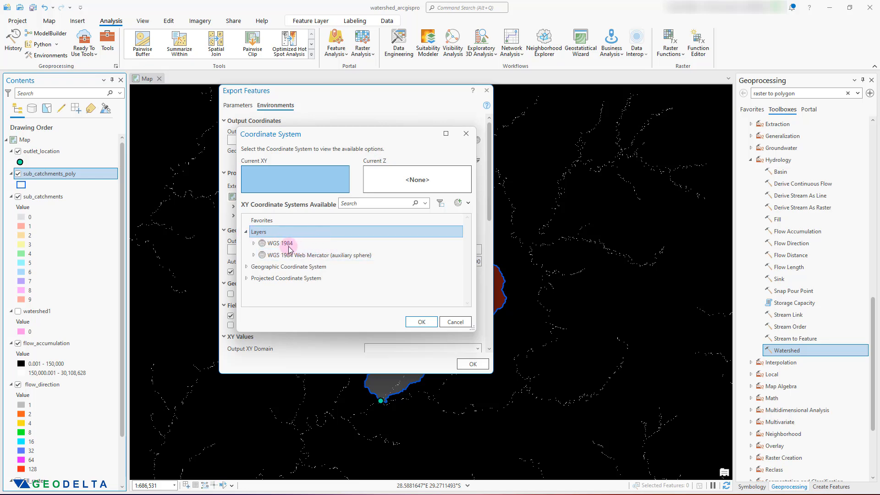
{"action": "left_click", "coordinate": [319, 259]}
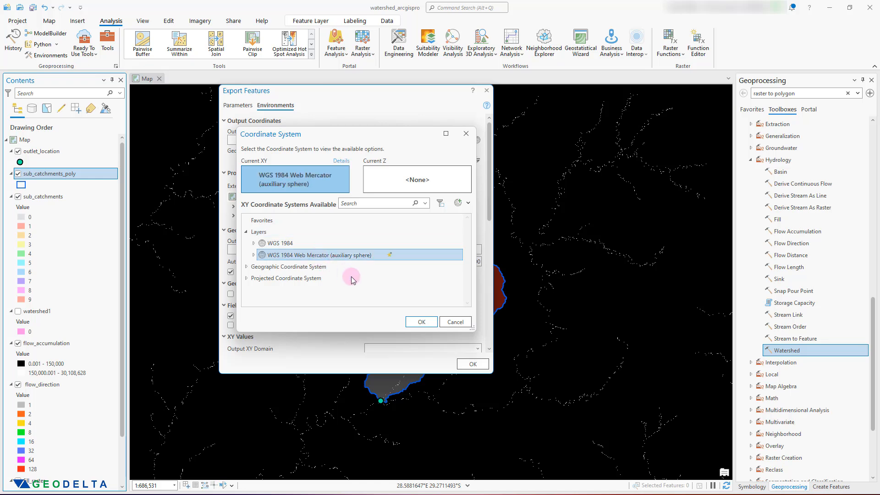
{"action": "left_click", "coordinate": [422, 322]}
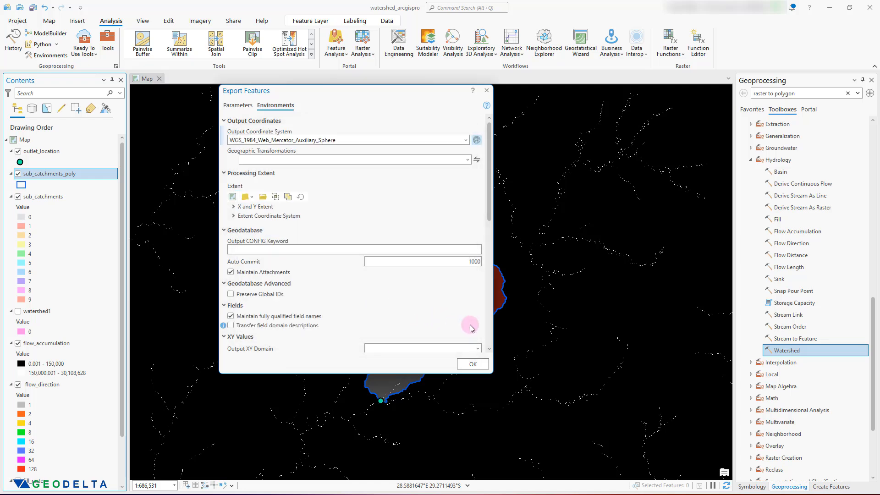
{"action": "left_click", "coordinate": [474, 365]}
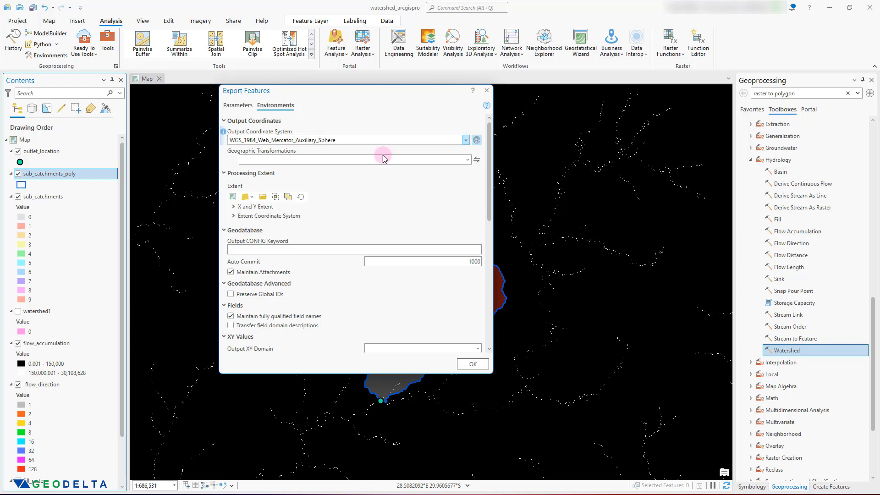
{"action": "left_click", "coordinate": [238, 105]}
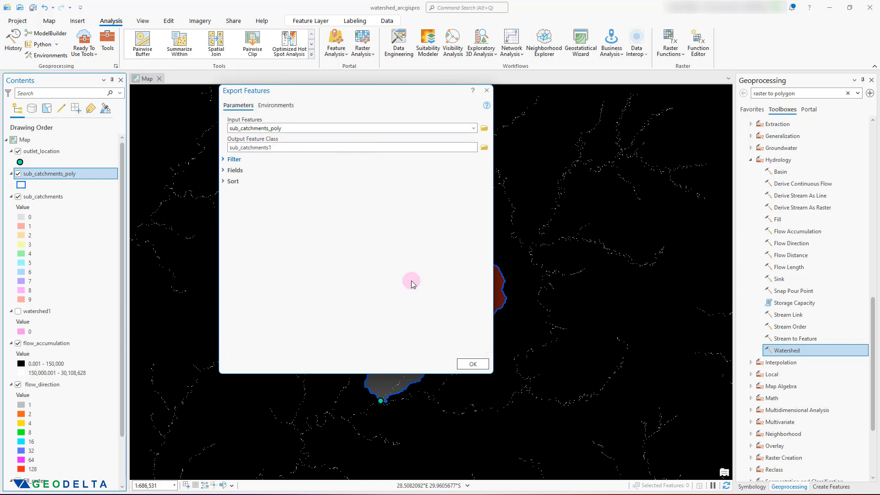
{"action": "left_click", "coordinate": [473, 365]}
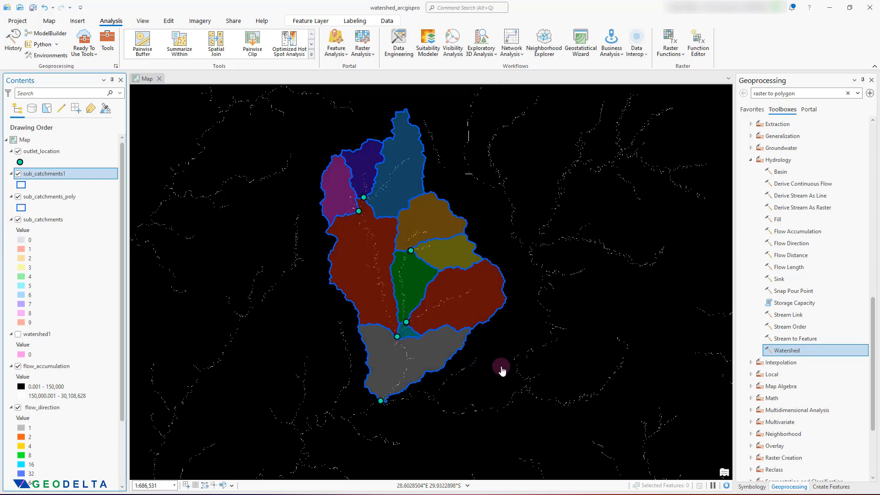
Examine the spatial reference of the sub_catchments_poly layer in its source properties, then close the properties
{"action": "left_click", "coordinate": [110, 181]}
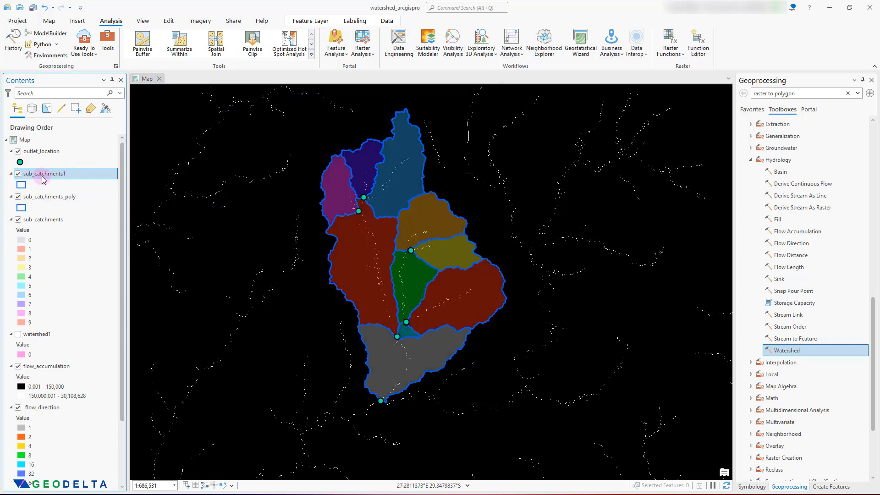
{"action": "right_click", "coordinate": [50, 200]}
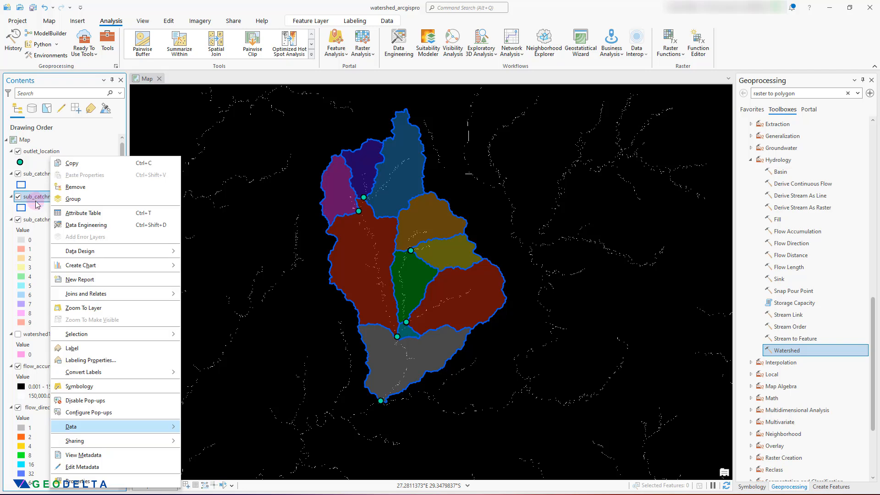
{"action": "left_click", "coordinate": [41, 176]}
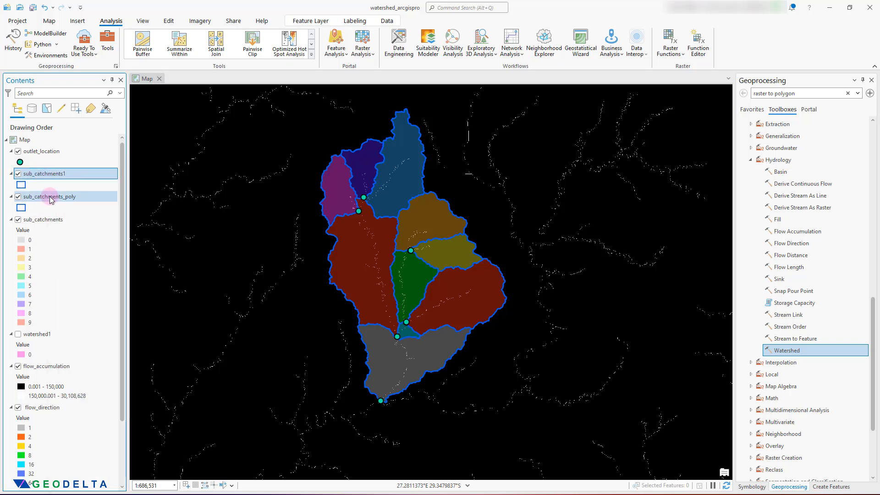
{"action": "left_click", "coordinate": [51, 198]}
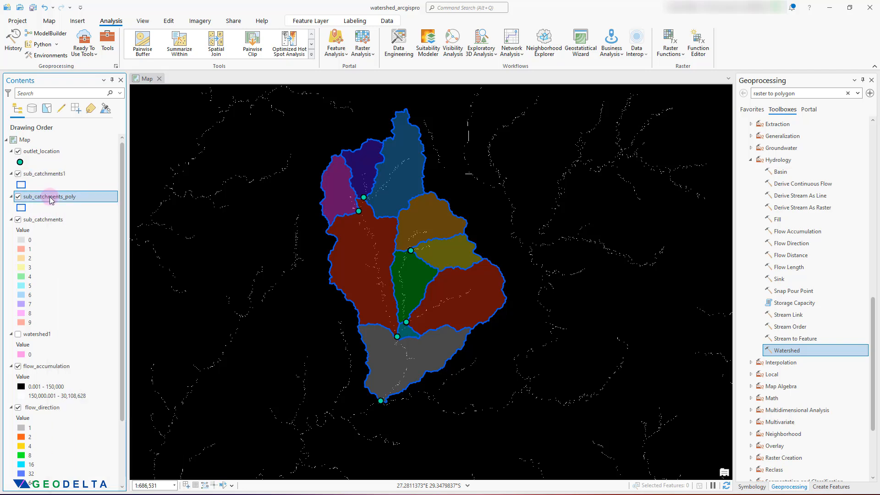
{"action": "right_click", "coordinate": [51, 200]}
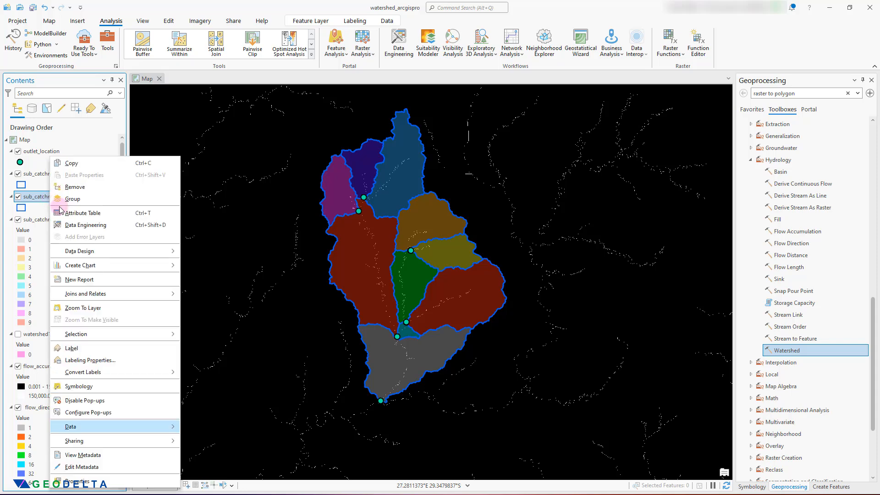
{"action": "left_click", "coordinate": [112, 477]}
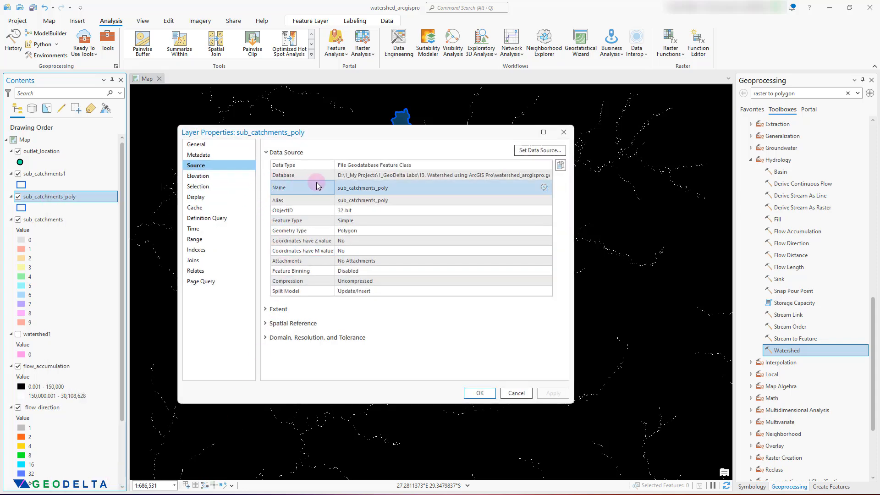
{"action": "left_click", "coordinate": [266, 323]}
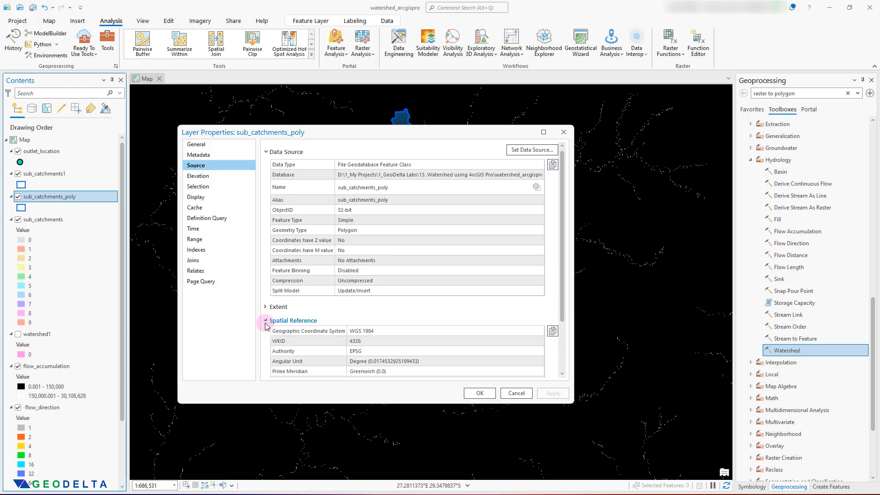
{"action": "scroll", "coordinate": [288, 334], "scroll_direction": "down", "scroll_amount": 2}
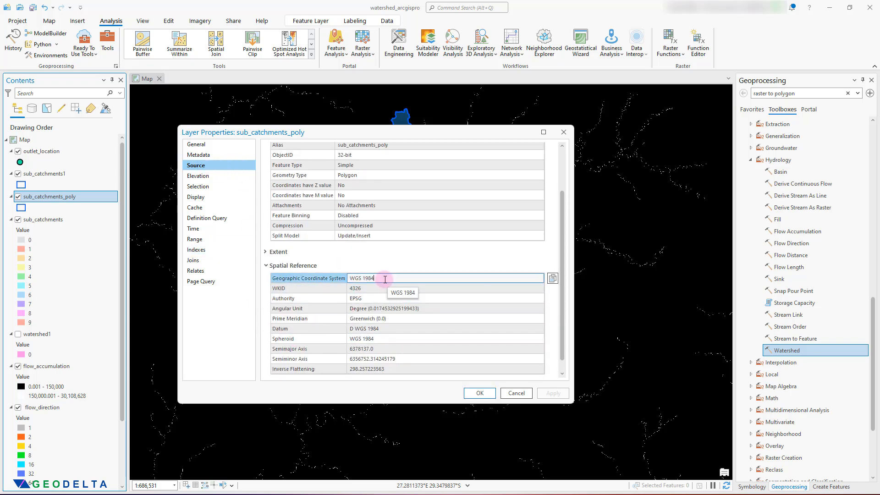
{"action": "left_click_drag", "start_coordinate": [386, 279], "coordinate": [281, 281]}
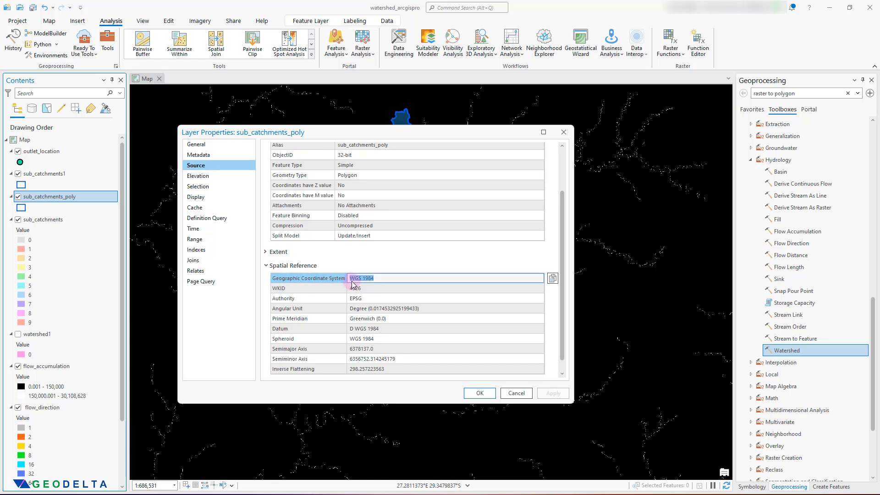
{"action": "left_click", "coordinate": [564, 133]}
Open the sub_catchments1 layer's source properties and examine its spatial reference, including projected coordinate system and linear unit
{"action": "left_click", "coordinate": [61, 173]}
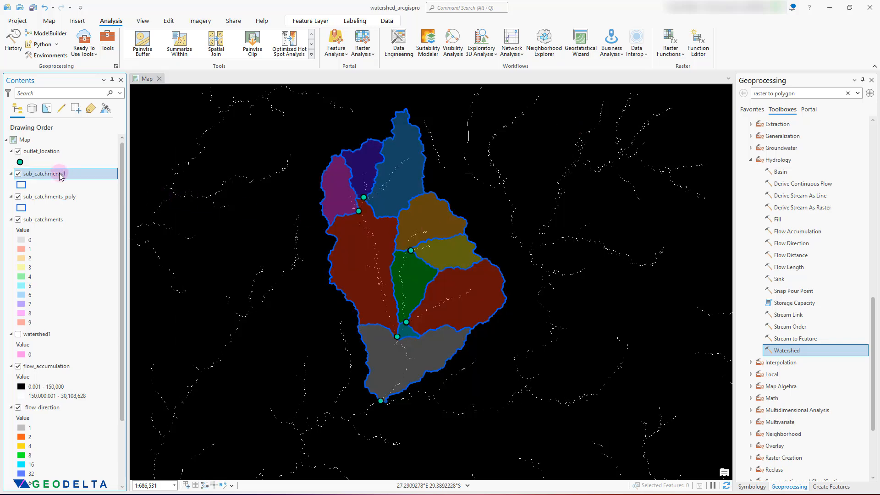
{"action": "right_click", "coordinate": [60, 173]}
{"action": "left_click", "coordinate": [128, 482]}
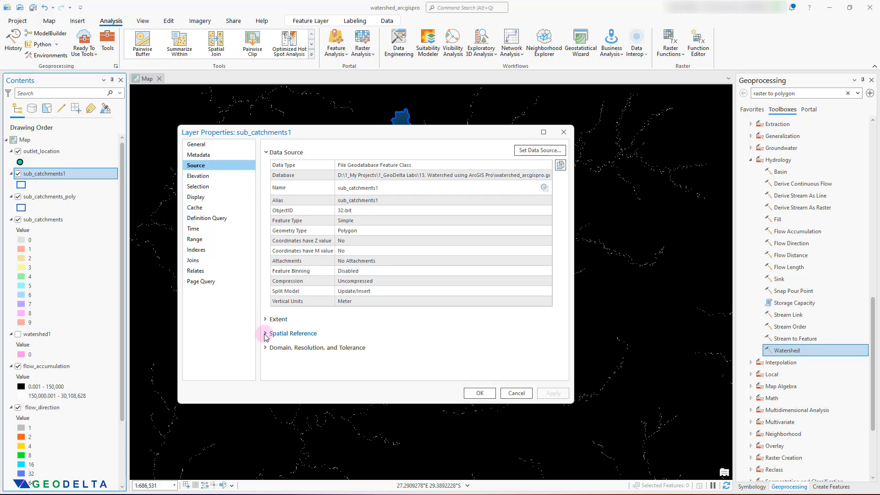
{"action": "left_click", "coordinate": [266, 334]}
{"action": "scroll", "coordinate": [270, 333], "scroll_direction": "down", "scroll_amount": 3}
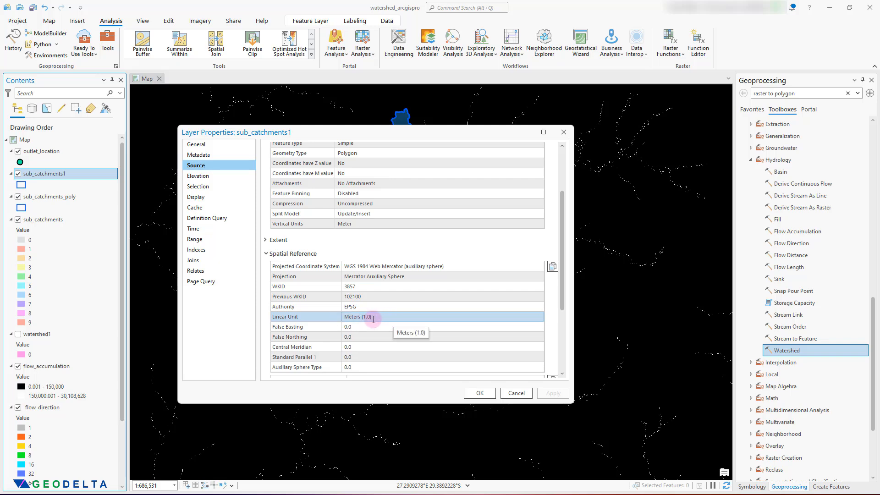
Close the layer properties and open the attribute table of the sub_catchments1 layer
{"action": "left_click", "coordinate": [564, 132]}
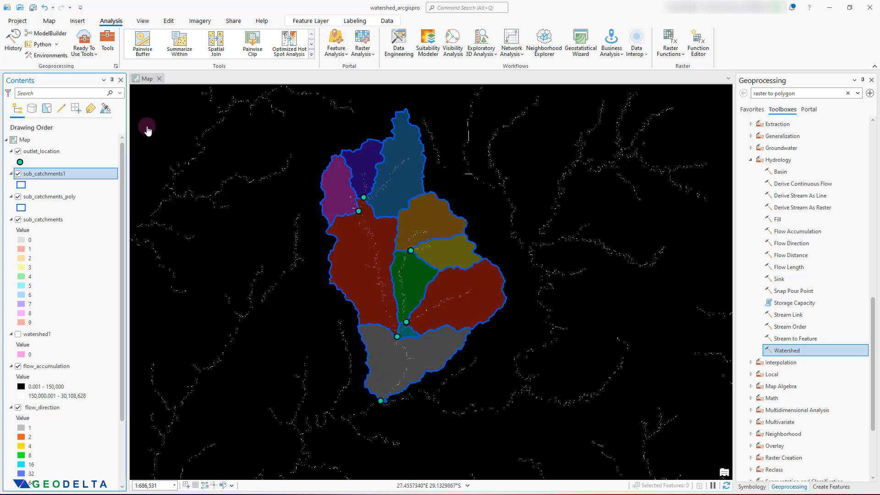
{"action": "left_click", "coordinate": [63, 171]}
{"action": "right_click", "coordinate": [64, 176]}
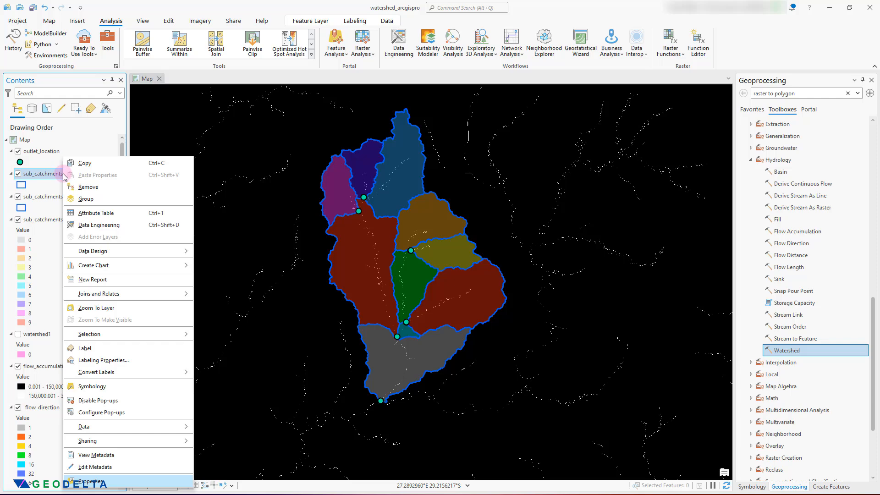
{"action": "left_click", "coordinate": [122, 217]}
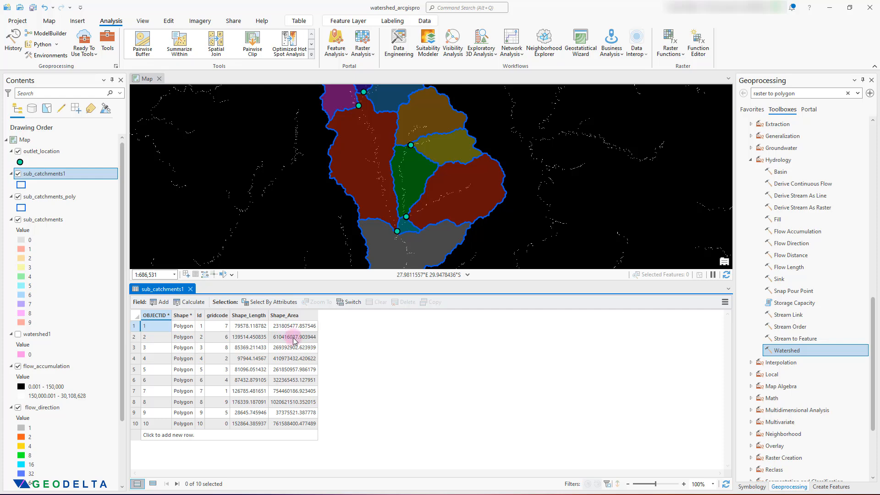
Add a Double field named Area_calculation to the sub_catchments1 table, save the change and close the fields view
{"action": "left_click", "coordinate": [162, 305]}
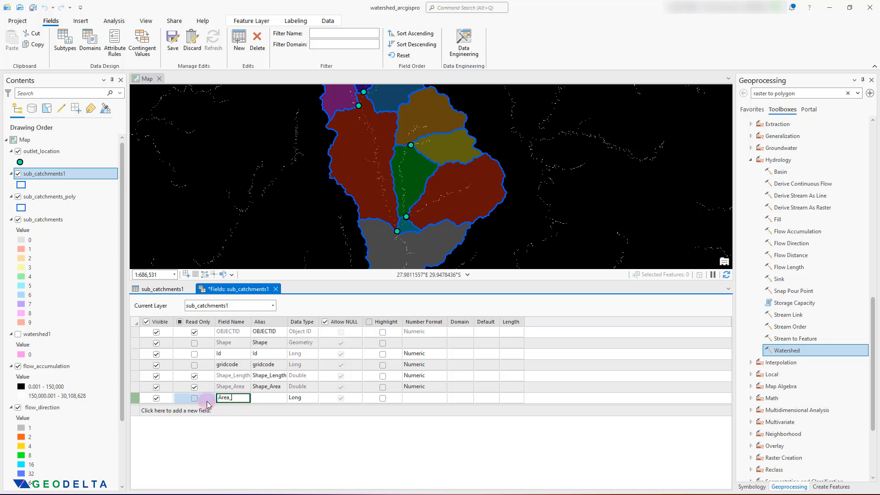
{"action": "type", "text": "Area_calculation"}
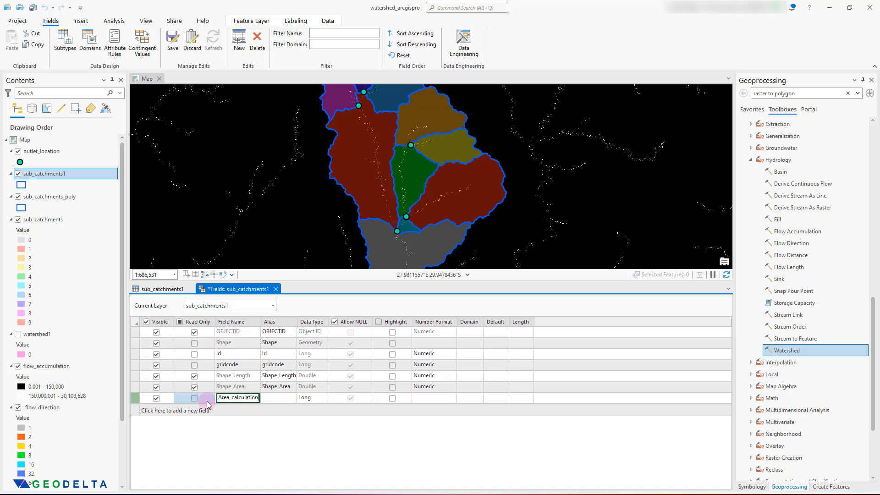
{"action": "left_click", "coordinate": [321, 401]}
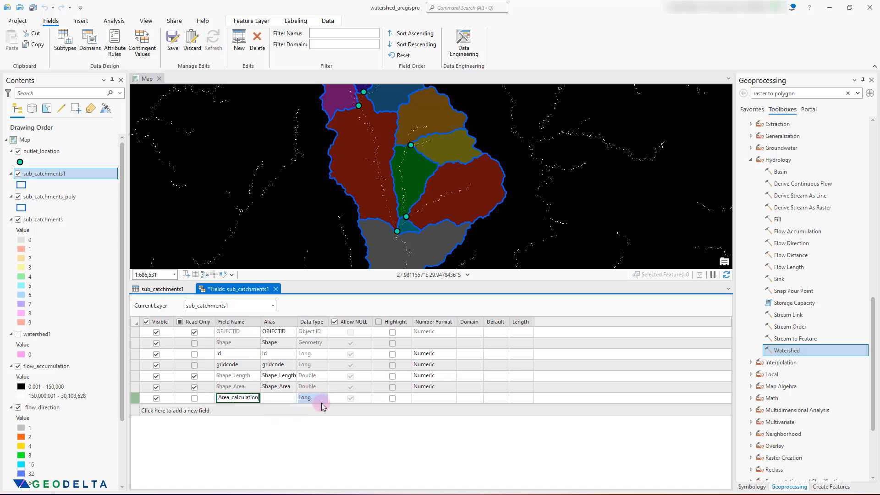
{"action": "left_click", "coordinate": [322, 400]}
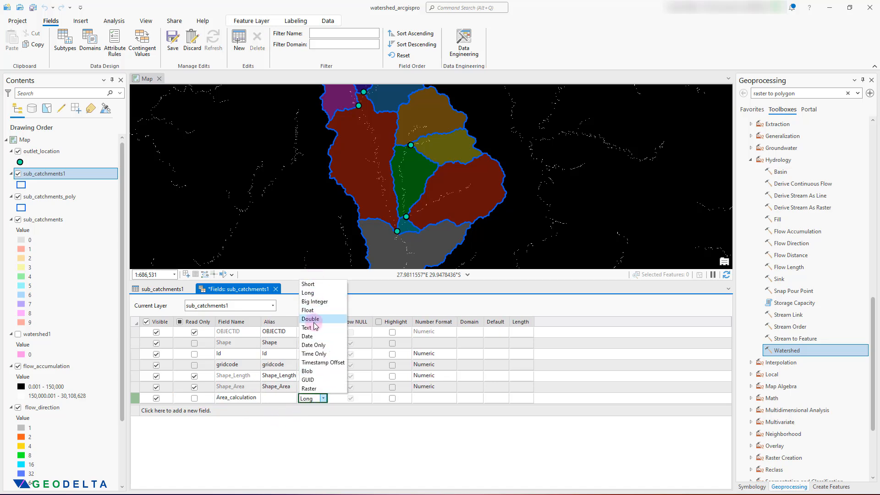
{"action": "left_click", "coordinate": [314, 323]}
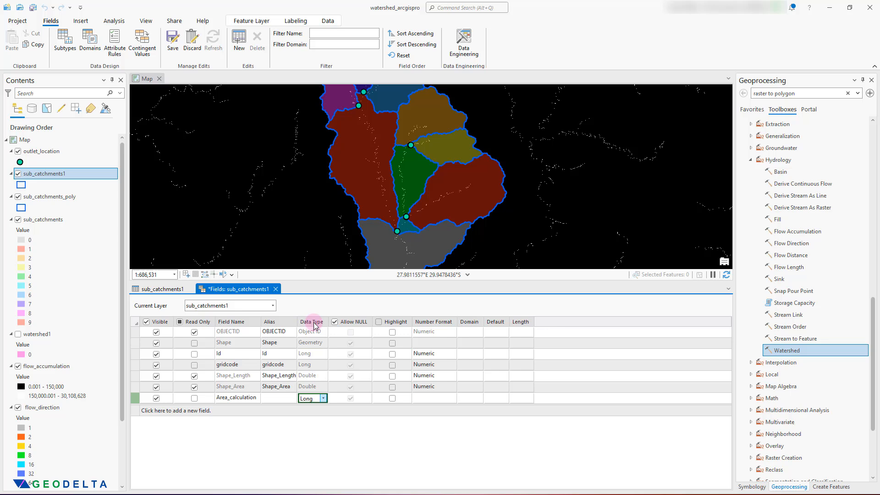
{"action": "left_click", "coordinate": [172, 39]}
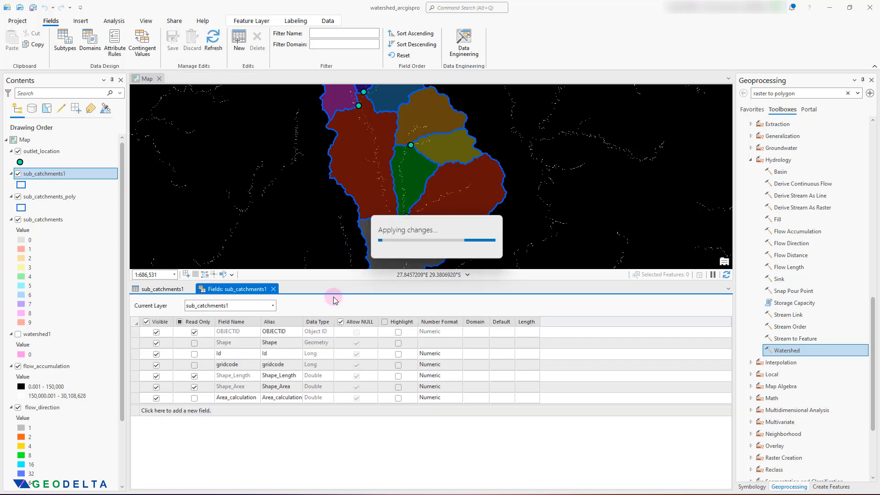
{"action": "left_click", "coordinate": [273, 288]}
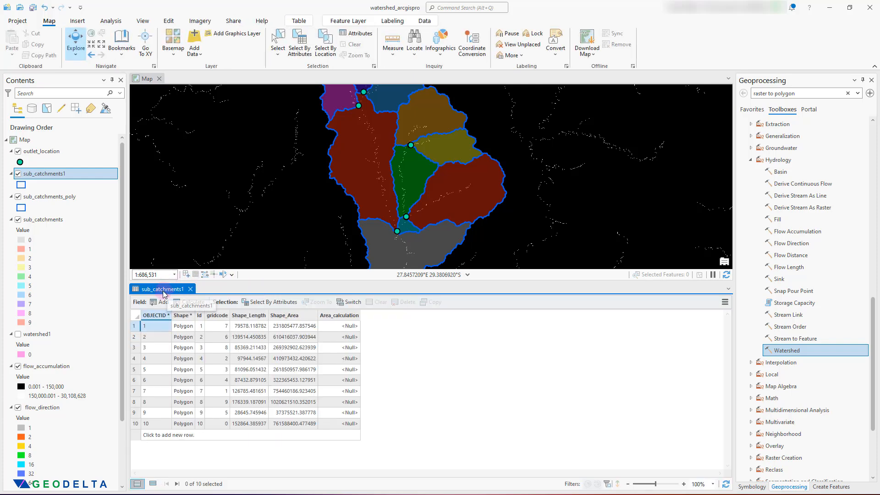
Set up Calculate Geometry for the Area_calculation field with the Area (geodesic) property and Hectares as area unit
{"action": "left_click", "coordinate": [339, 315]}
{"action": "right_click", "coordinate": [338, 317]}
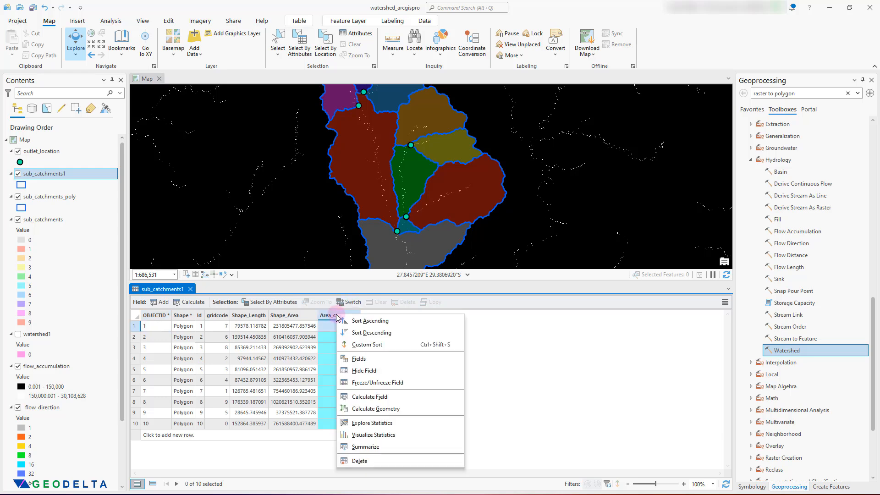
{"action": "left_click", "coordinate": [405, 410]}
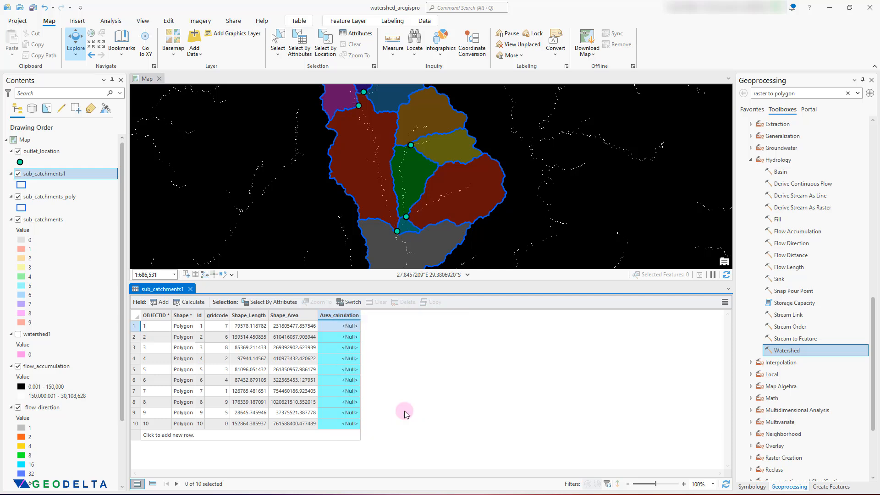
{"action": "left_click_drag", "start_coordinate": [513, 83], "coordinate": [542, 84]}
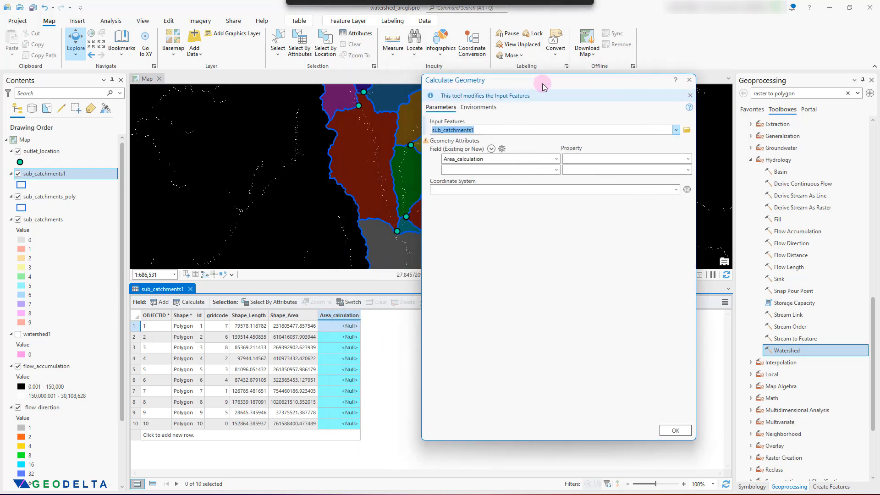
{"action": "left_click", "coordinate": [689, 159]}
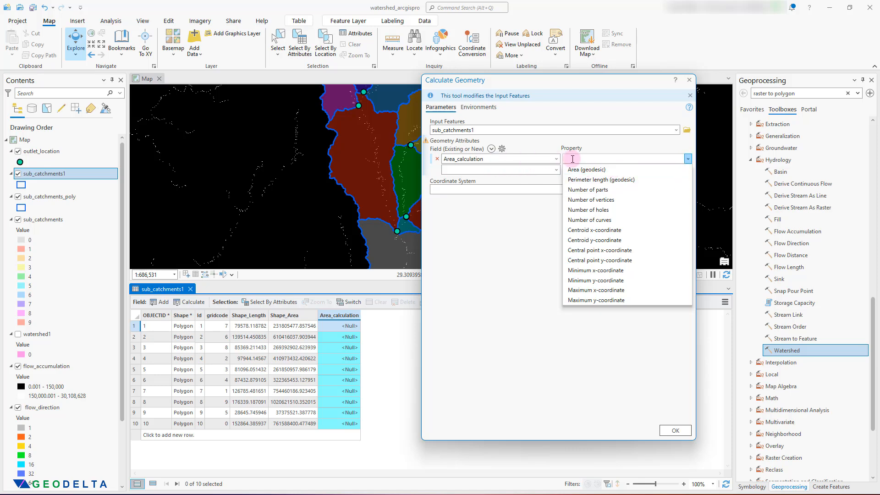
{"action": "left_click", "coordinate": [596, 170]}
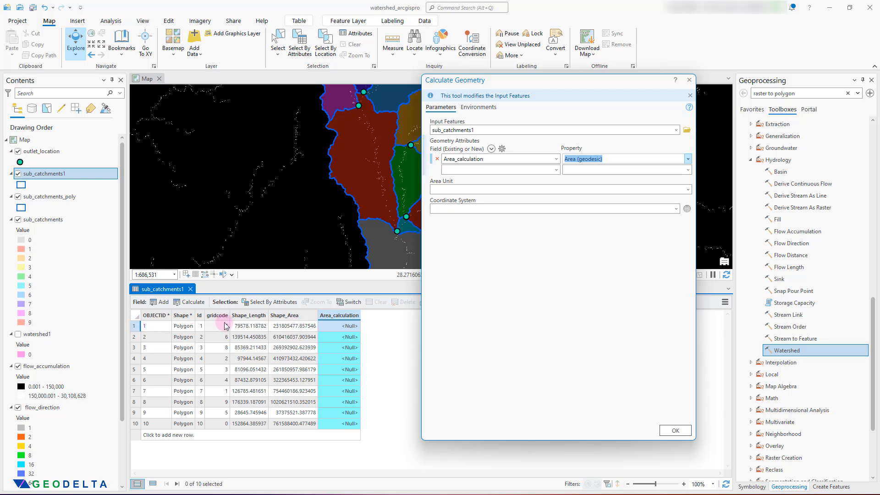
{"action": "left_click", "coordinate": [688, 189]}
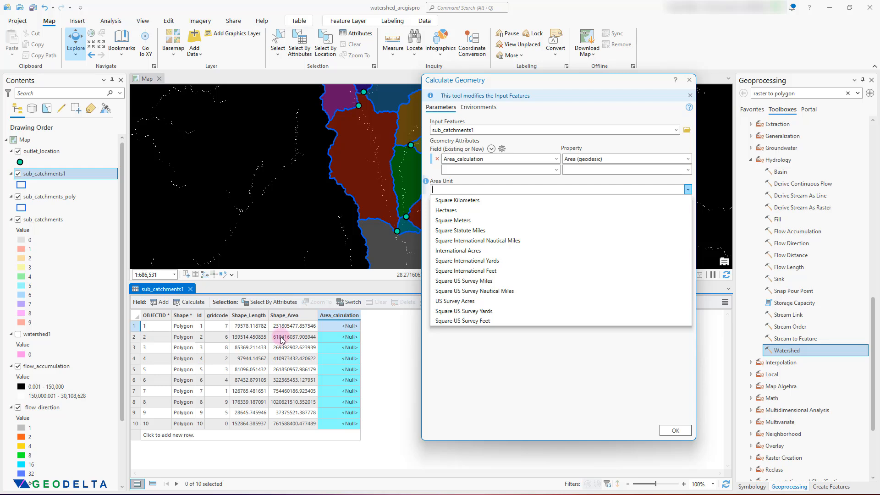
{"action": "left_click", "coordinate": [495, 210]}
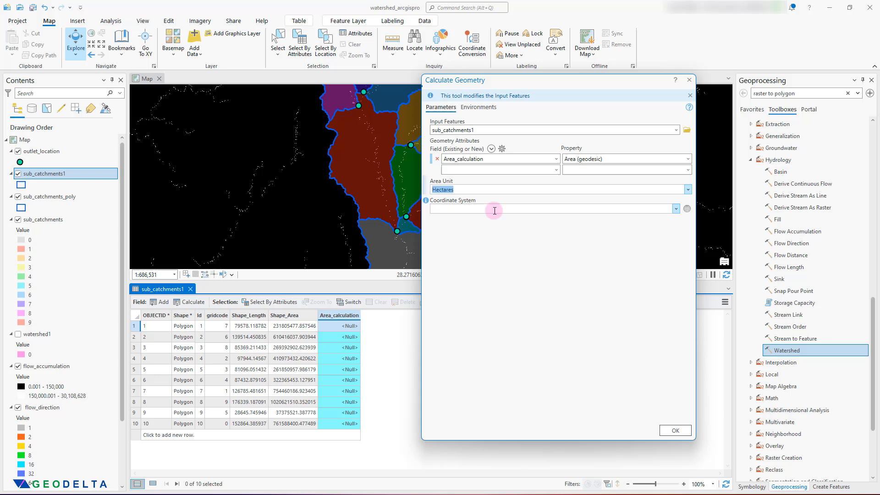
Set the geometry calculation's coordinate system to WGS 1984 Web Mercator (auxiliary sphere) and run it to fill the Area_calculation field
{"action": "left_click", "coordinate": [687, 209]}
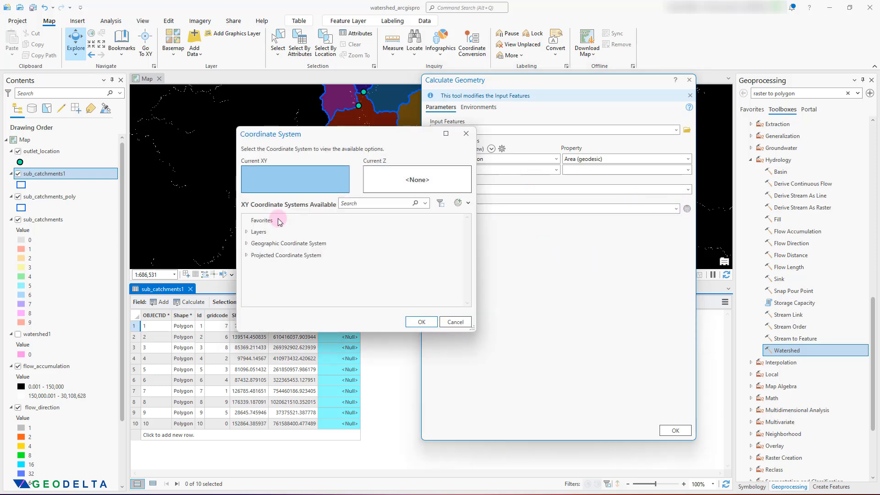
{"action": "left_click", "coordinate": [247, 233]}
{"action": "left_click", "coordinate": [281, 256]}
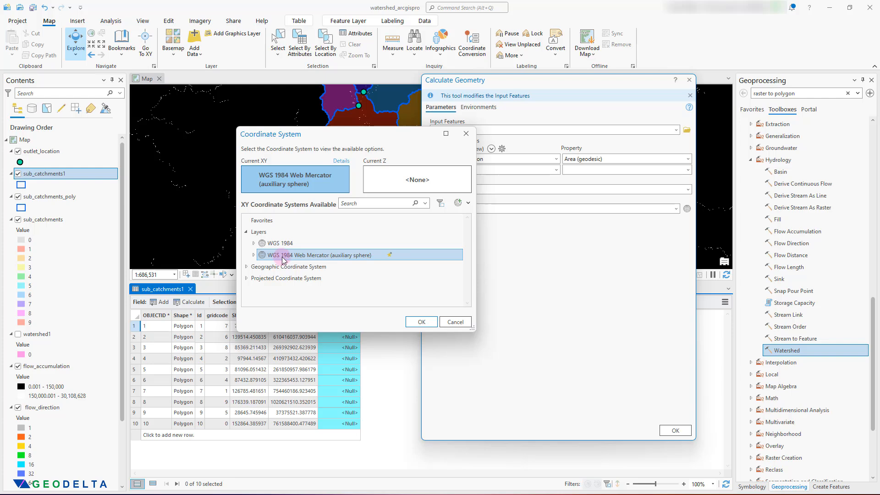
{"action": "left_click", "coordinate": [421, 321]}
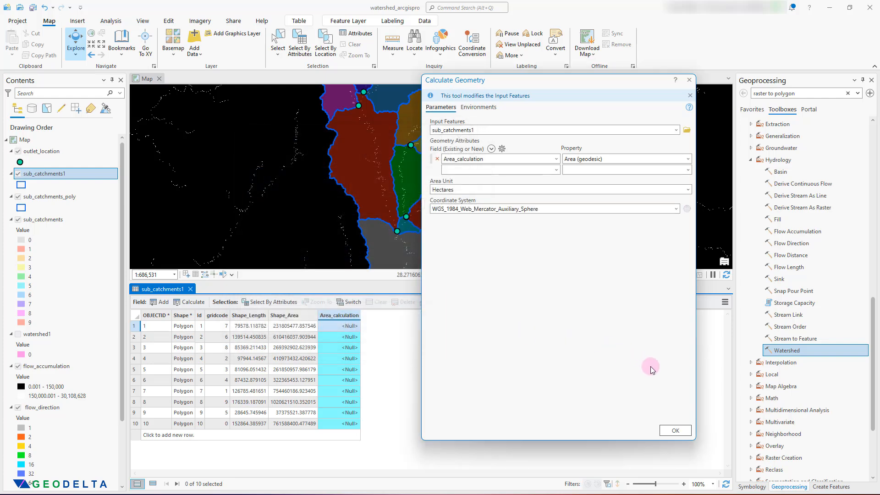
{"action": "left_click", "coordinate": [675, 431]}
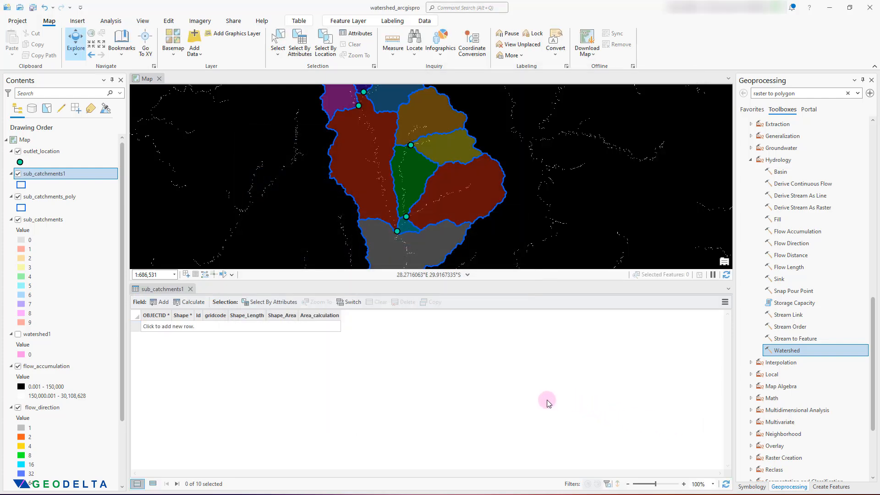
{"action": "left_click", "coordinate": [331, 328]}
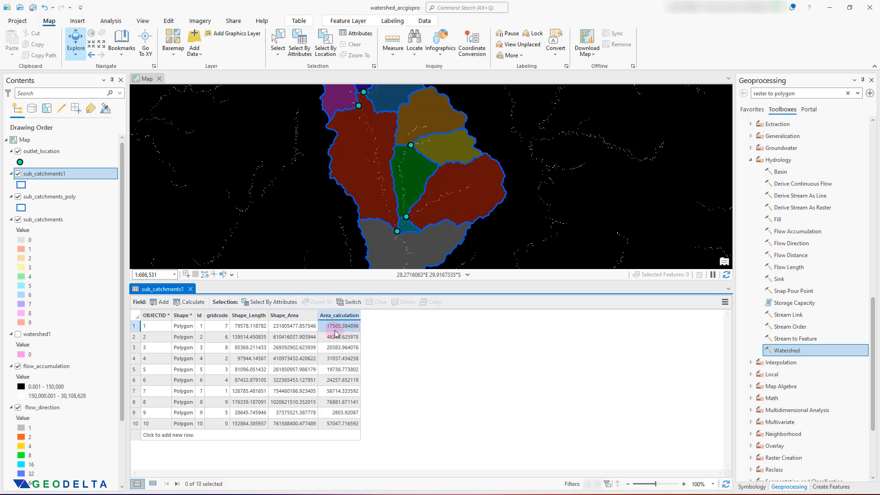
Close the attribute table and examine the sub-catchment polygons, outlet points and flow accumulation lines on the map
{"action": "left_click_drag", "start_coordinate": [546, 283], "coordinate": [545, 343]}
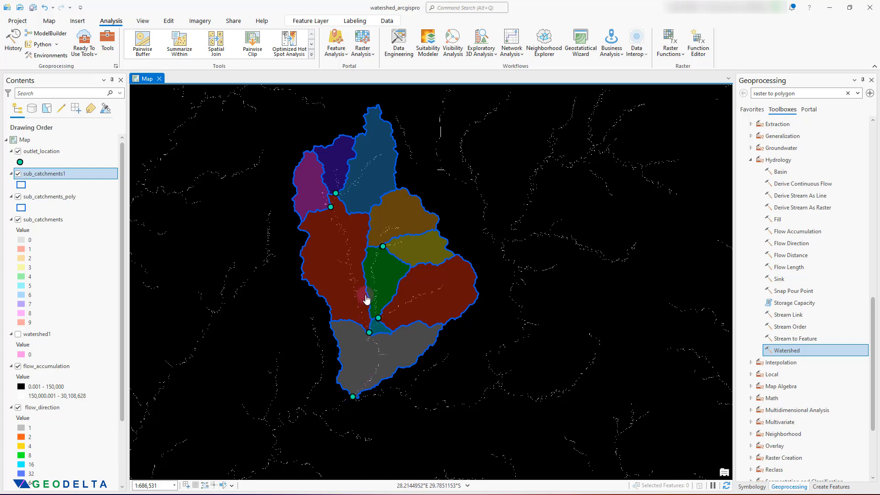
{"action": "scroll", "coordinate": [338, 196], "scroll_direction": "up", "scroll_amount": 2}
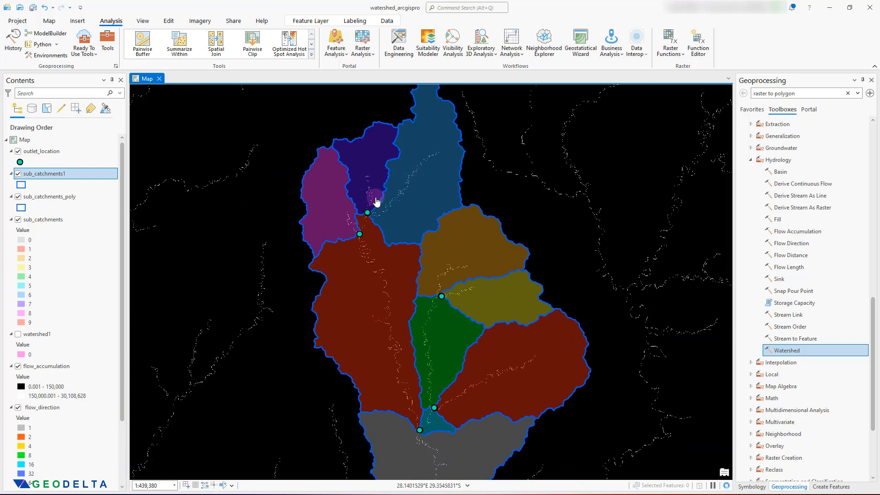
{"action": "left_click_drag", "start_coordinate": [429, 407], "coordinate": [360, 272]}
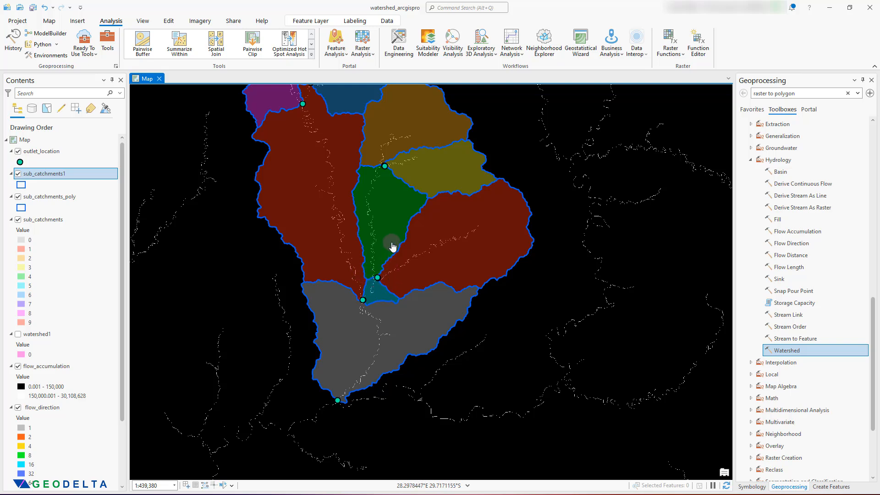
{"action": "left_click_drag", "start_coordinate": [415, 252], "coordinate": [408, 289]}
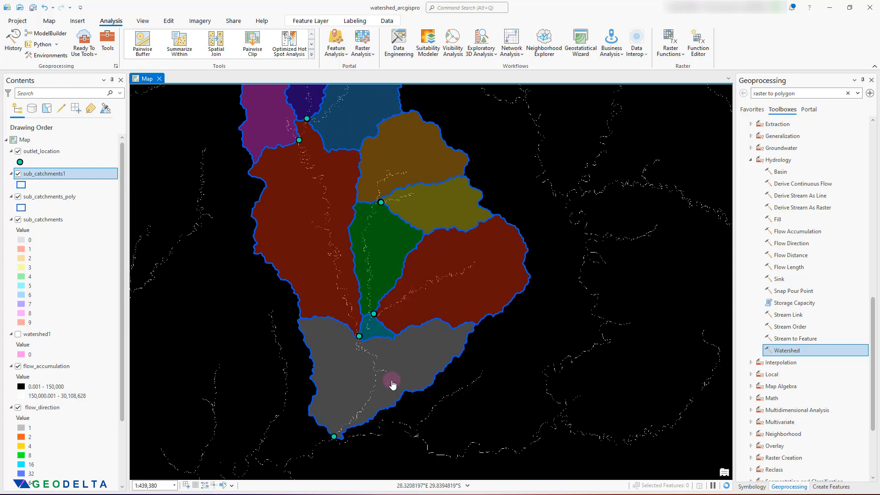
{"action": "scroll", "coordinate": [607, 304], "scroll_direction": "up", "scroll_amount": 3}
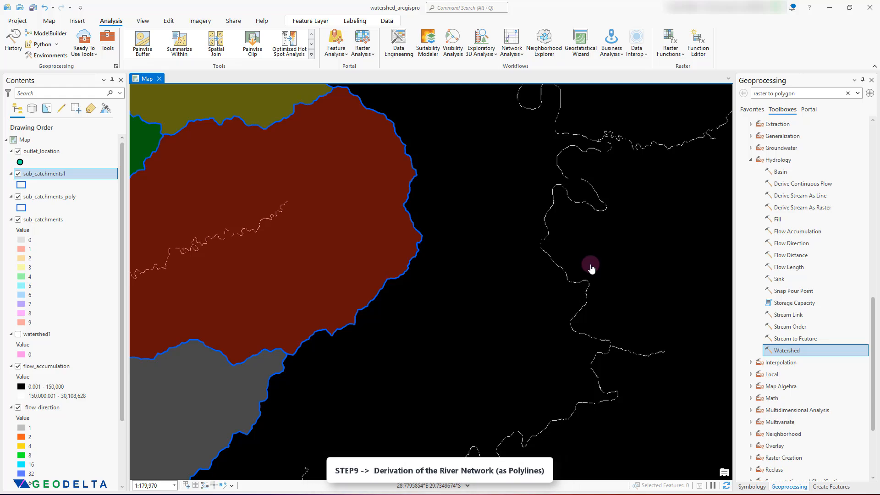
{"action": "scroll", "coordinate": [589, 269], "scroll_direction": "down", "scroll_amount": 3}
{"action": "scroll", "coordinate": [588, 269], "scroll_direction": "down", "scroll_amount": 2}
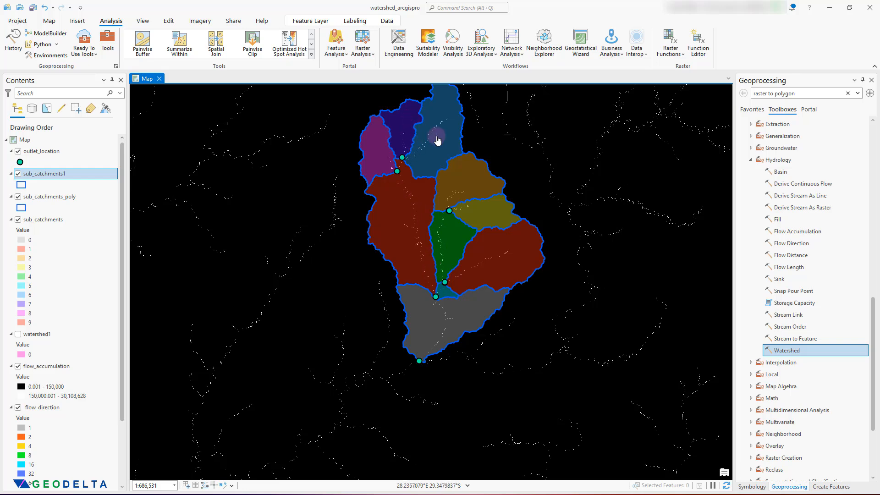
{"action": "left_click", "coordinate": [397, 170]}
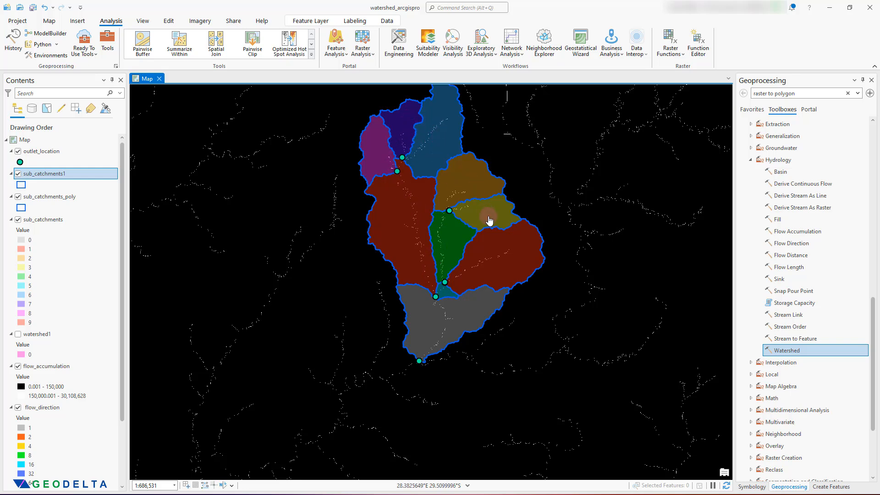
{"action": "left_click_drag", "start_coordinate": [537, 281], "coordinate": [462, 310]}
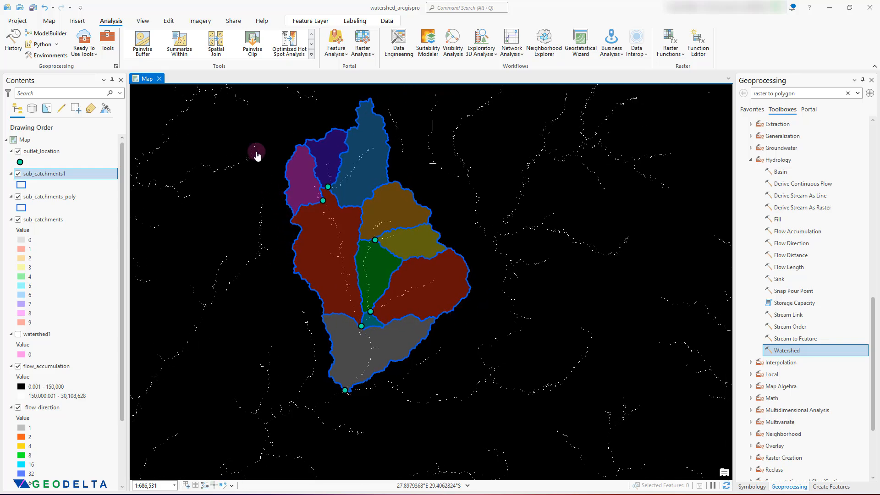
Find the Reclassify tool from Spatial Analyst Tools by searching the geoprocessing tools for reclassify, and open it
{"action": "left_click", "coordinate": [820, 94]}
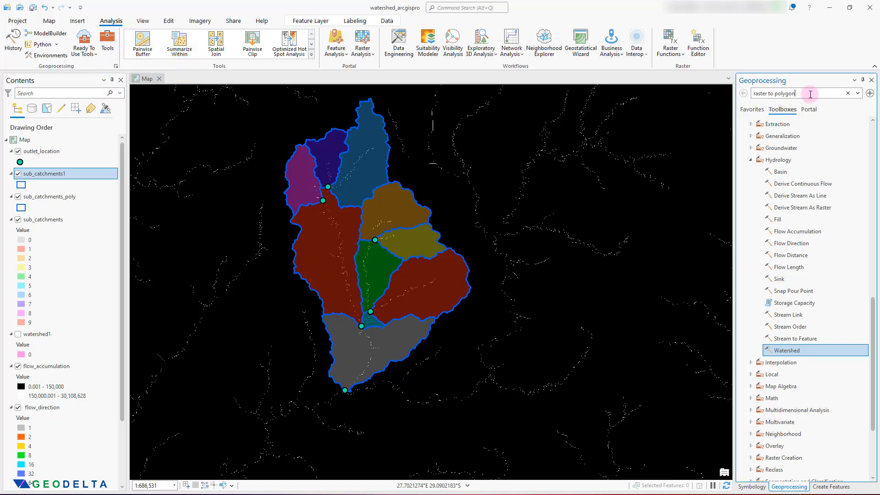
{"action": "triple_click", "coordinate": [760, 93]}
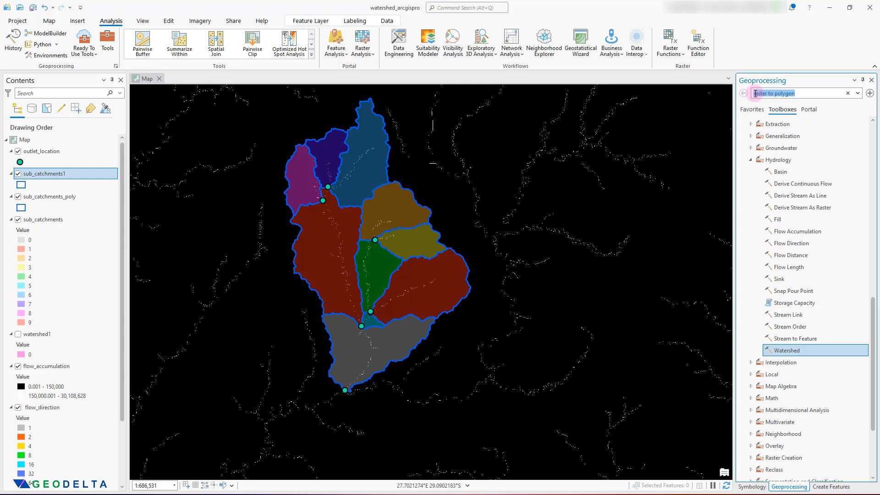
{"action": "type", "text": "Recla"}
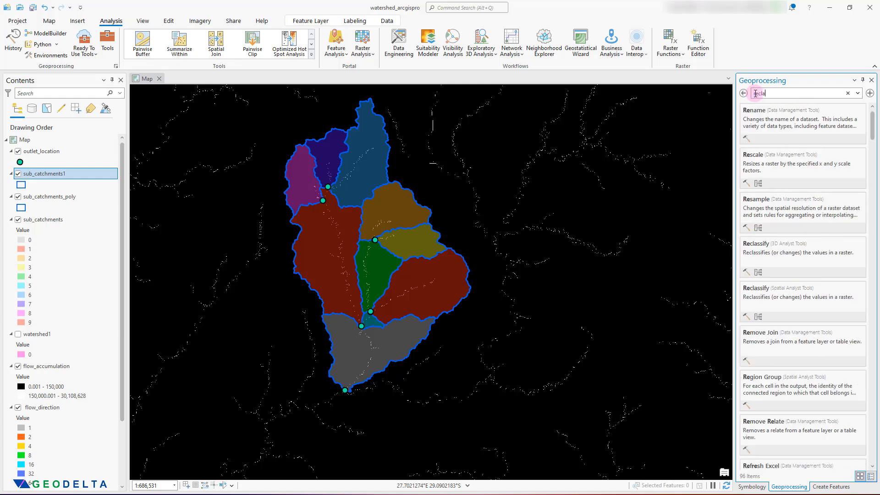
{"action": "type", "text": "ssify"}
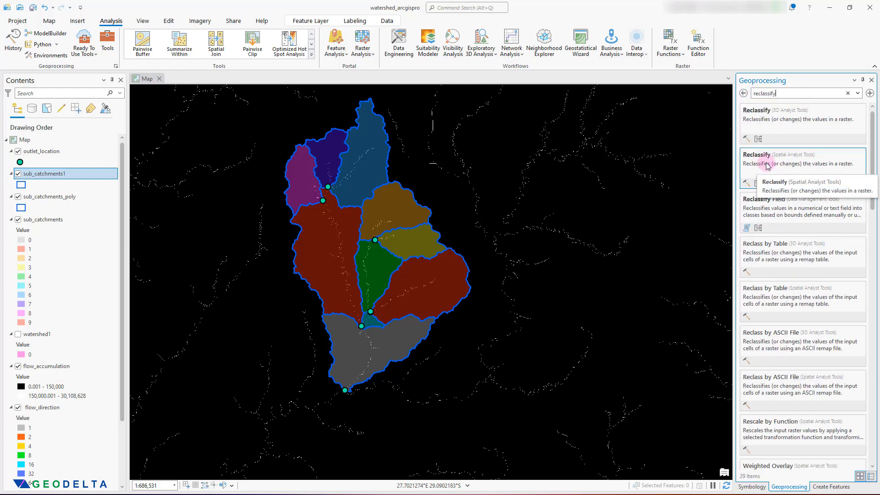
{"action": "left_click", "coordinate": [768, 166]}
Hide the sub_catchments, sub_catchments_poly, sub_catchments1 and outlet_location layers to leave the flow accumulation lines exposed on the map
{"action": "scroll", "coordinate": [122, 226], "scroll_direction": "down", "scroll_amount": 2}
{"action": "left_click", "coordinate": [58, 298]}
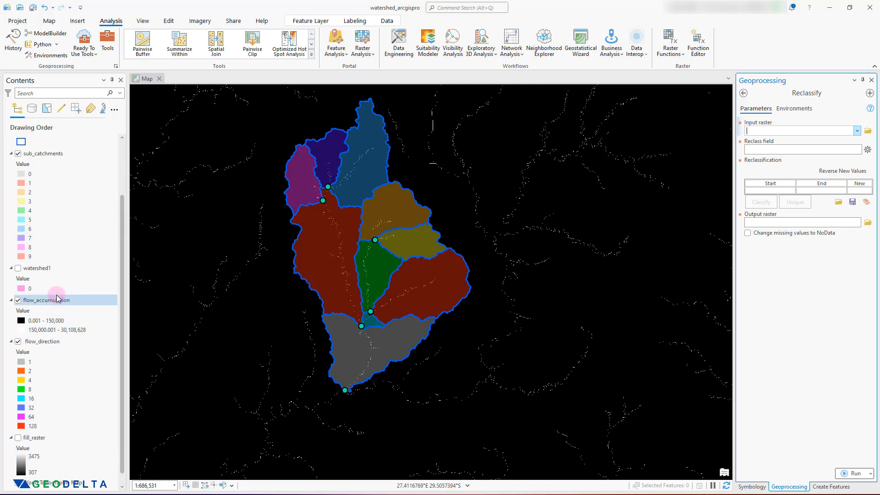
{"action": "scroll", "coordinate": [63, 302], "scroll_direction": "up", "scroll_amount": 3}
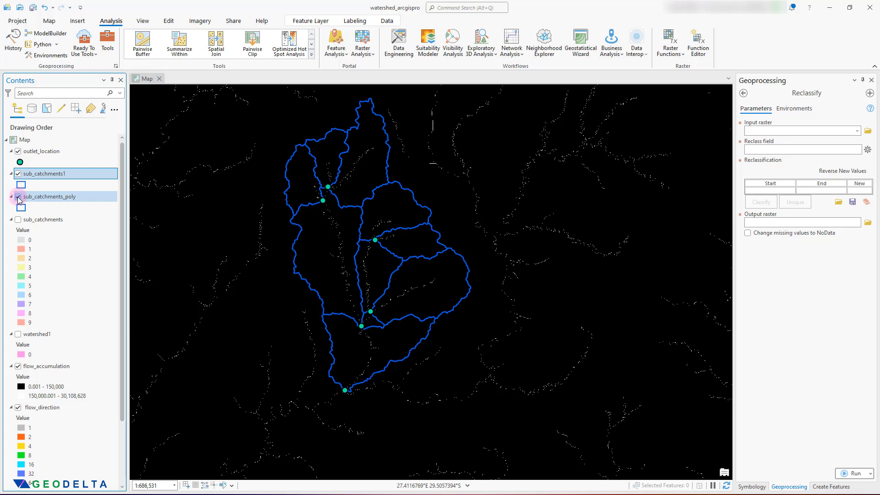
{"action": "left_click", "coordinate": [19, 197]}
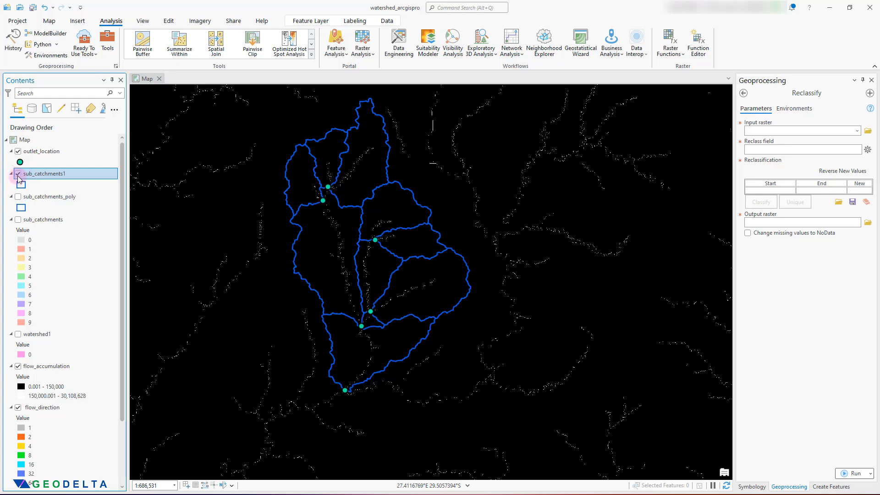
{"action": "left_click", "coordinate": [17, 174]}
{"action": "left_click", "coordinate": [18, 151]}
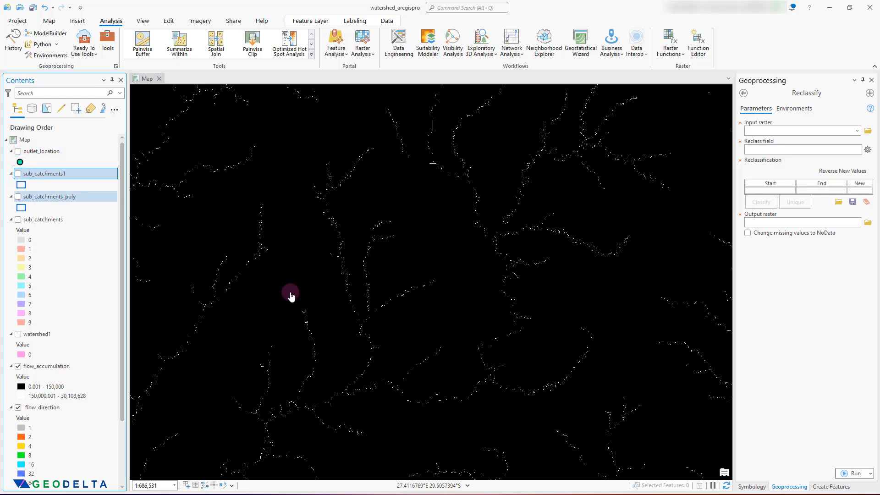
{"action": "left_click_drag", "start_coordinate": [335, 322], "coordinate": [363, 275]}
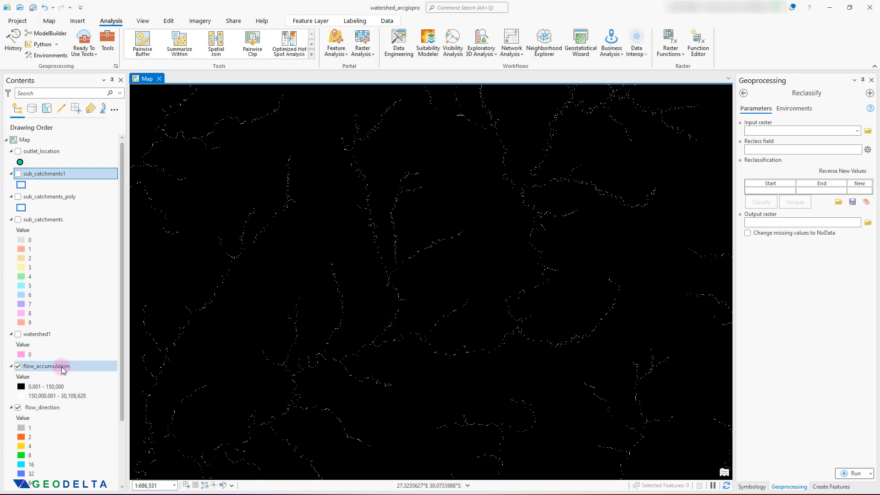
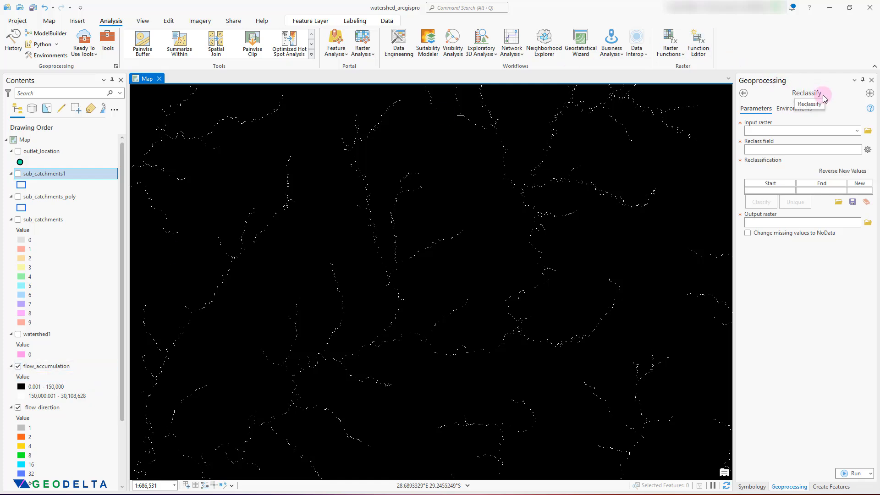
Set flow_accumulation as Reclassify's input raster and check its class ranges and new values against the layer legend
{"action": "left_click", "coordinate": [48, 367]}
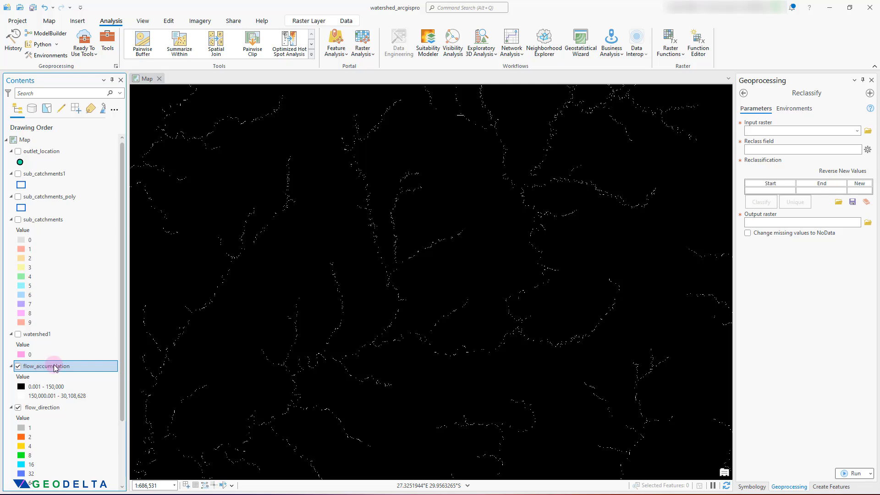
{"action": "left_click_drag", "start_coordinate": [54, 368], "coordinate": [779, 133]}
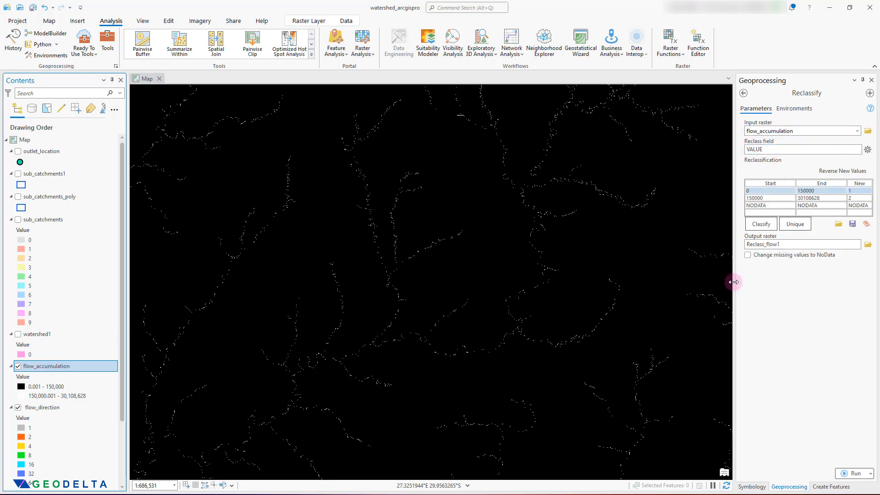
{"action": "left_click_drag", "start_coordinate": [728, 277], "coordinate": [660, 278]}
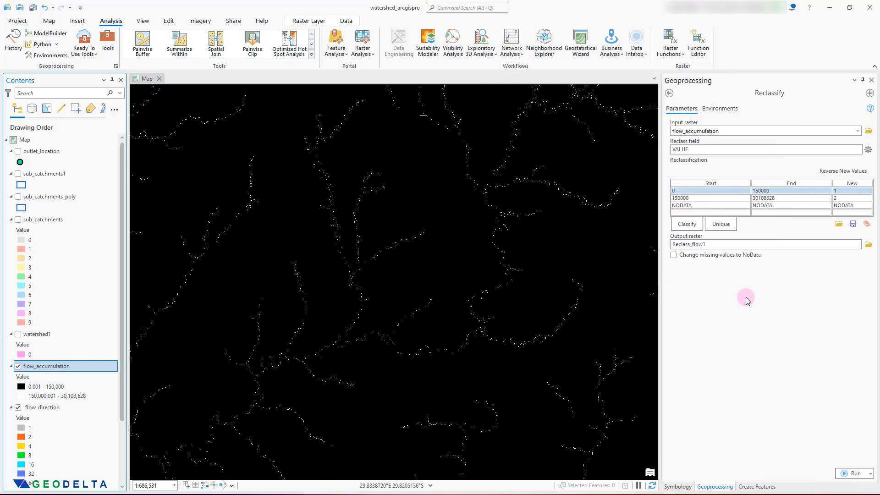
{"action": "left_click", "coordinate": [23, 388]}
{"action": "left_click", "coordinate": [776, 193]}
{"action": "left_click", "coordinate": [26, 389]}
{"action": "left_click", "coordinate": [839, 193]}
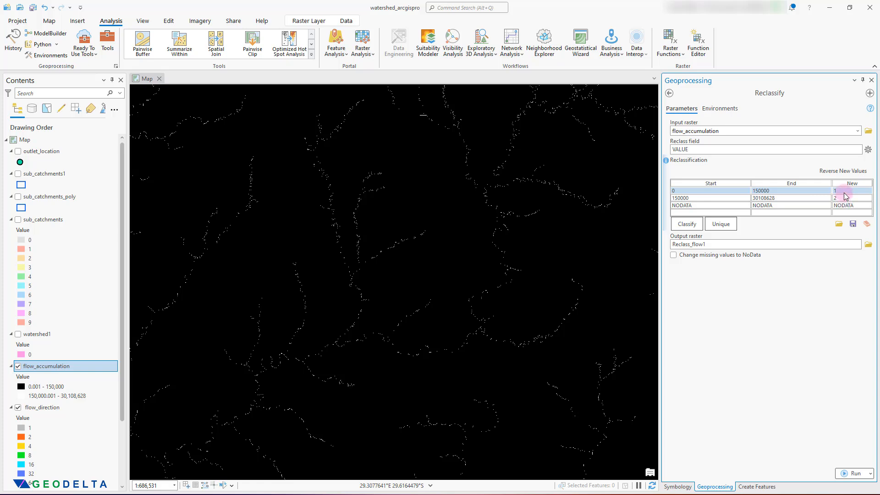
Name the output raster reclassify_flowacc in the project geodatabase and run Reclassify
{"action": "left_click", "coordinate": [843, 244]}
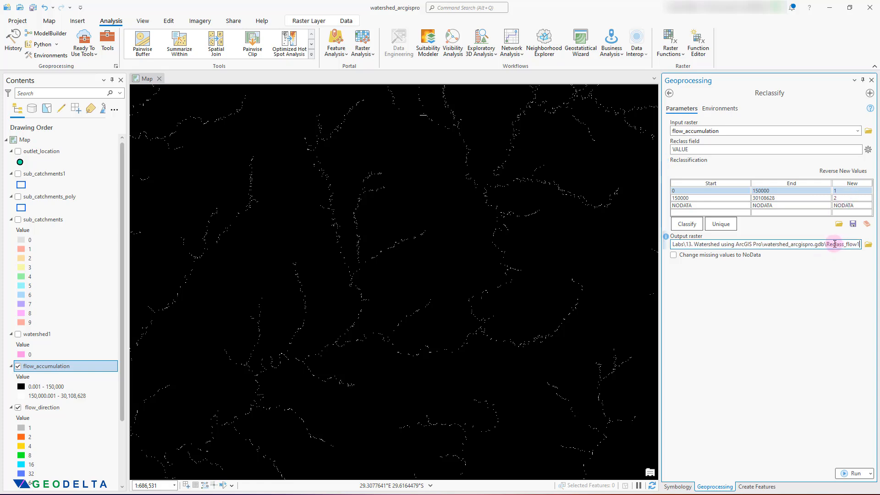
{"action": "left_click_drag", "start_coordinate": [831, 243], "coordinate": [859, 245]}
{"action": "type", "text": "reclassify_"}
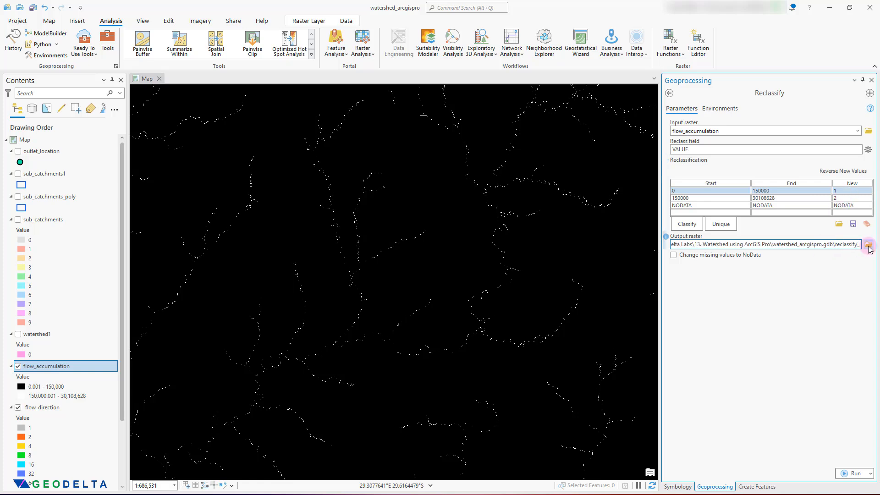
{"action": "type", "text": "flowacc"}
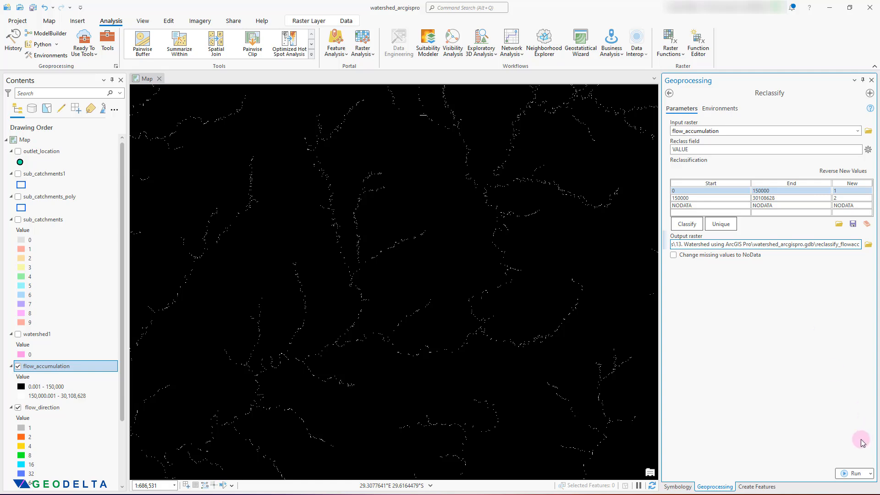
{"action": "left_click", "coordinate": [853, 473]}
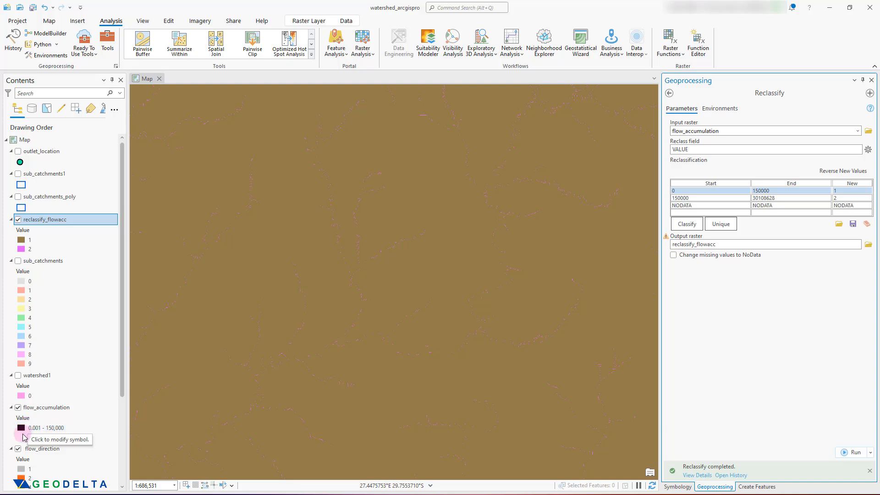
Recolour the reclassified flow accumulation raster with blue for value 2 and black for value 1
{"action": "left_click", "coordinate": [48, 439]}
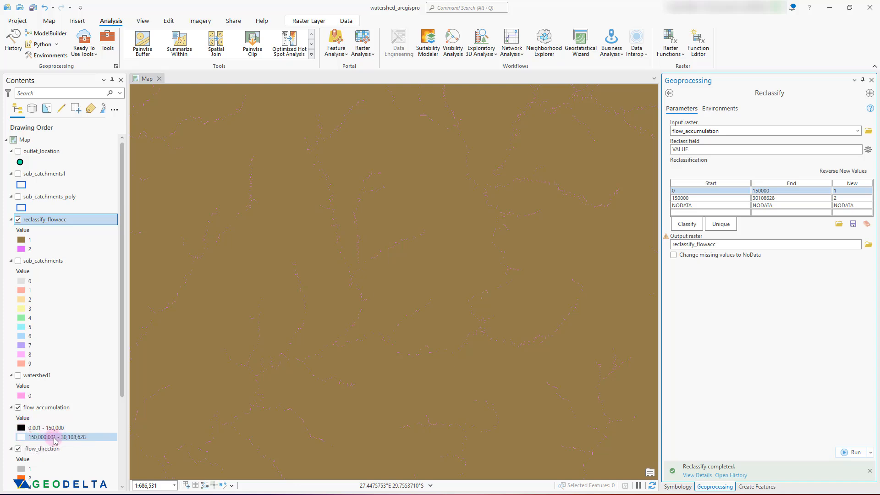
{"action": "left_click", "coordinate": [333, 223]}
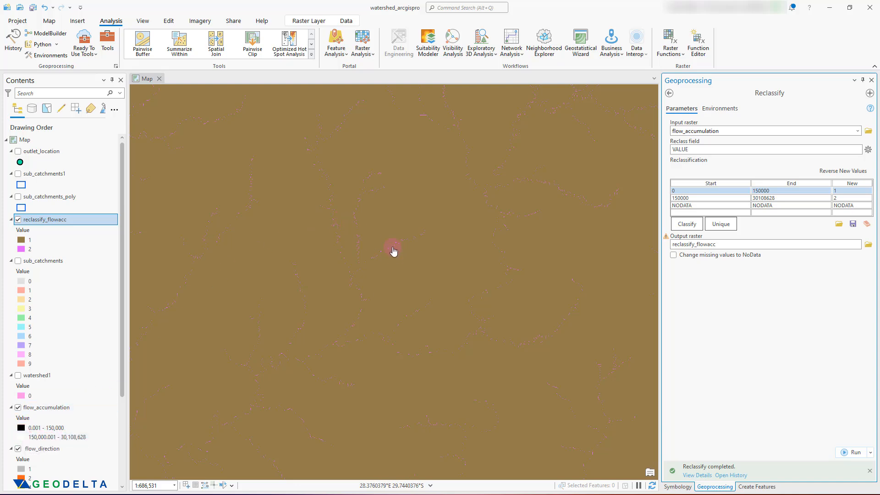
{"action": "left_click", "coordinate": [22, 249]}
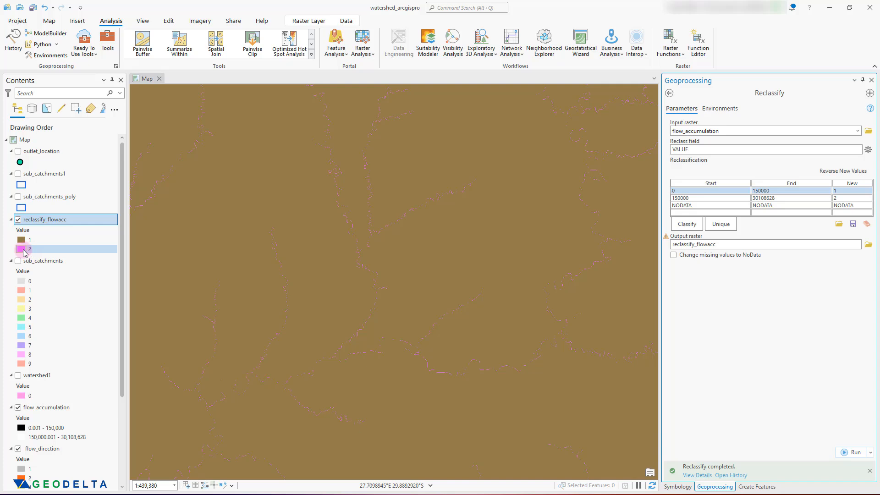
{"action": "left_click", "coordinate": [23, 252]}
{"action": "left_click", "coordinate": [688, 258]}
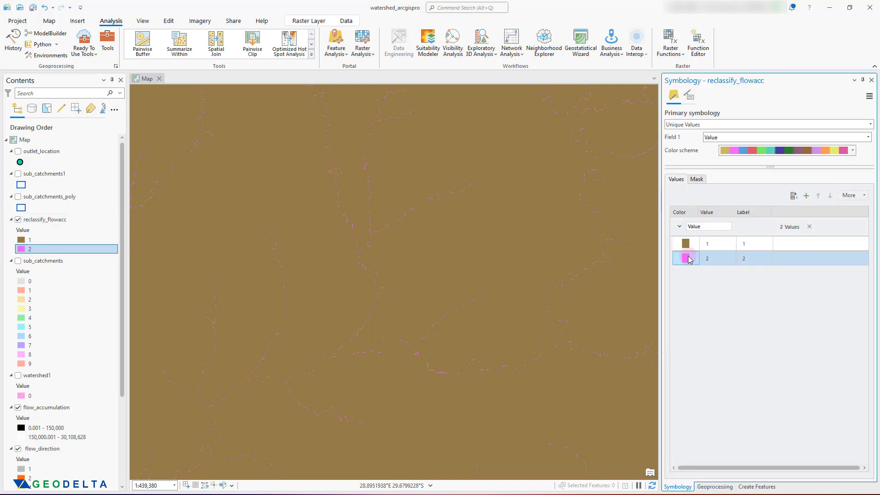
{"action": "left_click", "coordinate": [689, 260]}
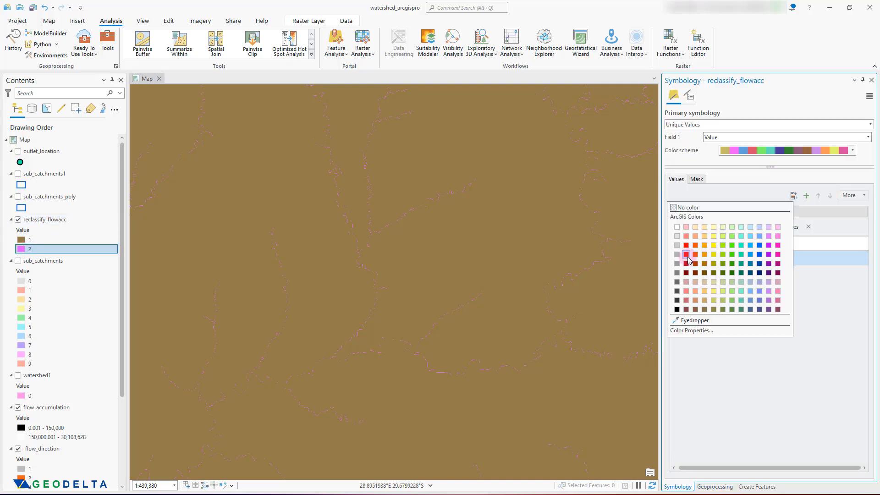
{"action": "left_click", "coordinate": [760, 251]}
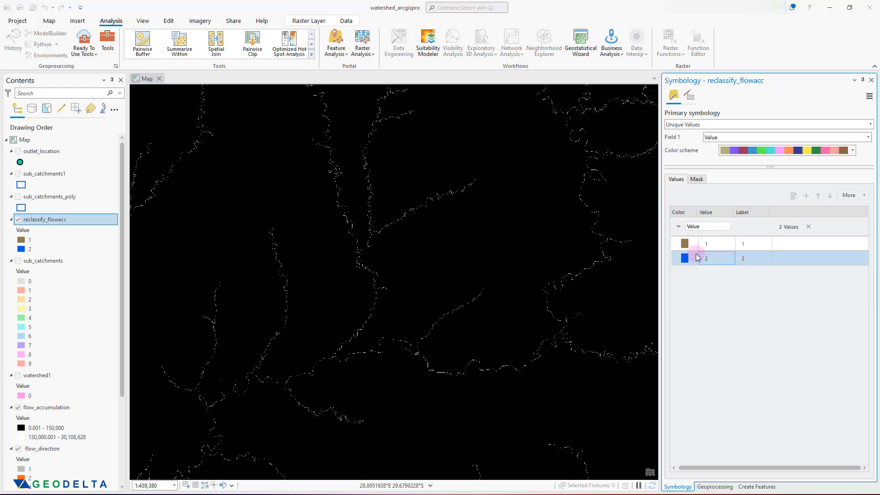
{"action": "left_click", "coordinate": [691, 246]}
{"action": "left_click", "coordinate": [691, 248]}
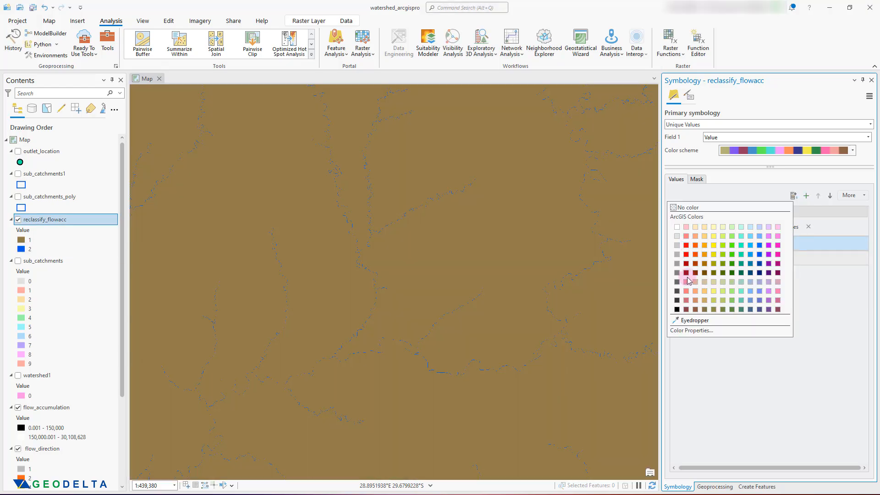
{"action": "left_click", "coordinate": [677, 310]}
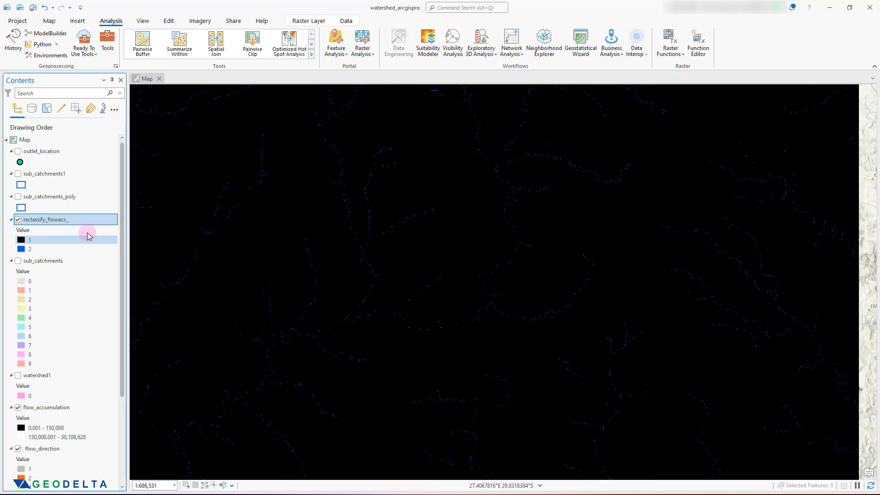
Open the reclassified raster's attribute table, enlarge the map above it and select the row with value 2
{"action": "right_click", "coordinate": [58, 226]}
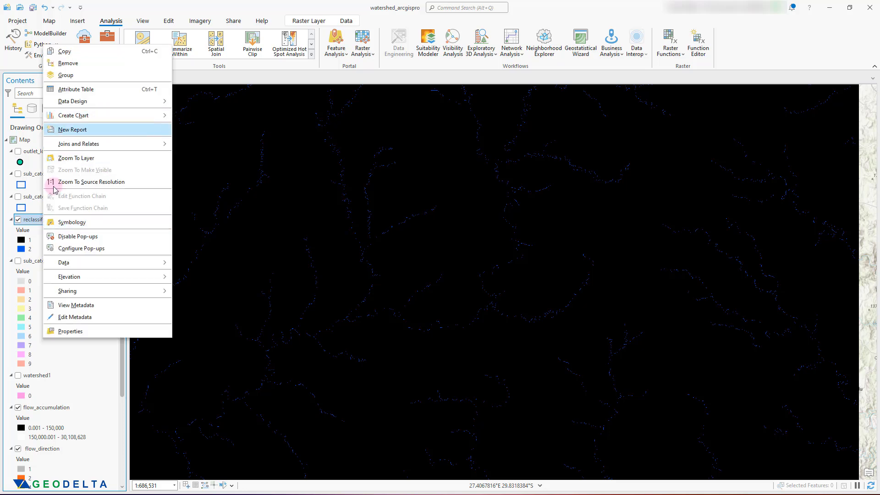
{"action": "left_click", "coordinate": [99, 94]}
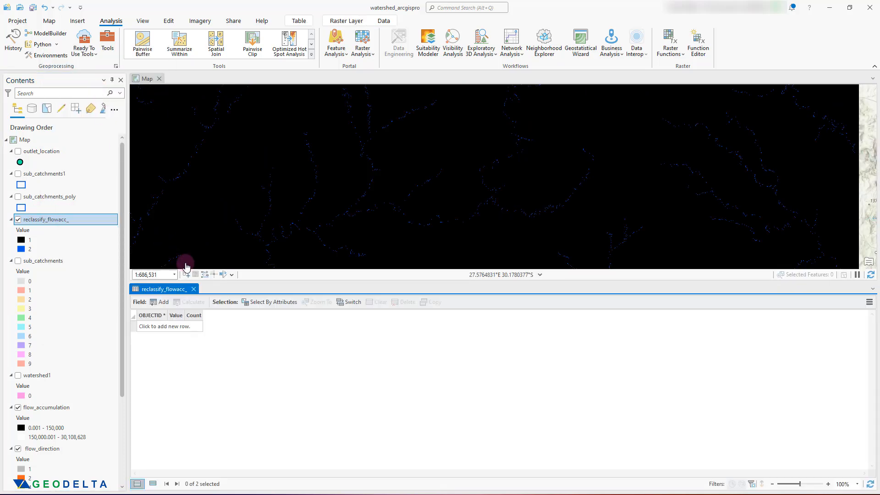
{"action": "left_click", "coordinate": [138, 327]}
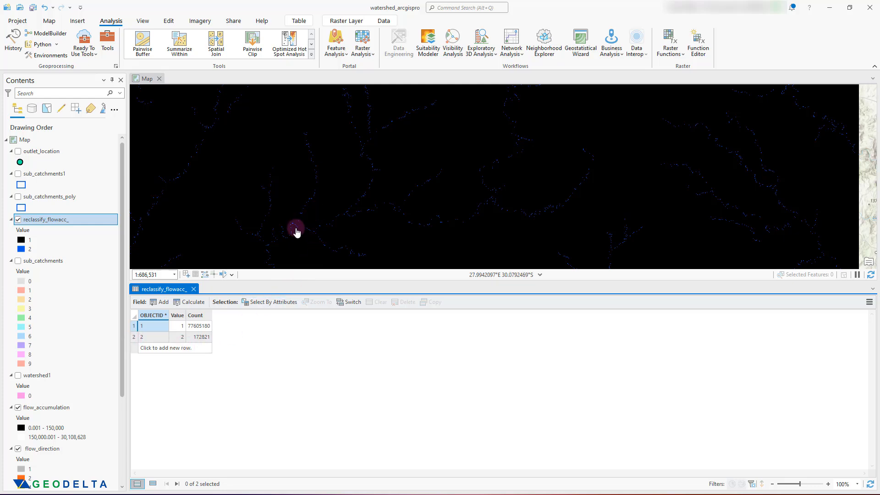
{"action": "scroll", "coordinate": [296, 231], "scroll_direction": "up", "scroll_amount": 3}
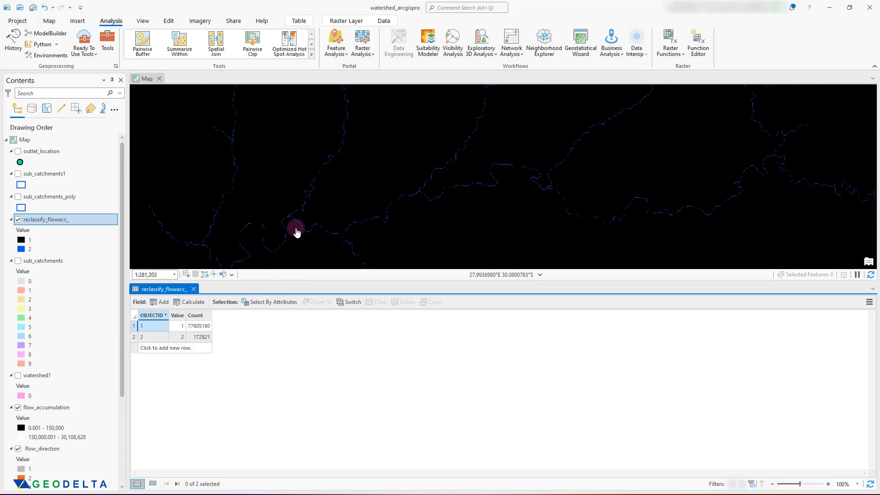
{"action": "left_click_drag", "start_coordinate": [304, 282], "coordinate": [304, 395]}
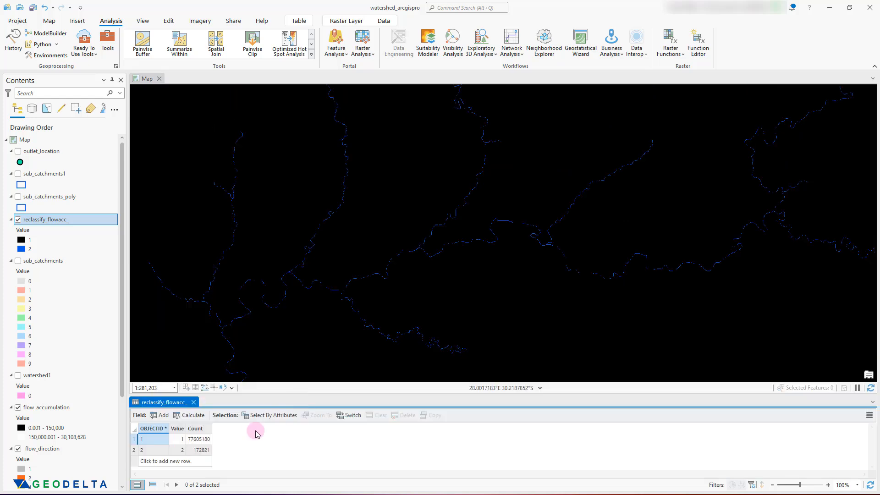
{"action": "left_click", "coordinate": [135, 451]}
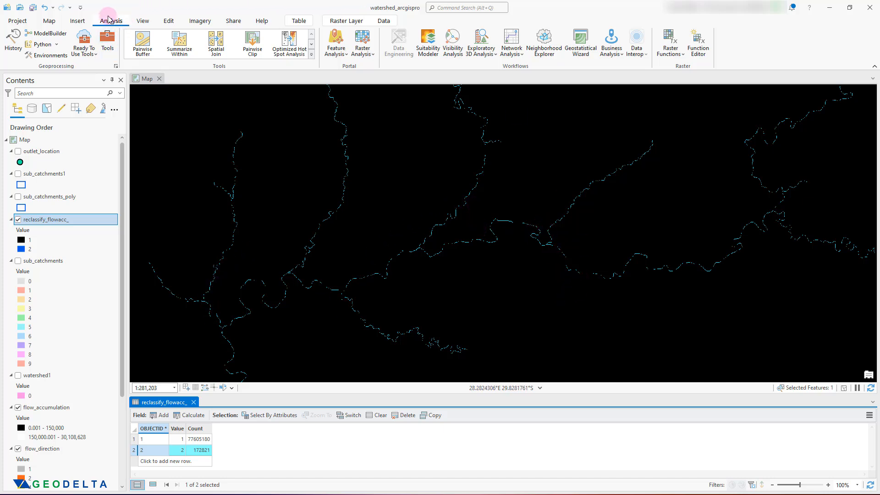
Find the Raster to Polyline tool and set the reclassify_flowacc_ layer as its input raster
{"action": "left_click", "coordinate": [108, 41]}
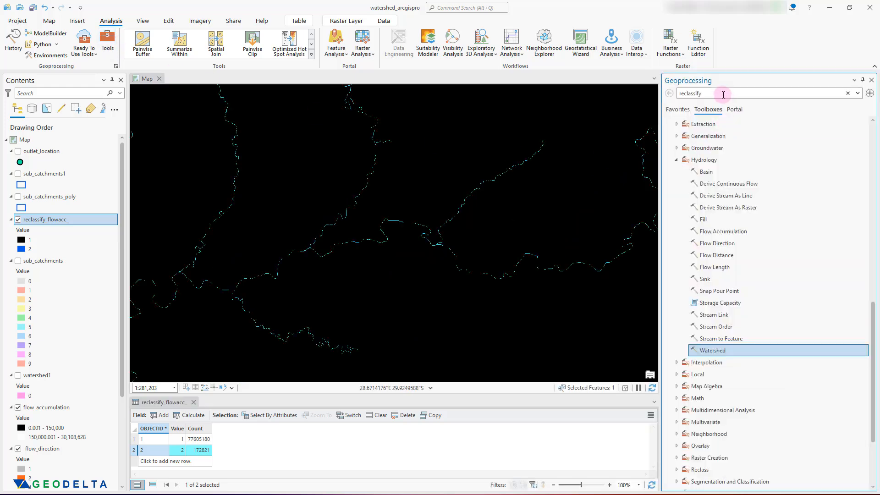
{"action": "left_click_drag", "start_coordinate": [721, 92], "coordinate": [673, 95]}
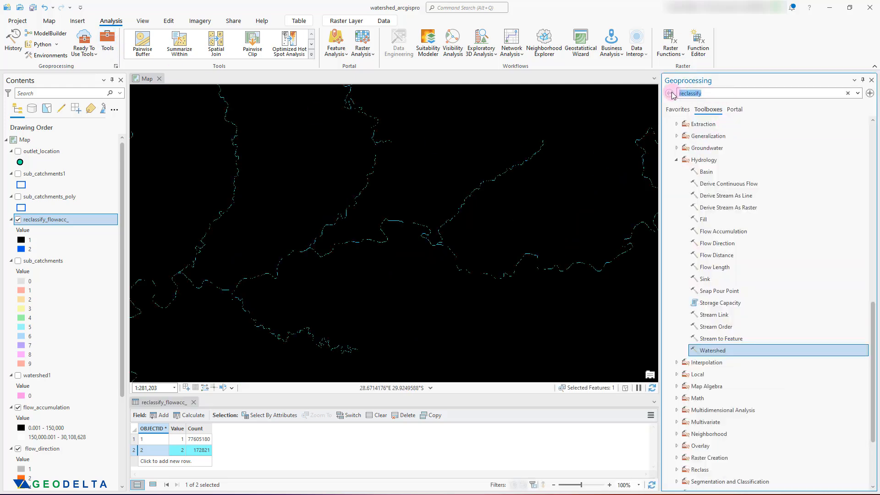
{"action": "type", "text": "raster to "}
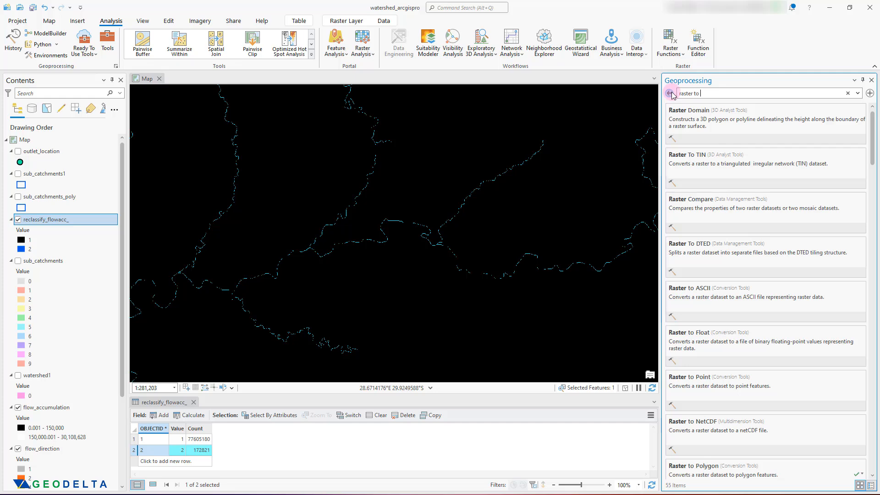
{"action": "type", "text": "polyline"}
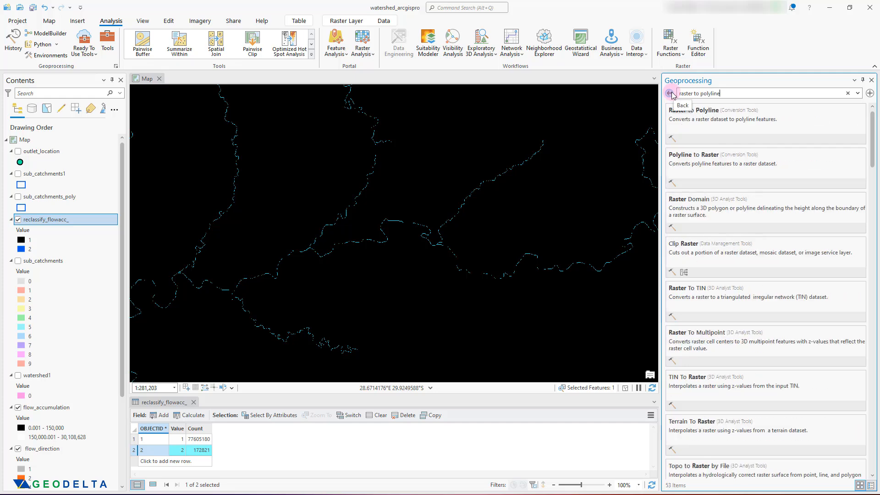
{"action": "left_click", "coordinate": [698, 112]}
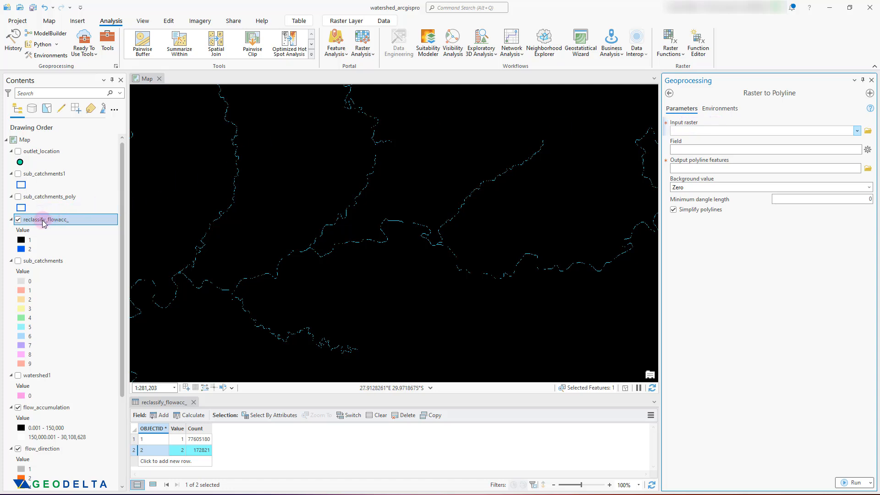
{"action": "left_click_drag", "start_coordinate": [43, 223], "coordinate": [726, 135]}
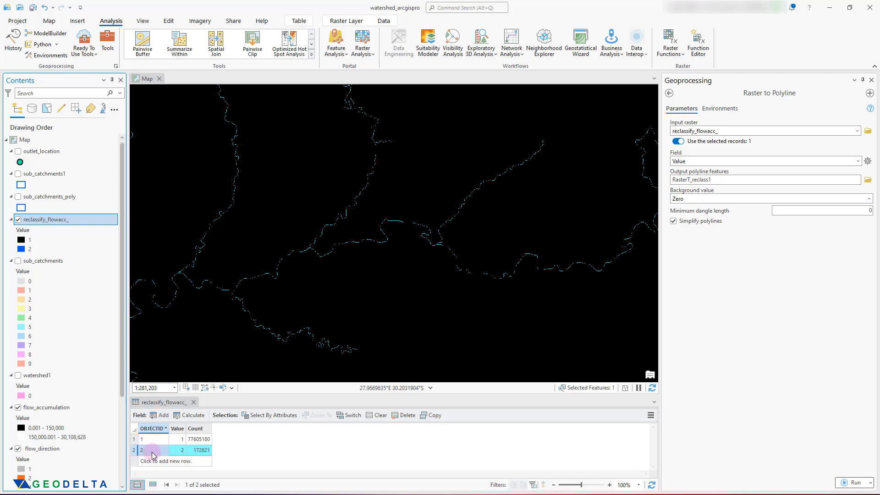
Name the output polyline features rivers in the project geodatabase and run Raster to Polyline
{"action": "left_click", "coordinate": [843, 180]}
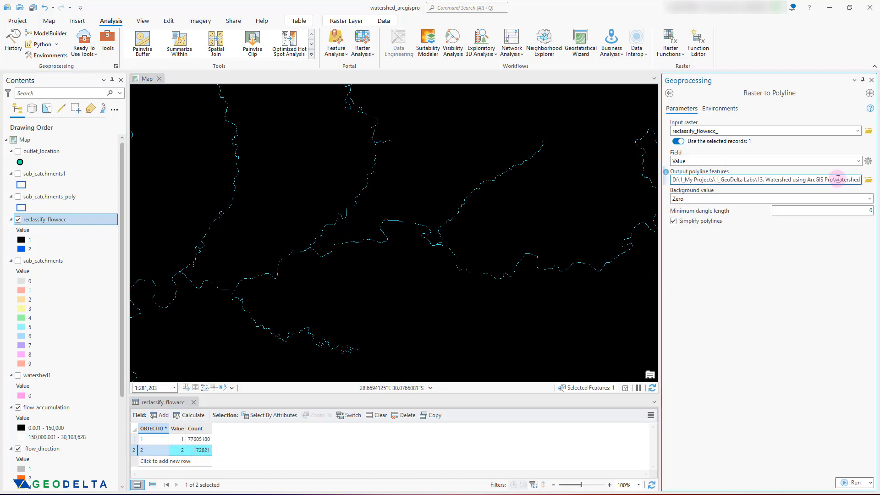
{"action": "left_click_drag", "start_coordinate": [838, 179], "coordinate": [878, 179]}
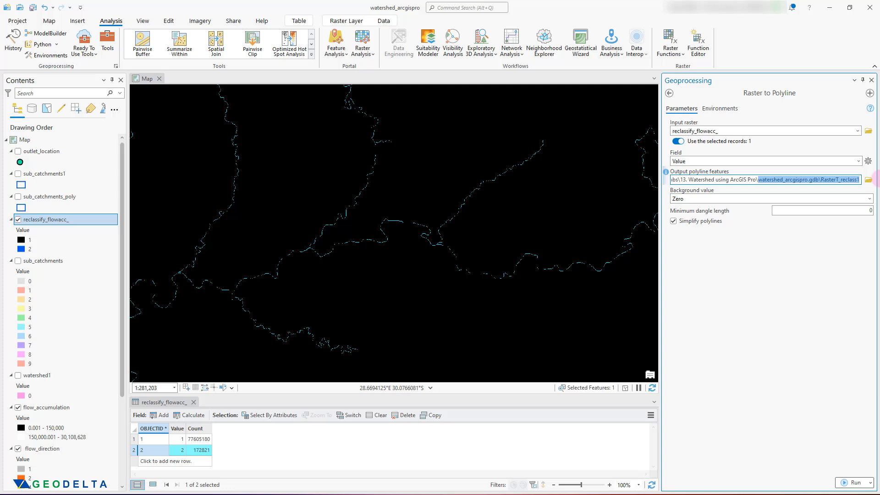
{"action": "double_click", "coordinate": [835, 180]}
{"action": "type", "text": "rivers"}
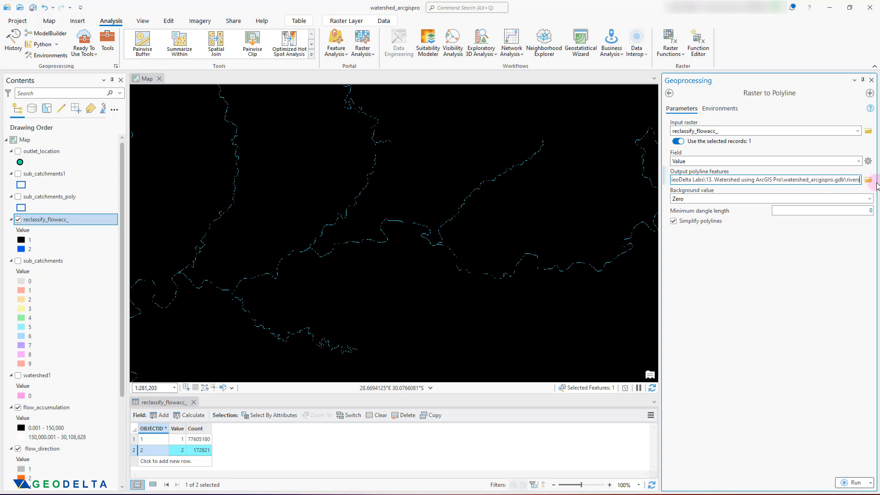
{"action": "left_click", "coordinate": [822, 297]}
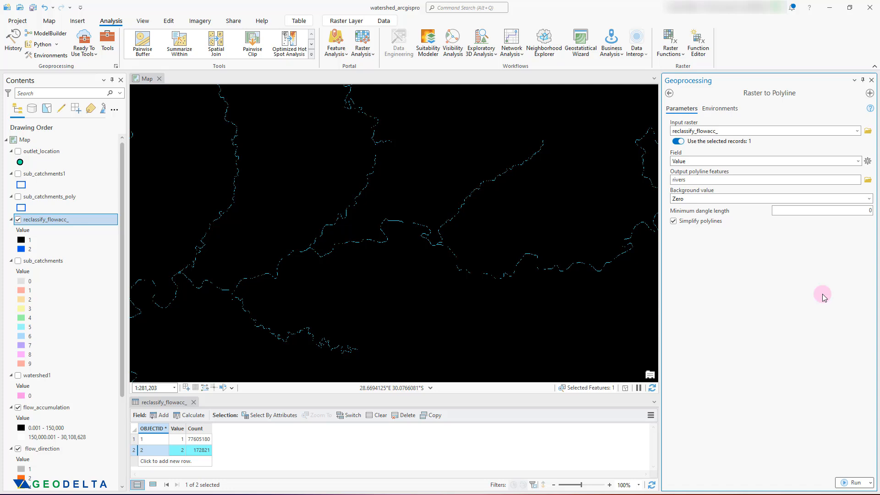
{"action": "left_click", "coordinate": [855, 483]}
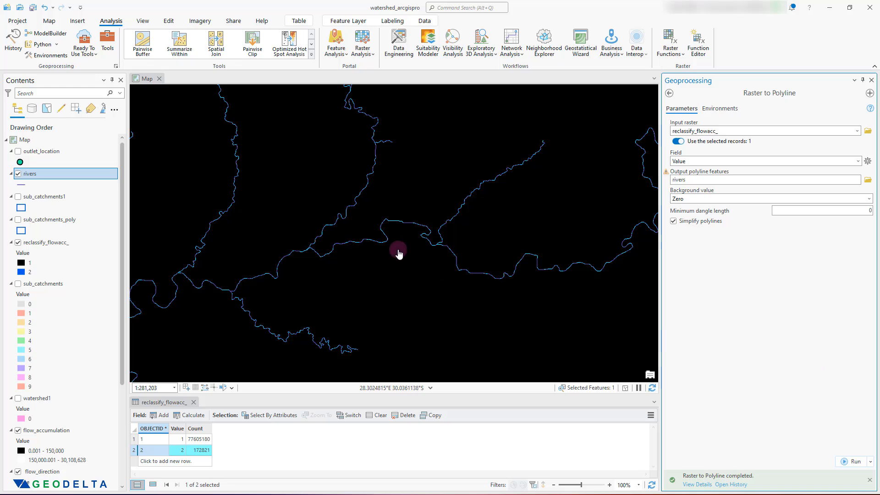
Hide the reclassify_flowacc_, flow_accumulation and flow_direction layers so the rivers layer lies directly over the topographic basemap
{"action": "scroll", "coordinate": [372, 247], "scroll_direction": "down", "scroll_amount": 2}
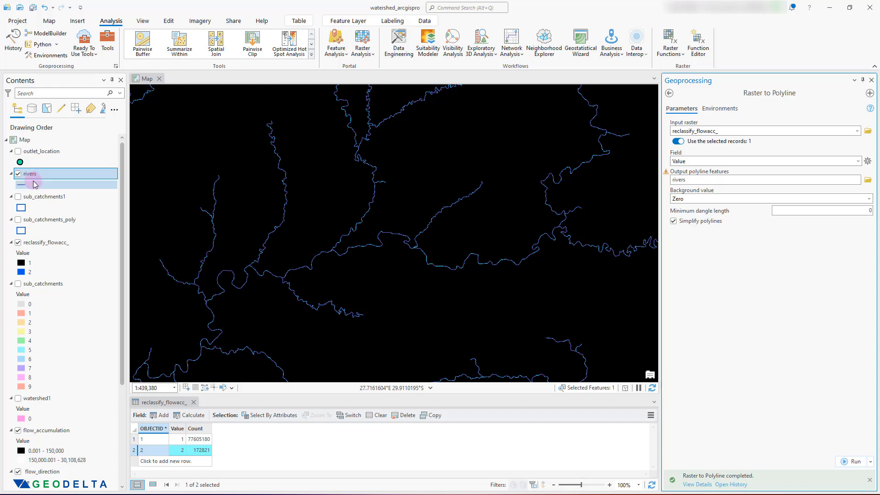
{"action": "left_click", "coordinate": [18, 242]}
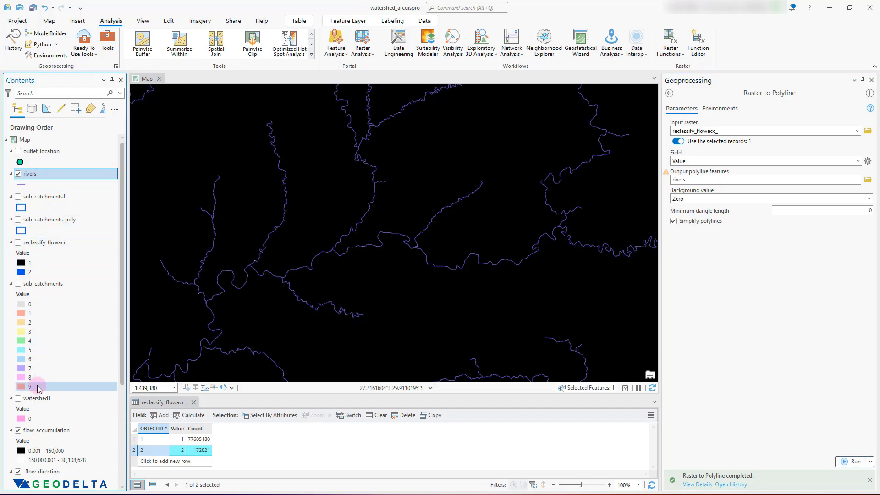
{"action": "left_click", "coordinate": [18, 430]}
{"action": "scroll", "coordinate": [27, 376], "scroll_direction": "down", "scroll_amount": 3}
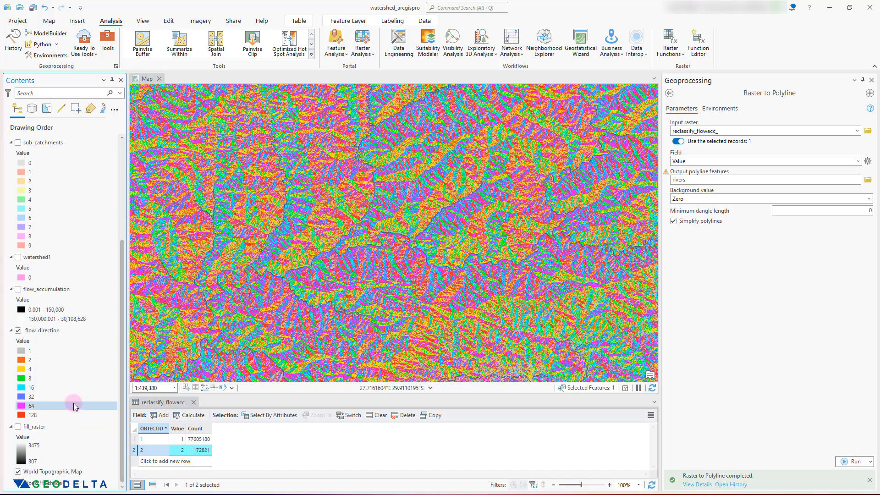
{"action": "left_click", "coordinate": [18, 330]}
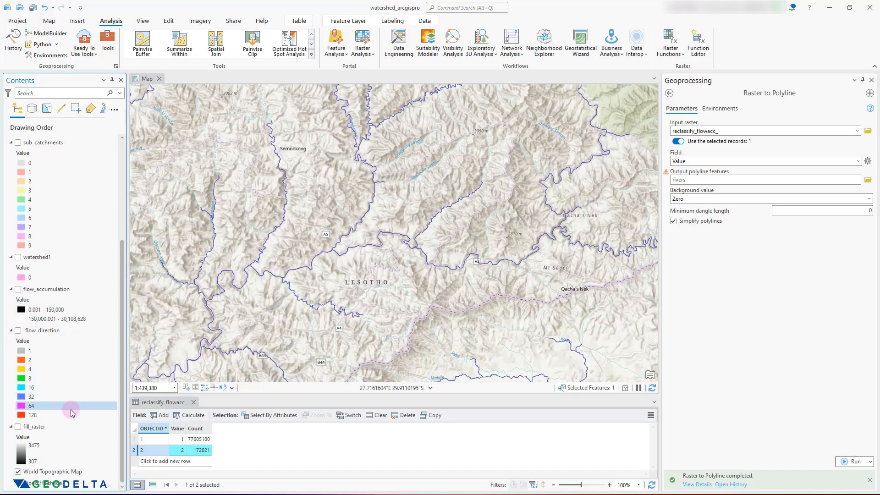
{"action": "left_click_drag", "start_coordinate": [362, 291], "coordinate": [324, 269]}
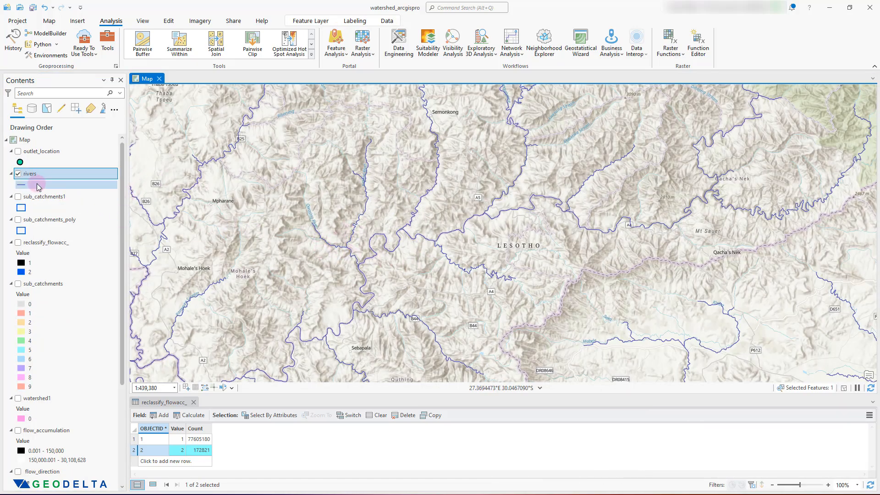
Set the line width of the rivers layer's symbol to 2 pt and apply it
{"action": "left_click", "coordinate": [22, 184]}
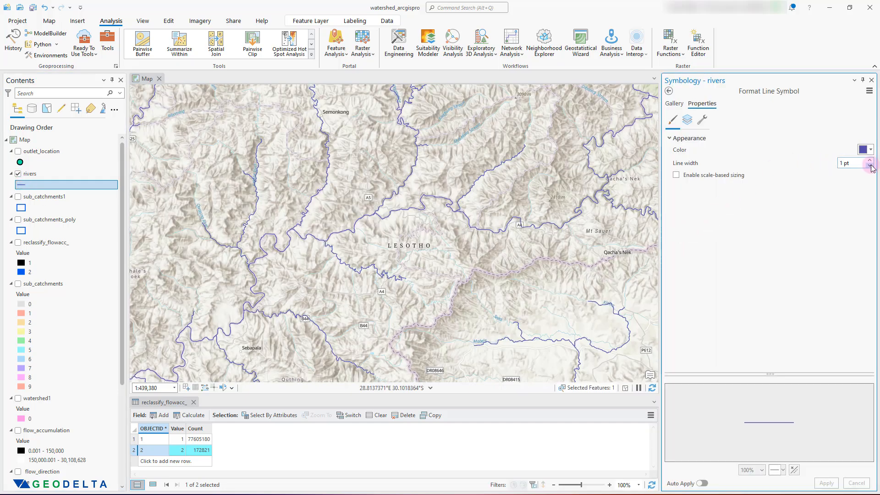
{"action": "left_click", "coordinate": [870, 160]}
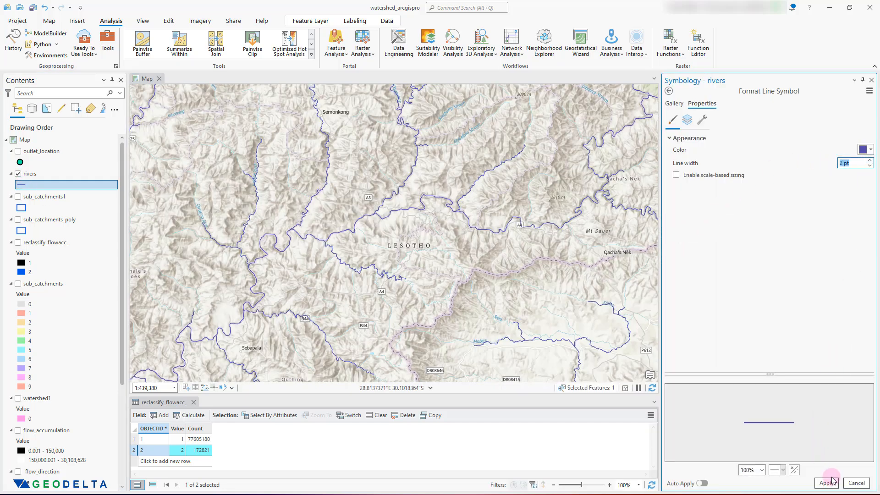
{"action": "left_click", "coordinate": [826, 484]}
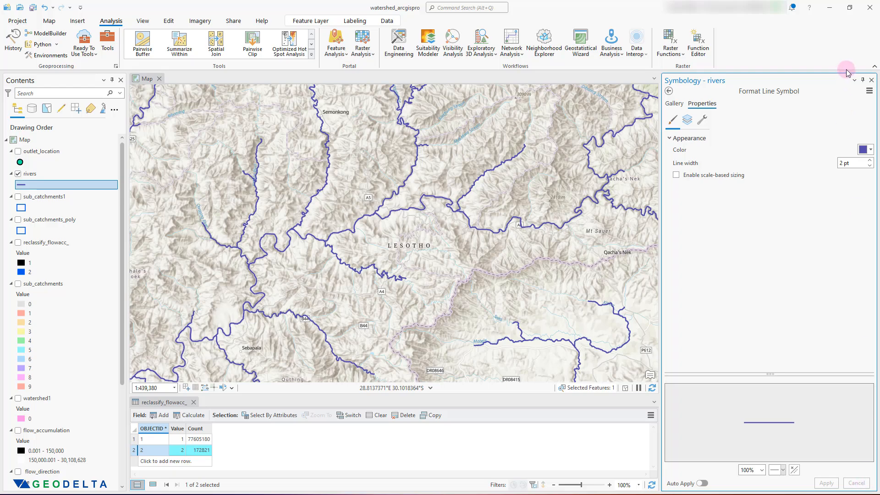
{"action": "left_click", "coordinate": [872, 80]}
Examine at several map scales how closely the derived rivers polylines follow the river courses on the topographic basemap
{"action": "scroll", "coordinate": [589, 209], "scroll_direction": "down", "scroll_amount": 4}
{"action": "left_click_drag", "start_coordinate": [578, 225], "coordinate": [512, 197]}
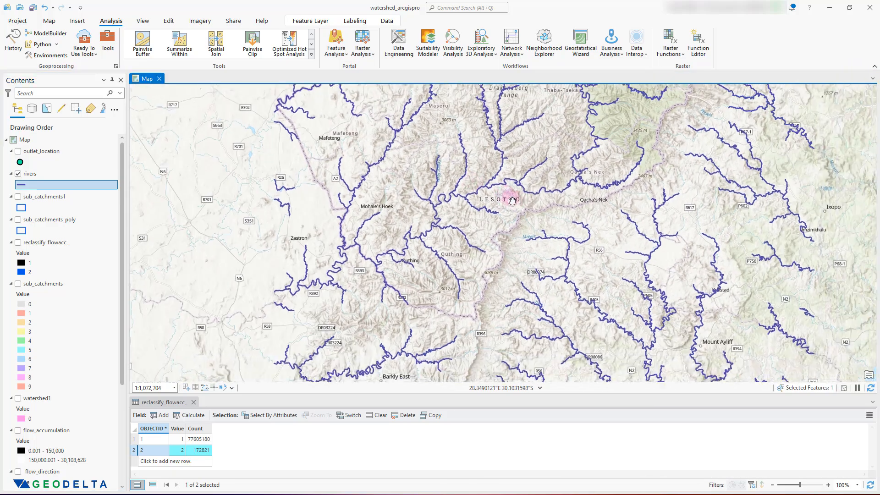
{"action": "scroll", "coordinate": [571, 242], "scroll_direction": "up", "scroll_amount": 2}
{"action": "scroll", "coordinate": [572, 243], "scroll_direction": "up", "scroll_amount": 5}
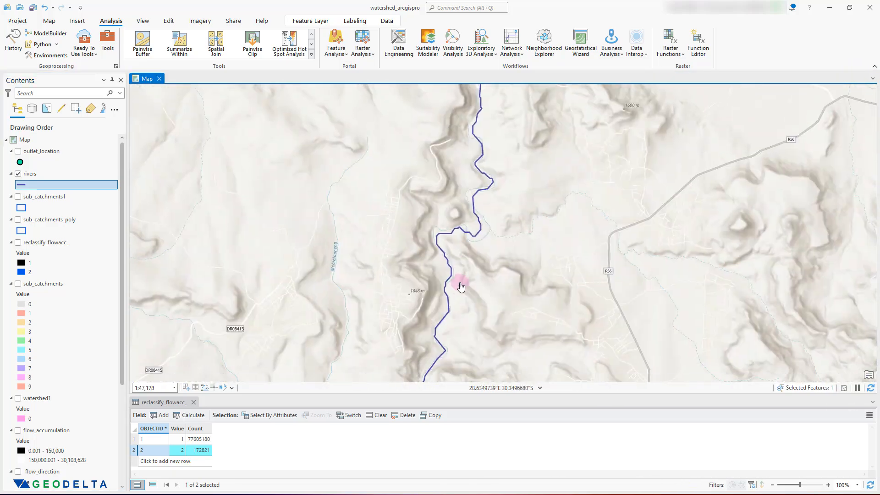
{"action": "scroll", "coordinate": [450, 281], "scroll_direction": "up", "scroll_amount": 2}
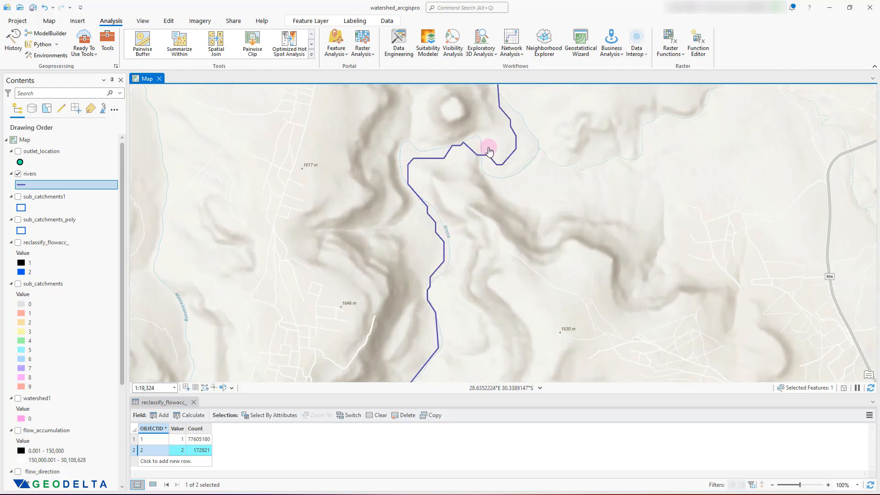
{"action": "scroll", "coordinate": [501, 310], "scroll_direction": "down", "scroll_amount": 2}
{"action": "left_click_drag", "start_coordinate": [507, 281], "coordinate": [497, 153]}
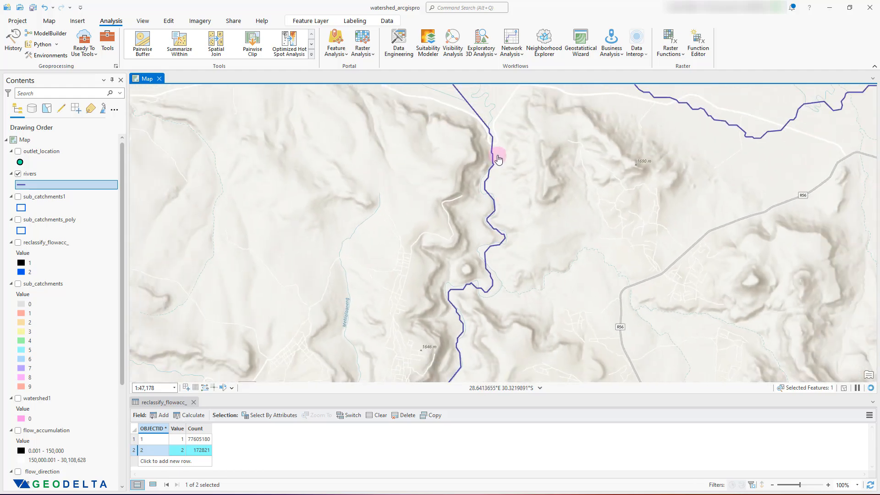
{"action": "scroll", "coordinate": [499, 187], "scroll_direction": "down", "scroll_amount": 2}
{"action": "left_click_drag", "start_coordinate": [499, 187], "coordinate": [463, 110]}
{"action": "scroll", "coordinate": [439, 324], "scroll_direction": "up", "scroll_amount": 4}
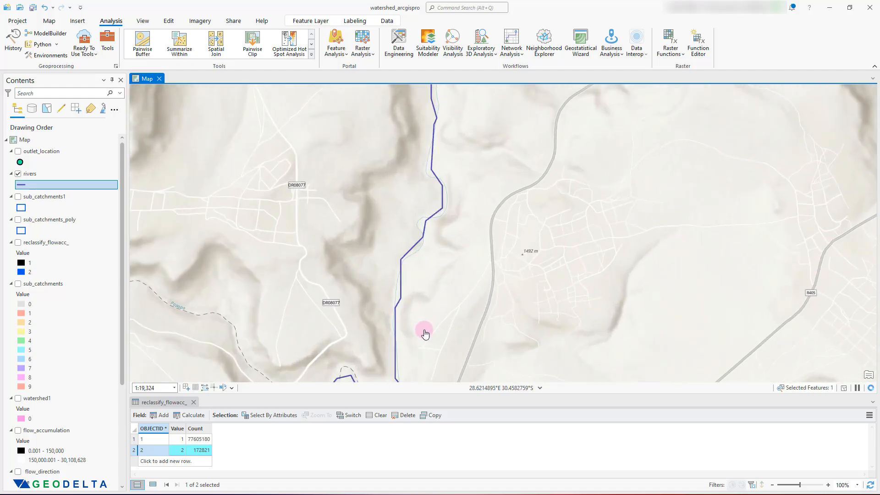
{"action": "left_click_drag", "start_coordinate": [425, 336], "coordinate": [422, 209]}
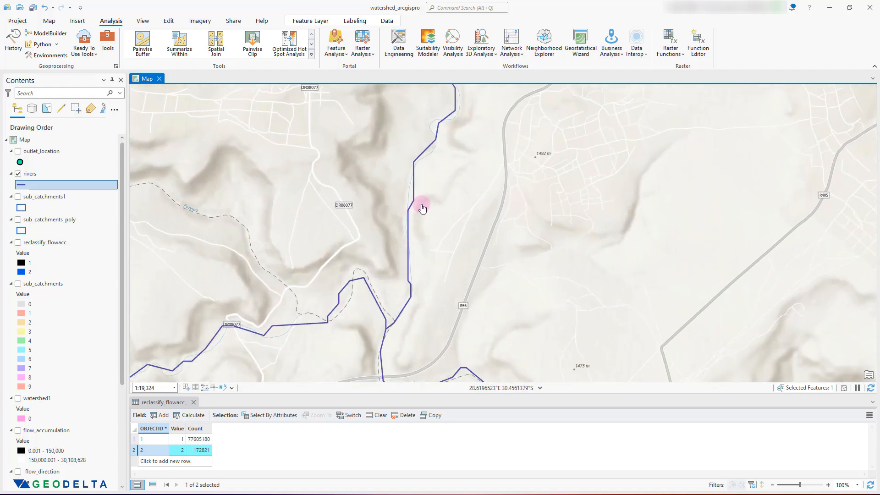
{"action": "left_click_drag", "start_coordinate": [420, 288], "coordinate": [438, 218]}
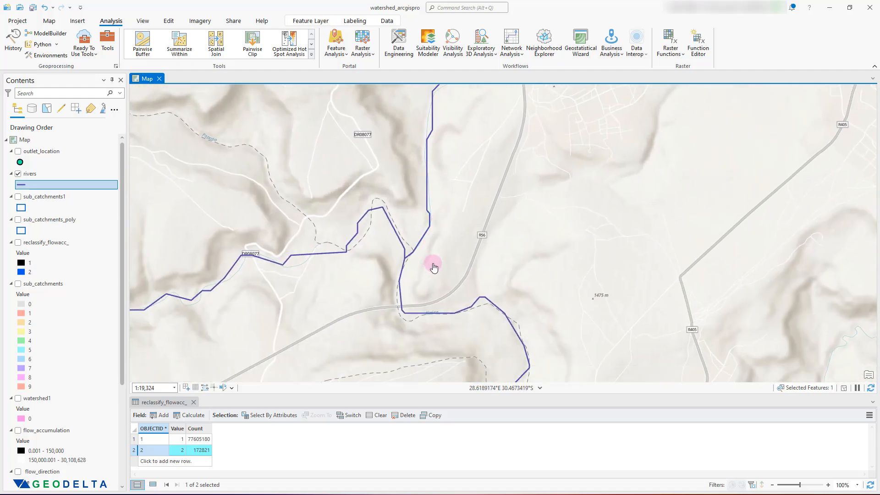
{"action": "scroll", "coordinate": [434, 267], "scroll_direction": "down", "scroll_amount": 5}
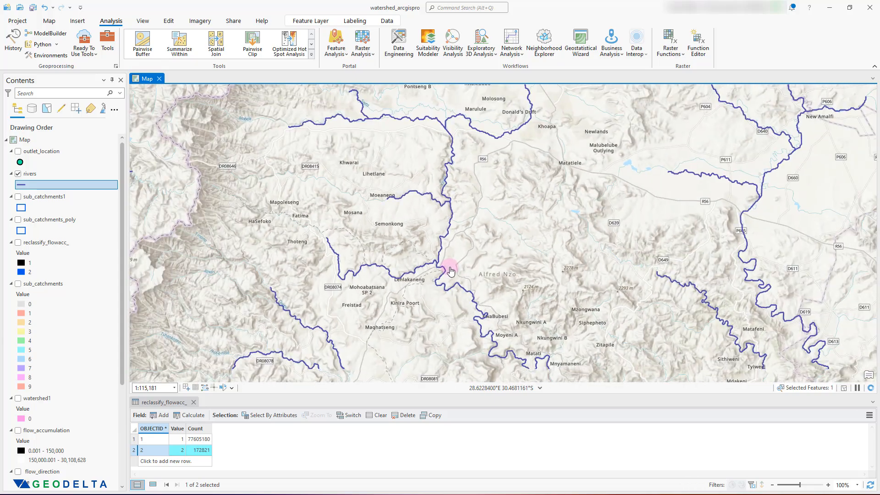
{"action": "scroll", "coordinate": [452, 271], "scroll_direction": "down", "scroll_amount": 3}
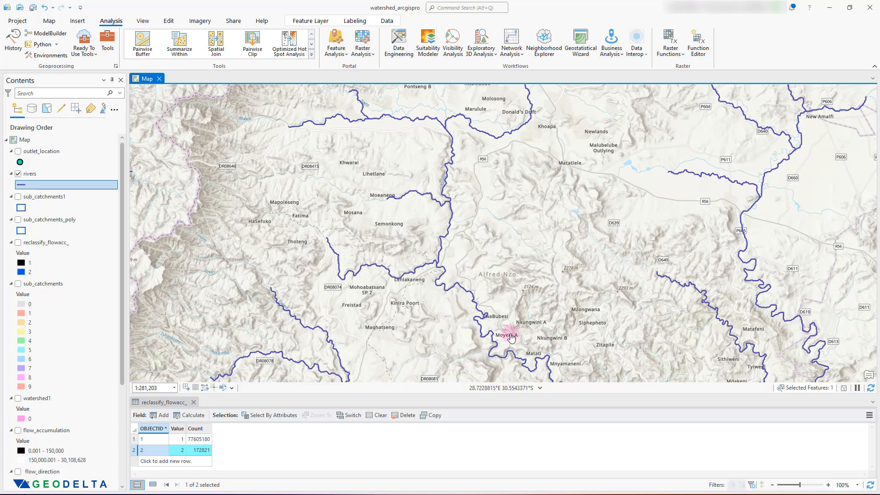
{"action": "left_click_drag", "start_coordinate": [512, 337], "coordinate": [482, 257]}
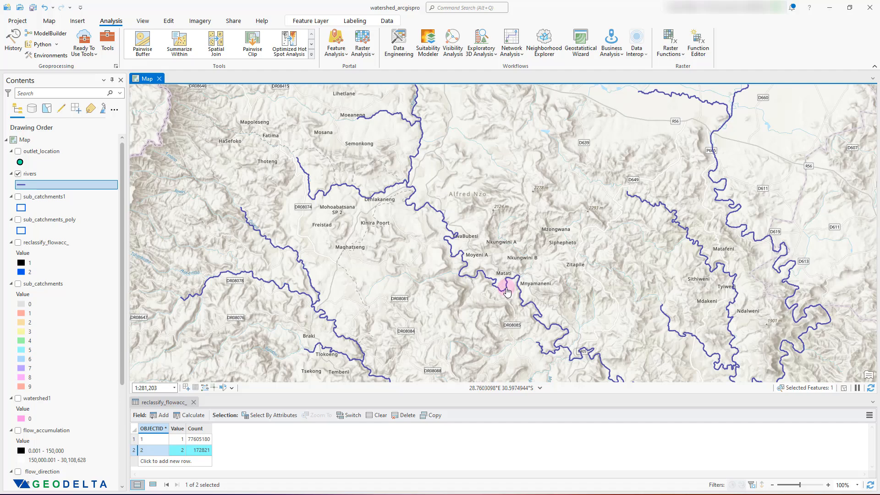
{"action": "scroll", "coordinate": [507, 291], "scroll_direction": "up", "scroll_amount": 5}
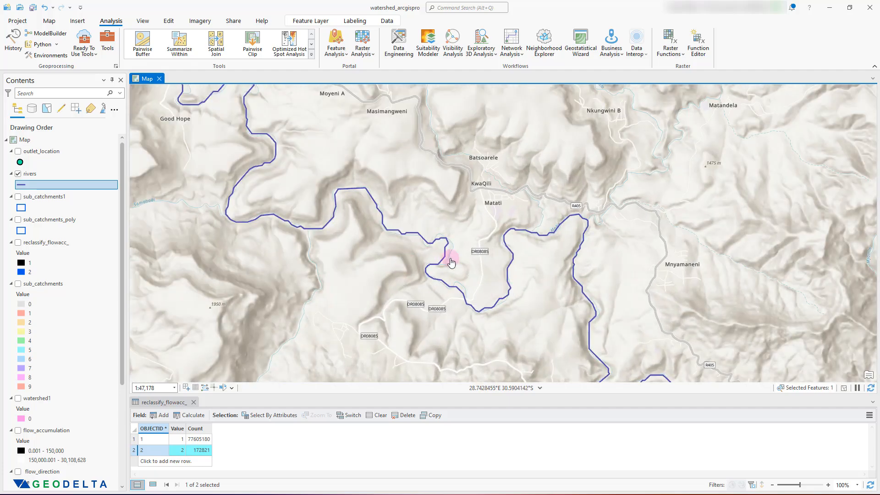
{"action": "scroll", "coordinate": [321, 235], "scroll_direction": "up", "scroll_amount": 3}
{"action": "left_click_drag", "start_coordinate": [367, 242], "coordinate": [526, 305]}
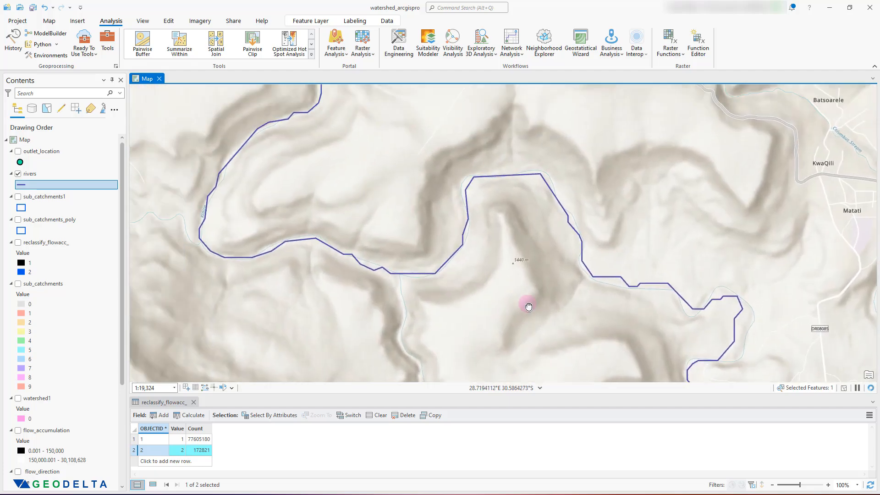
{"action": "scroll", "coordinate": [491, 302], "scroll_direction": "up", "scroll_amount": 2}
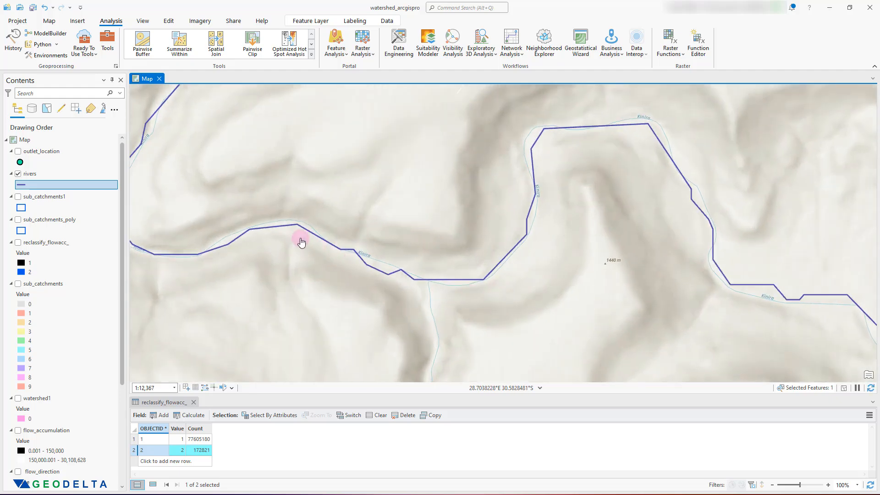
{"action": "scroll", "coordinate": [383, 279], "scroll_direction": "down", "scroll_amount": 3}
{"action": "scroll", "coordinate": [569, 306], "scroll_direction": "up", "scroll_amount": 2}
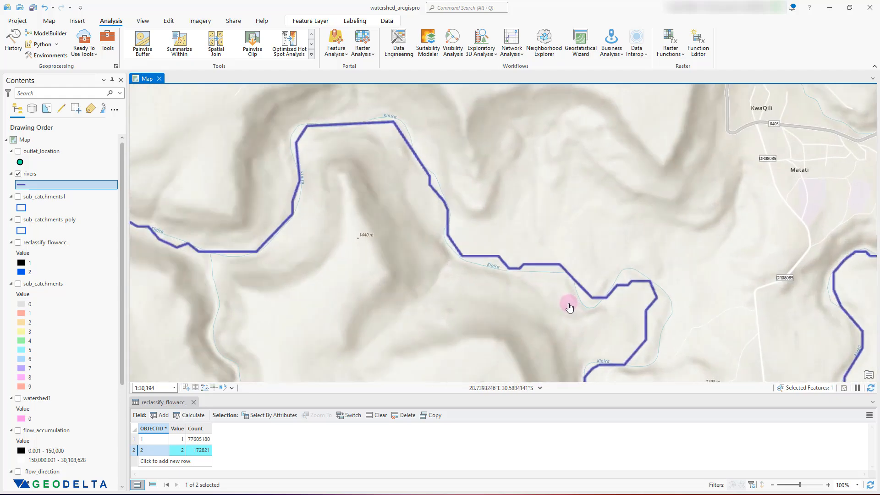
{"action": "left_click_drag", "start_coordinate": [653, 317], "coordinate": [556, 191]}
{"action": "scroll", "coordinate": [564, 201], "scroll_direction": "down", "scroll_amount": 1}
{"action": "scroll", "coordinate": [612, 312], "scroll_direction": "down", "scroll_amount": 9}
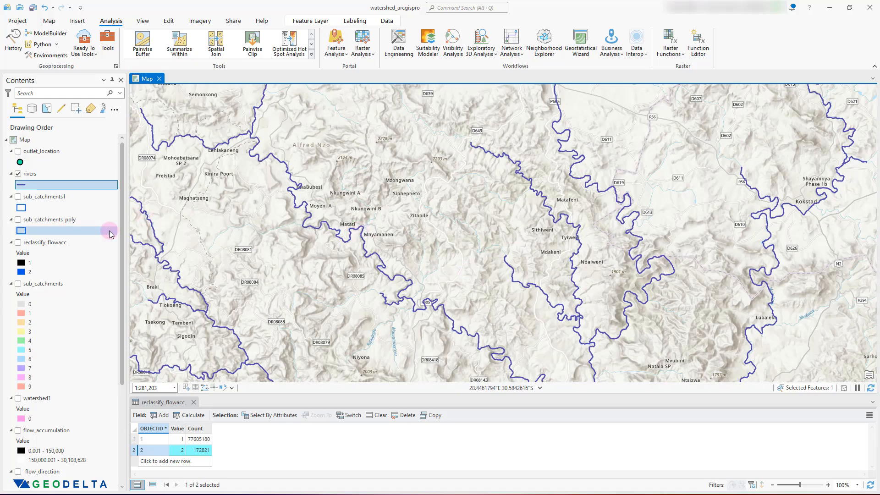
Show the sub_catchments1 layer together with the rivers on the map
{"action": "left_click", "coordinate": [17, 197]}
{"action": "scroll", "coordinate": [399, 217], "scroll_direction": "down", "scroll_amount": 6}
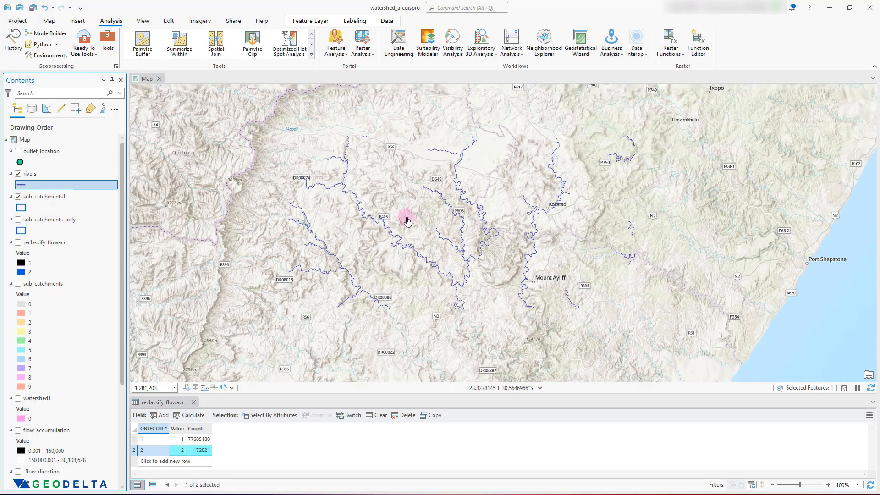
Examine at several map scales how the rivers polylines run within the sub_catchments1 boundaries in the southern and eastern sub-catchments
{"action": "left_click_drag", "start_coordinate": [429, 169], "coordinate": [520, 374]}
{"action": "scroll", "coordinate": [399, 300], "scroll_direction": "up", "scroll_amount": 2}
{"action": "left_click_drag", "start_coordinate": [399, 301], "coordinate": [394, 268]}
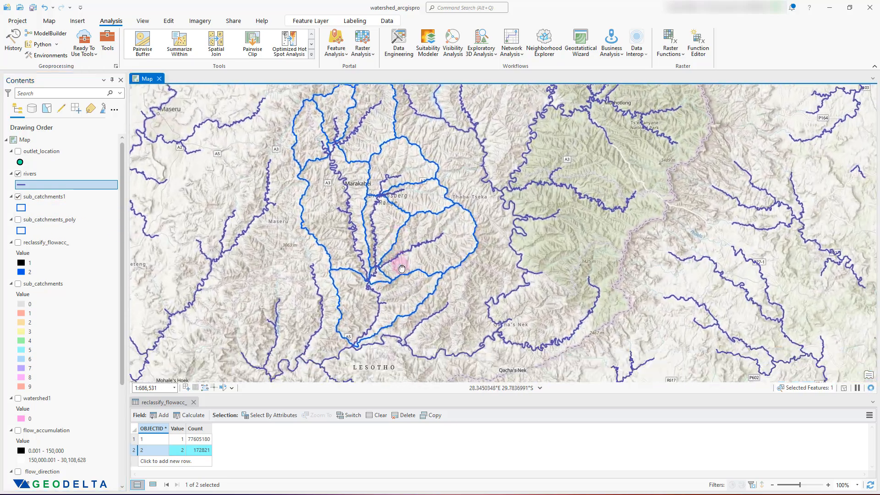
{"action": "scroll", "coordinate": [409, 267], "scroll_direction": "up", "scroll_amount": 2}
{"action": "scroll", "coordinate": [410, 267], "scroll_direction": "up", "scroll_amount": 2}
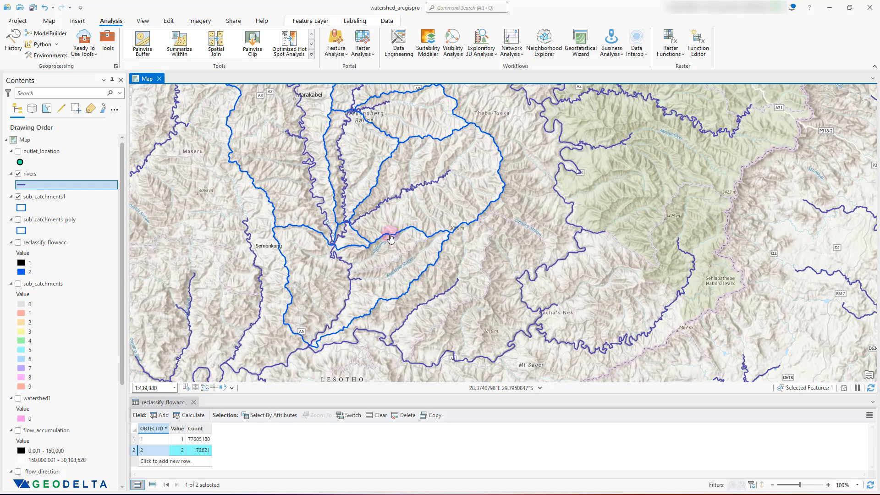
{"action": "scroll", "coordinate": [373, 281], "scroll_direction": "up", "scroll_amount": 2}
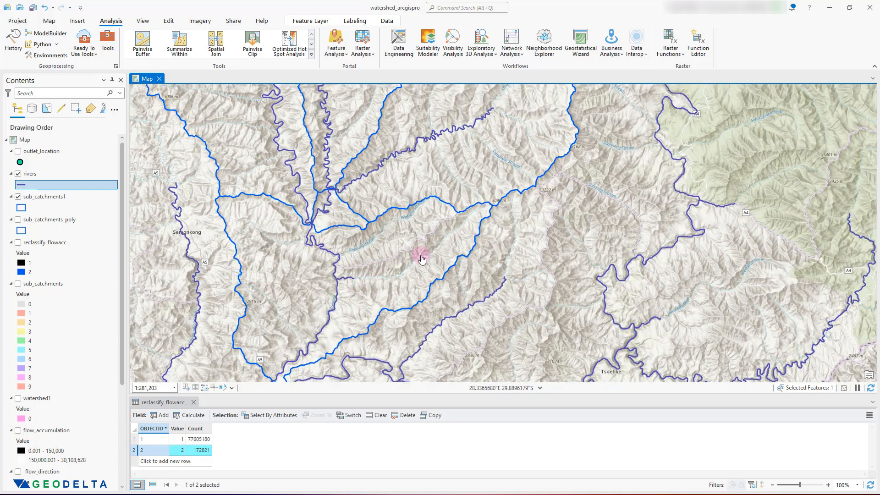
{"action": "scroll", "coordinate": [477, 213], "scroll_direction": "up", "scroll_amount": 2}
{"action": "scroll", "coordinate": [491, 230], "scroll_direction": "down", "scroll_amount": 2}
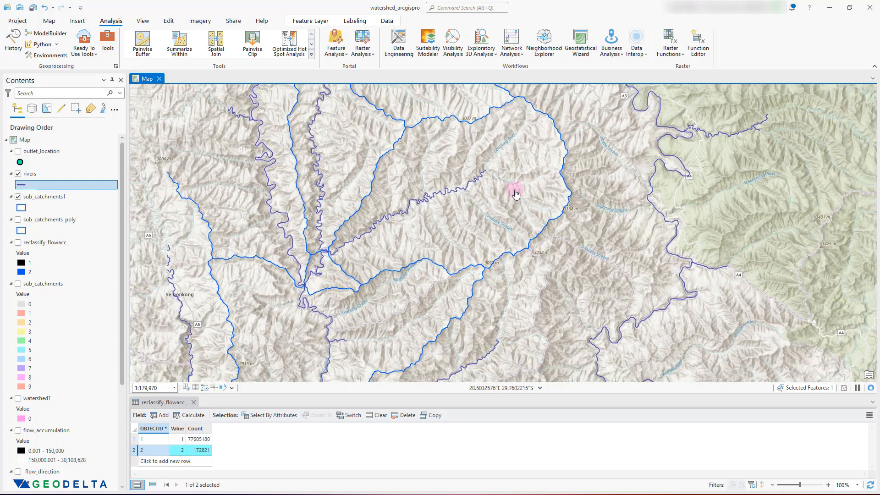
{"action": "scroll", "coordinate": [481, 245], "scroll_direction": "up", "scroll_amount": 2}
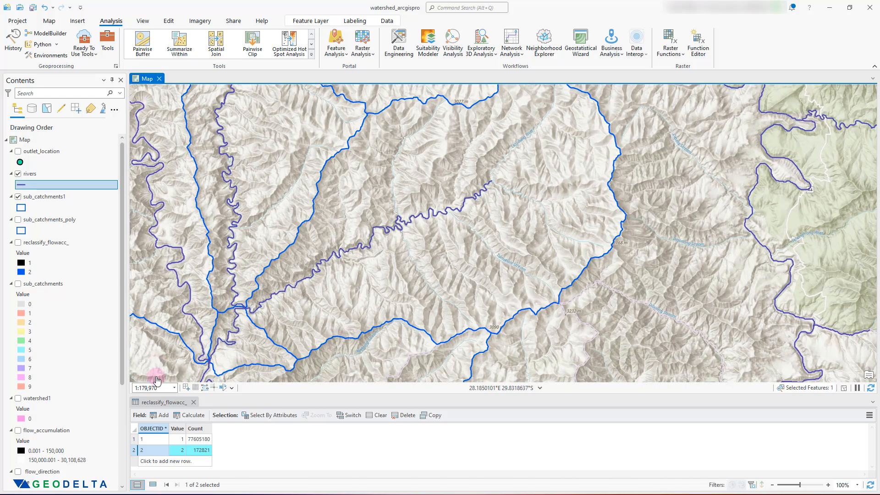
Close the reclassify_flowacc_ attribute table and inspect the eastern sub-catchment's river down to its outlet and across the whole watershed
{"action": "left_click", "coordinate": [193, 402]}
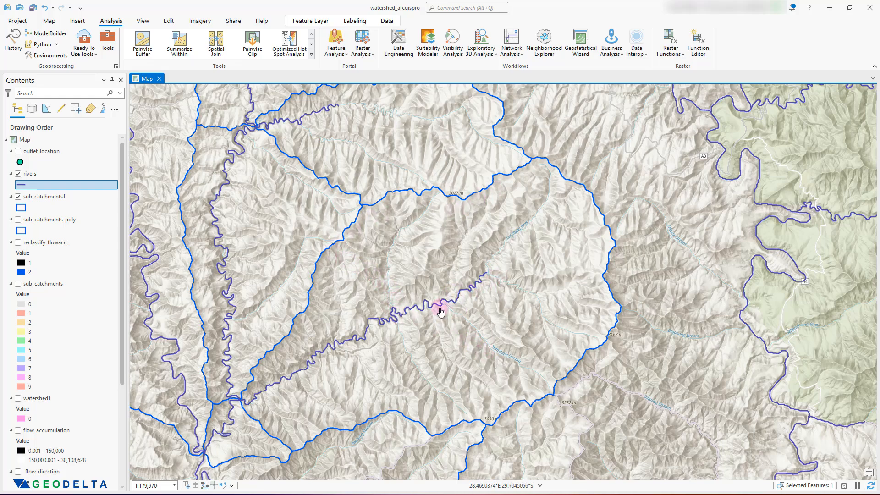
{"action": "scroll", "coordinate": [241, 401], "scroll_direction": "up", "scroll_amount": 3}
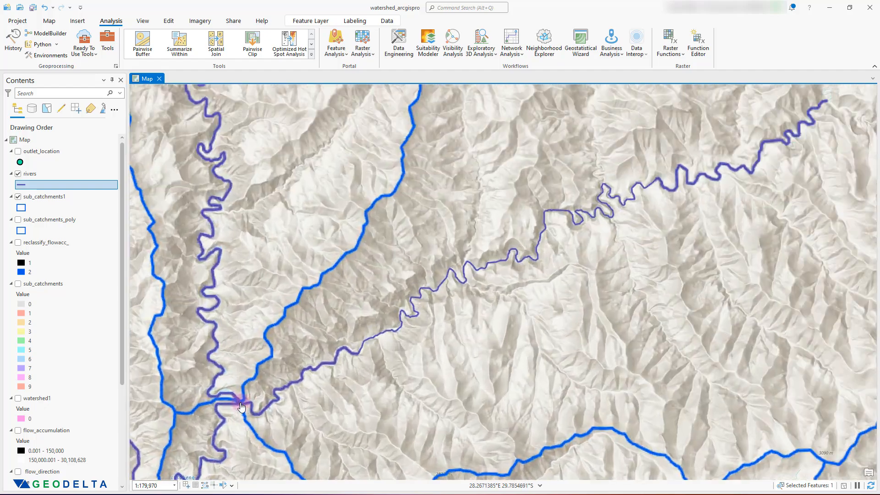
{"action": "scroll", "coordinate": [242, 404], "scroll_direction": "down", "scroll_amount": 6}
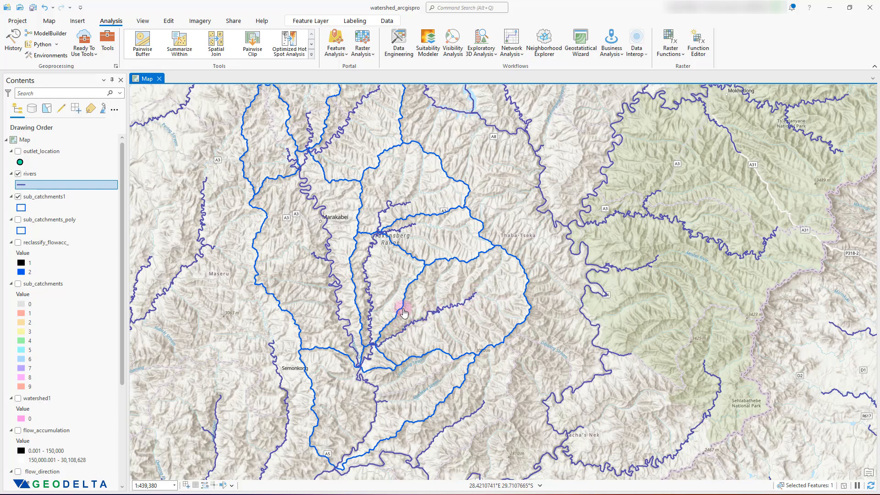
{"action": "scroll", "coordinate": [403, 313], "scroll_direction": "down", "scroll_amount": 2}
{"action": "left_click_drag", "start_coordinate": [467, 304], "coordinate": [491, 342]}
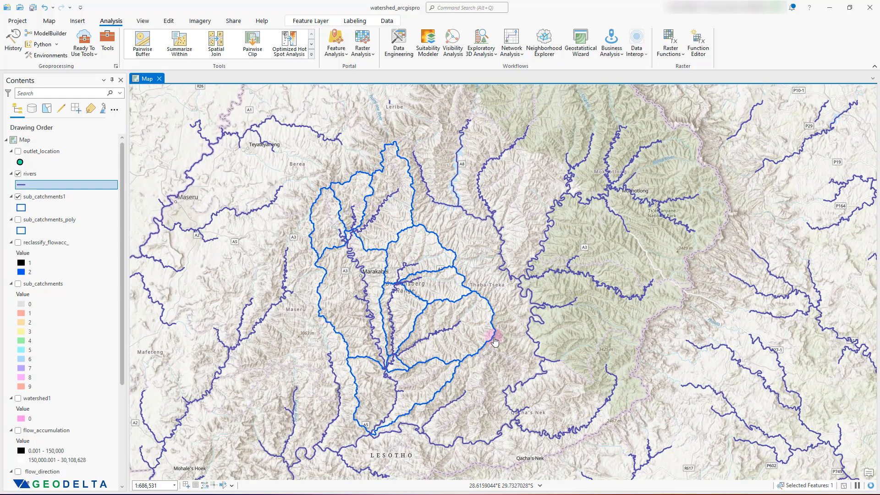